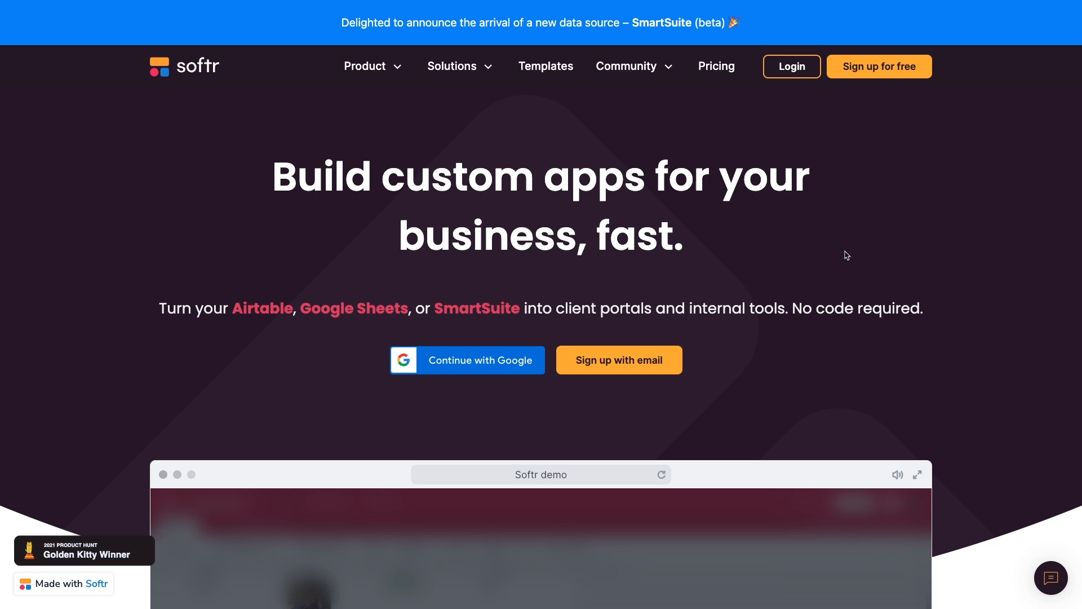
Sign up for a free Softr account with Google, stating it's for your company.
left_click(879, 76)
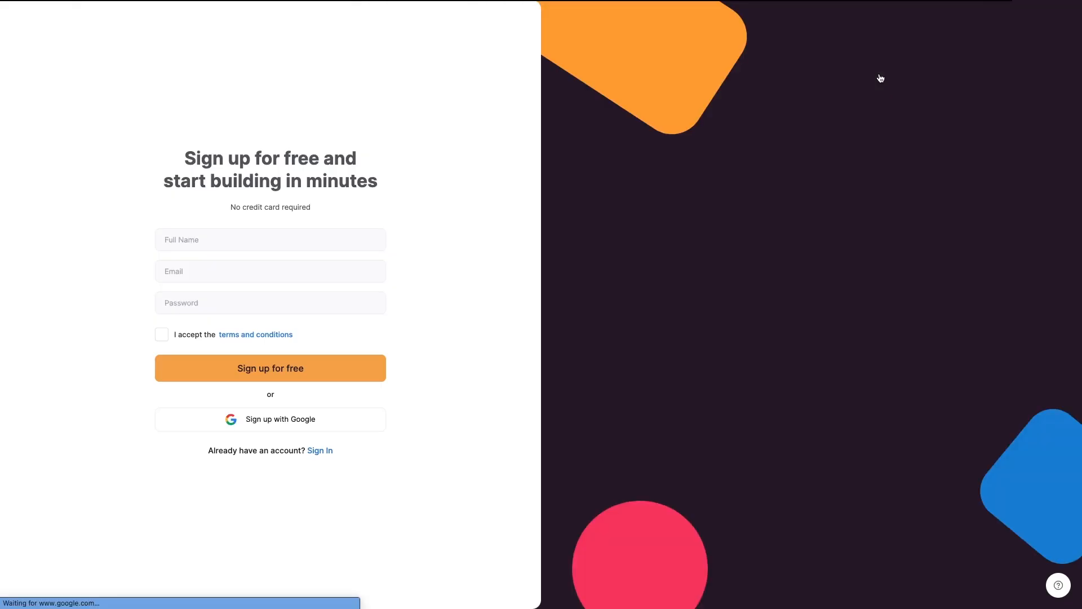
left_click(325, 424)
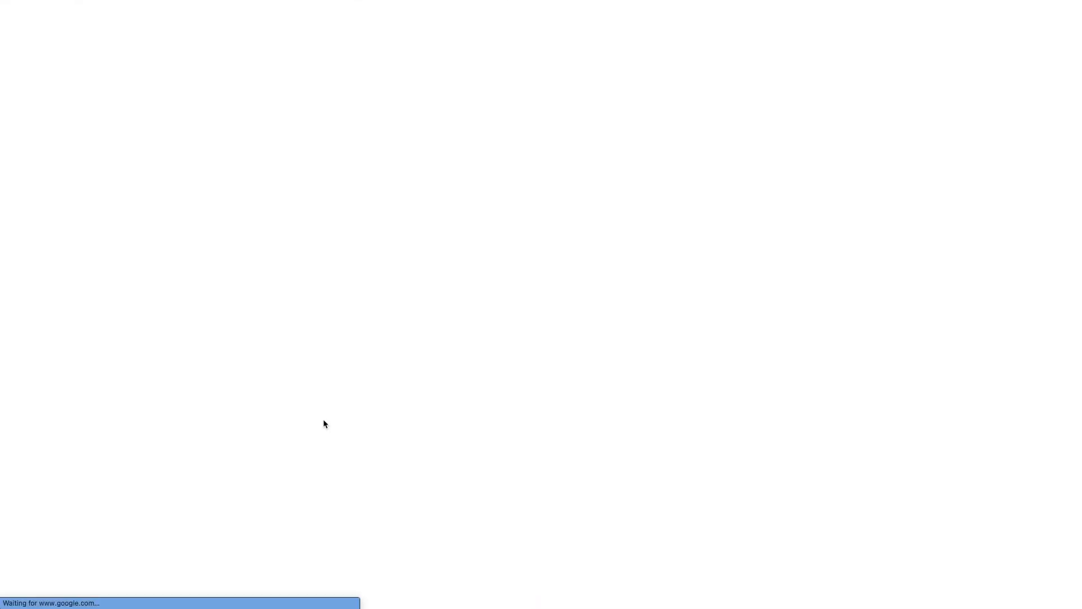
left_click(499, 283)
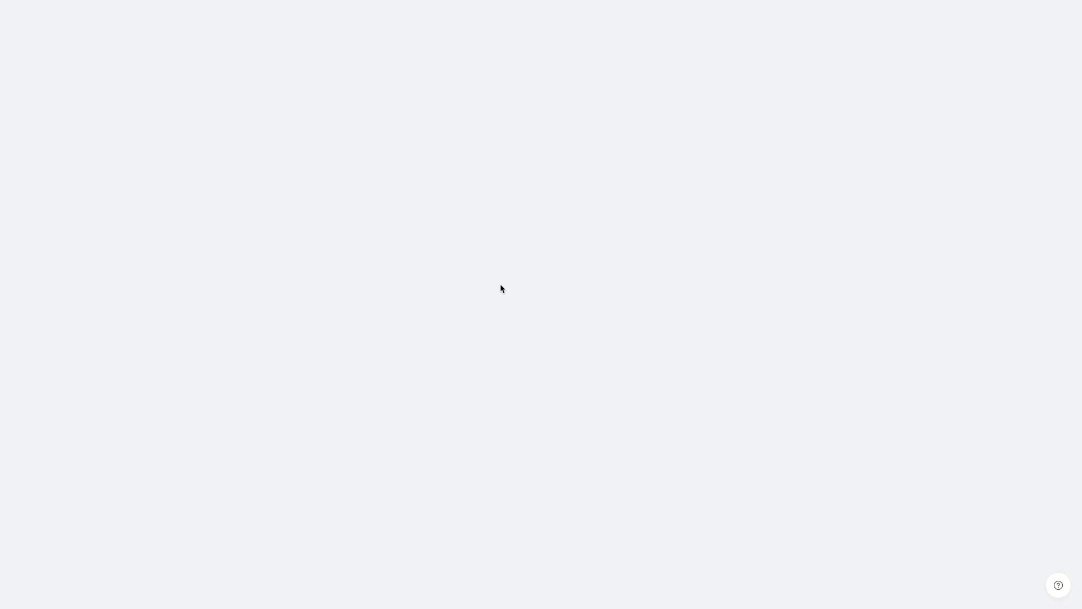
left_click(623, 345)
left_click(623, 425)
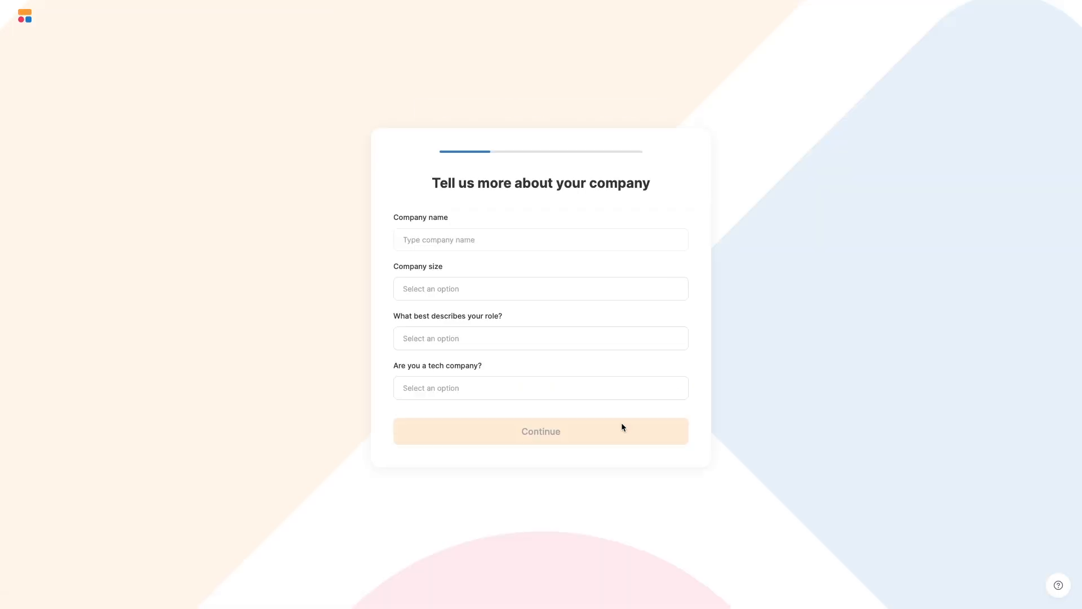
Fill the company form: XRay Tutorials, size 6-10, role Marketing, tech company Yes.
left_click(595, 239)
type("XRay Tutorials")
left_click(601, 295)
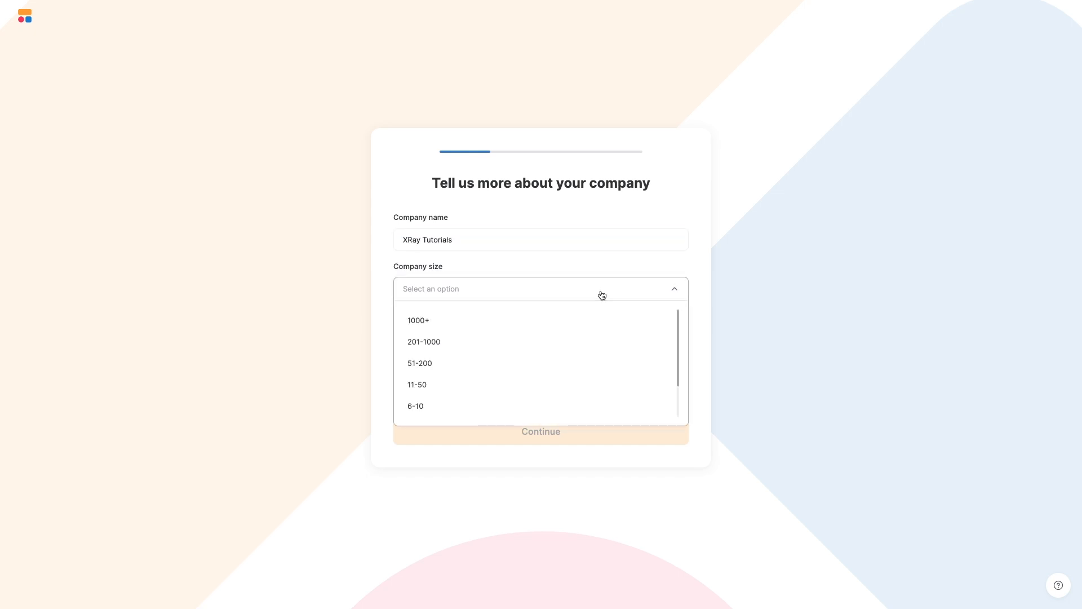
left_click(536, 406)
left_click(543, 341)
scroll(535, 383, "down", 3)
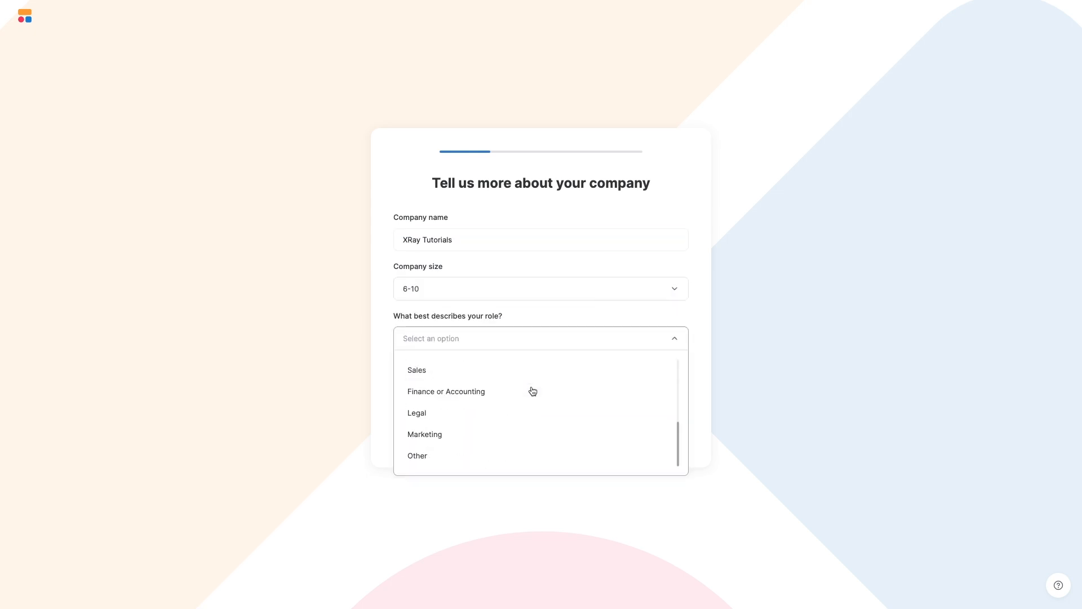
left_click(508, 434)
left_click(556, 395)
left_click(538, 425)
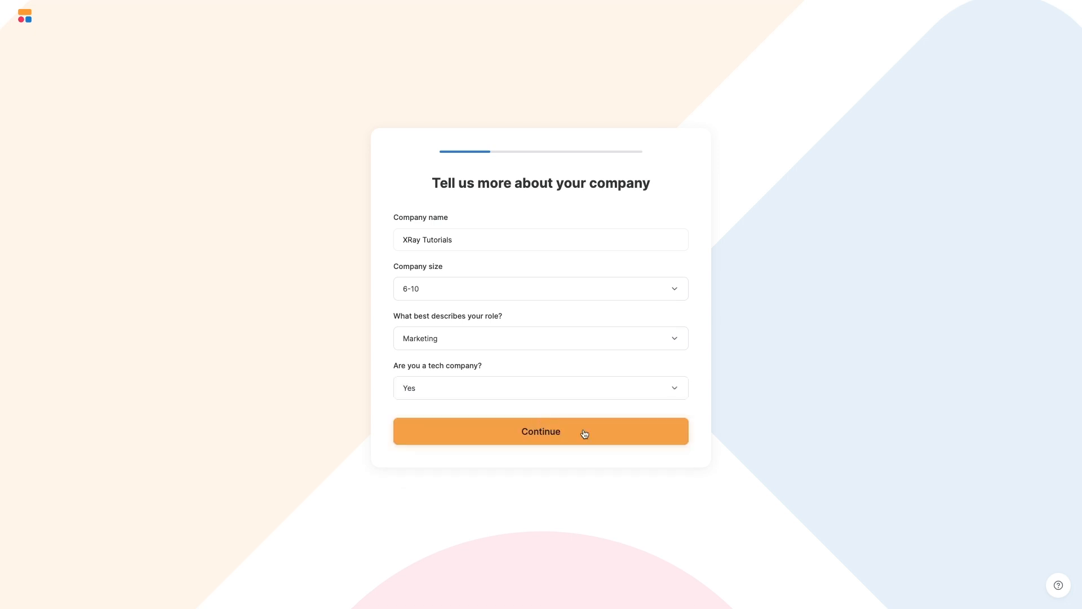
Answer onboarding: don't know what to build yet, Airtable as data tool, just starting out.
left_click(582, 433)
left_click(464, 205)
left_click(576, 460)
left_click(515, 342)
left_click(591, 420)
left_click(522, 299)
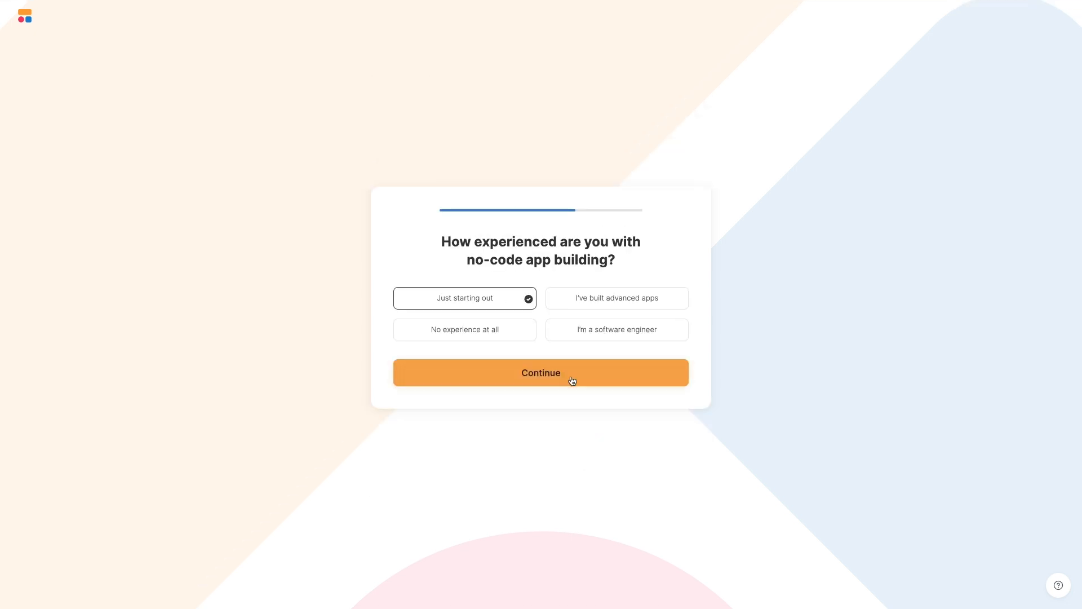
left_click(572, 378)
Tick Webflow/Bubble, Notion/Coda and Zapier/Make, choose Online community, and skip the premium trial.
left_click(519, 287)
left_click(519, 342)
left_click(595, 284)
left_click(532, 420)
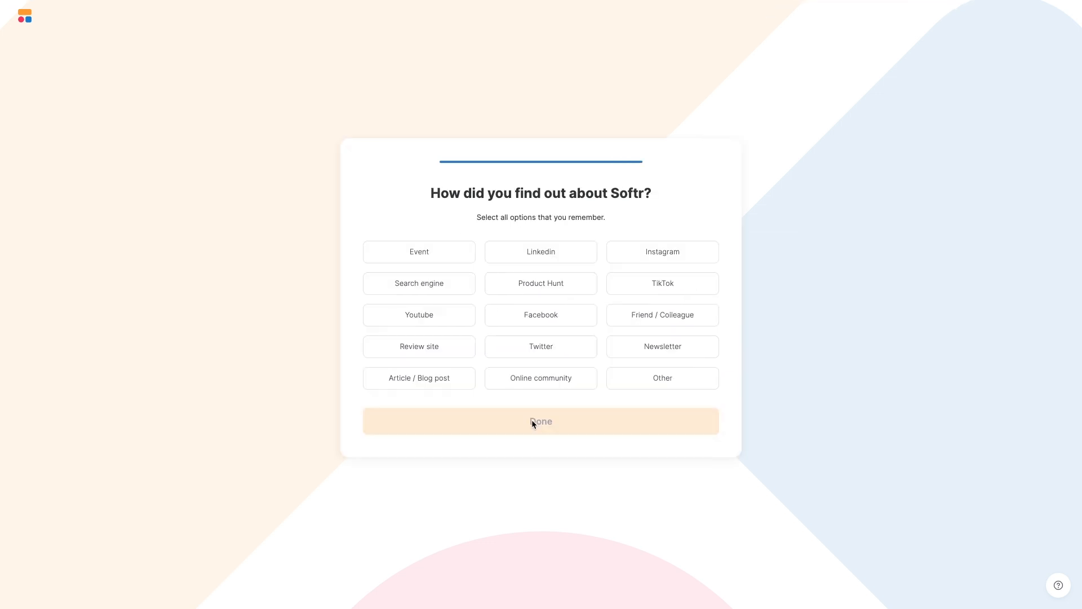
left_click(559, 385)
left_click(595, 421)
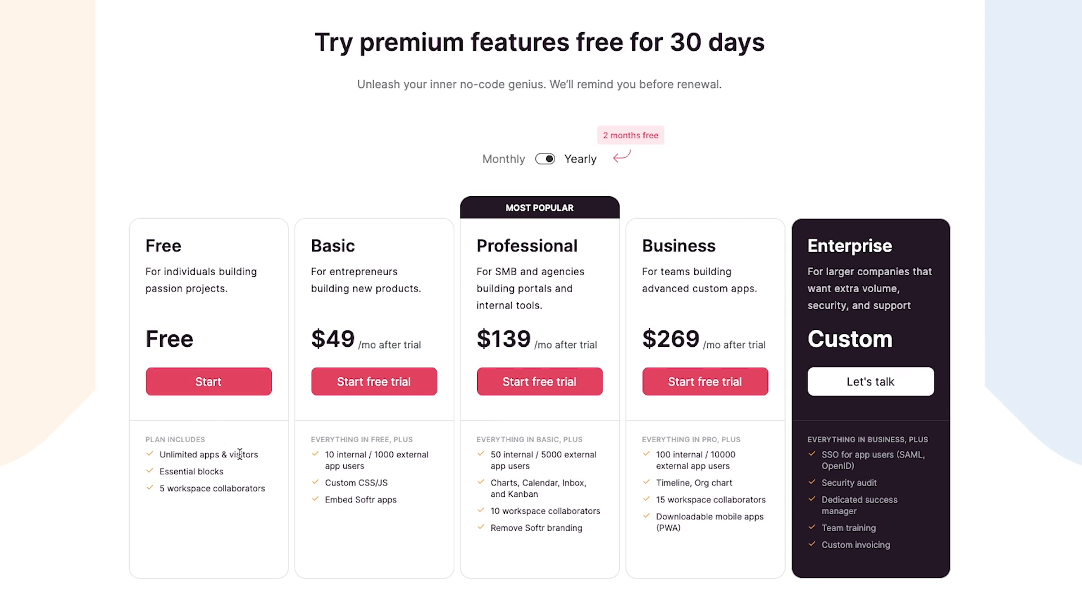
left_click(530, 601)
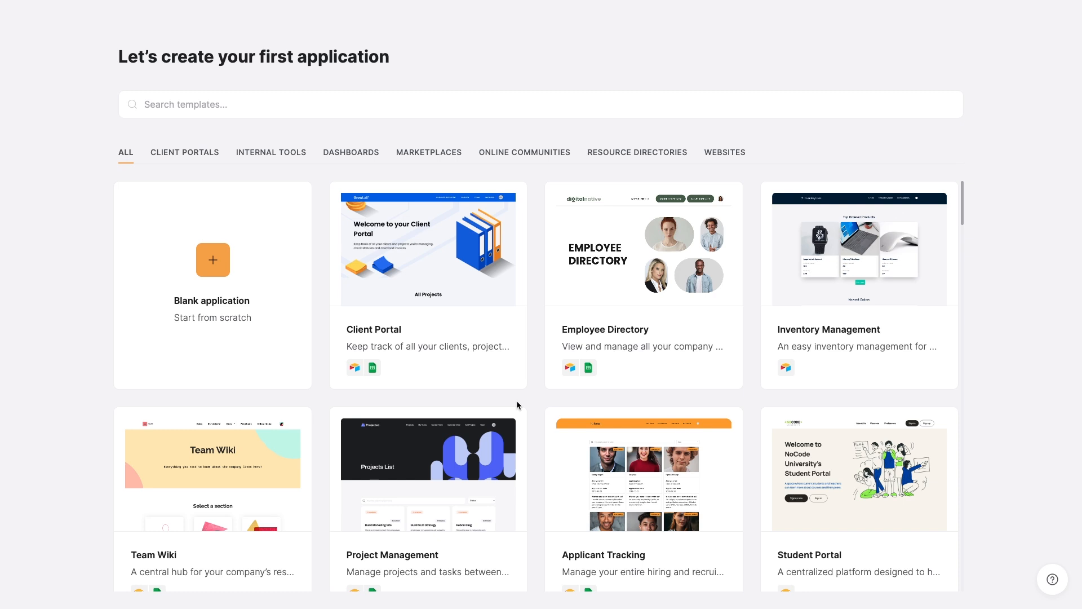
Scroll the template gallery and open the Applicant Tracking template's details.
scroll(516, 400, "down", 3)
scroll(517, 405, "down", 1)
scroll(518, 403, "down", 1)
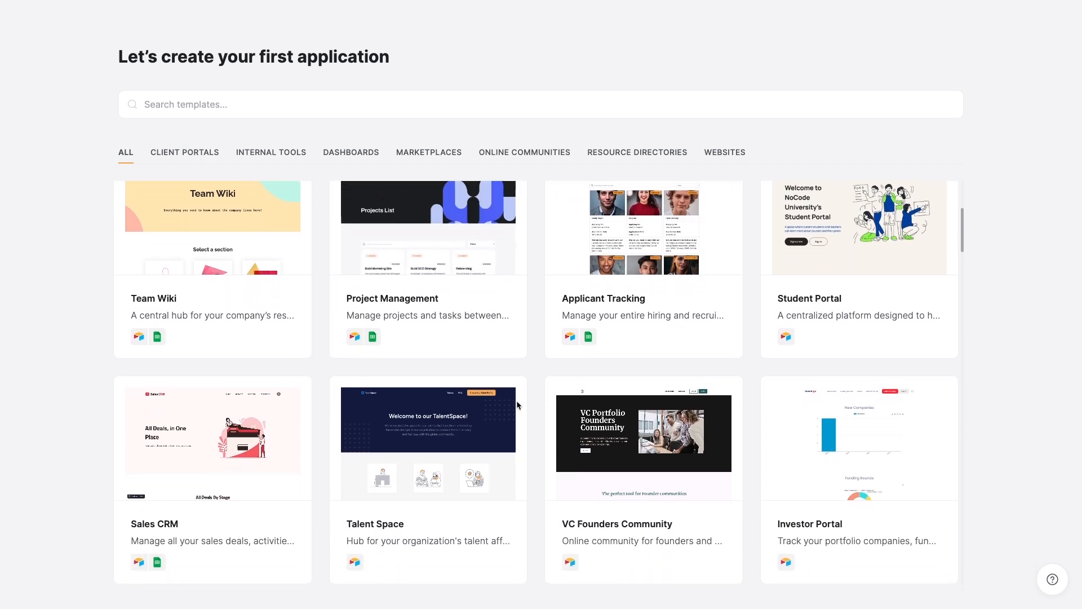
scroll(517, 405, "down", 1)
scroll(517, 405, "down", 2)
scroll(518, 405, "down", 5)
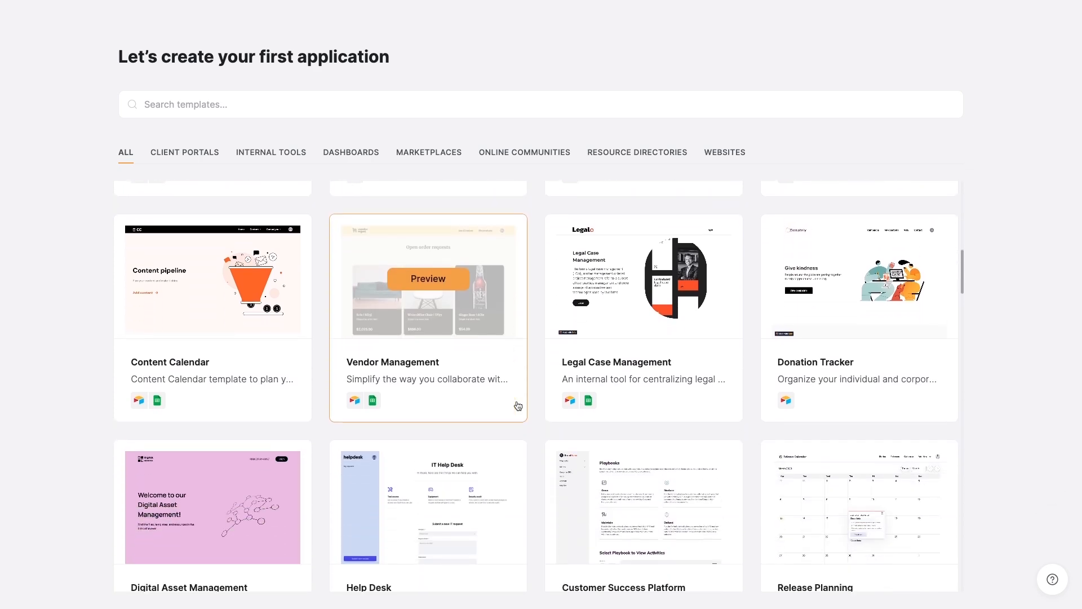
scroll(517, 405, "up", 10)
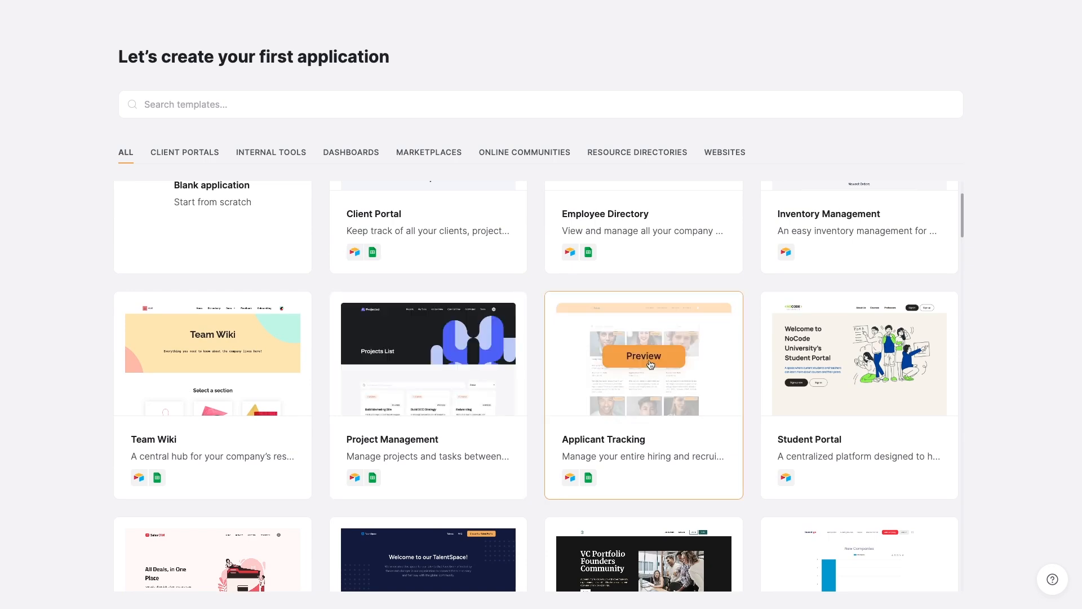
left_click(645, 356)
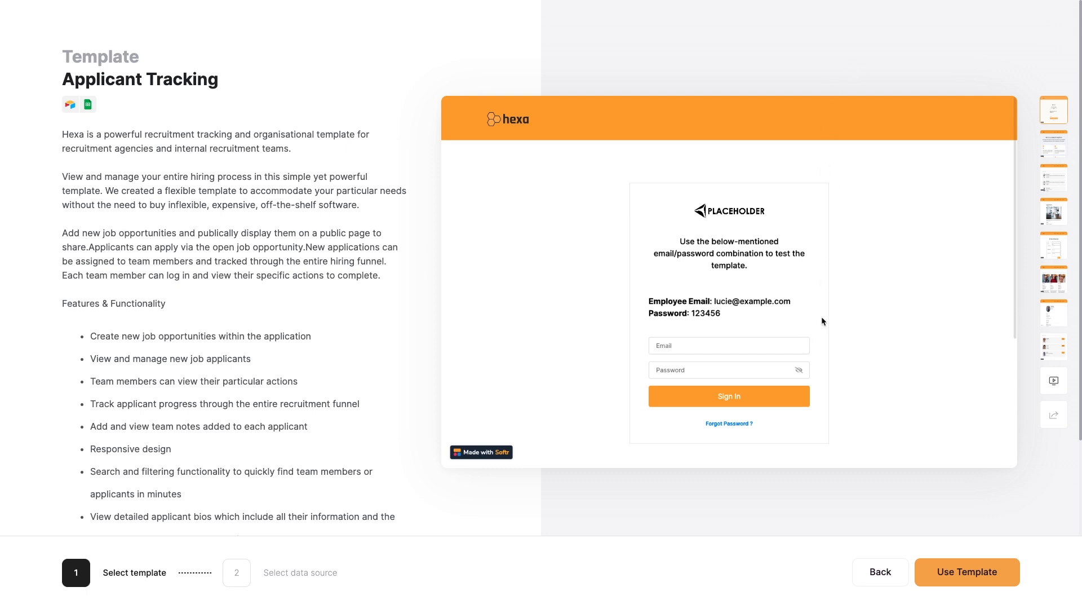
Browse the Applicant Tracking preview pages, including Open Roles, then use the template.
left_click(1060, 146)
left_click(1060, 188)
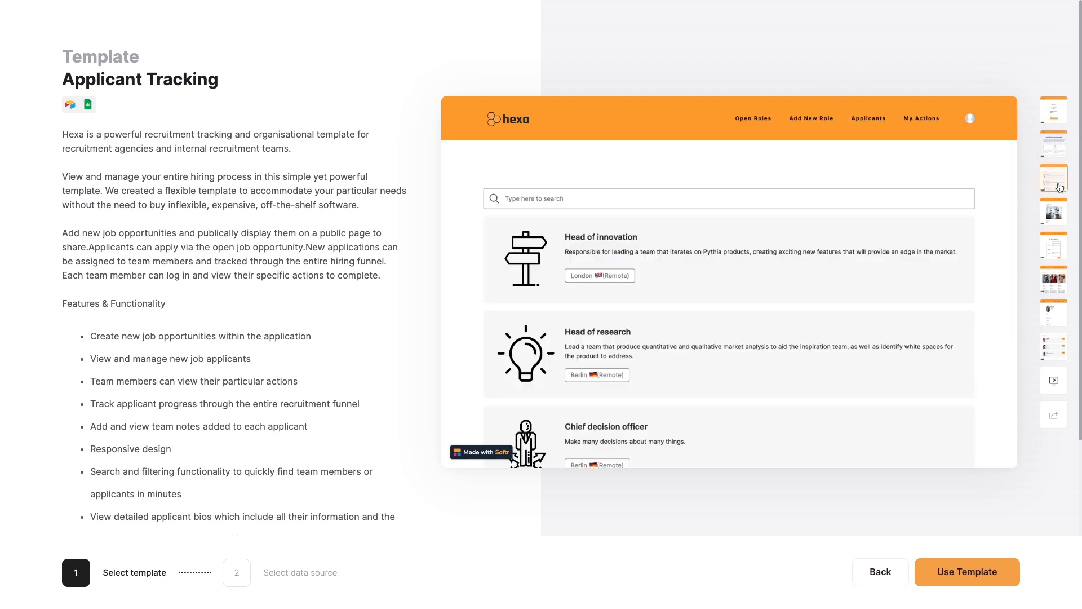
left_click(1050, 392)
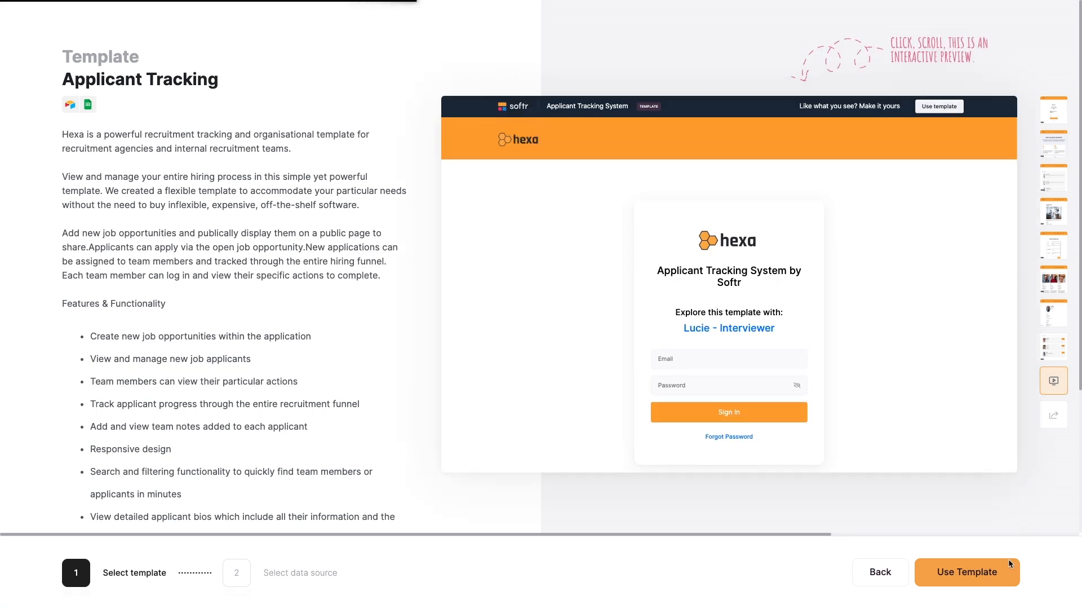
left_click(978, 581)
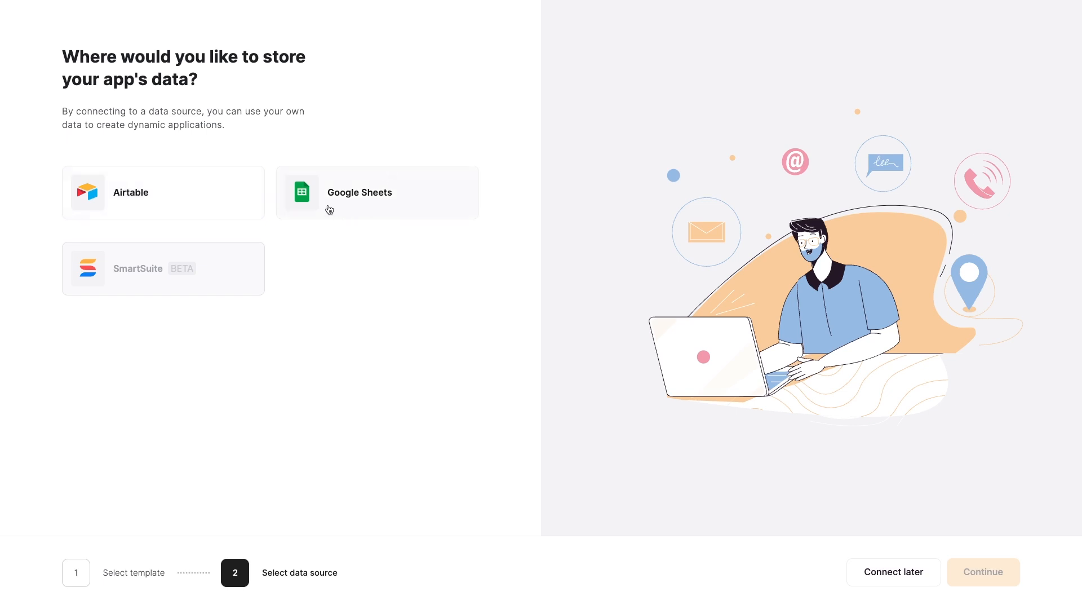
Pick Airtable as the app's data source and continue to connect it.
mouse_move(121, 281)
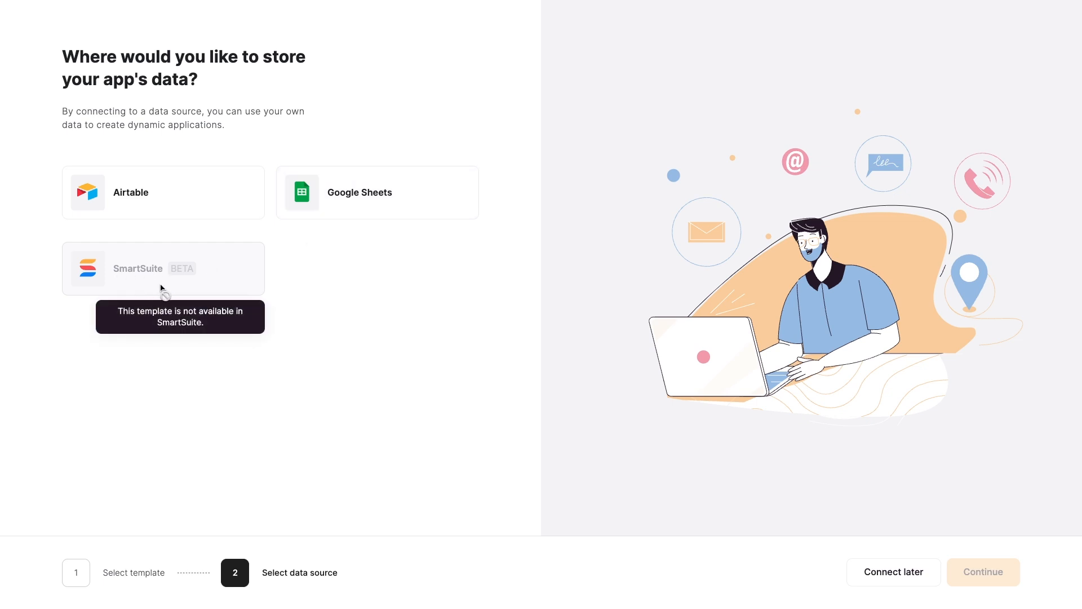
left_click(164, 212)
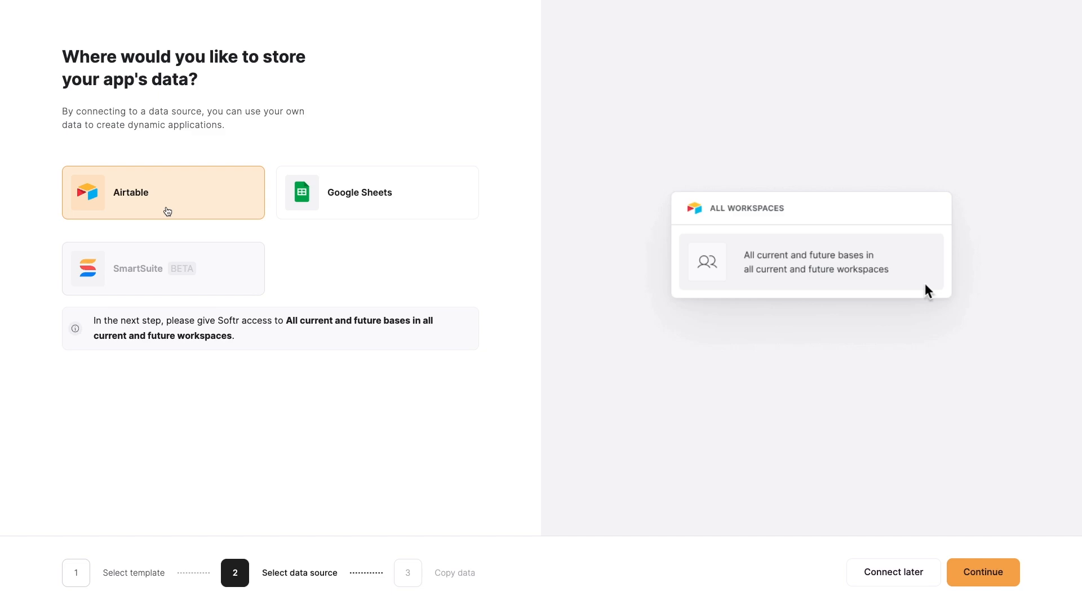
left_click(976, 566)
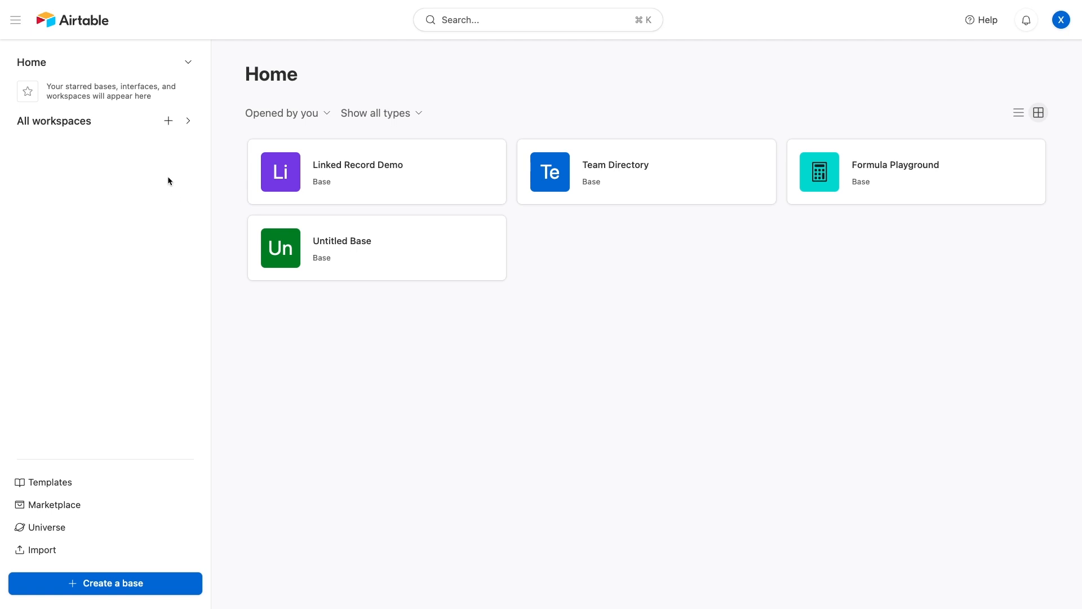
Create a new Airtable workspace named 'Softr Tutorial'.
left_click(168, 121)
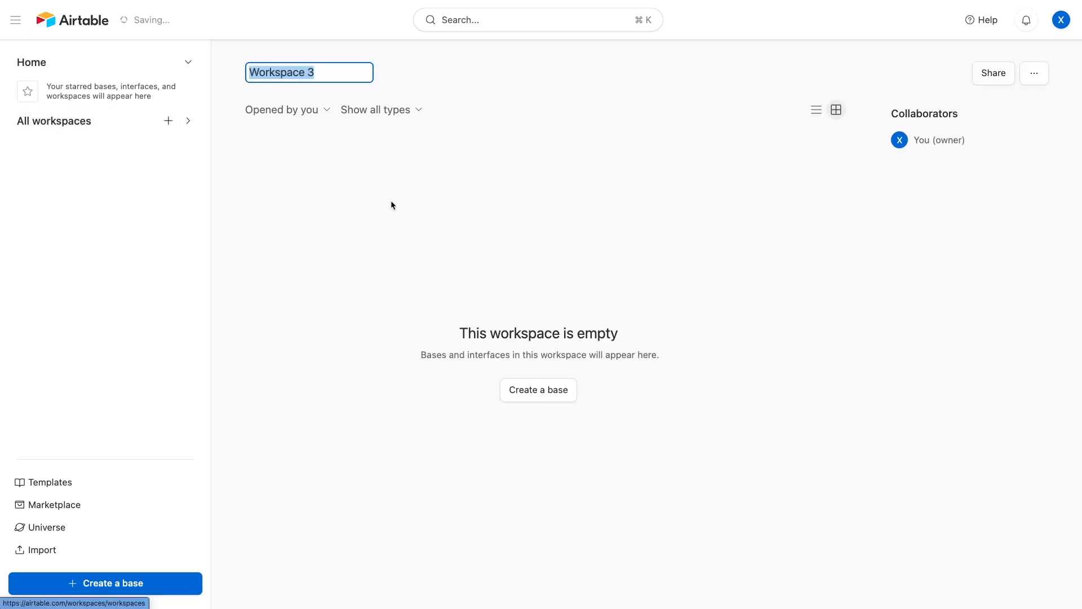
type("Softr Tutorial")
key("Return")
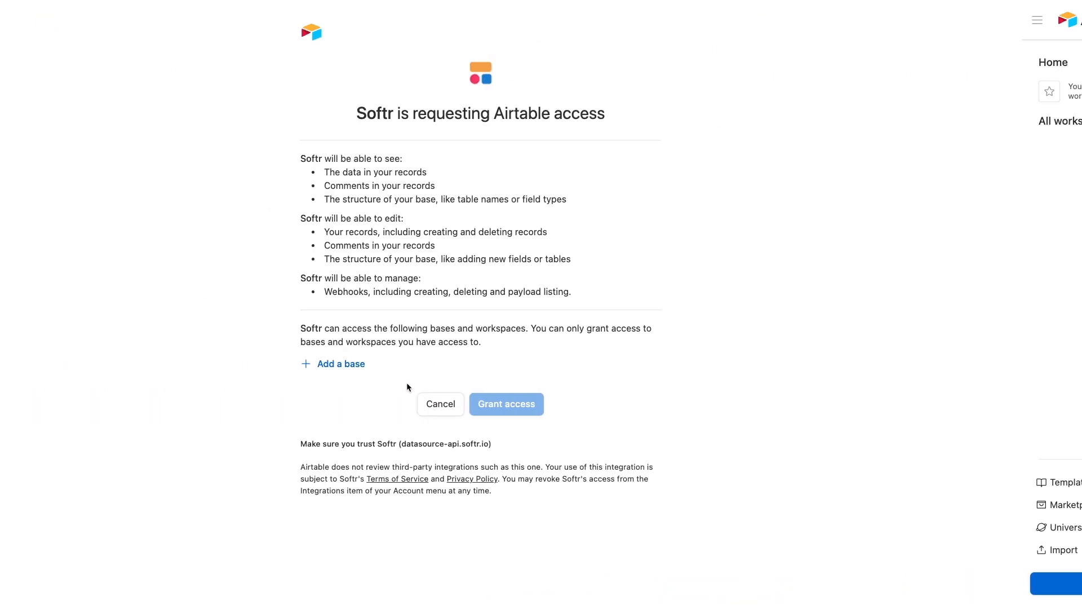
Grant Softr access to all bases in the Softr Tutorial workspace.
left_click(422, 366)
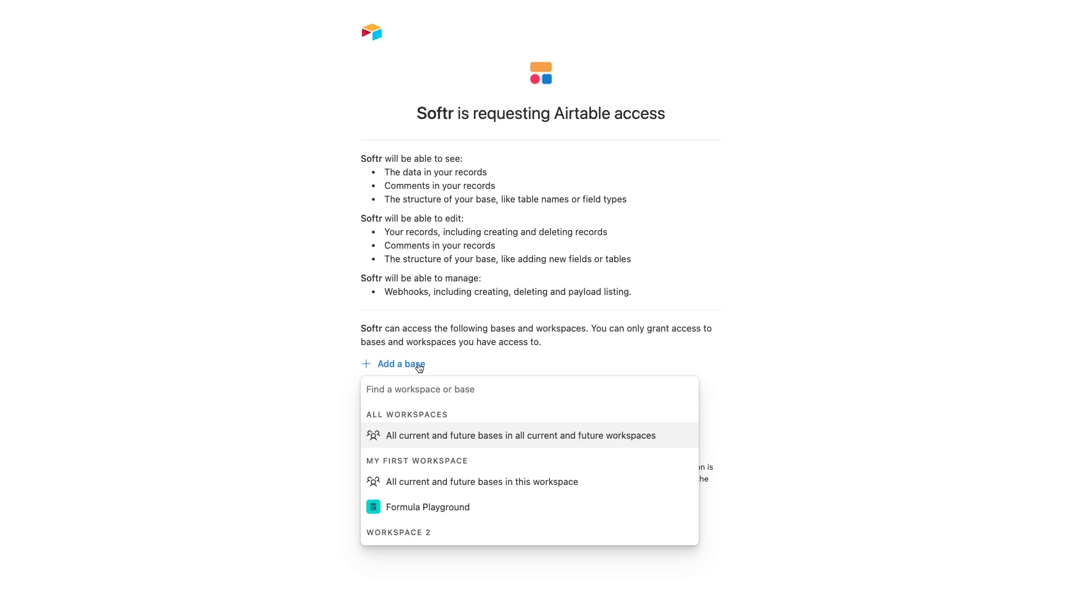
left_click(546, 323)
left_click(504, 406)
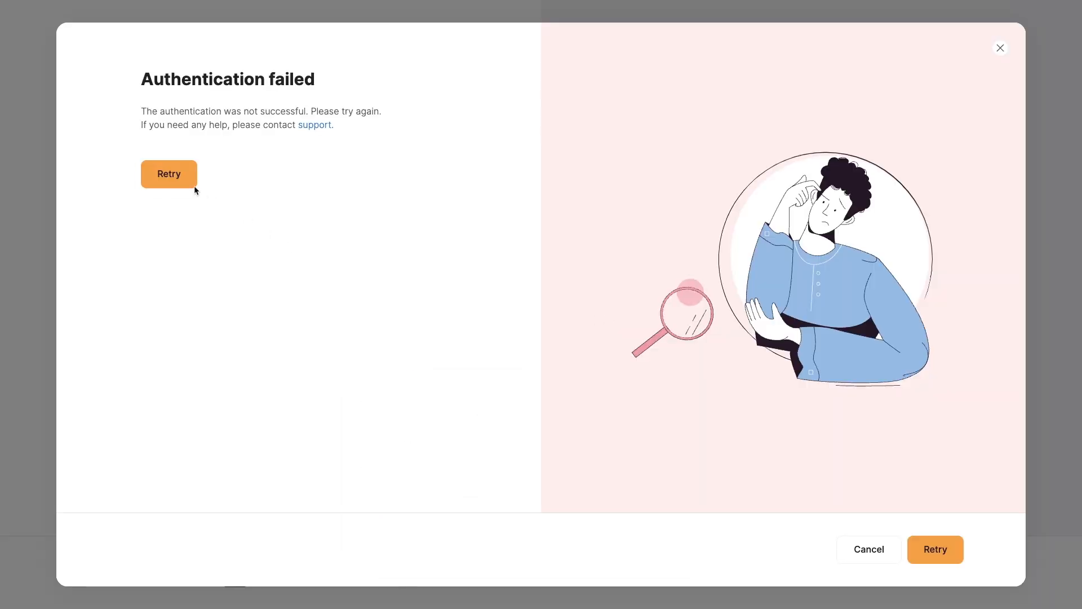
left_click(189, 179)
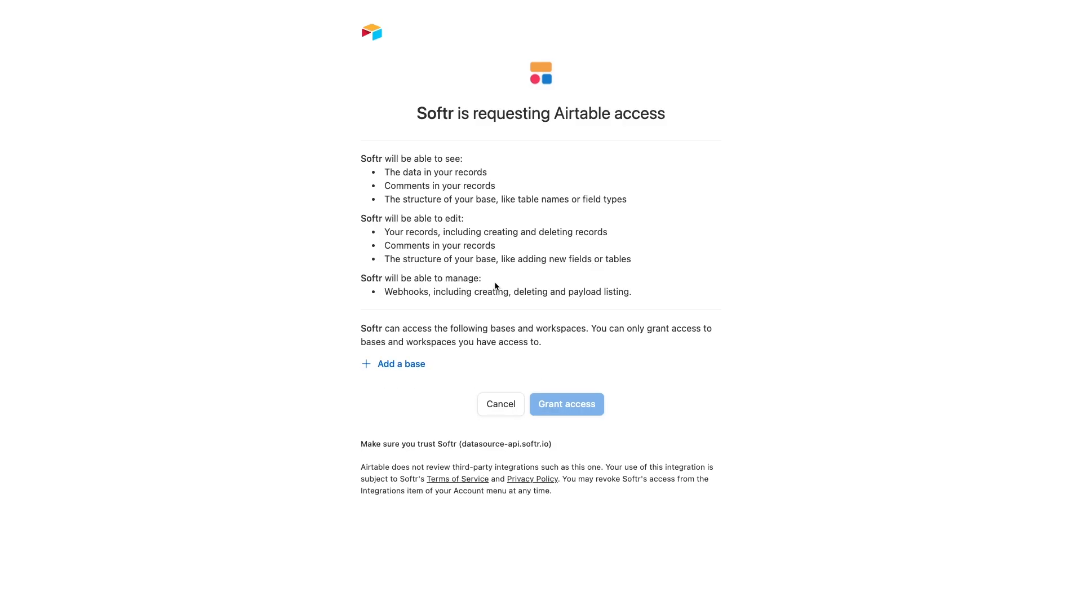
left_click(409, 365)
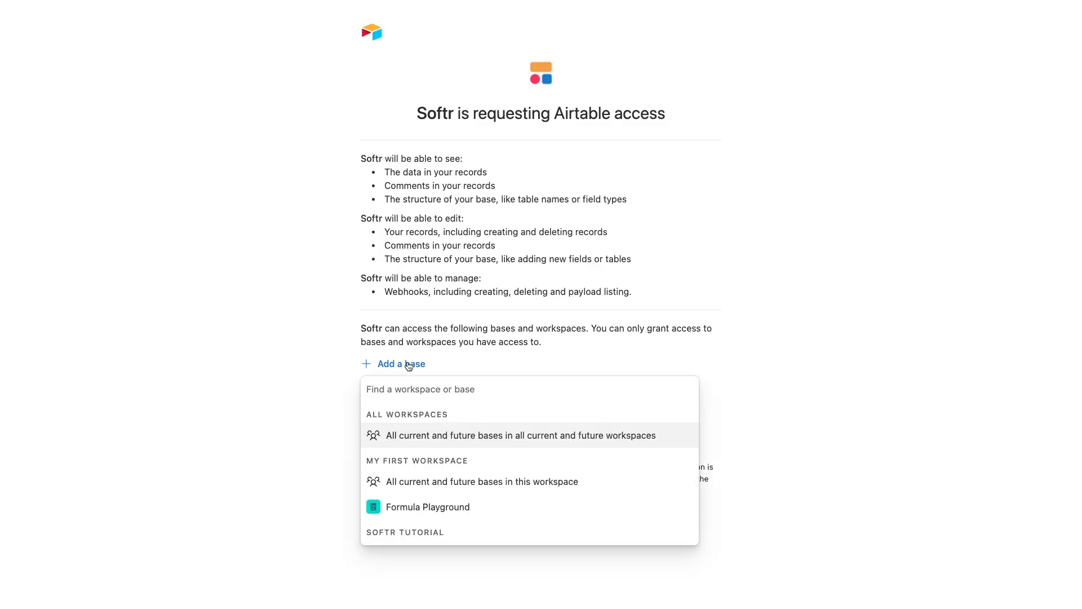
scroll(466, 493, "down", 3)
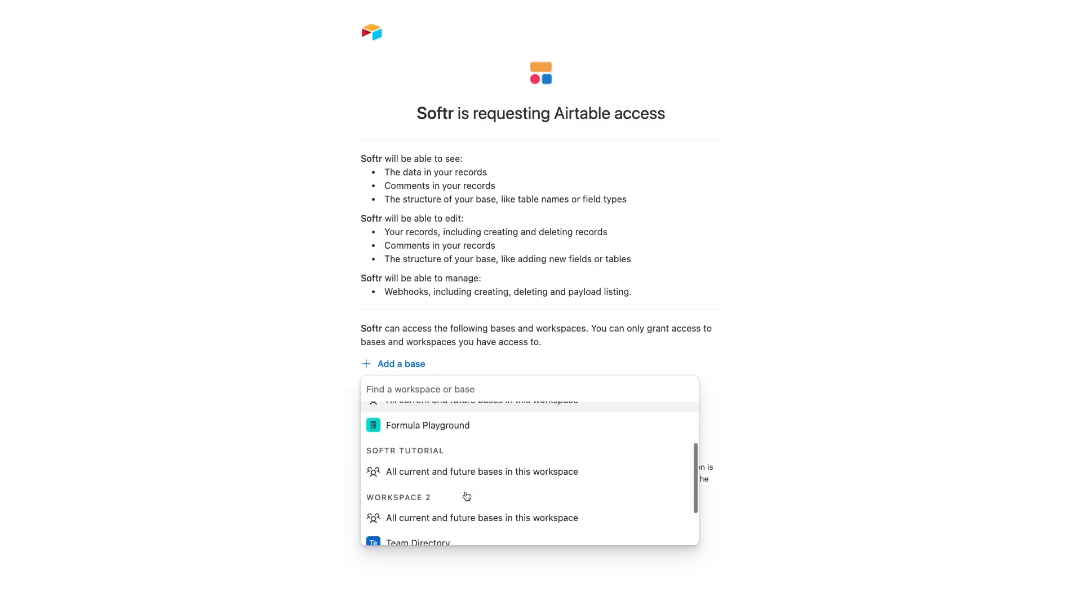
left_click(444, 474)
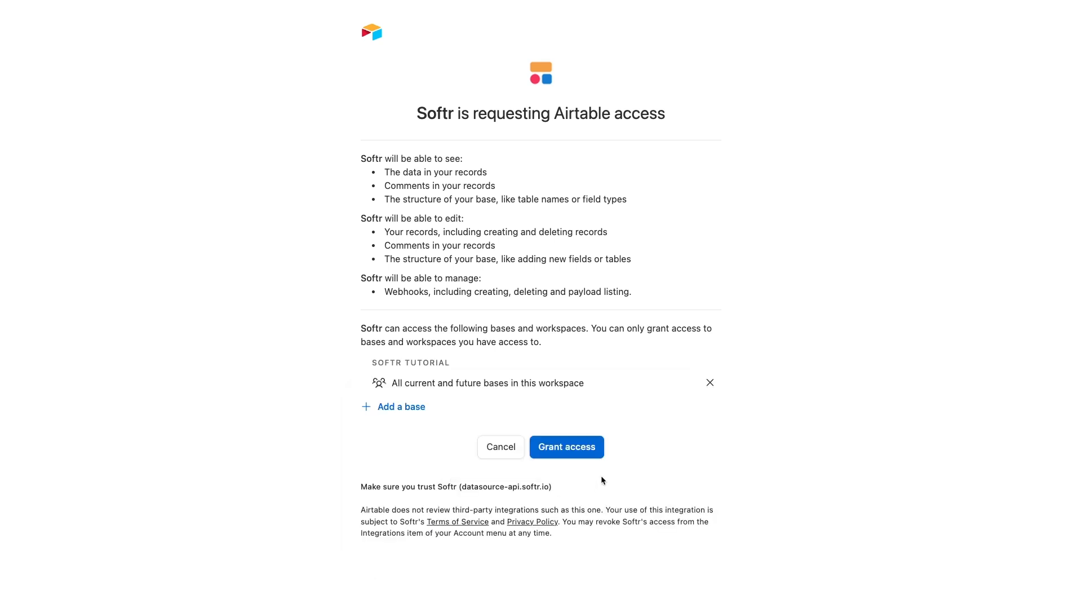
left_click(592, 449)
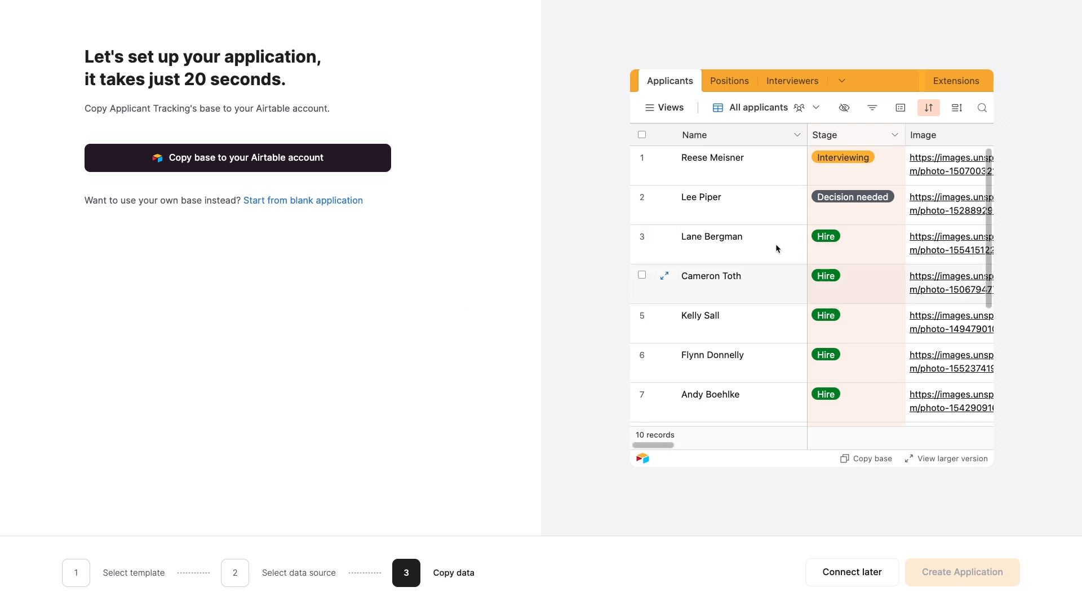
Check the Positions and Interviewers tables, then copy the base to your Airtable account.
scroll(789, 282, "down", 5)
scroll(829, 276, "up", 5)
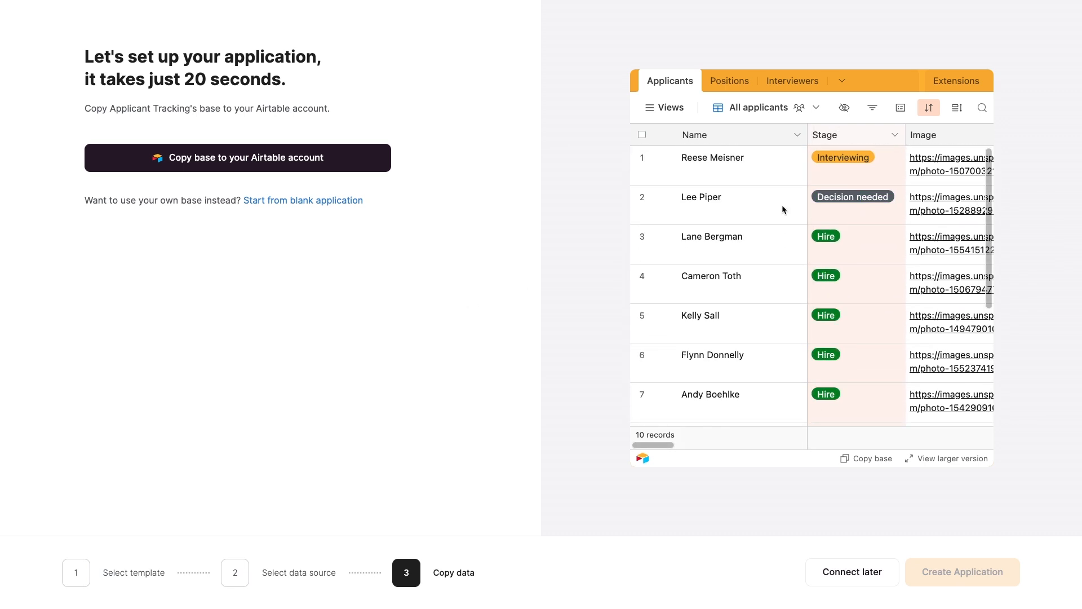
left_click(733, 83)
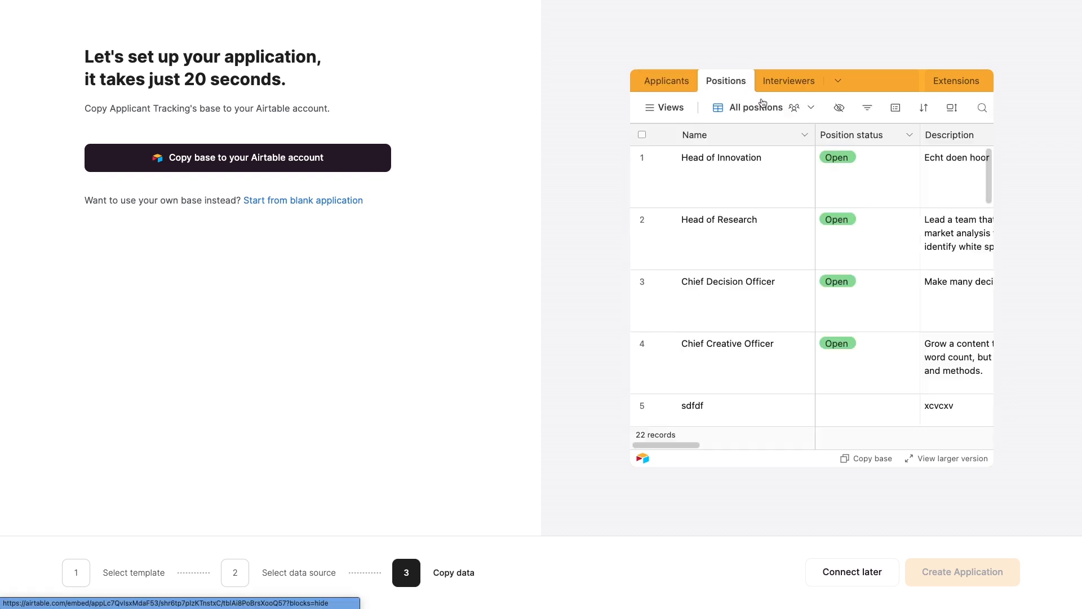
left_click(789, 85)
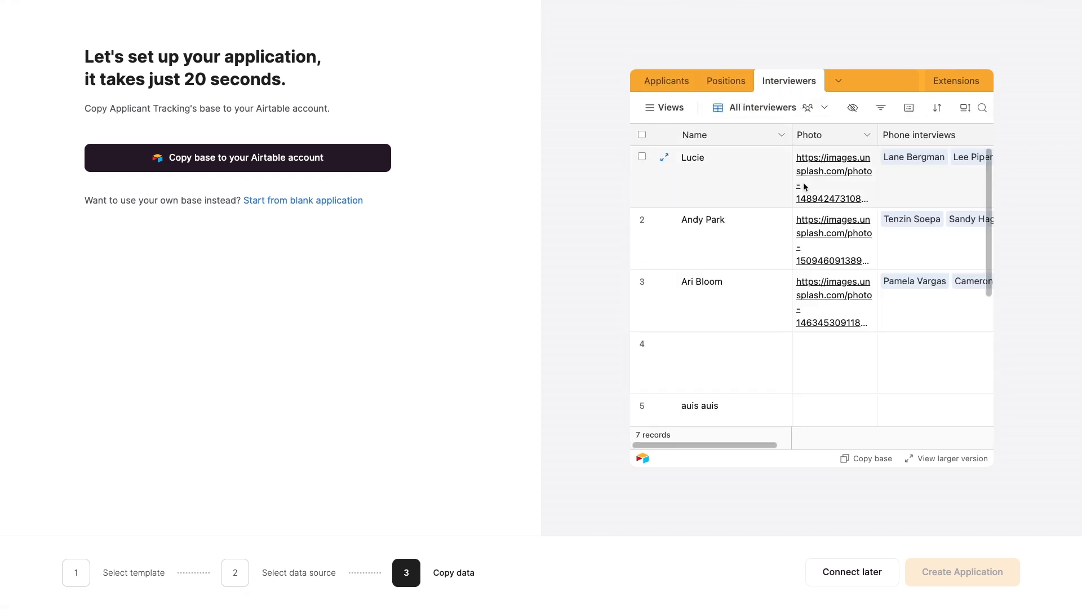
left_click(319, 158)
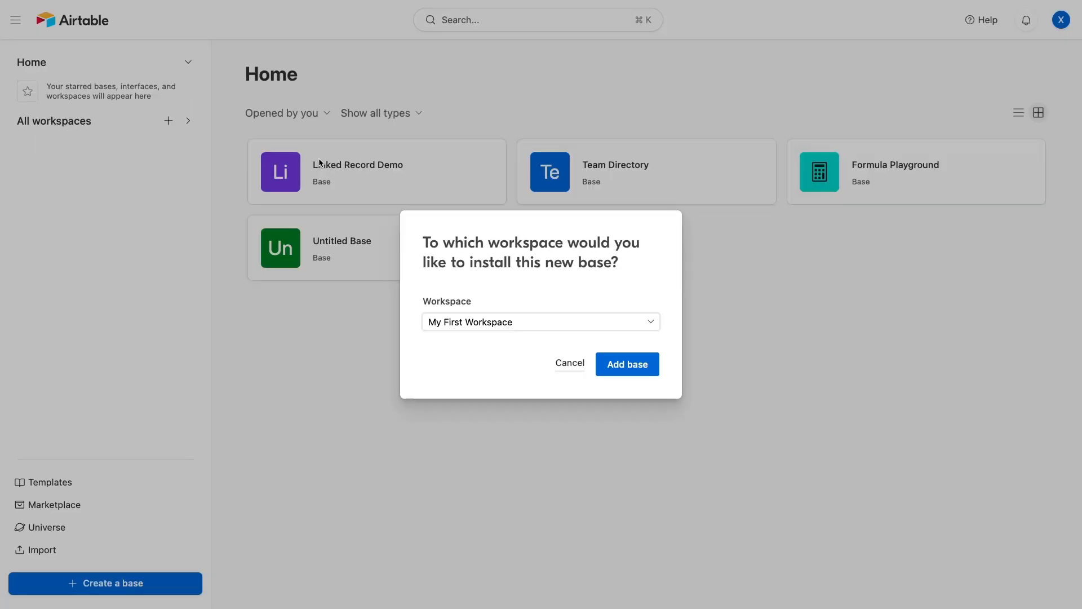
Add the base to the Softr Tutorial workspace and close the extensions and suggestions panels.
left_click(572, 320)
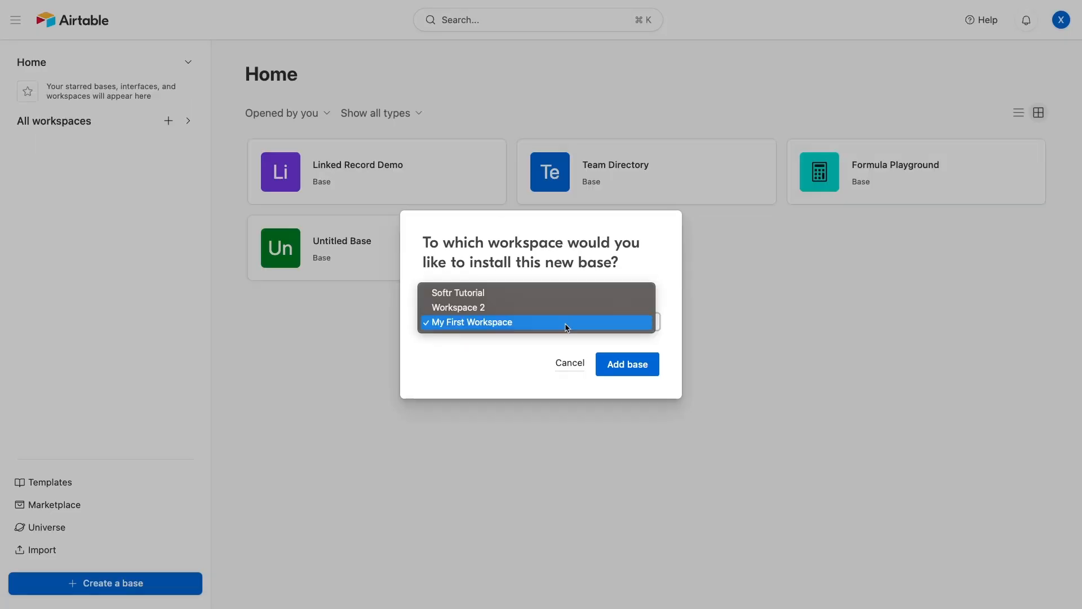
left_click(526, 303)
left_click(630, 366)
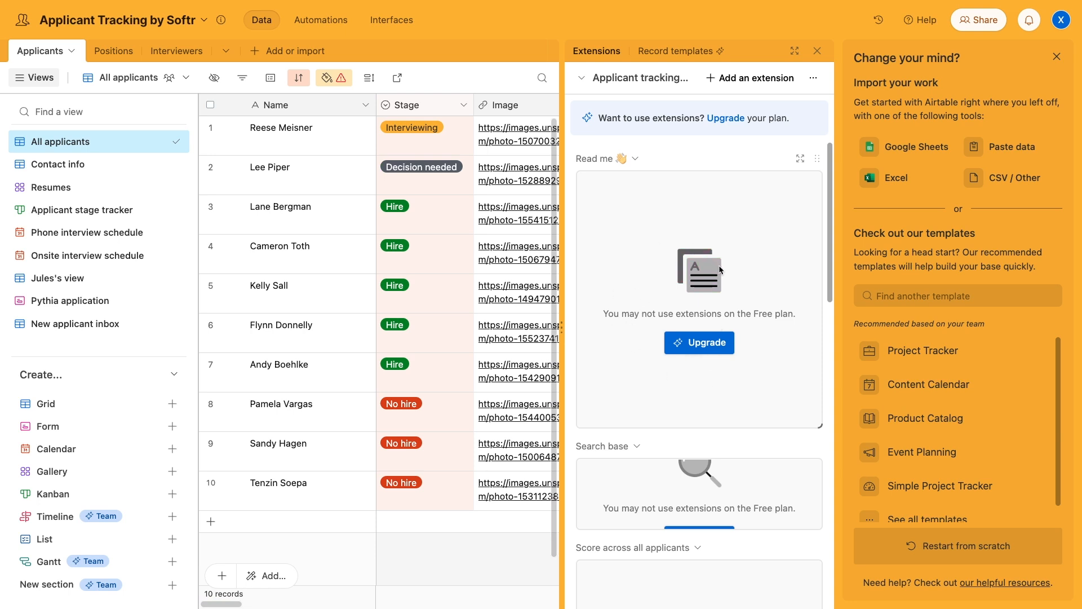
left_click(817, 50)
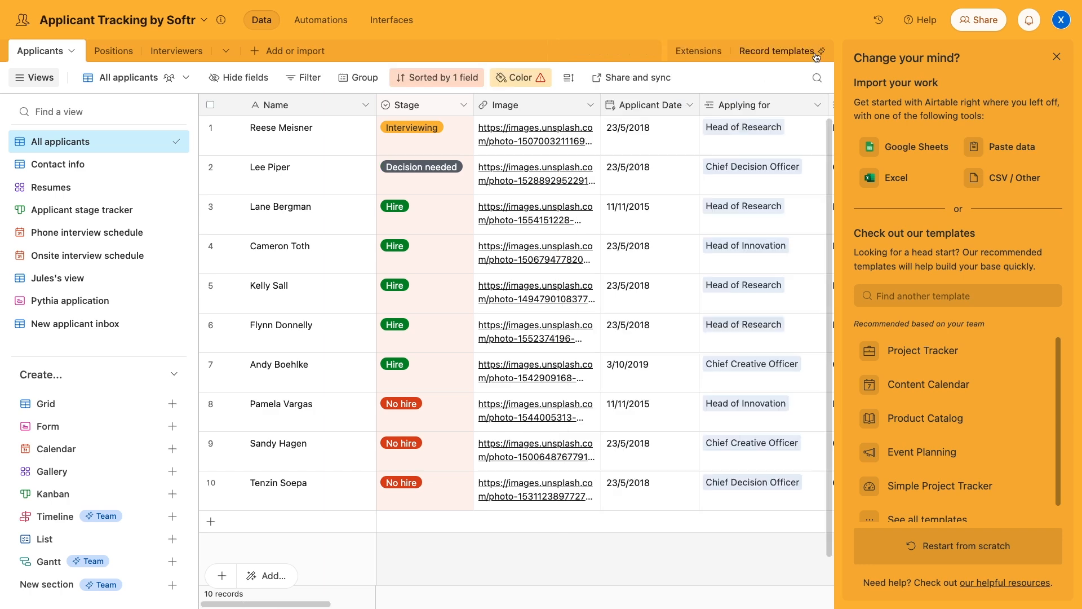
left_click(1055, 58)
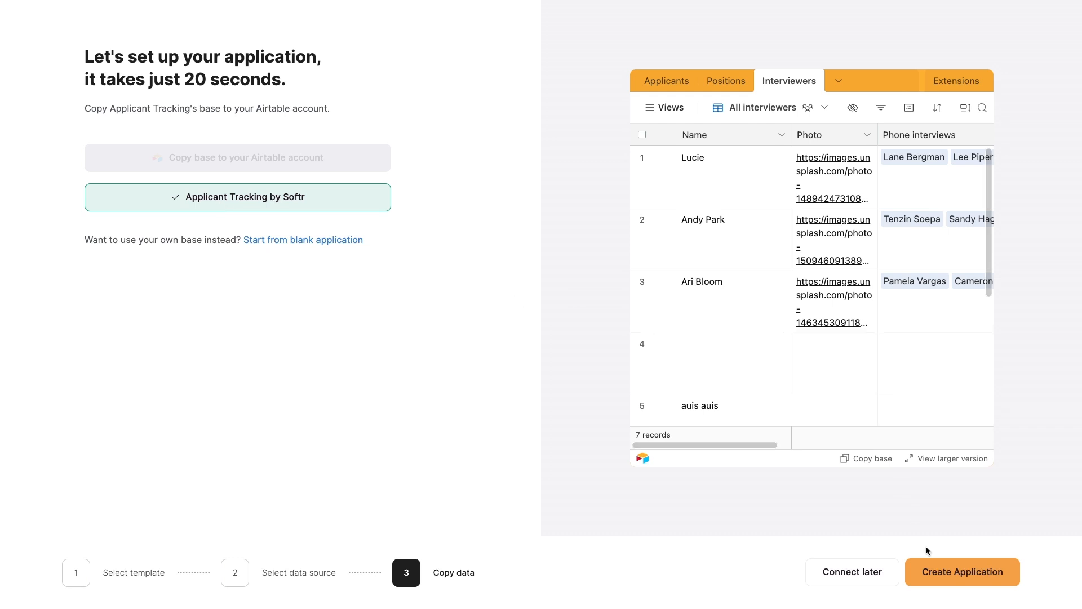
Create the Applicant Tracking System app and open it in the editor.
left_click(934, 571)
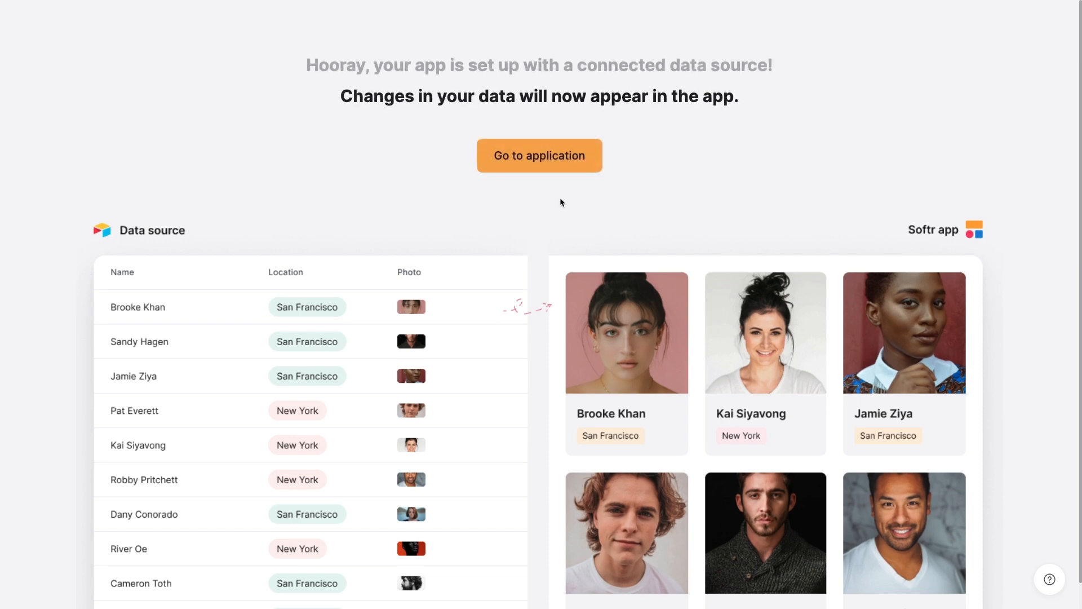
left_click(547, 163)
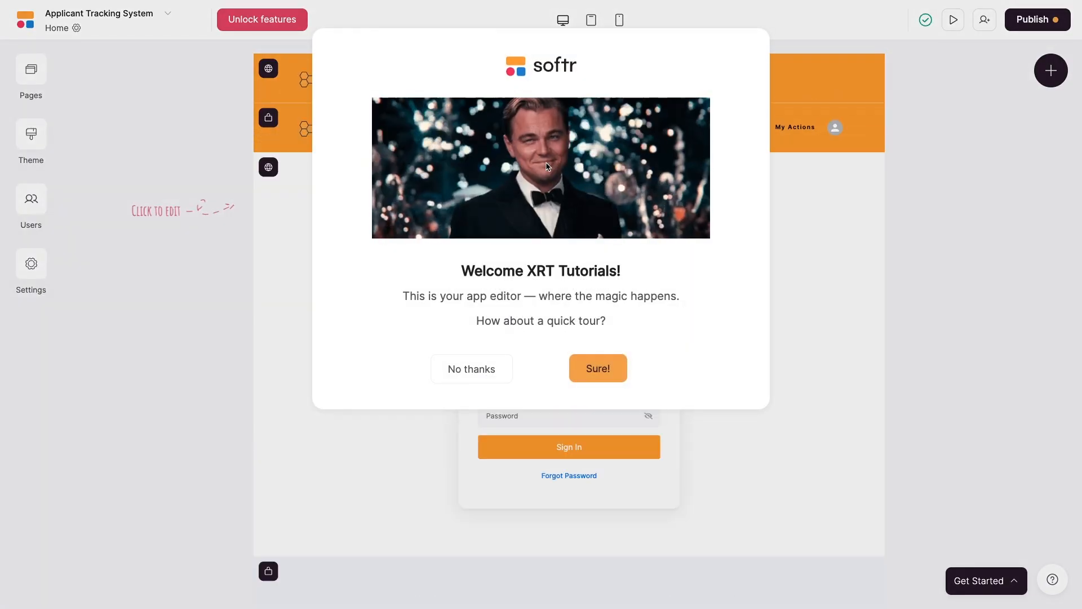
Decline the welcome tour and show the app's list of pages.
left_click(492, 376)
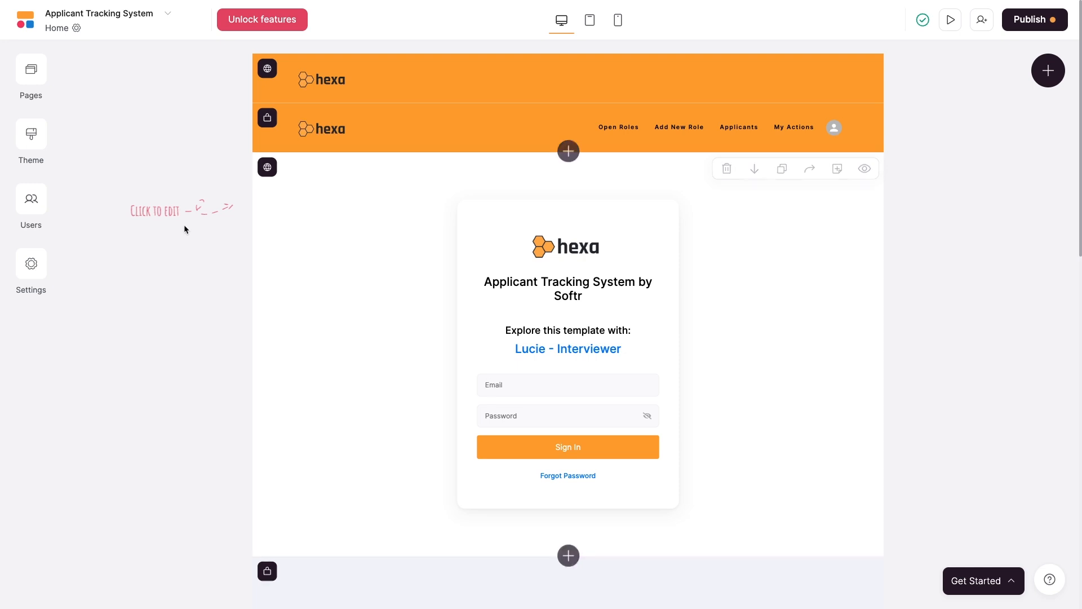
left_click(34, 77)
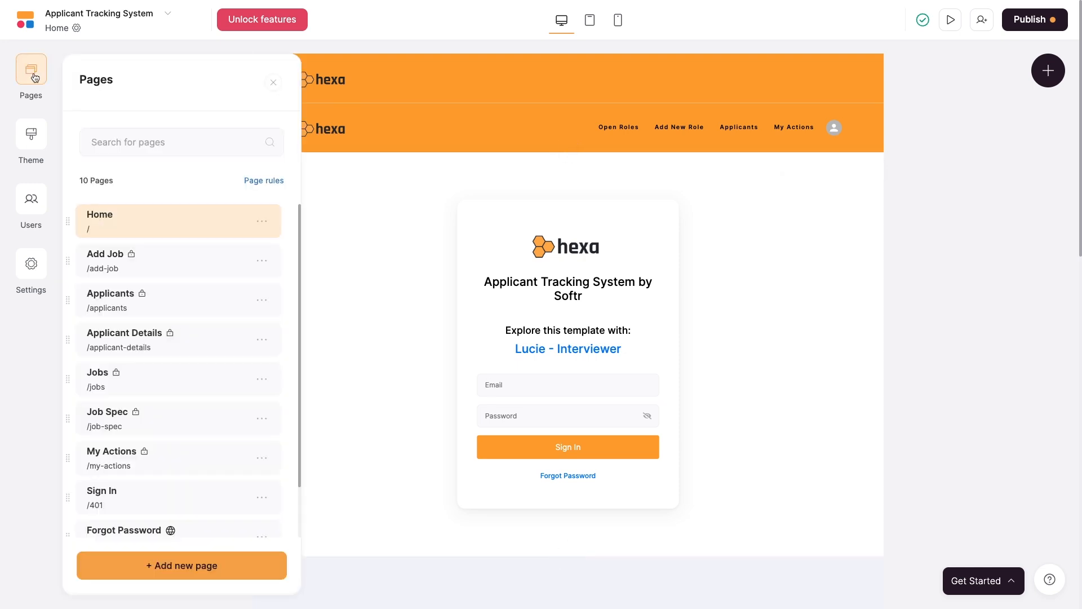
Open the Jobs page and select its job list block to view its source settings.
left_click(134, 372)
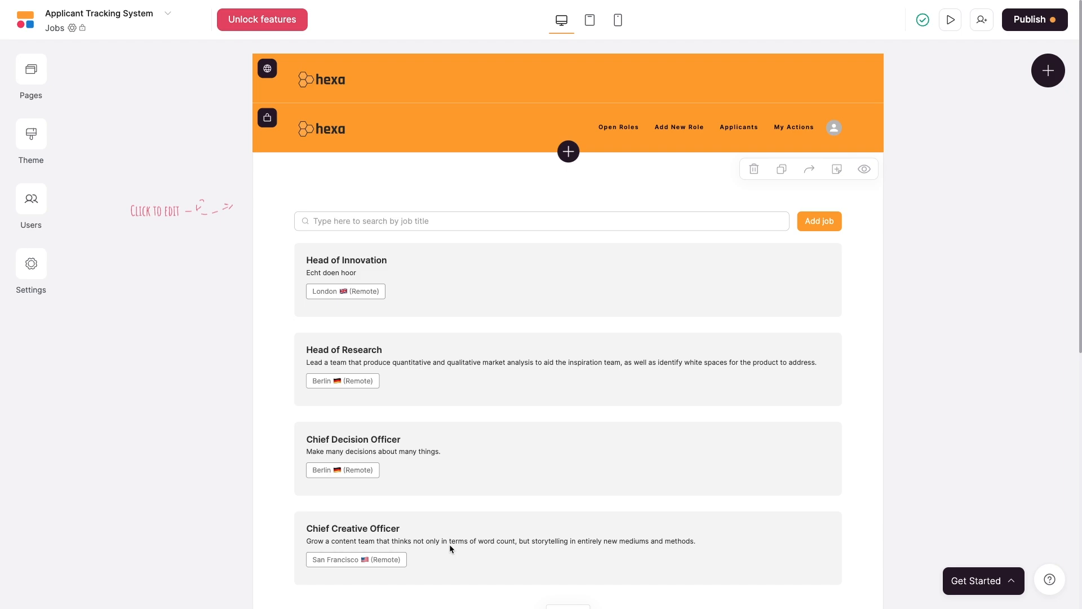
left_click(494, 317)
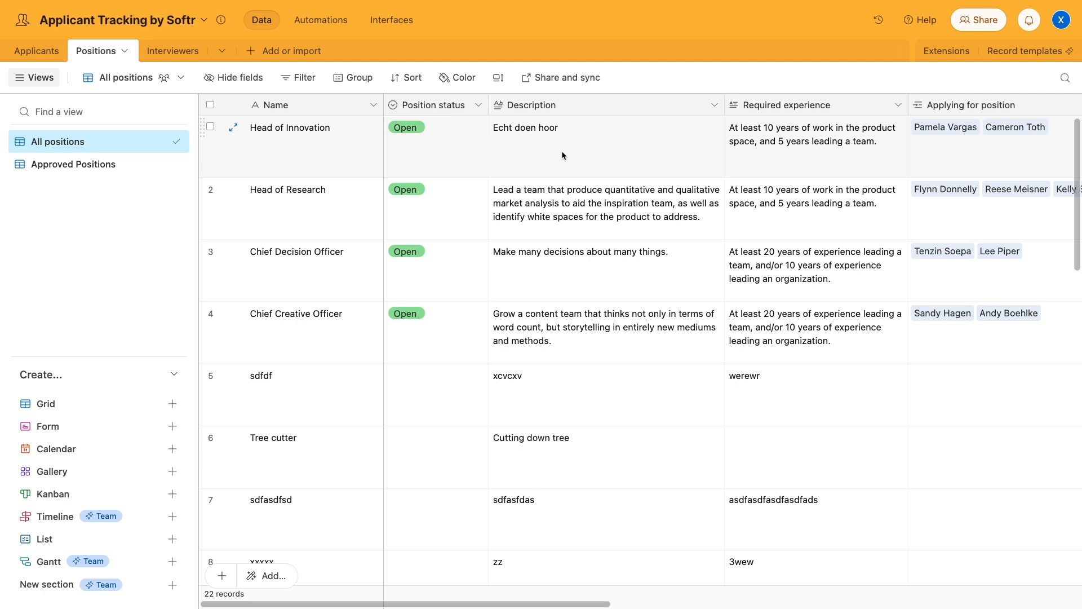
Replace the Head of Innovation description in Airtable's Positions table with 'Really do it'.
double_click(537, 133)
triple_click(536, 130)
type("Really do it")
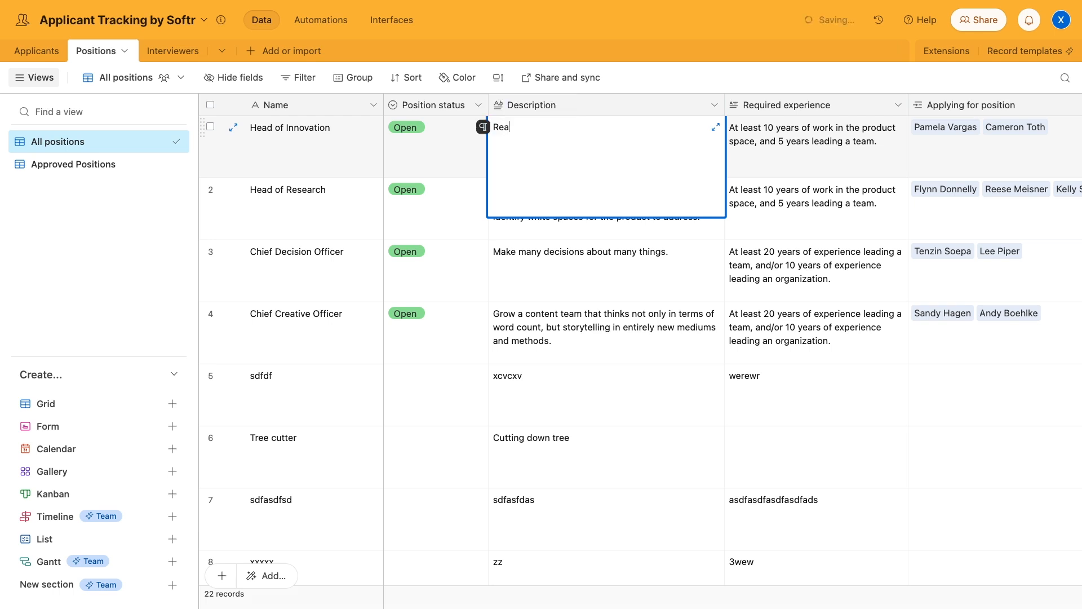
left_click(569, 232)
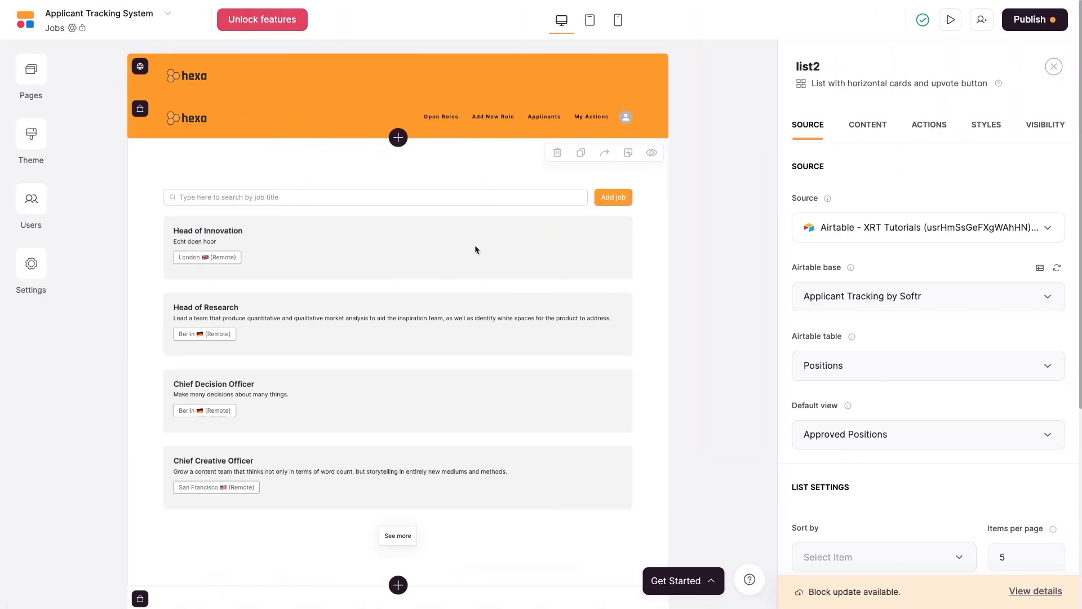
Reload the Softr editor to pull in the 'Really do it' description, then show the page list.
key("super+r")
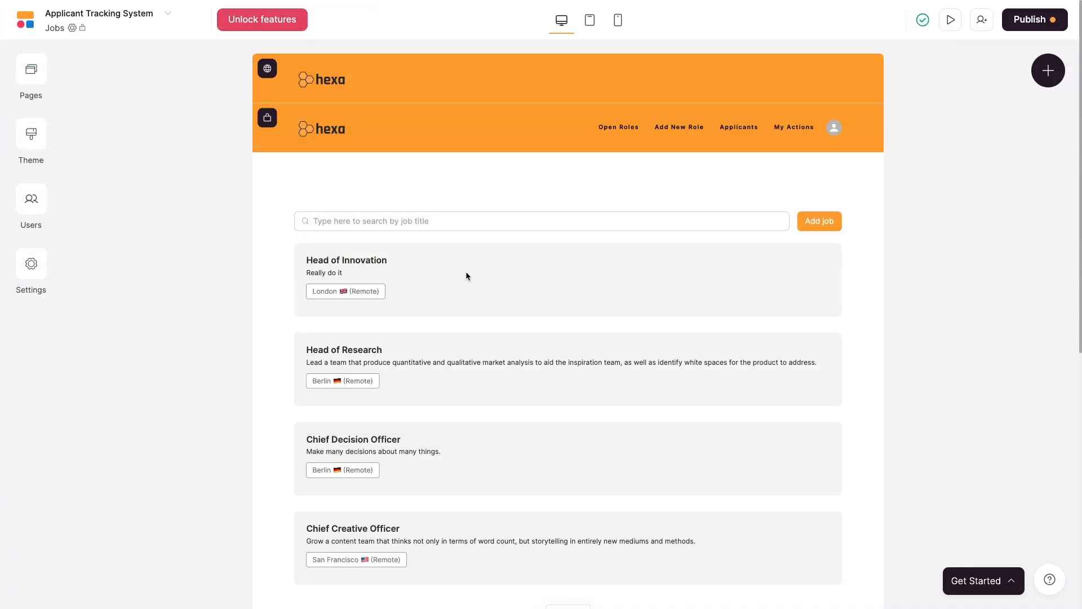
left_click(33, 70)
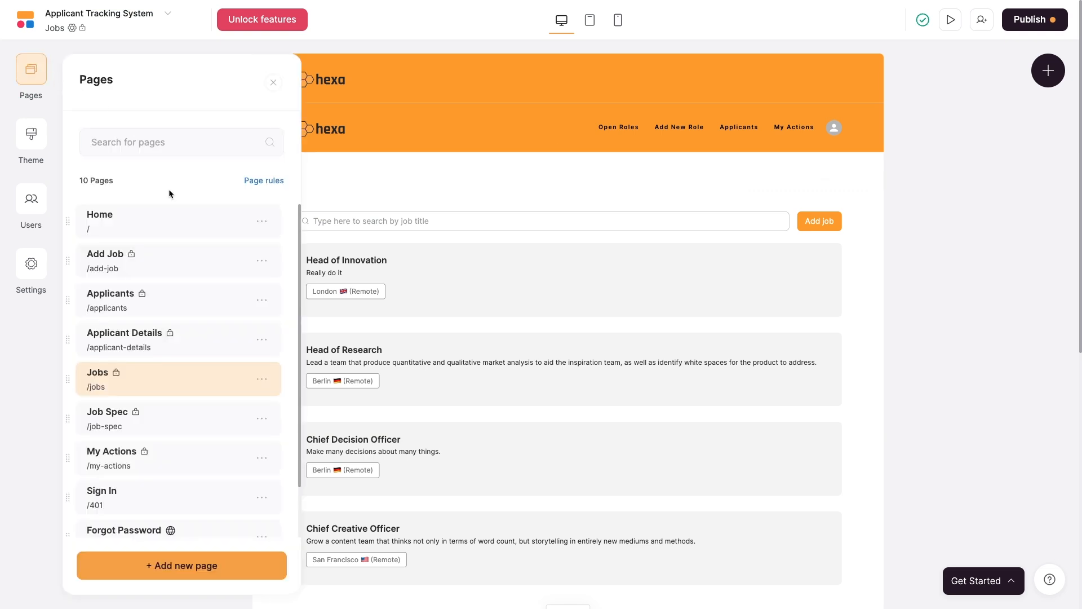
Confirm the Add Job form's datasource is the Positions table, then preview the app.
left_click(164, 269)
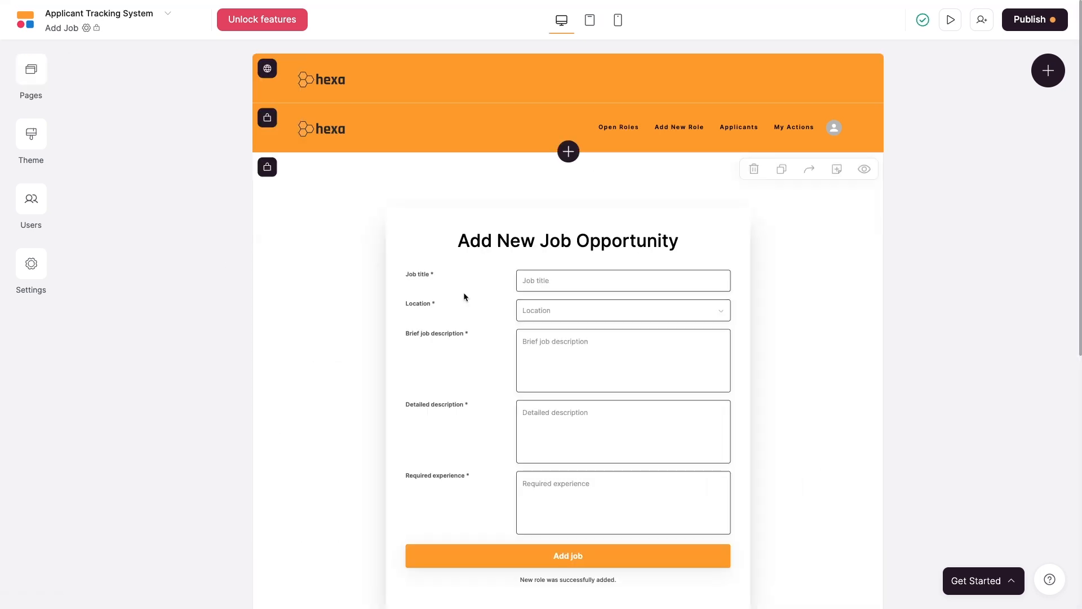
scroll(840, 346, "down", 1)
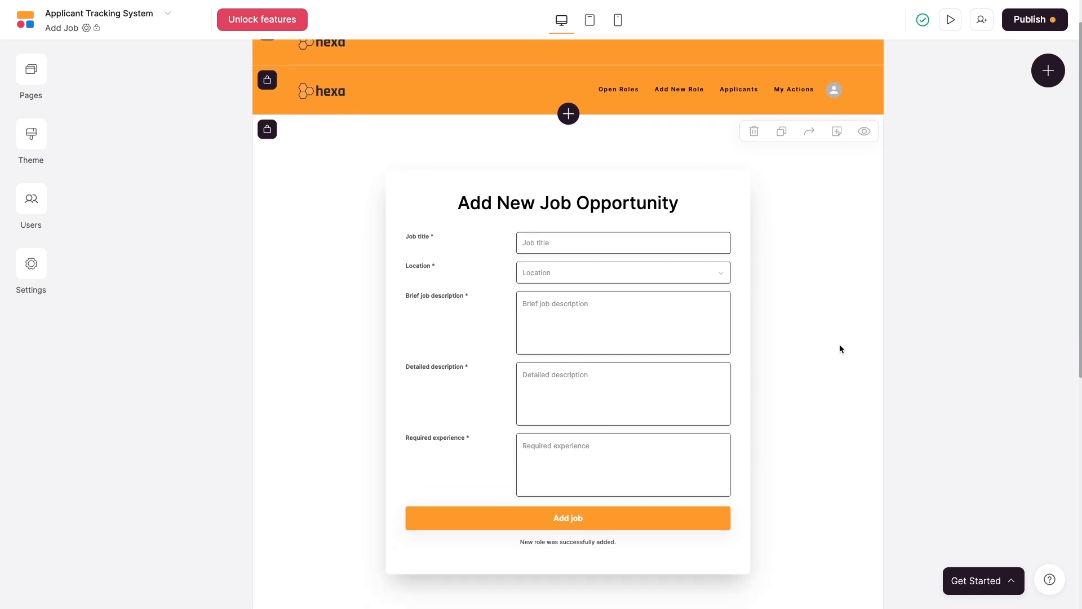
left_click(651, 204)
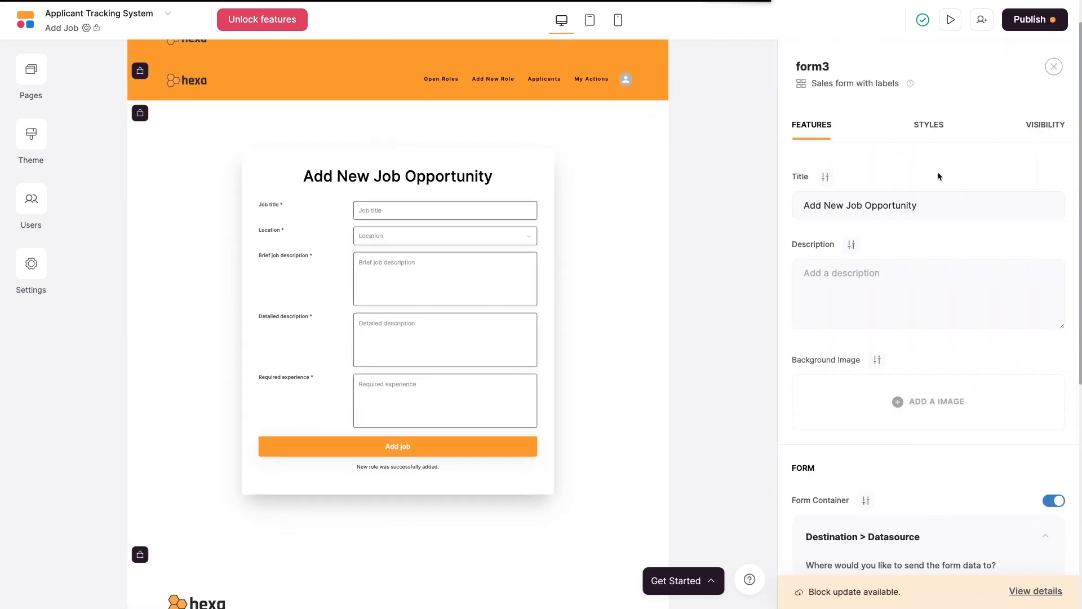
scroll(940, 241, "down", 4)
scroll(940, 243, "down", 3)
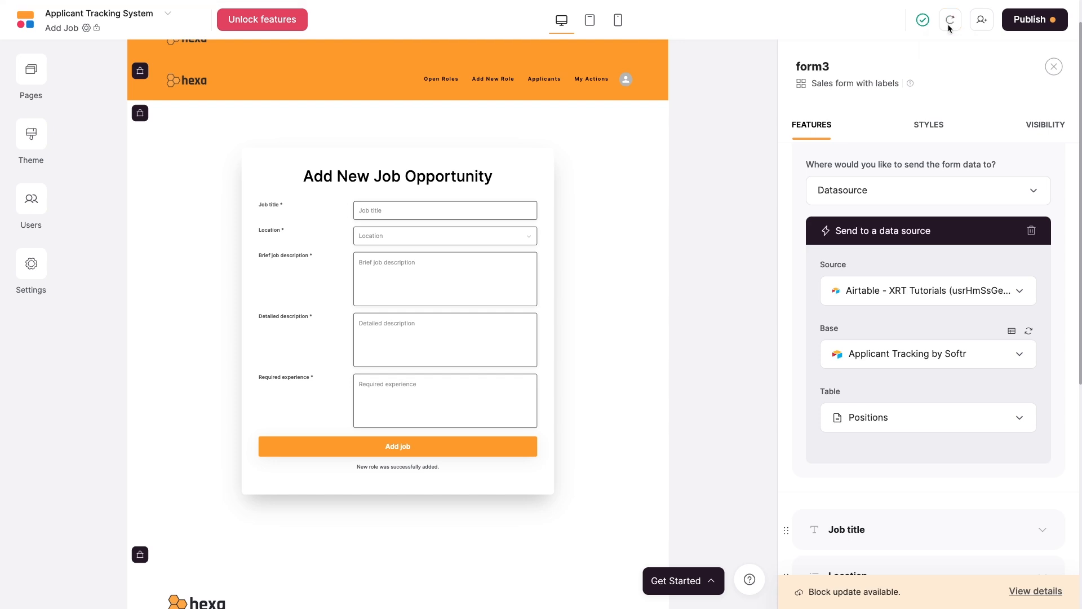
left_click(950, 25)
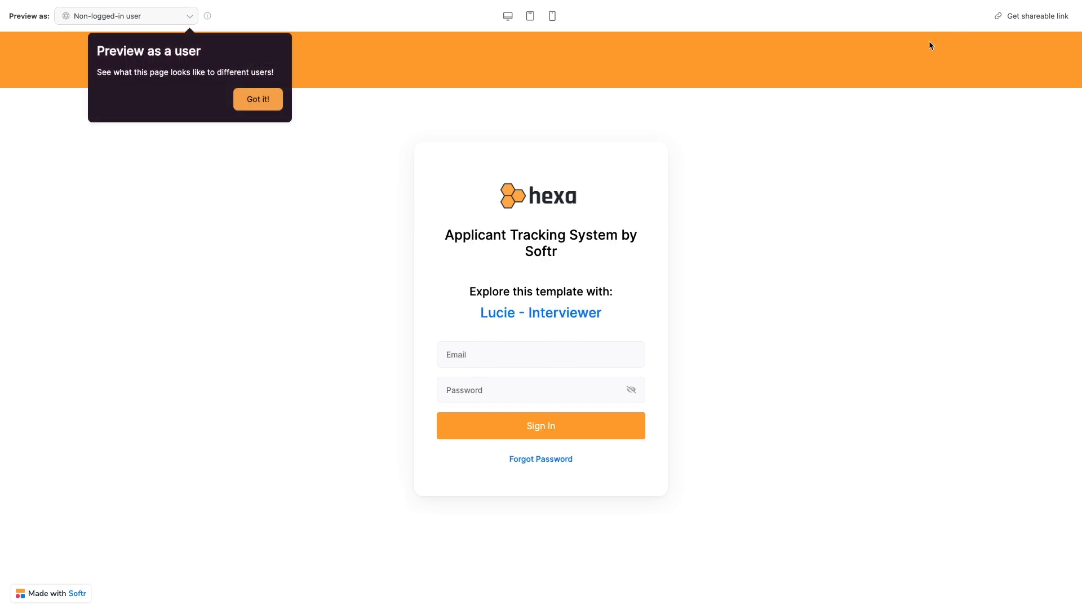
In preview, dismiss the tip, sign in as the demo interviewer and go to Add New Role.
left_click(258, 99)
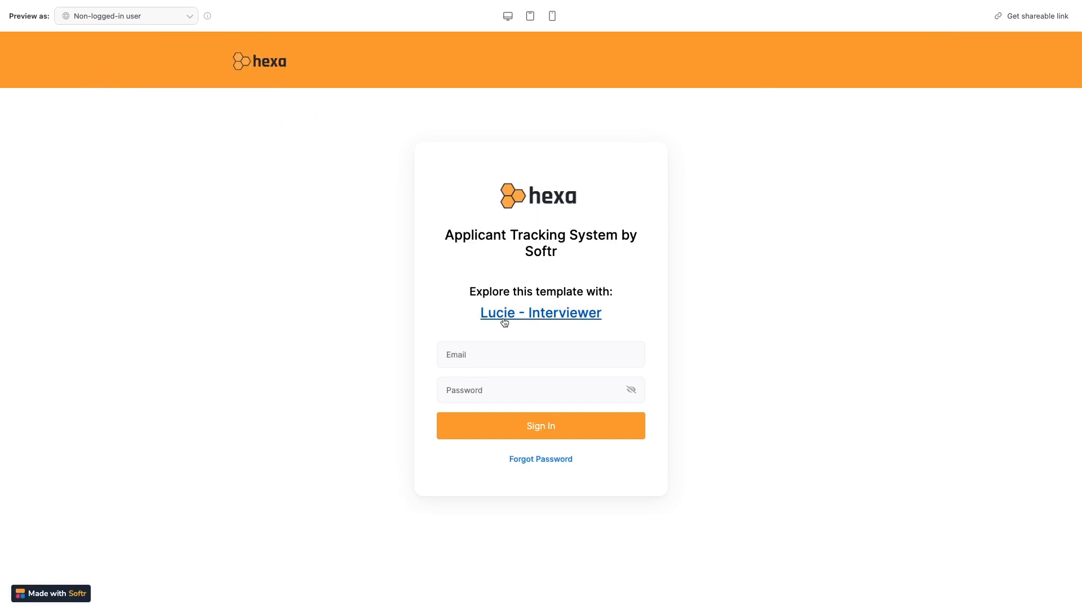
left_click(524, 314)
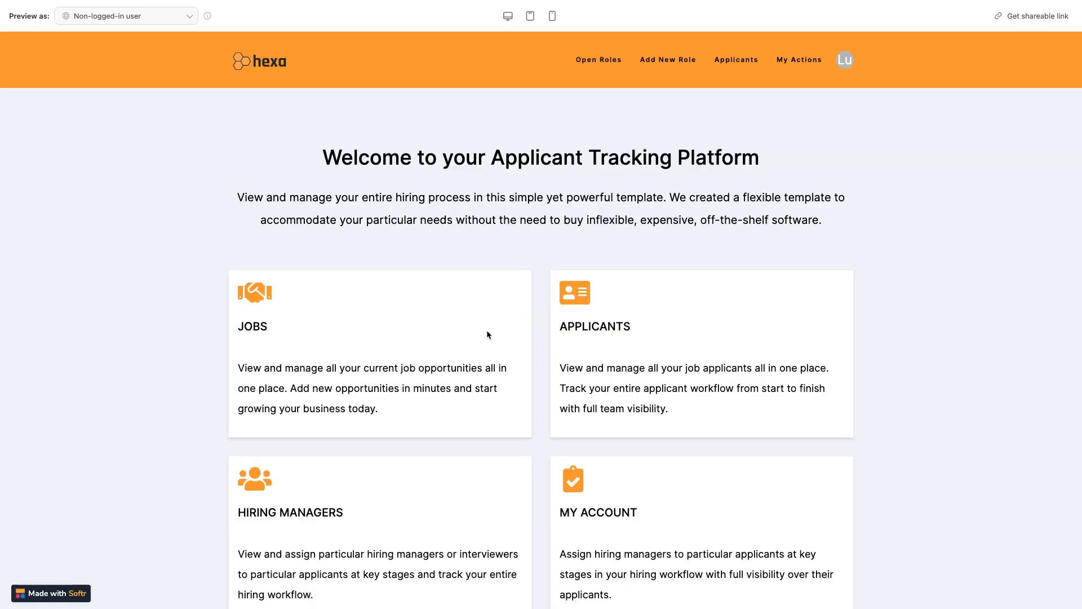
left_click(677, 64)
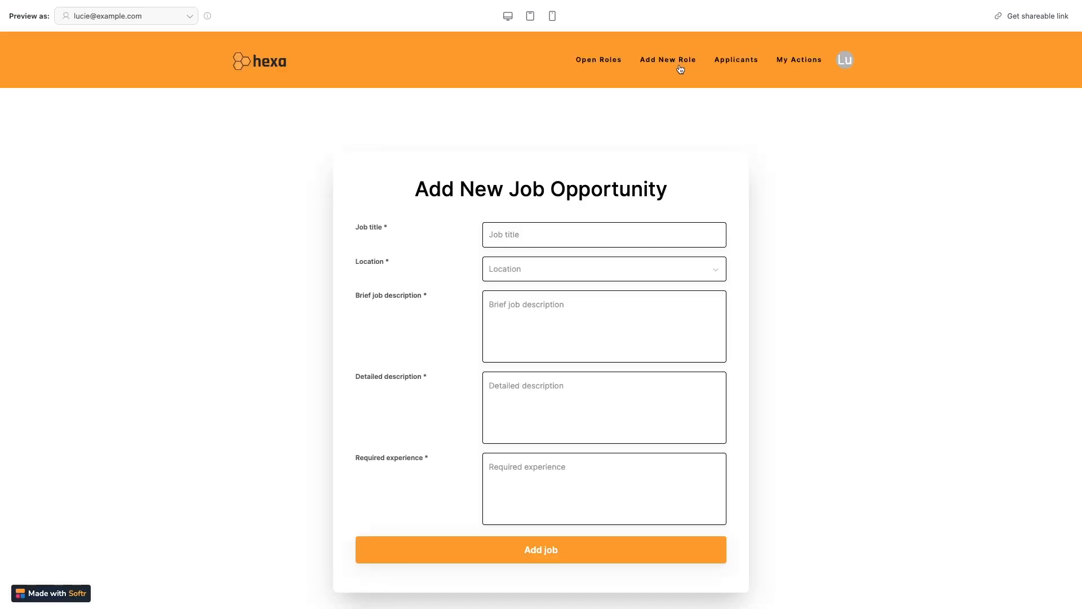
Submit a 'Test Job' role in Berlin with test descriptions and 'Test experience.'.
left_click(630, 230)
type("Test Job")
left_click(599, 268)
left_click(573, 316)
left_click(573, 314)
type("This is a test job.")
left_click(537, 374)
type("This is a test detailed description.")
key("Tab")
type("Test experience.")
left_click(652, 547)
left_click(626, 547)
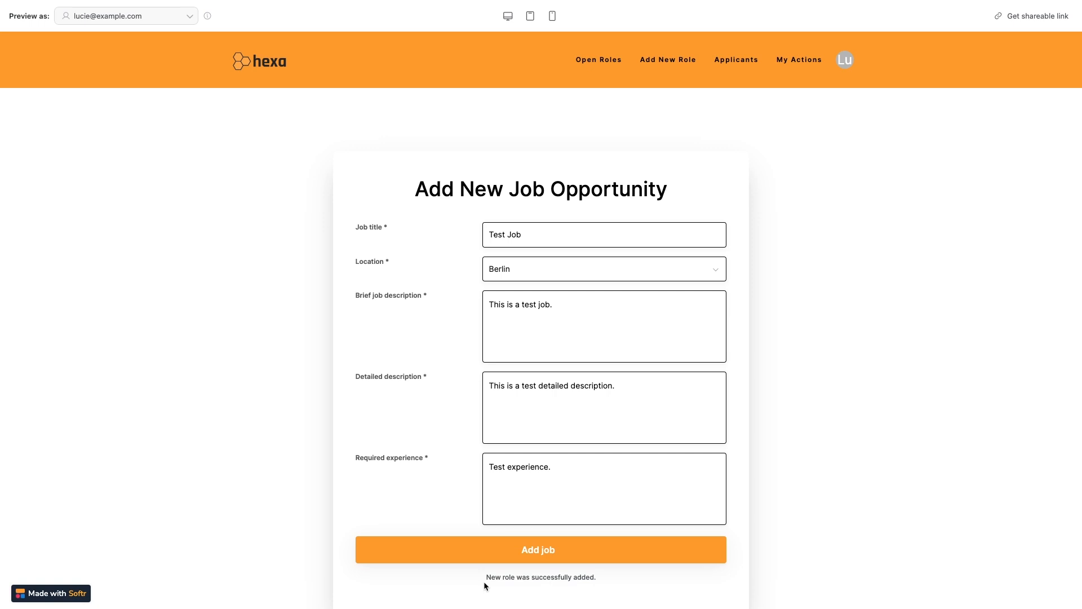
Check that Open Roles still lists four jobs, then reopen the job list's data settings.
left_click(598, 61)
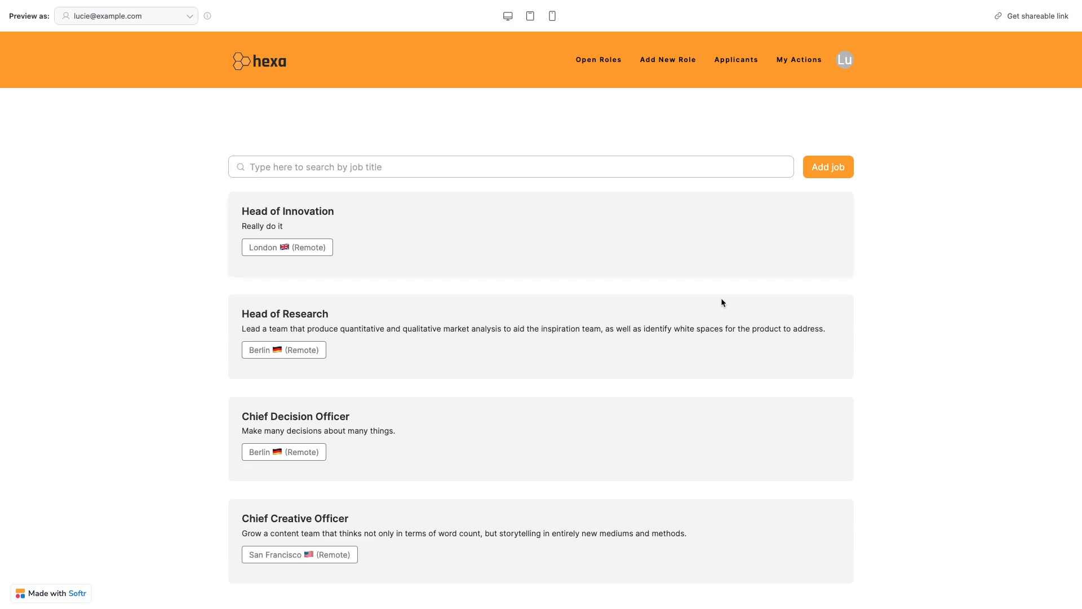
scroll(744, 331, "down", 5)
scroll(745, 331, "up", 5)
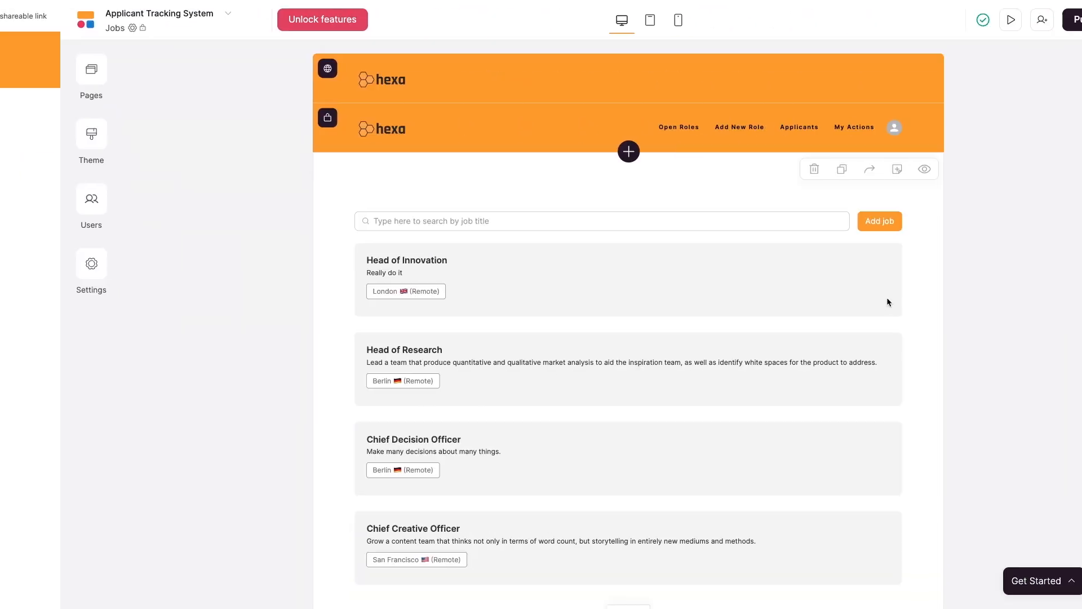
left_click(888, 303)
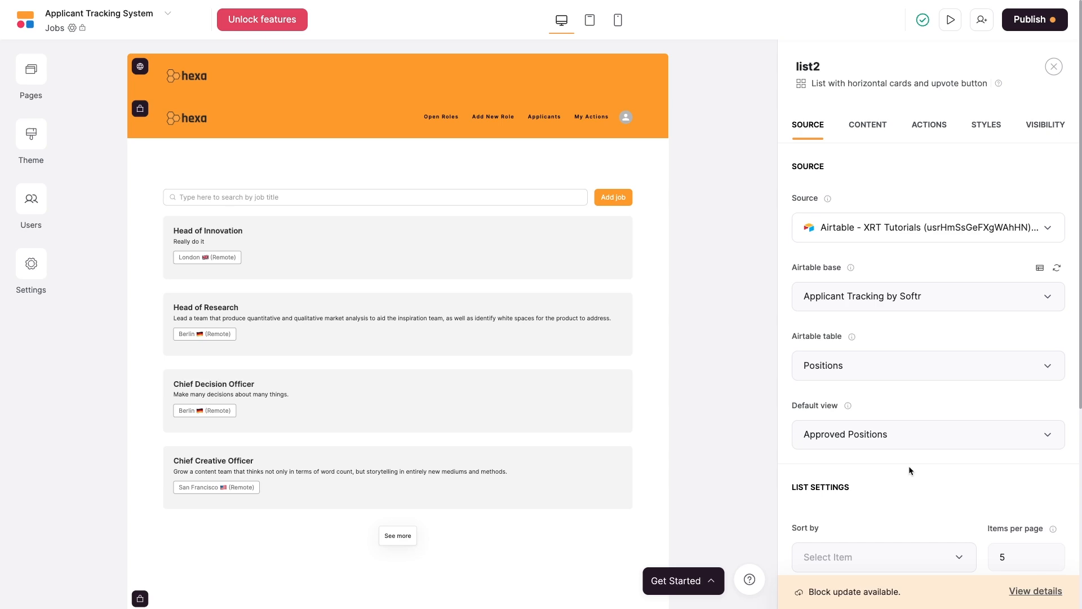
key("ctrl+Left")
scroll(548, 284, "down", 13)
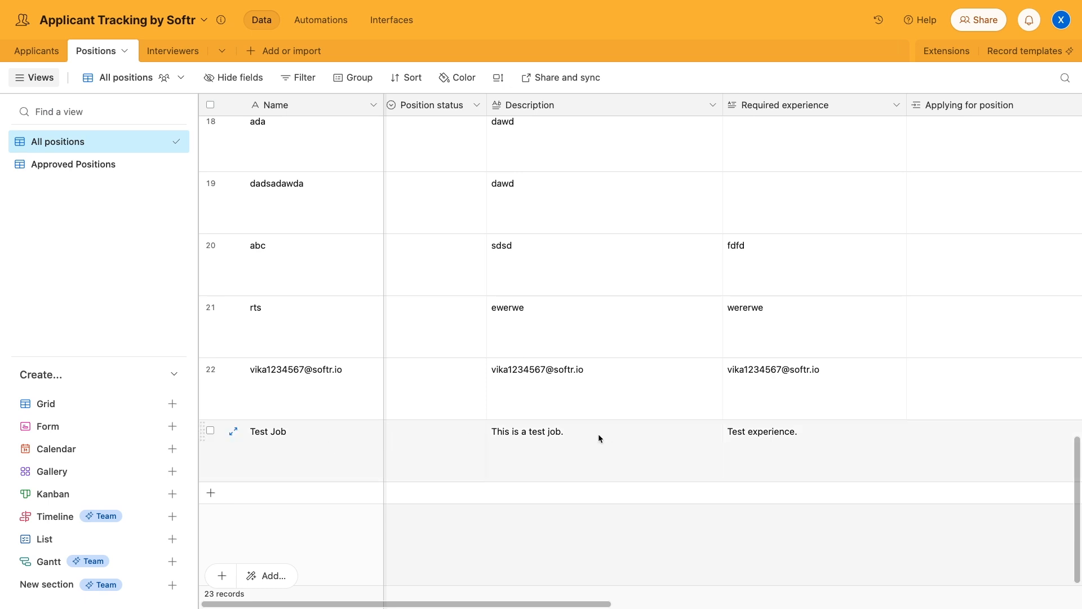
scroll(835, 457, "right", 10)
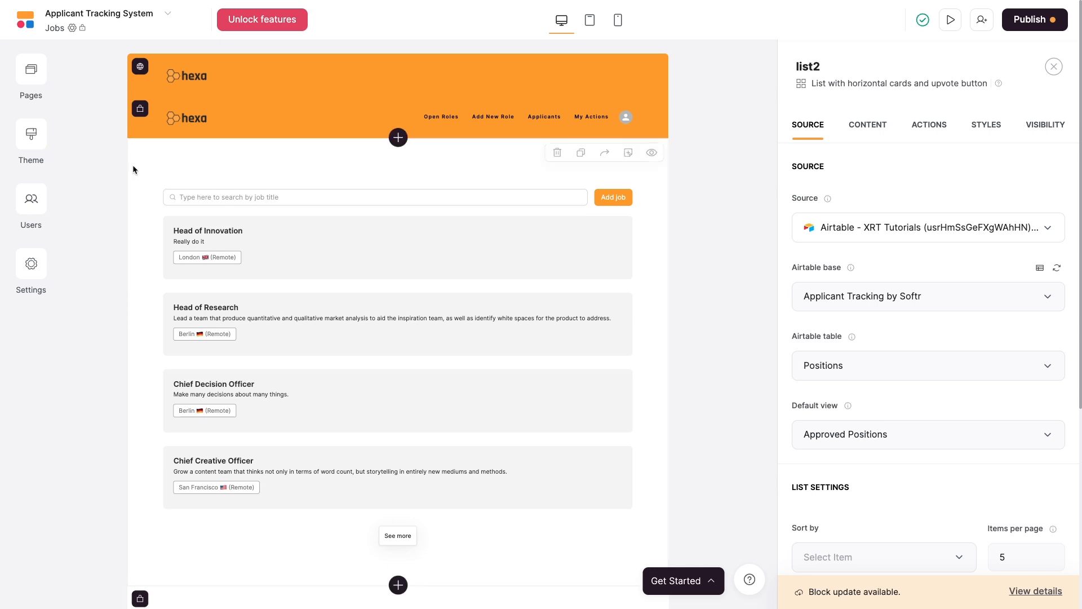
Add a new page named 'Approve Jobs' from the Pages panel.
left_click(31, 82)
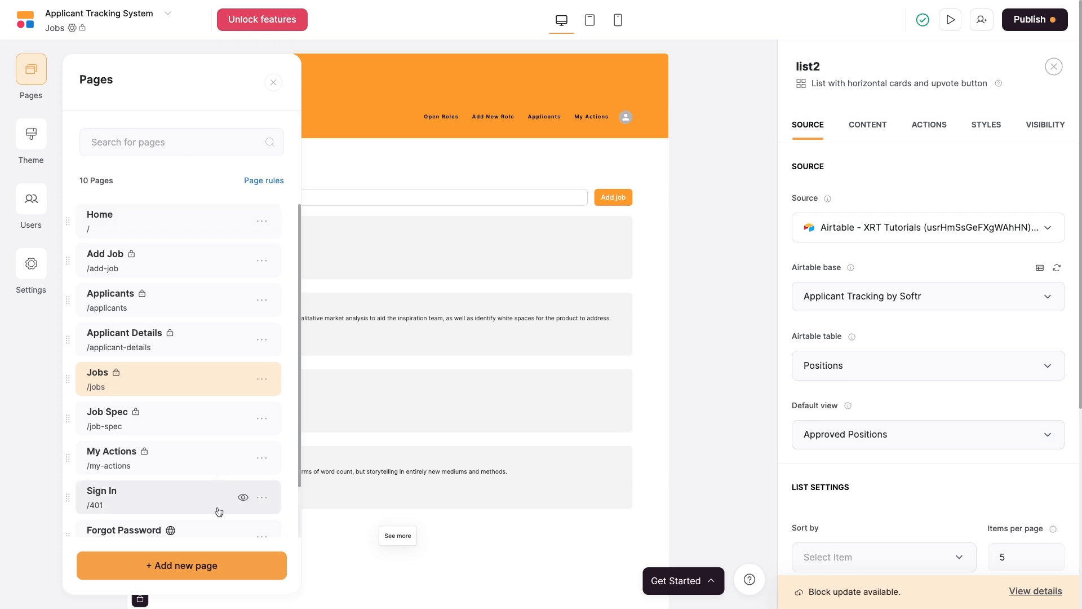
left_click(179, 571)
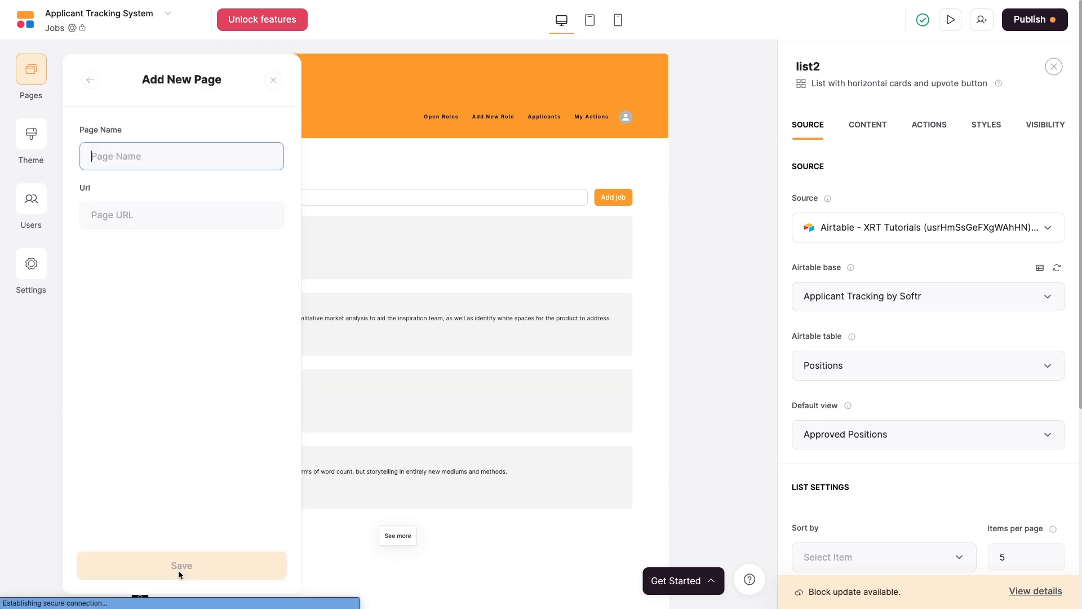
type("Approve J")
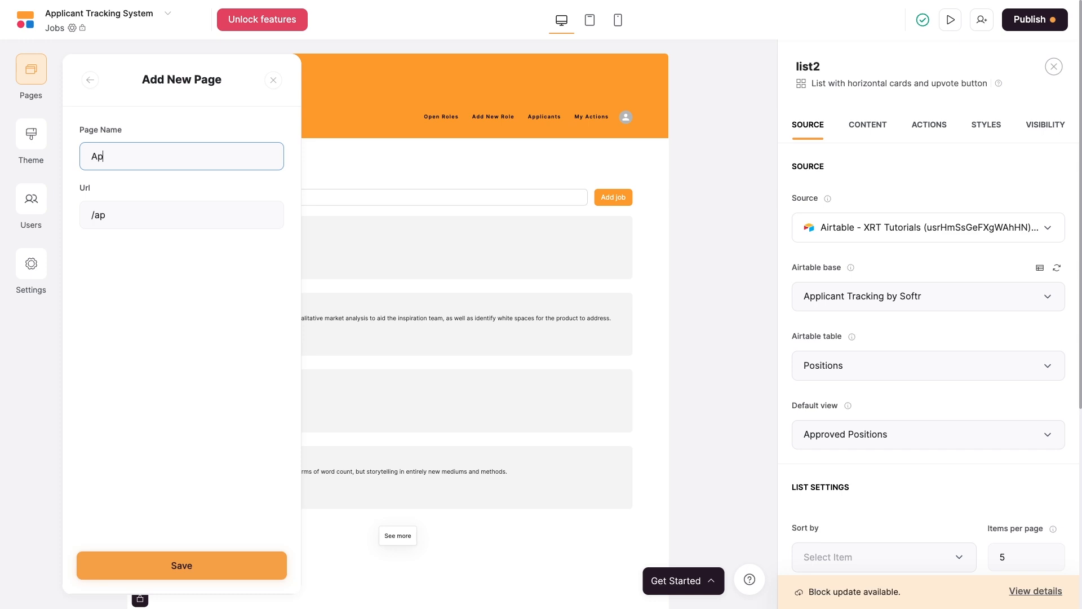
type("obs")
left_click(202, 565)
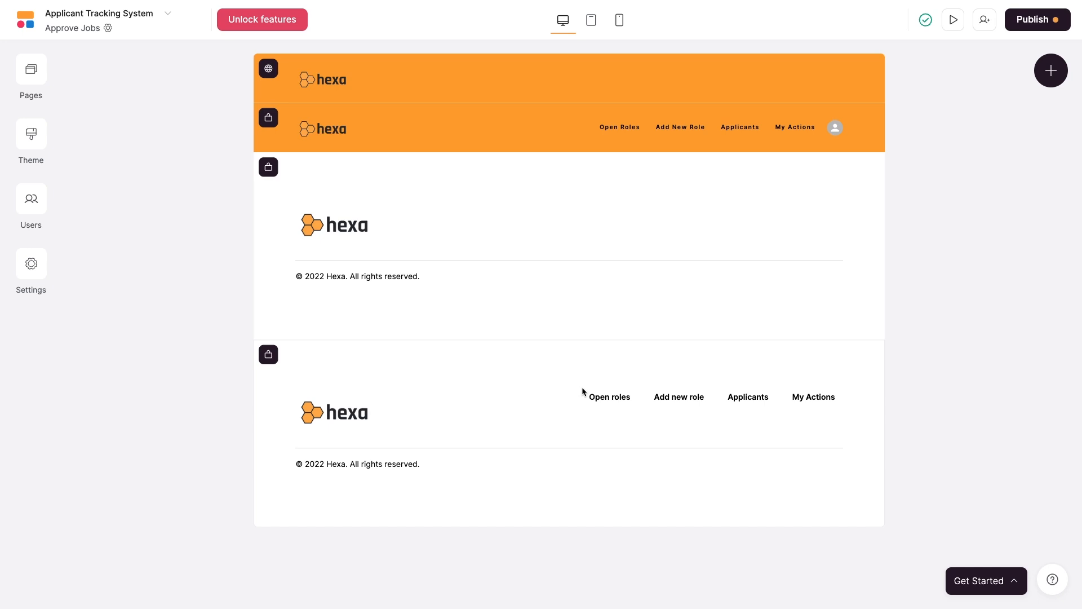
Open the block library below the header and expand the static Hero designs.
left_click(565, 162)
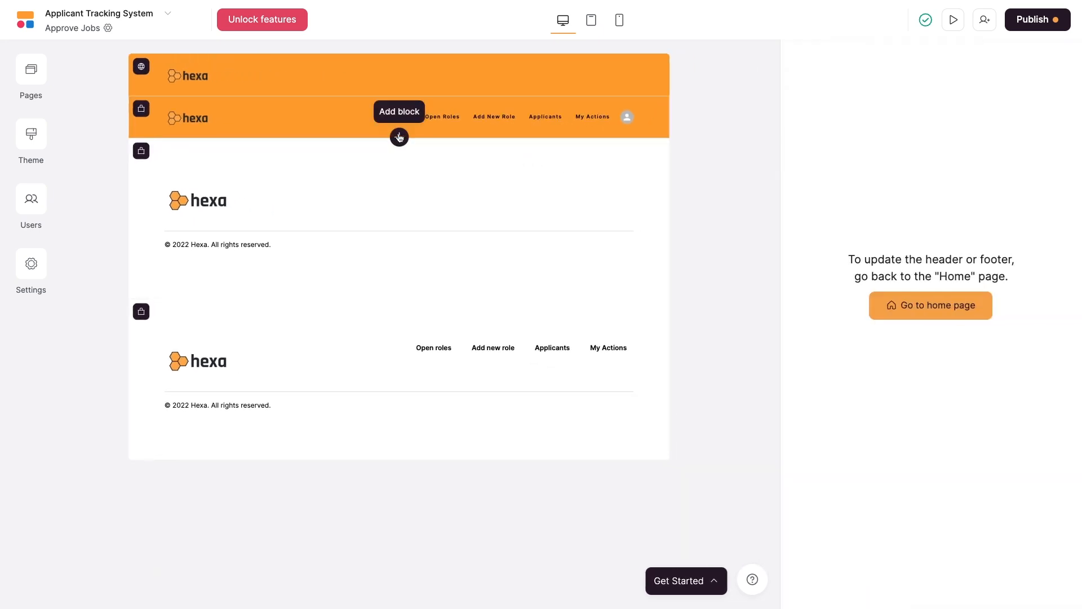
left_click(399, 137)
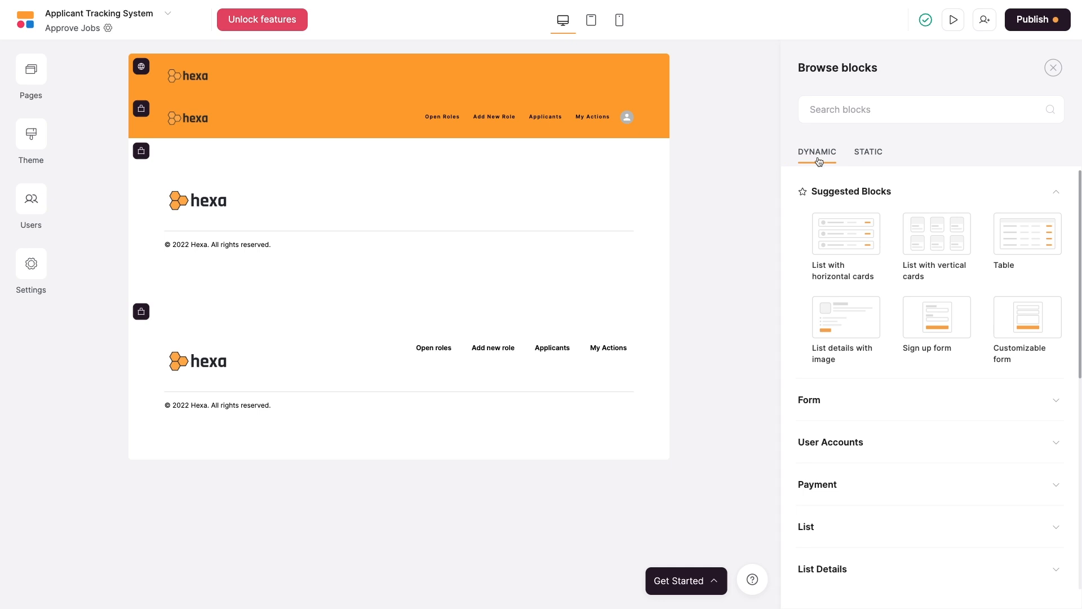
left_click(868, 156)
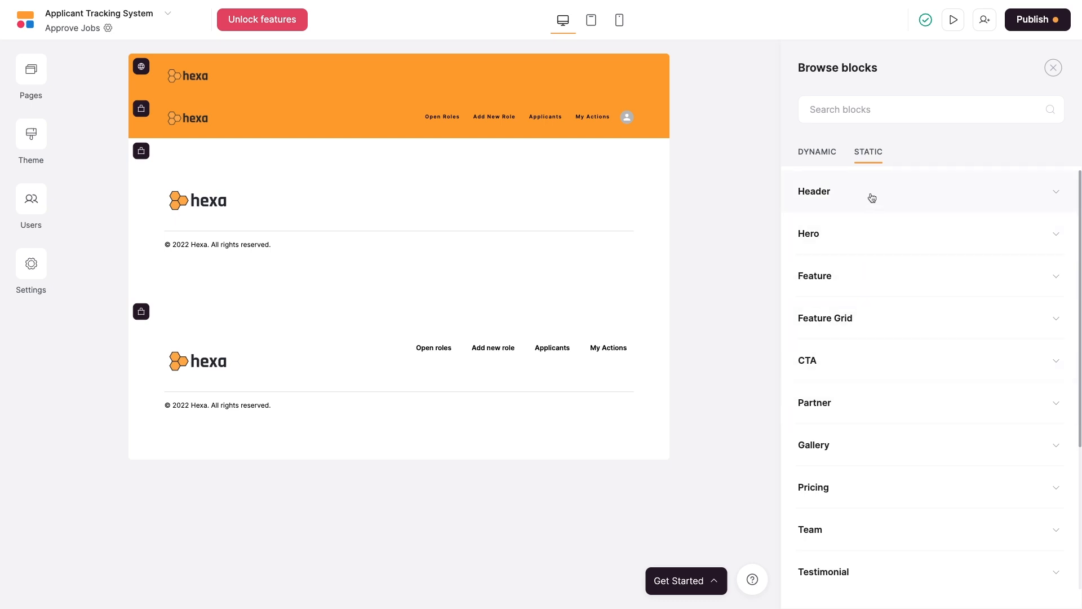
left_click(870, 232)
Preview the static Hero block designs, such as Hero with call to action and Hero with video.
mouse_move(870, 231)
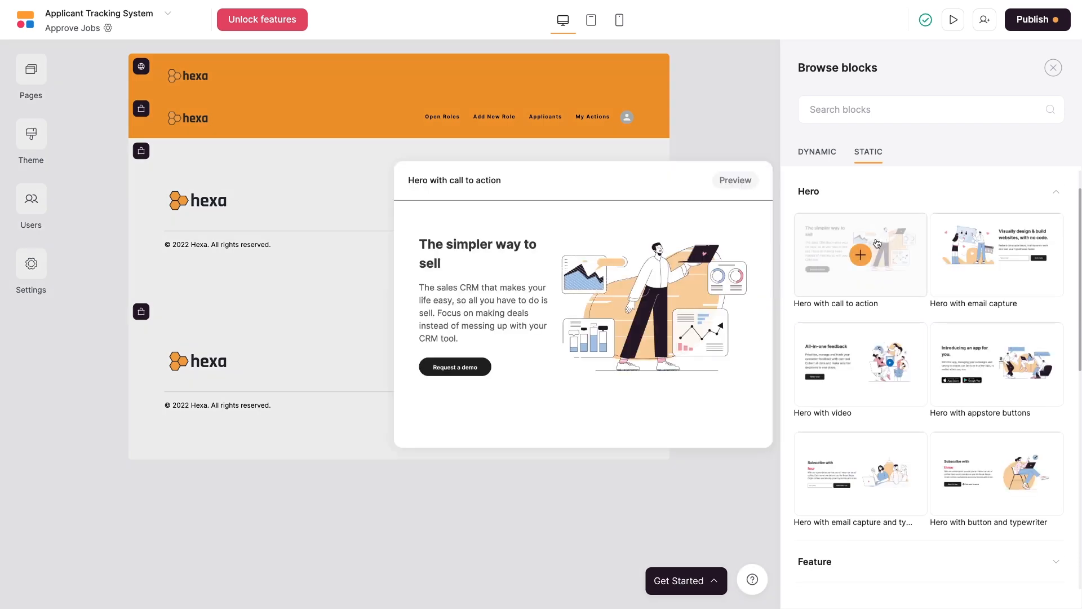
mouse_move(880, 339)
scroll(881, 342, "down", 1)
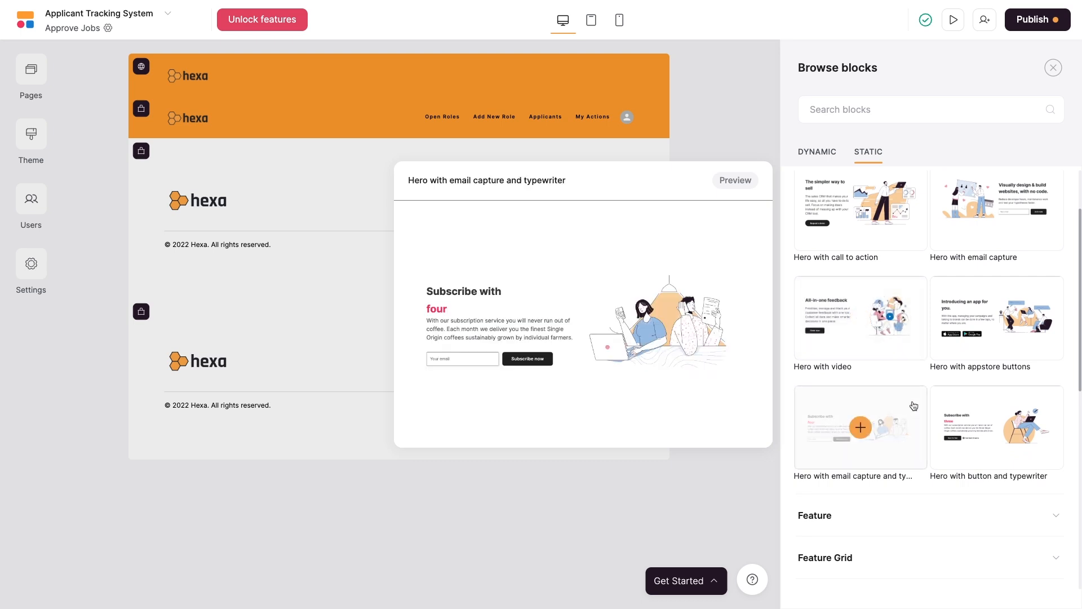
mouse_move(937, 433)
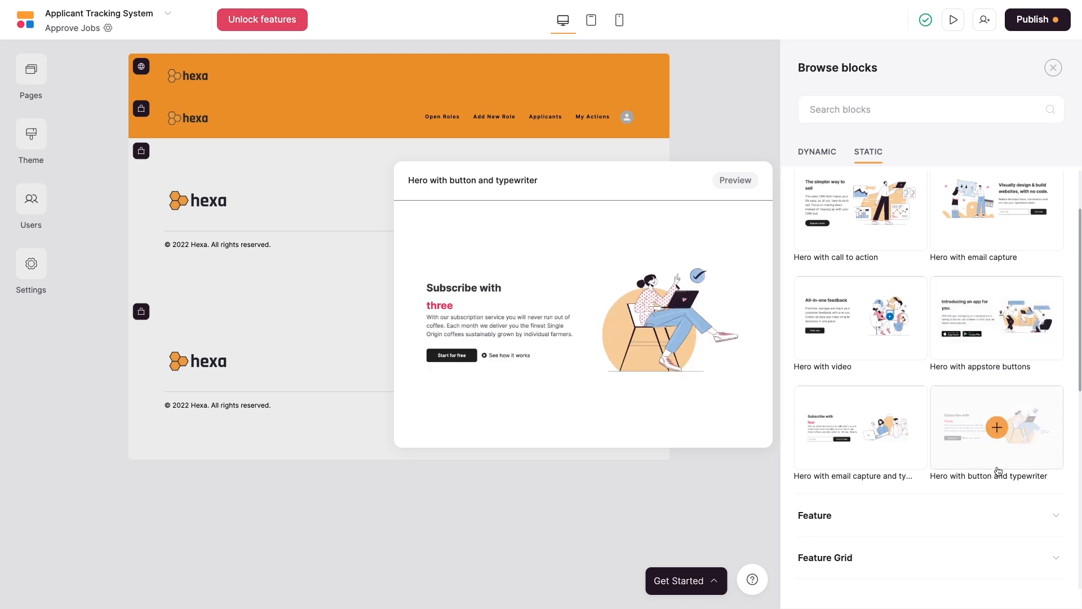
mouse_move(863, 454)
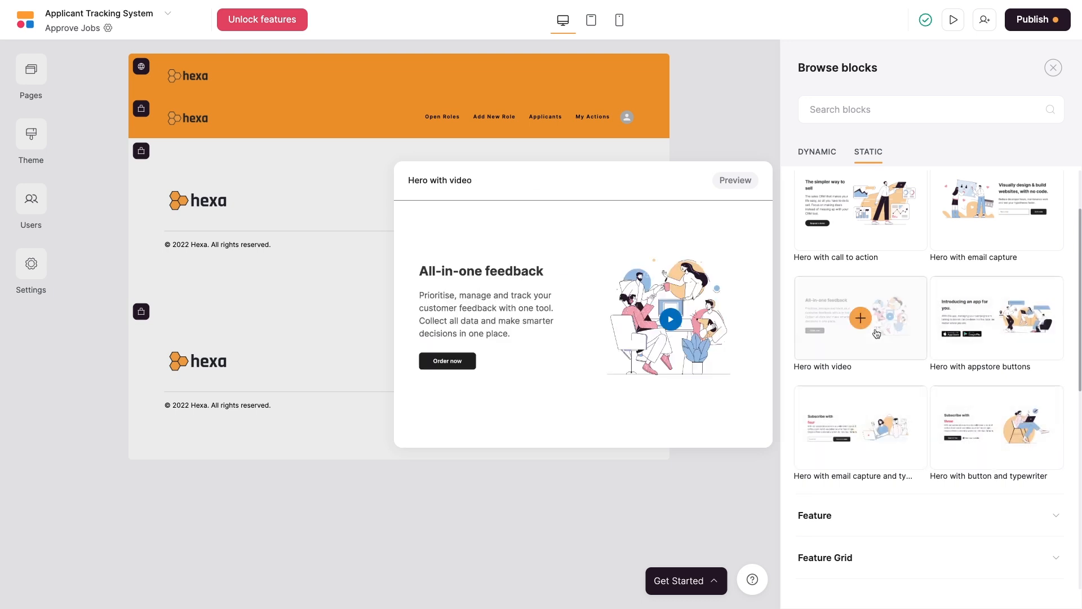
mouse_move(998, 345)
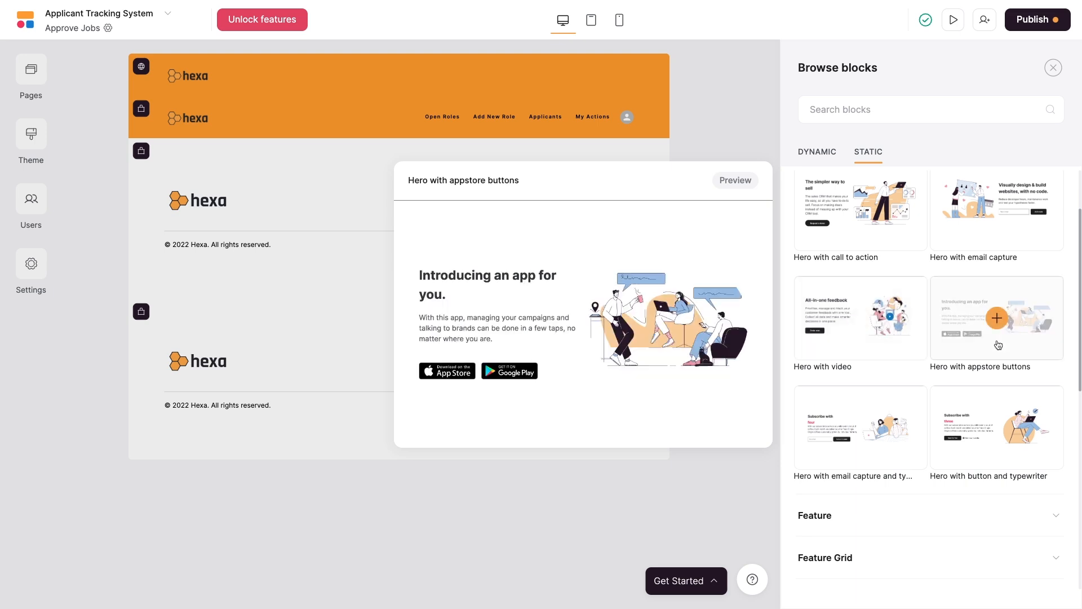
mouse_move(979, 251)
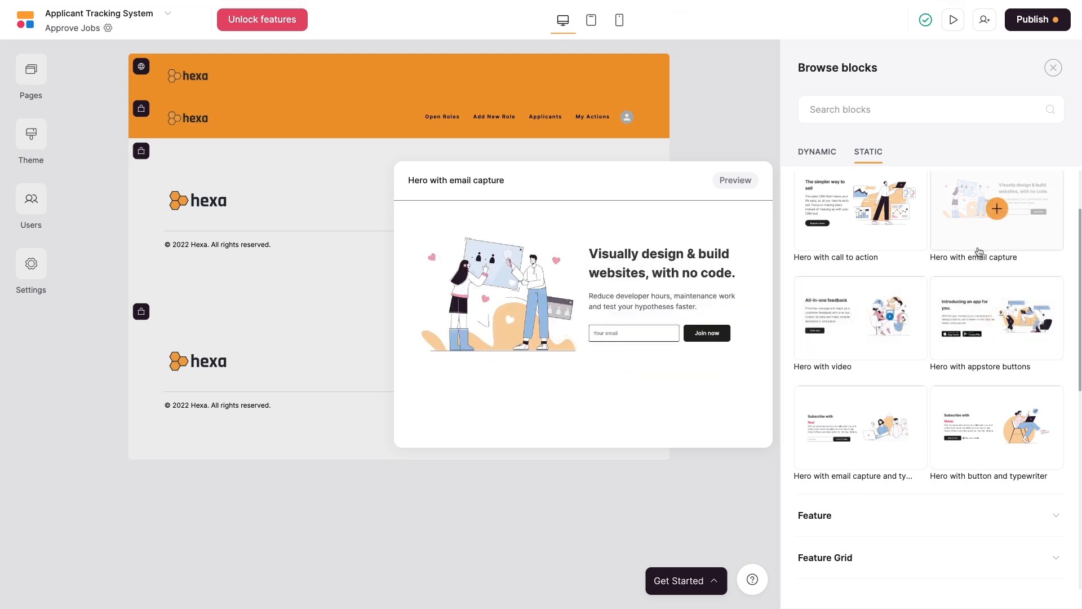
mouse_move(874, 212)
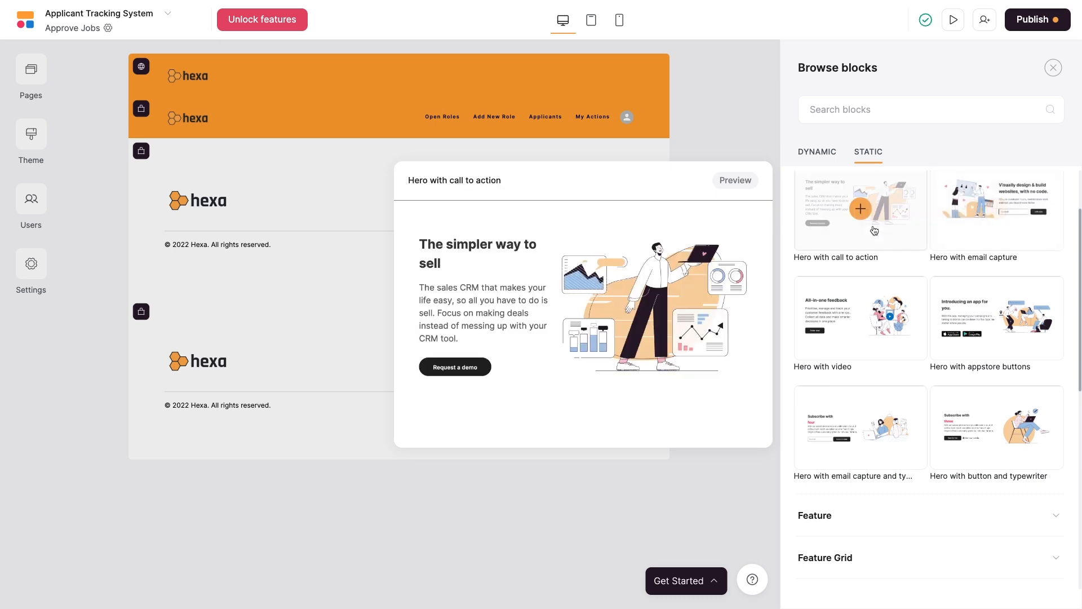
scroll(879, 226, "up", 1)
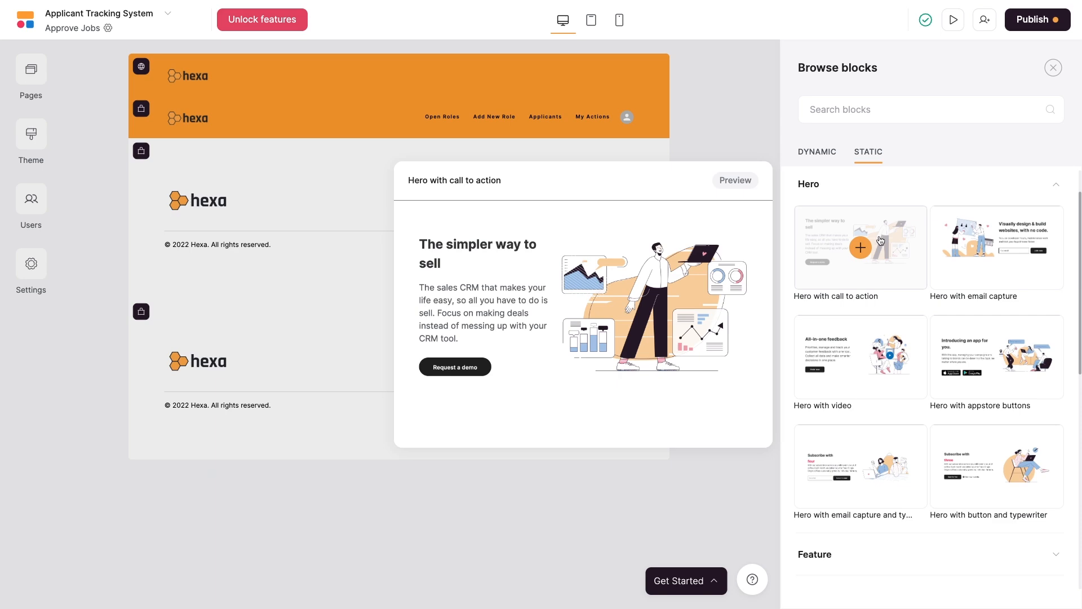
Insert a Hero with call to action titled 'Approve New Jobs', subtitled 'Use this page to approve newly submitted jobs.'.
left_click(862, 249)
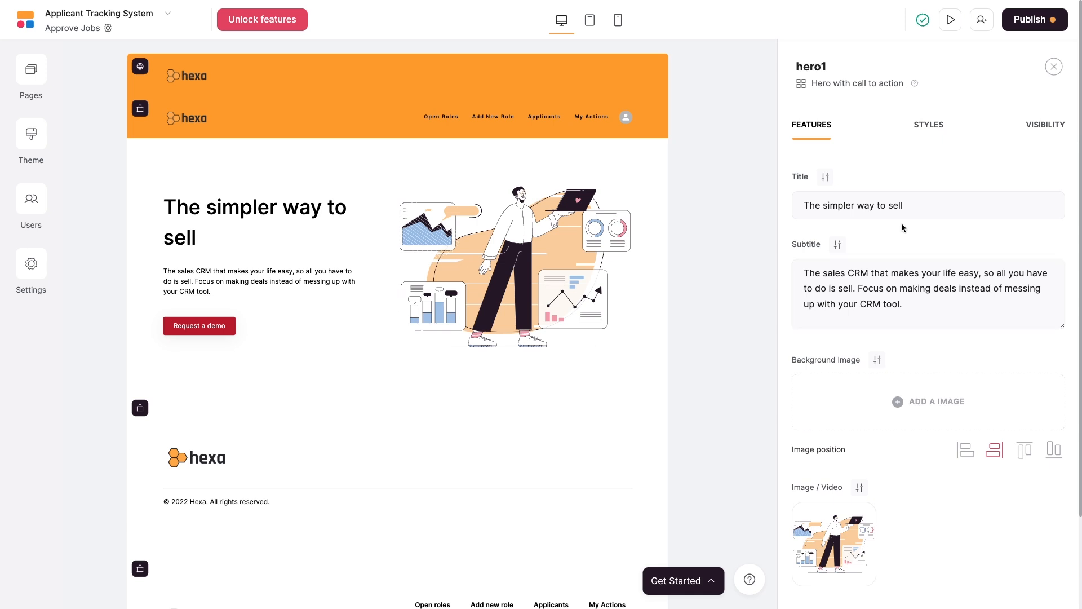
left_click(888, 205)
key("ctrl+a")
type("Approve New Jobs")
key("Tab")
key("ctrl+a")
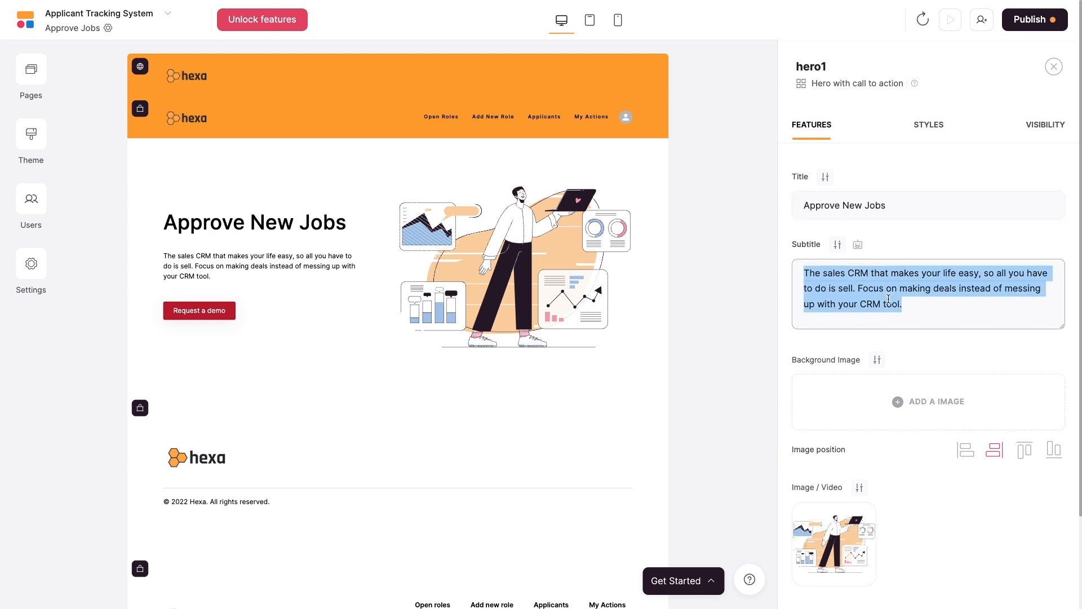
type("Use this page to approve newly submitted jobs.")
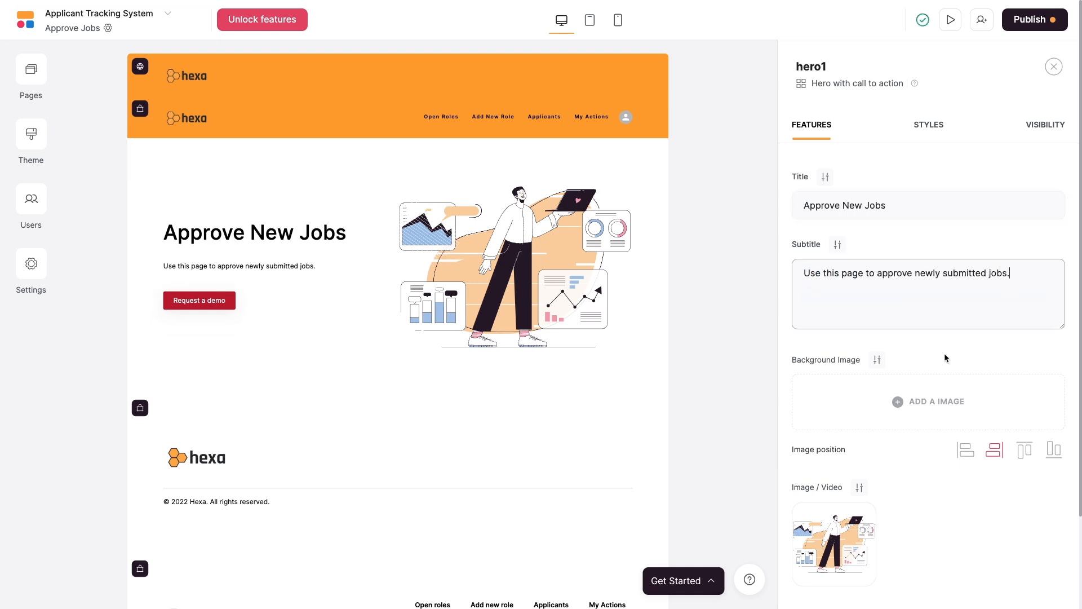
Try the hero image on the left, return it to the right, and bring up the image library.
scroll(936, 358, "down", 2)
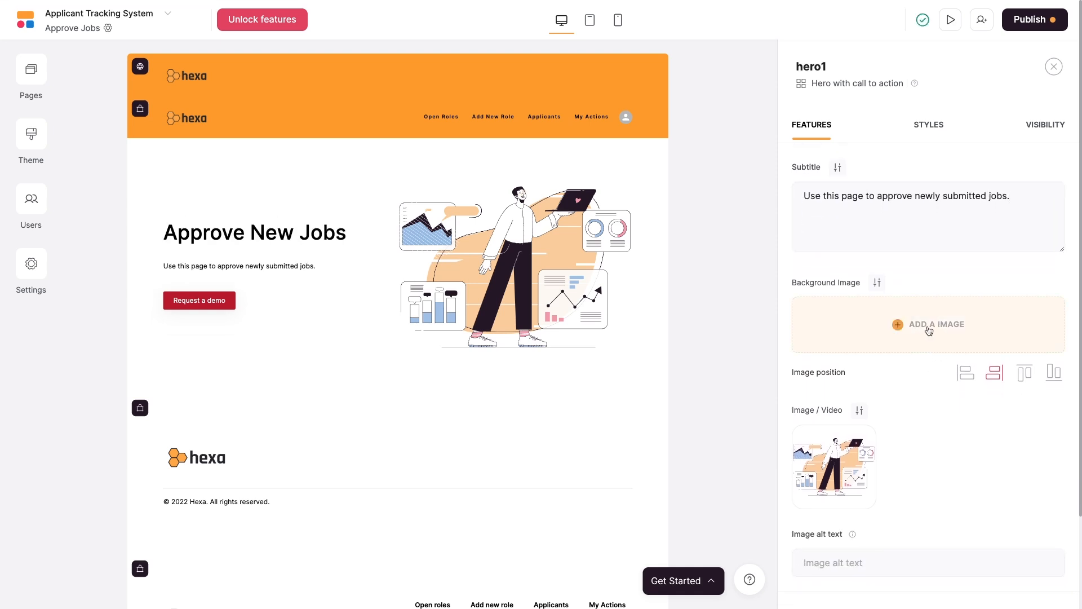
scroll(931, 333, "down", 2)
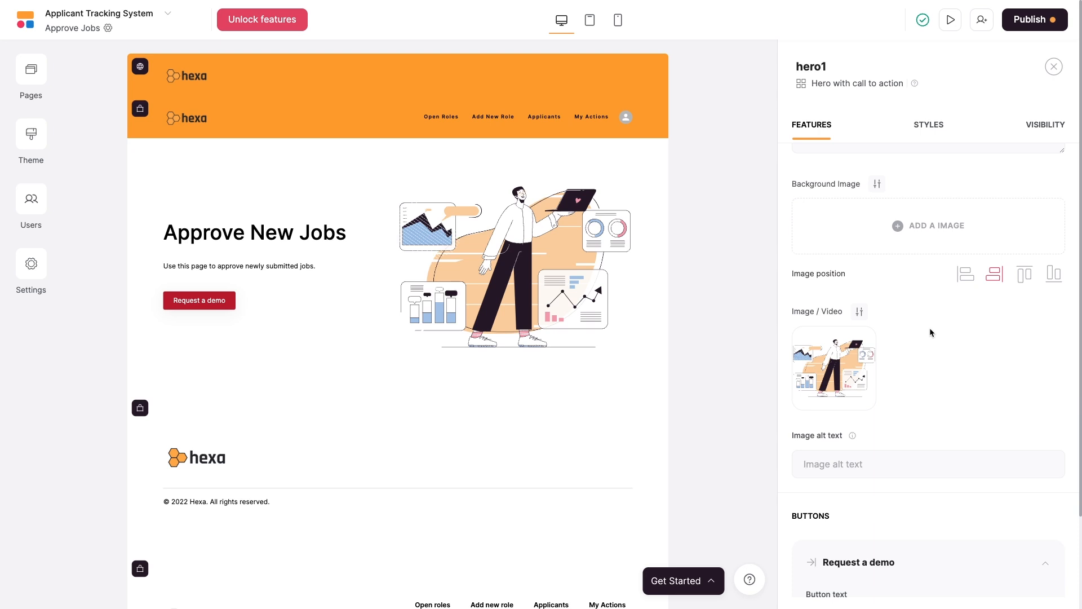
left_click(971, 279)
left_click(994, 277)
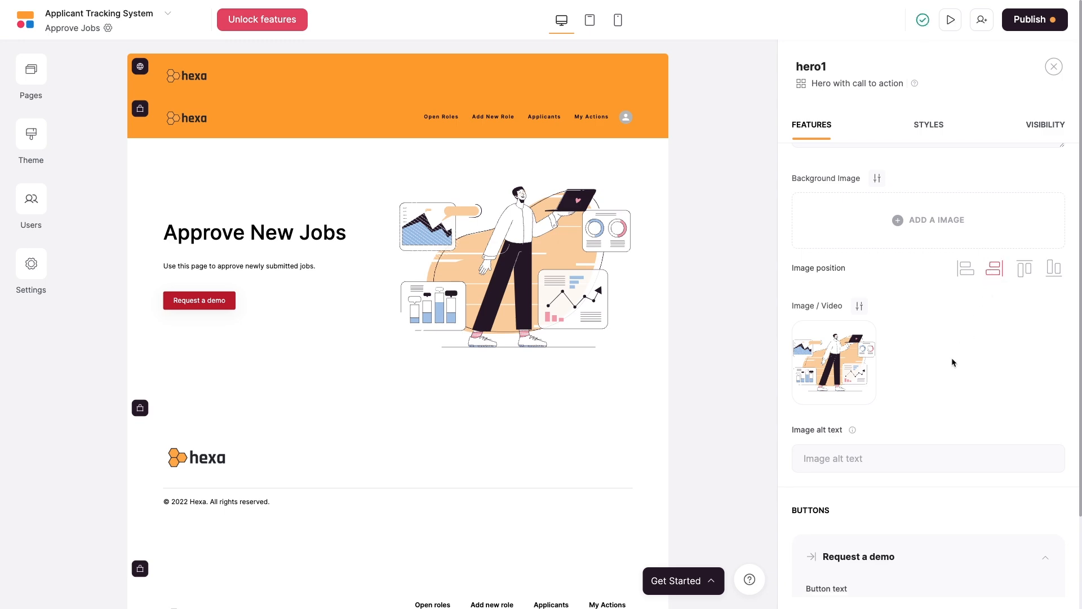
scroll(953, 362, "down", 1)
left_click(847, 339)
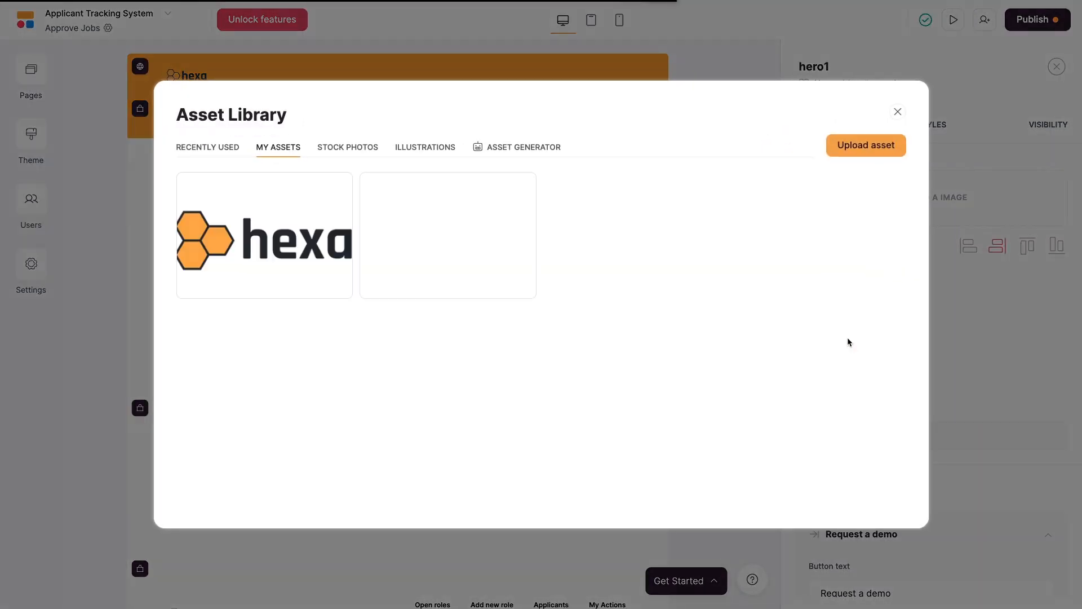
Choose the woman-on-chair-with-laptop illustration as the hero image.
left_click(358, 148)
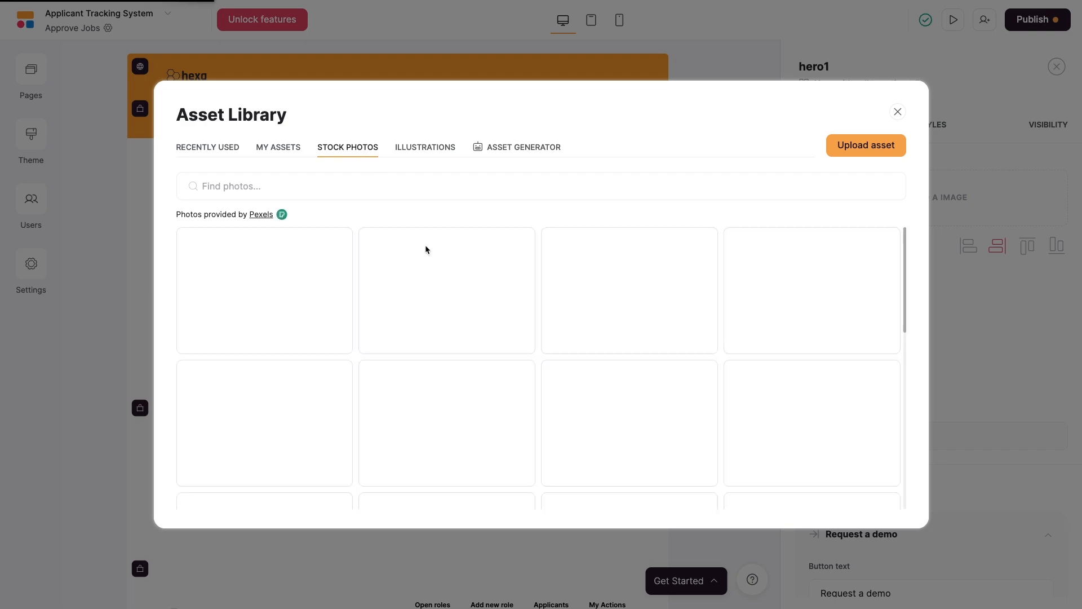
left_click(411, 154)
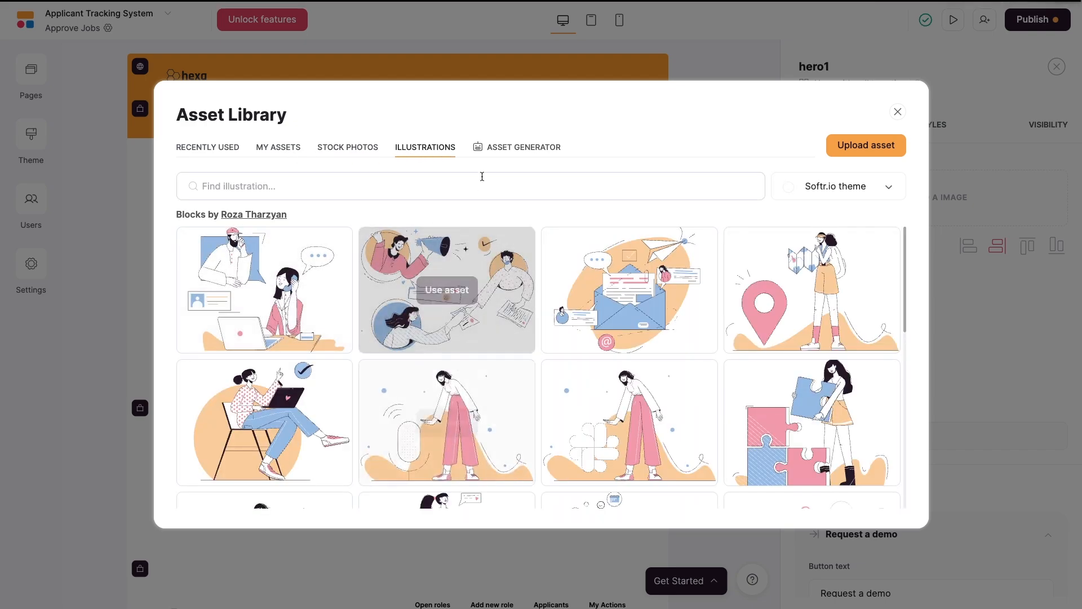
left_click(495, 150)
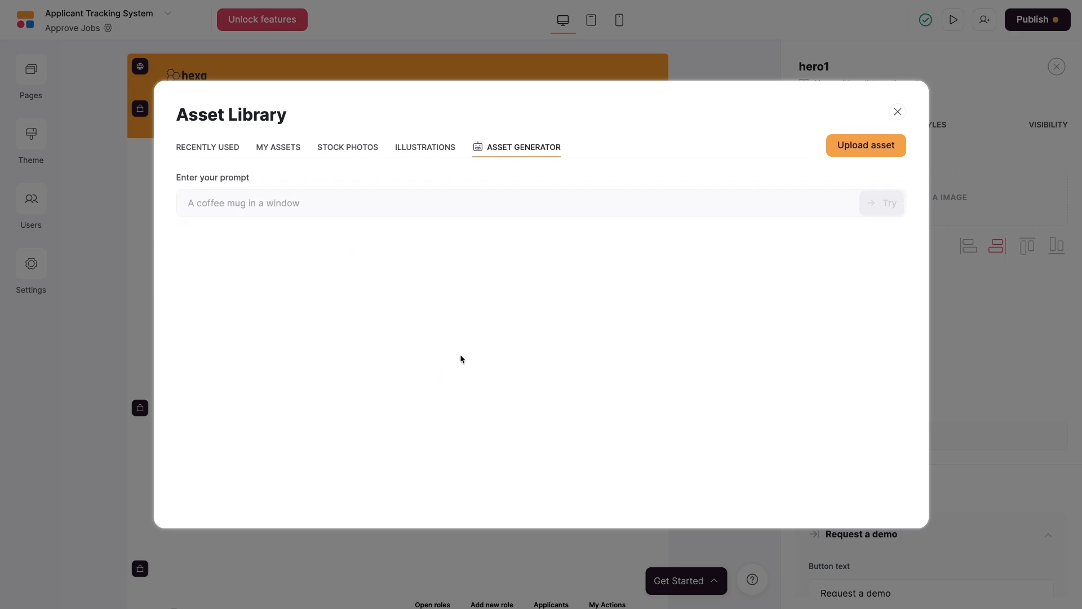
left_click(406, 150)
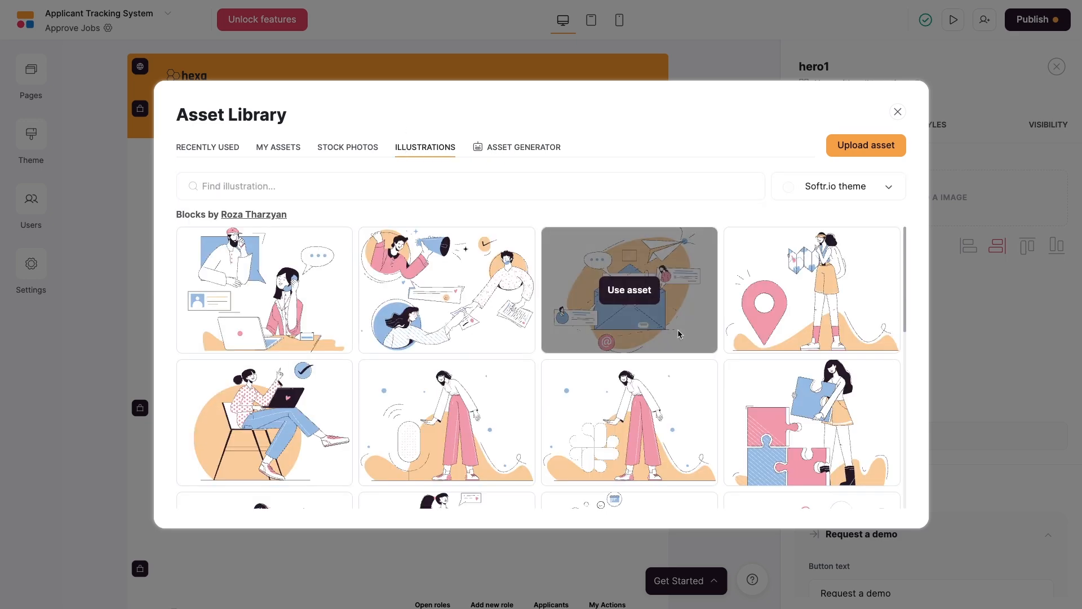
scroll(678, 333, "down", 1)
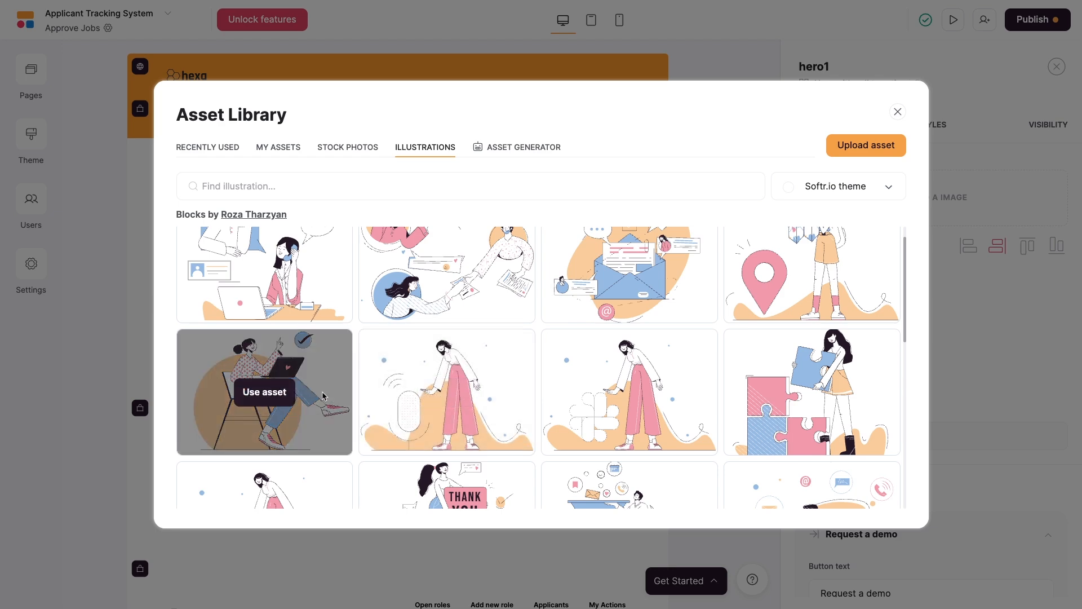
left_click(274, 397)
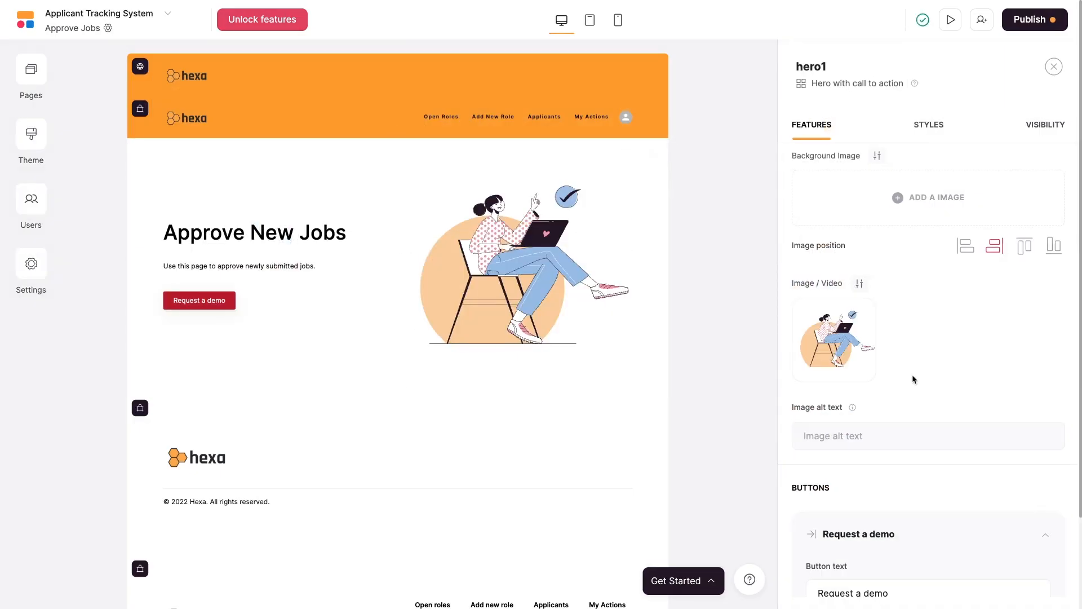
Set the hero image's alt text to 'approve jobs'.
left_click(893, 443)
type("approve jobs")
left_click(902, 458)
Delete the Request a demo button from the hero.
scroll(902, 458, "down", 2)
scroll(902, 458, "down", 3)
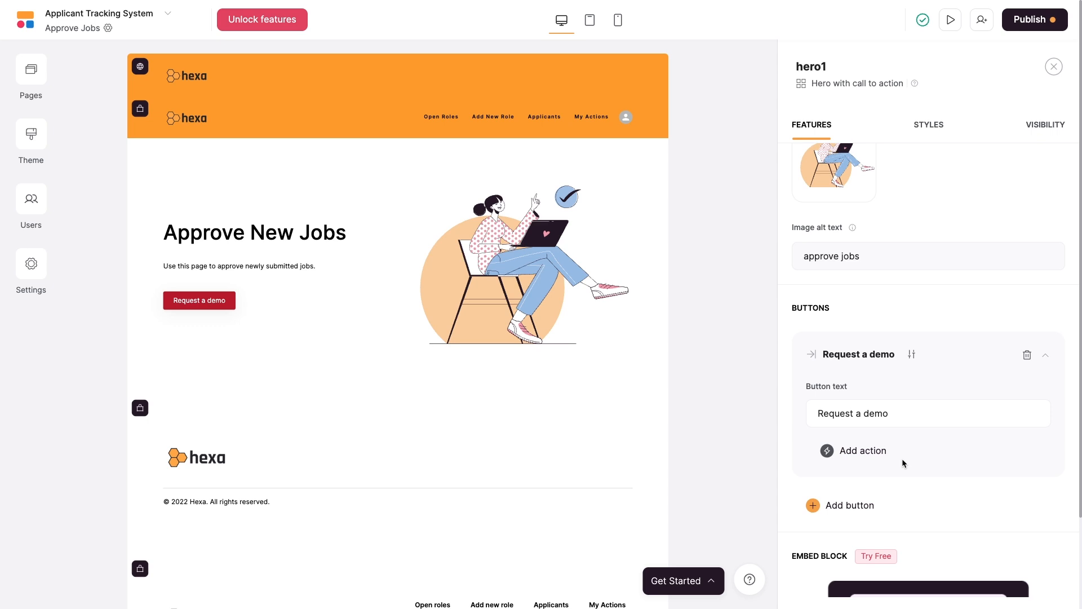
left_click(1027, 356)
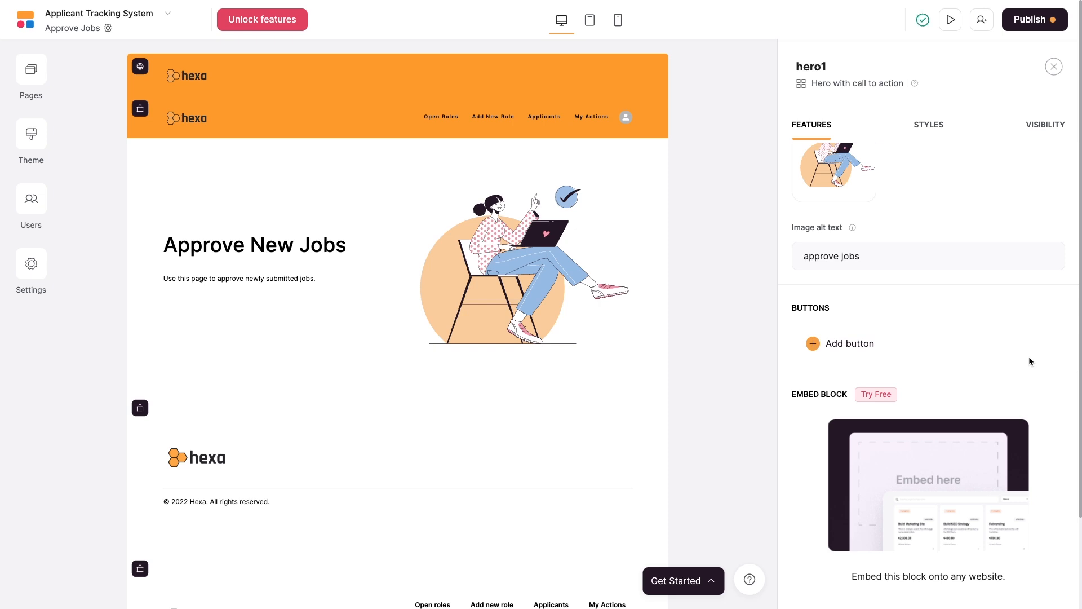
scroll(918, 346, "down", 2)
scroll(918, 346, "down", 3)
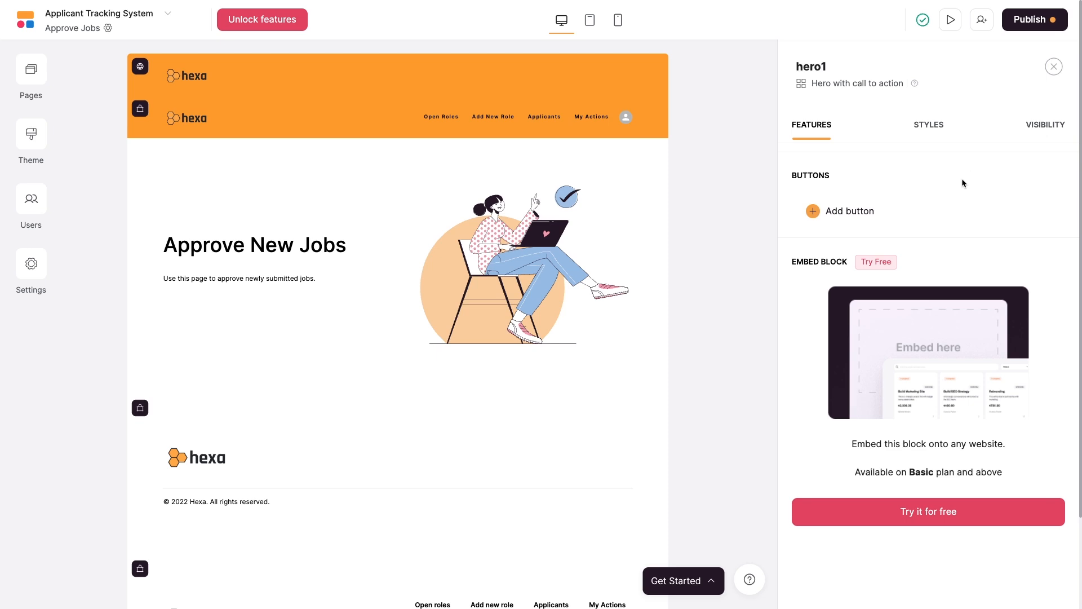
In the hero's Styles, try top padding at 6XL, then set it back to 2XL.
left_click(929, 124)
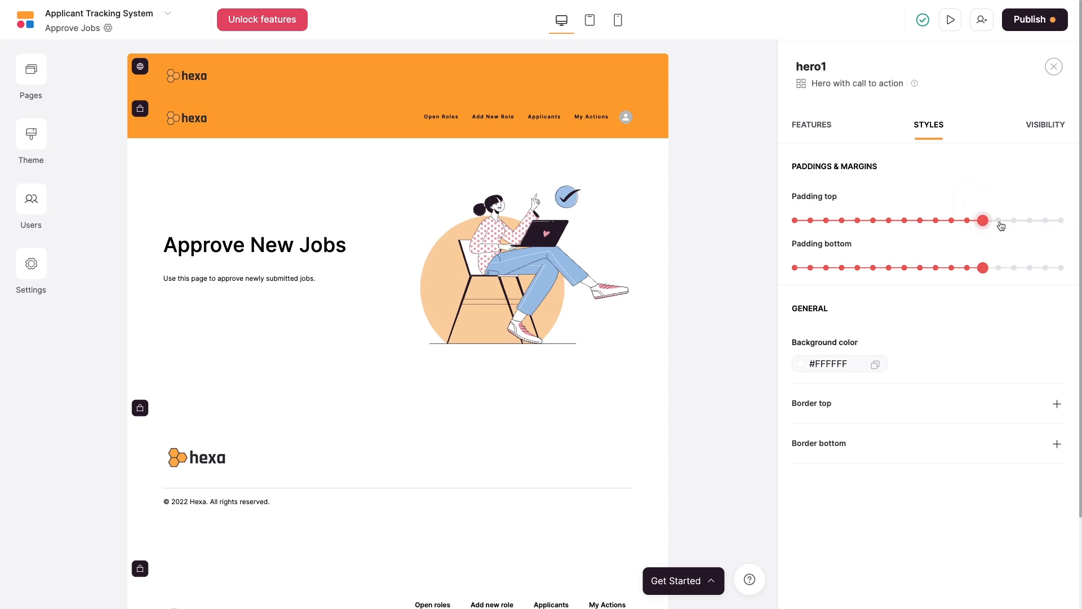
left_click(1000, 221)
left_click(1046, 221)
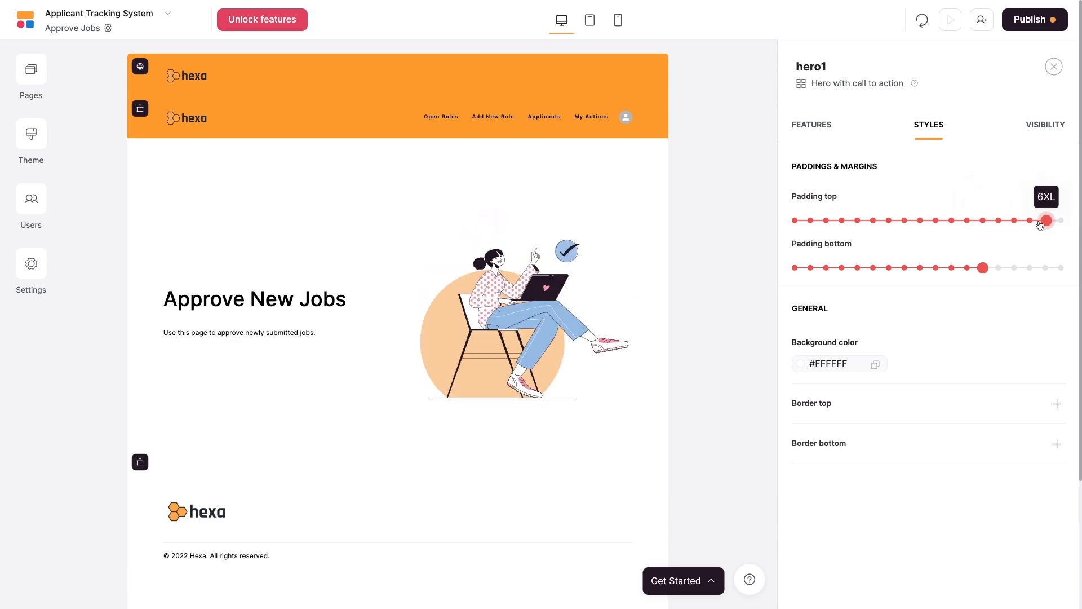
left_click(984, 221)
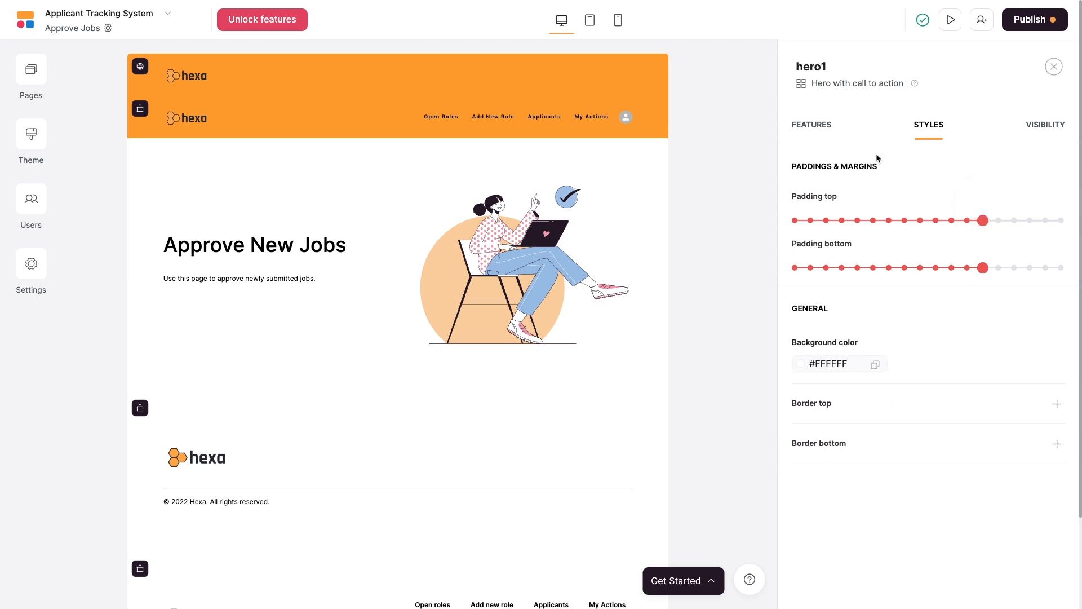
Briefly limit the hero to Logged-in users, revert it to All users, then select the footer.
left_click(1050, 133)
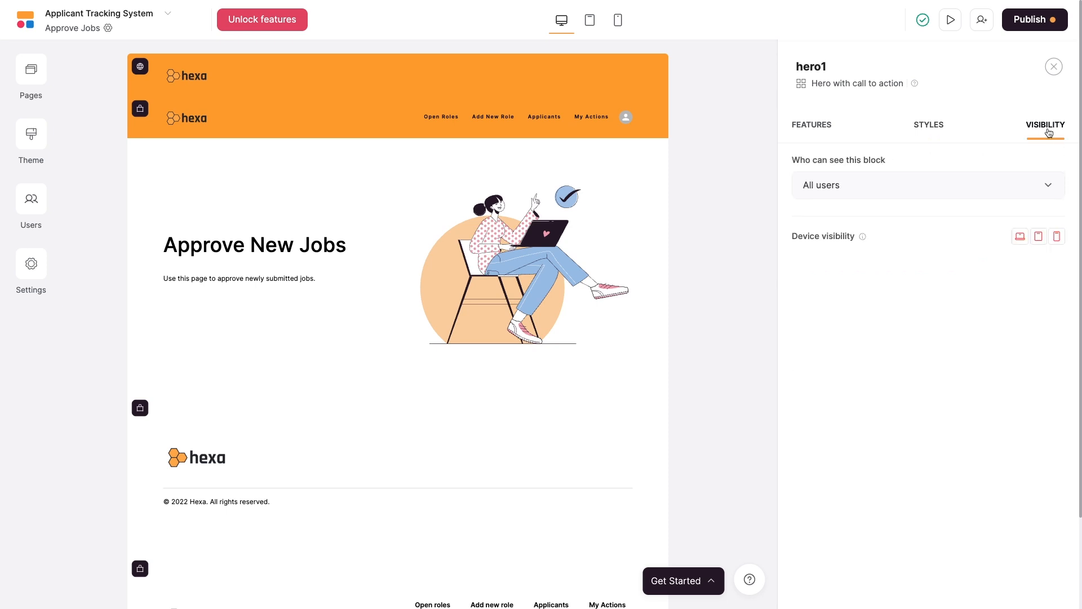
left_click(954, 187)
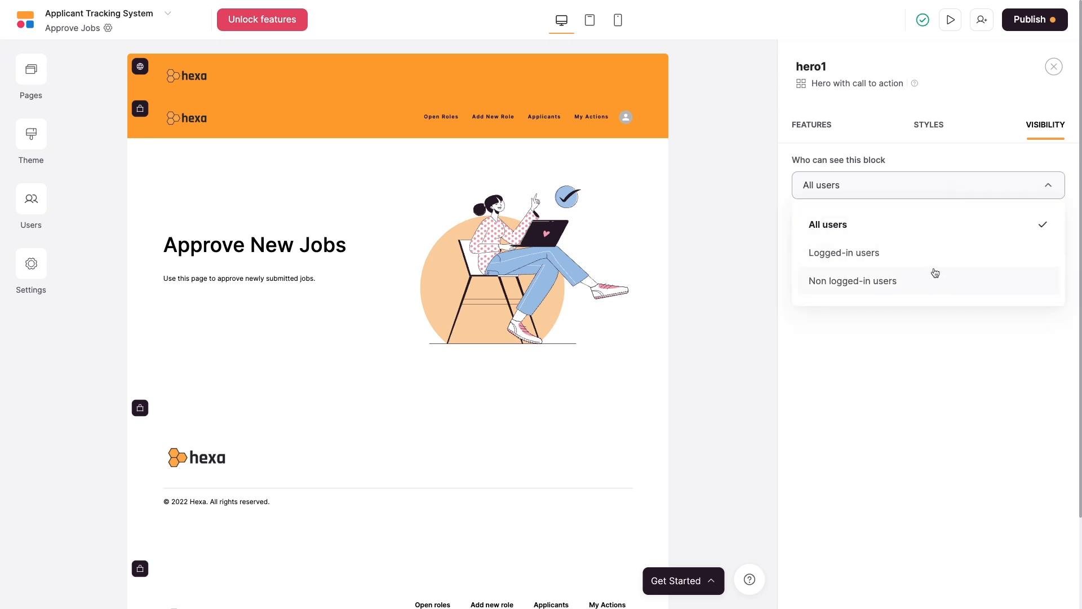
left_click(927, 252)
left_click(928, 253)
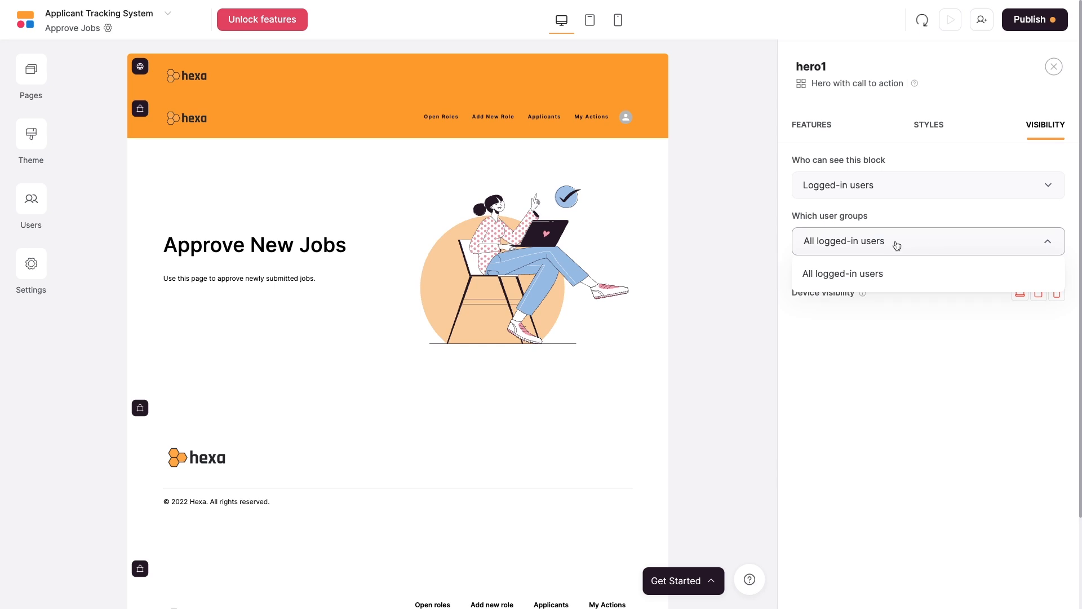
left_click(936, 190)
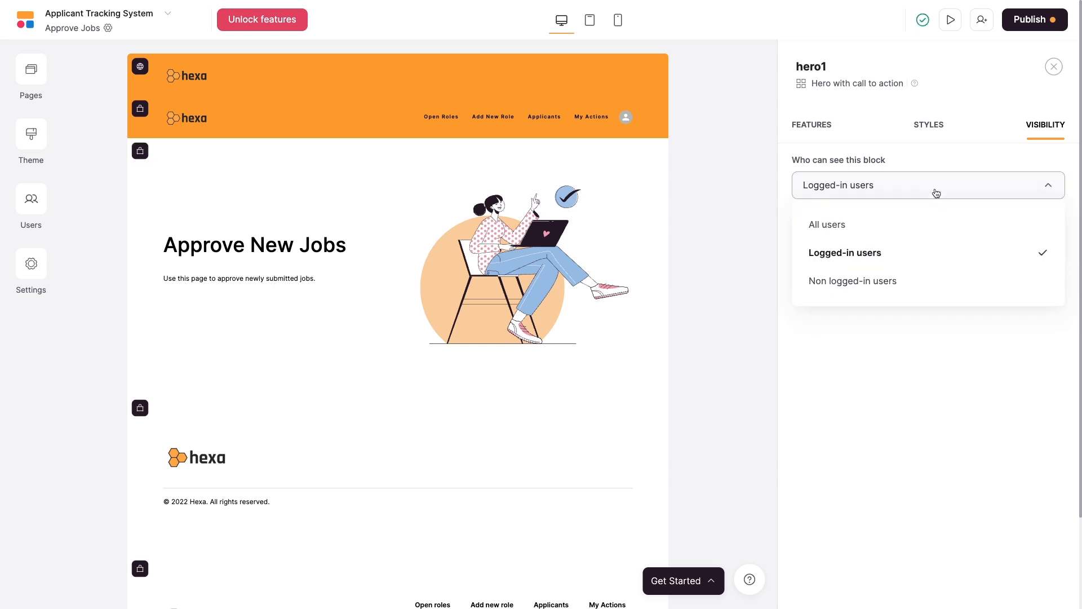
left_click(914, 223)
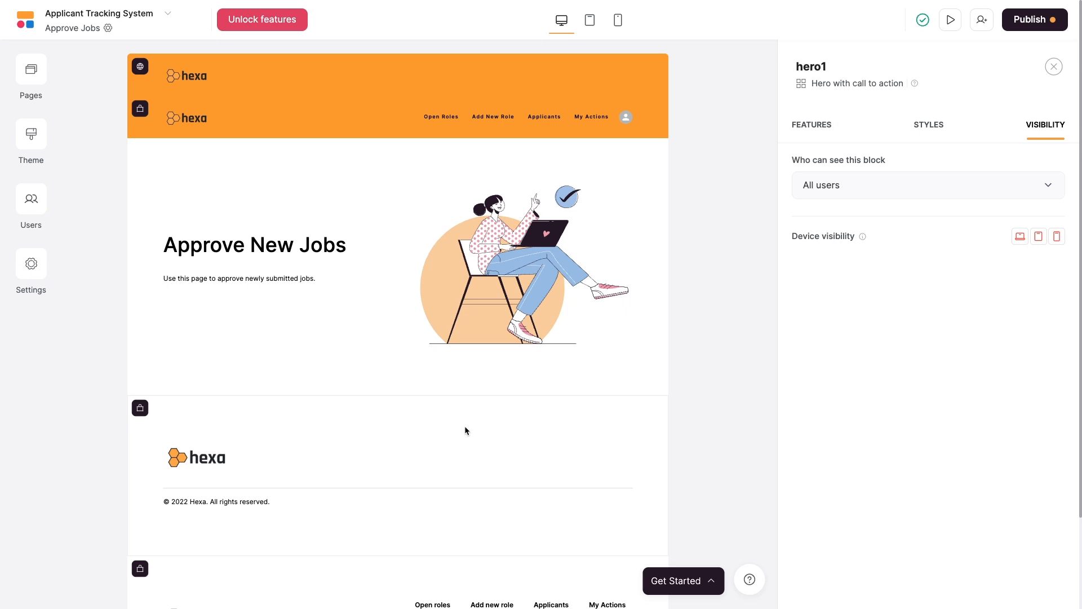
left_click(395, 401)
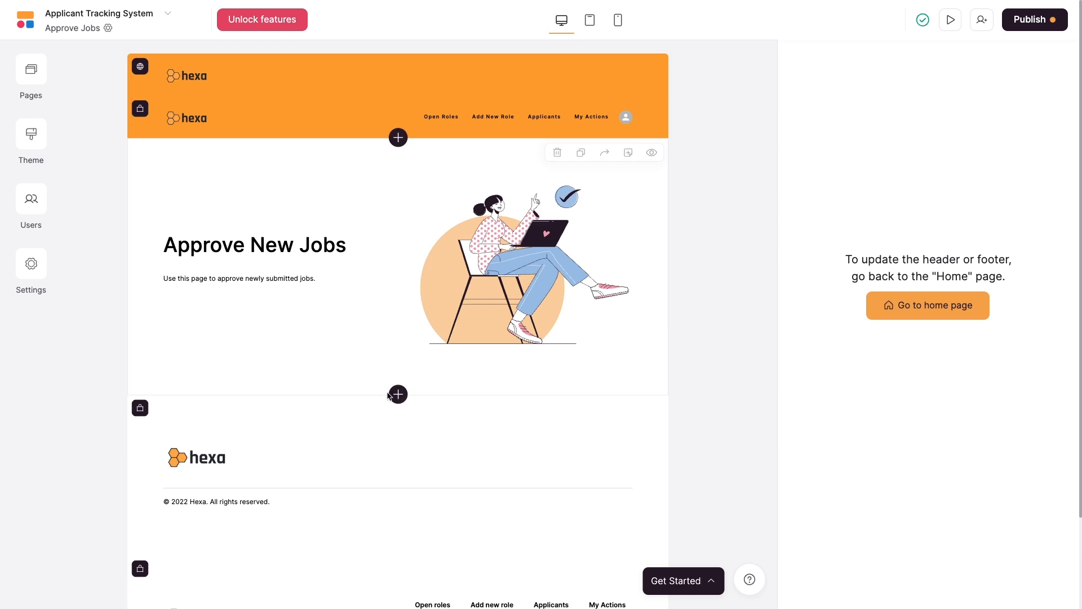
Add a List with horizontal cards block between the Approve New Jobs hero and the footer.
left_click(398, 395)
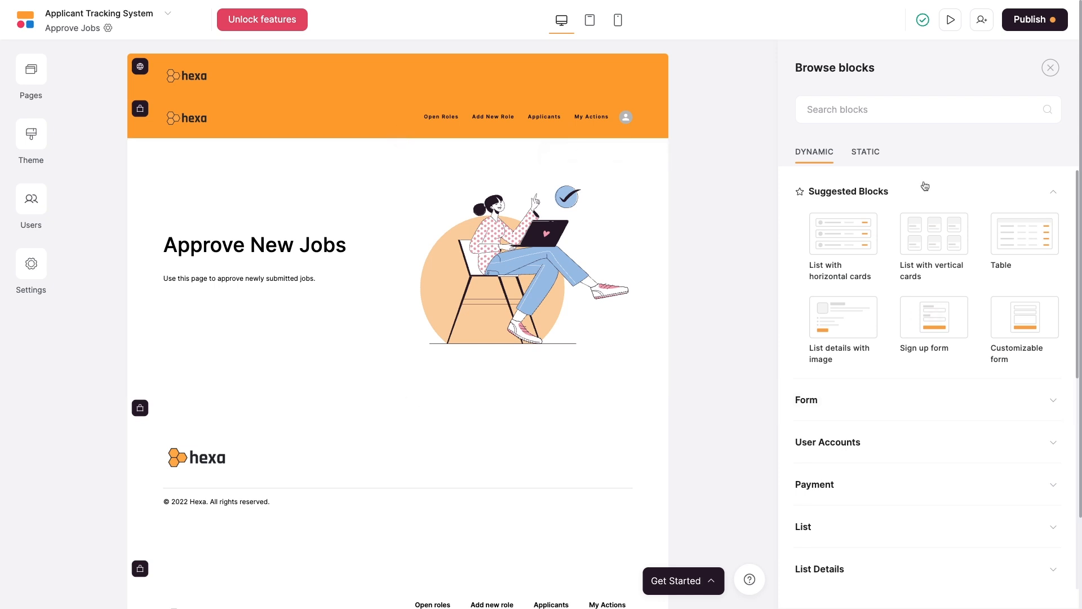
mouse_move(910, 261)
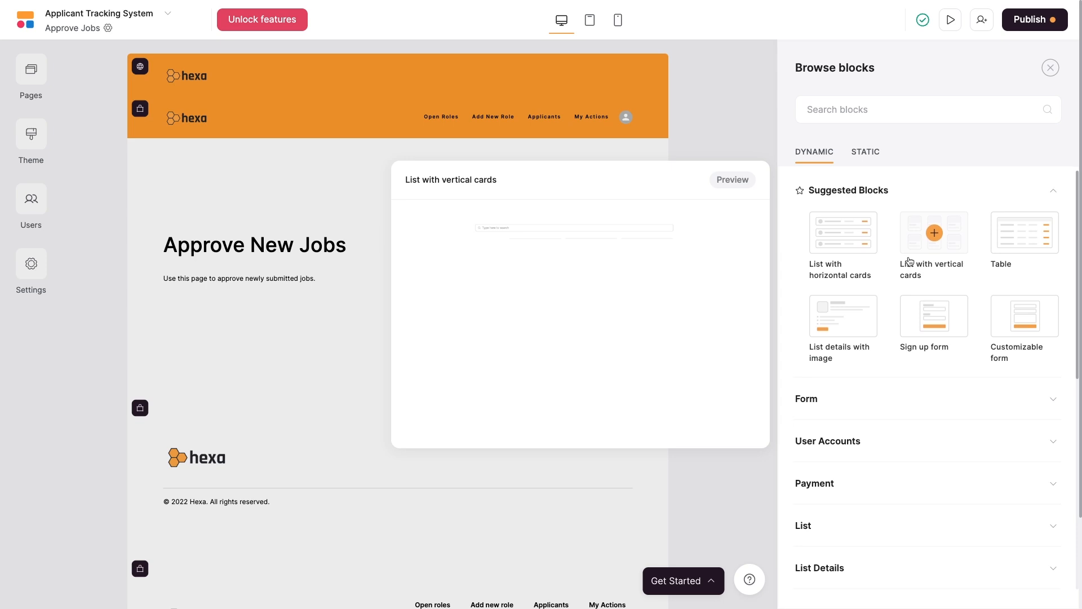
scroll(910, 261, "down", 1)
mouse_move(935, 312)
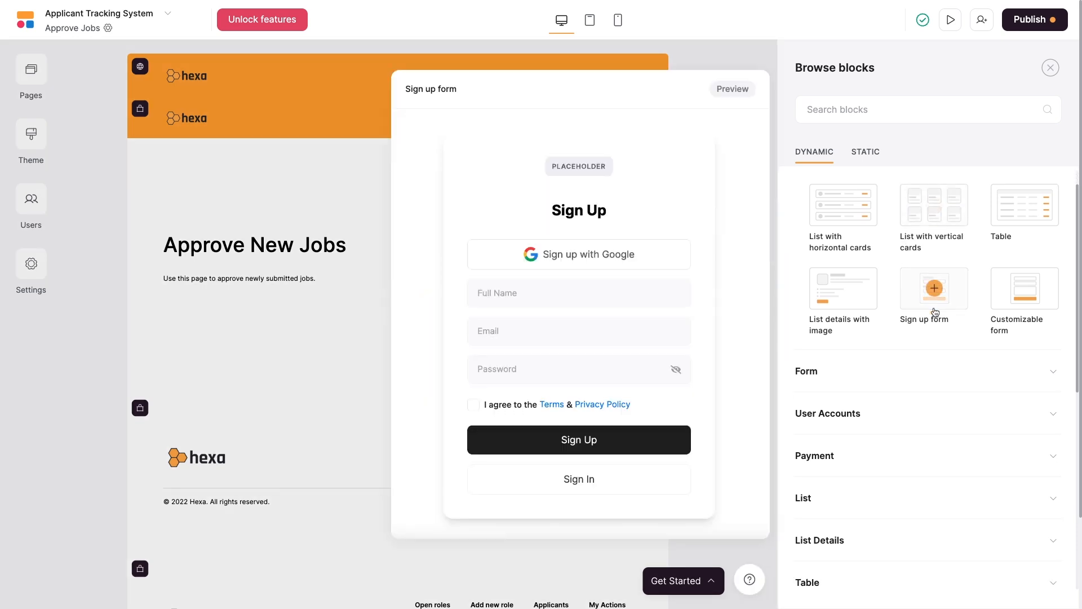
mouse_move(841, 209)
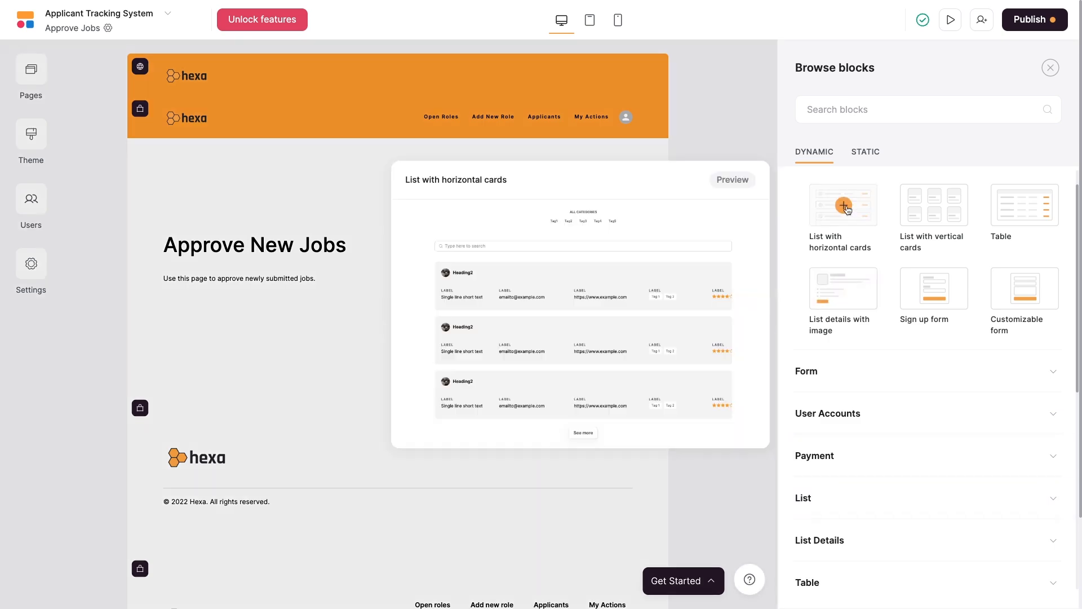
left_click(846, 207)
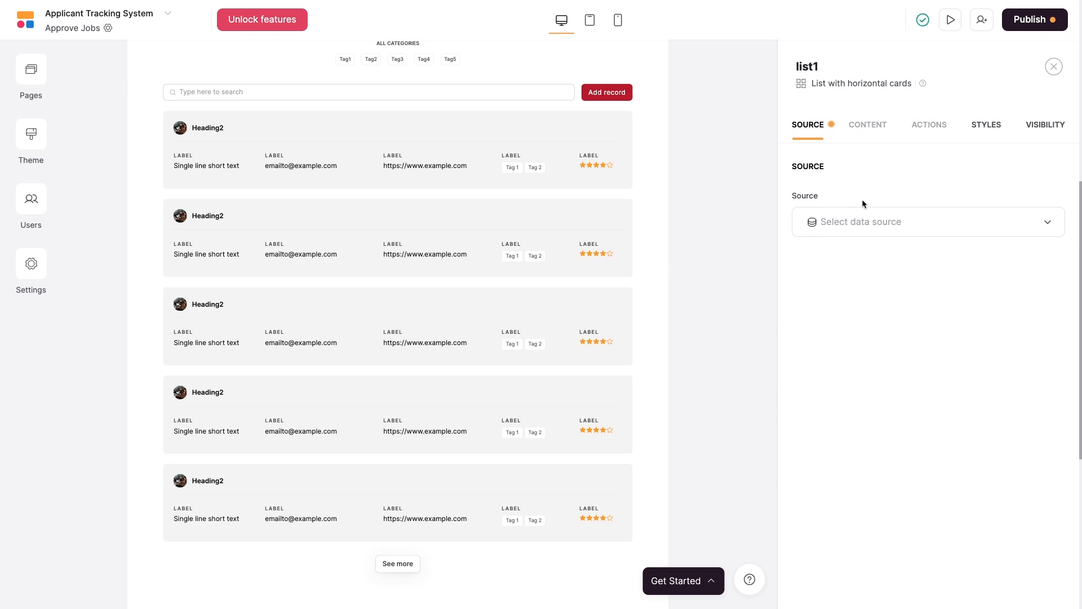
Source the list from Airtable base Applicant Tracking by Softr, table Positions.
left_click(932, 227)
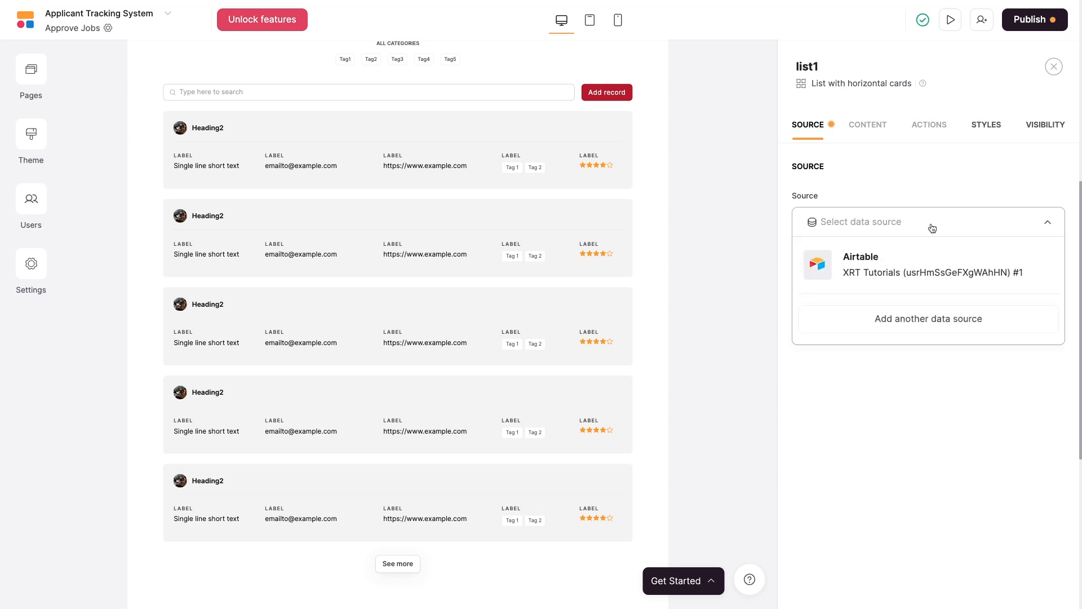
left_click(868, 274)
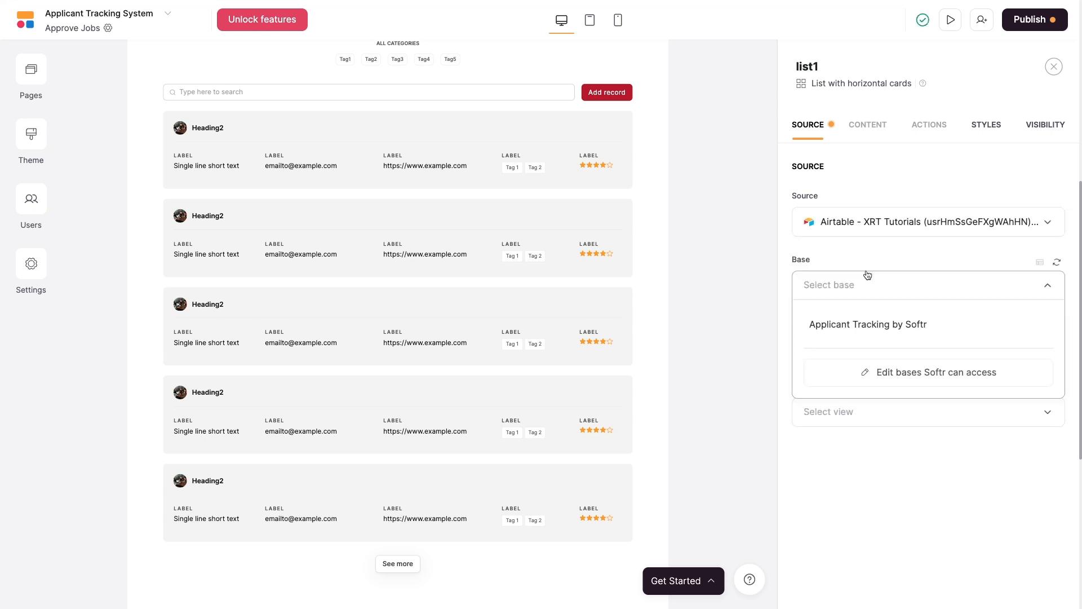
left_click(875, 321)
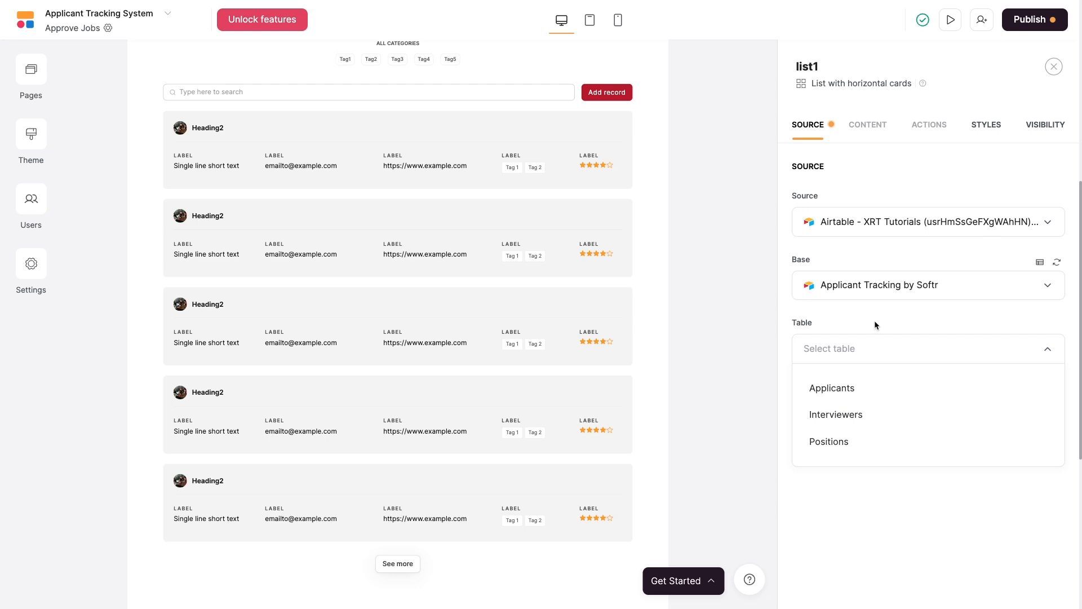
left_click(824, 442)
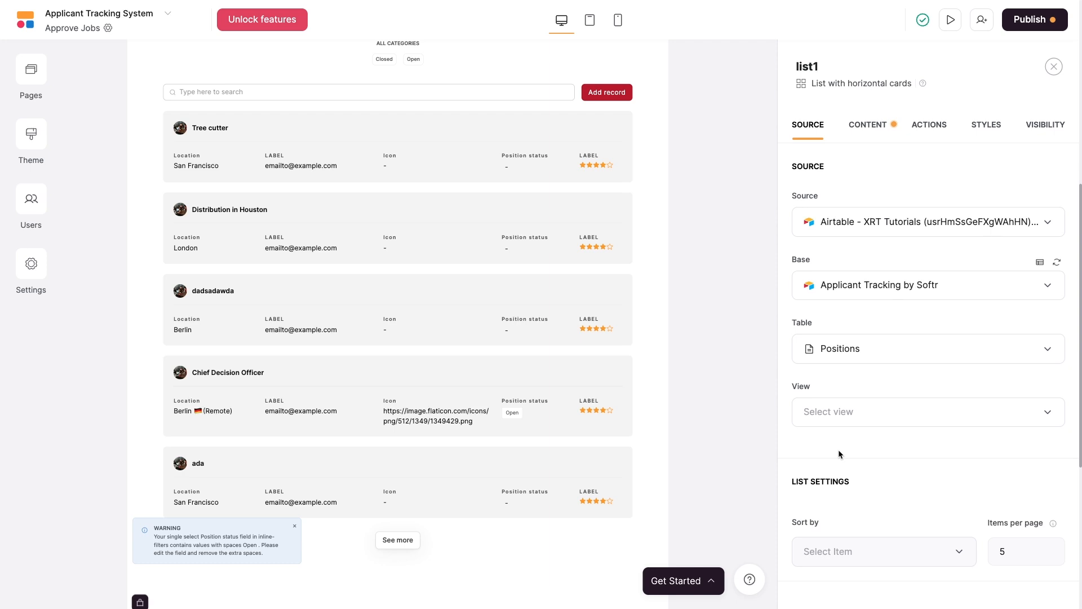
left_click(878, 411)
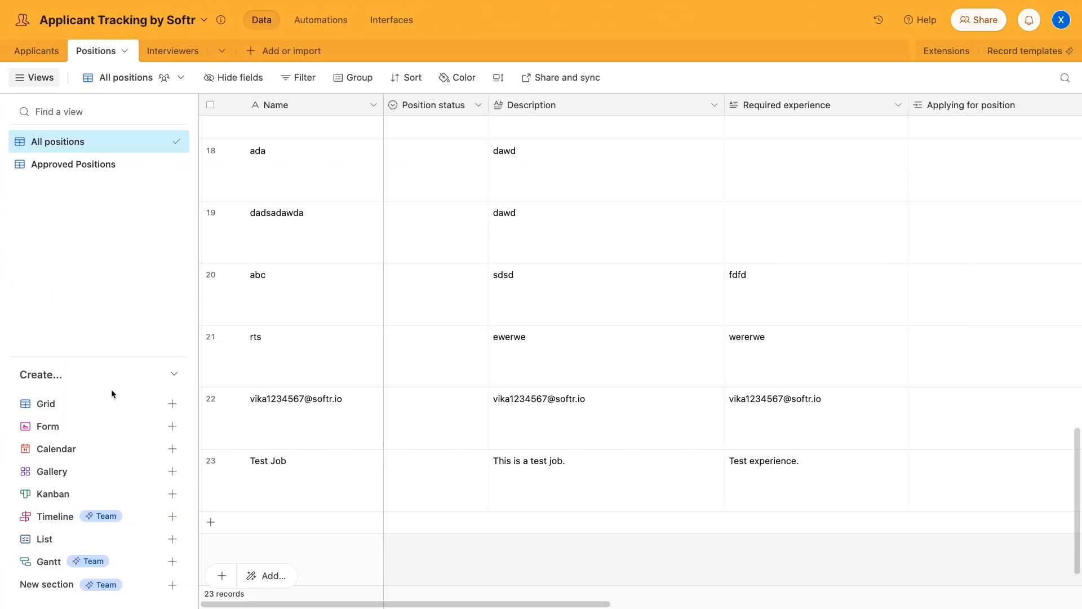
Create a new grid view named 'Pending Approval' in the Positions table.
left_click(107, 404)
type("Pending Approval")
left_click(416, 580)
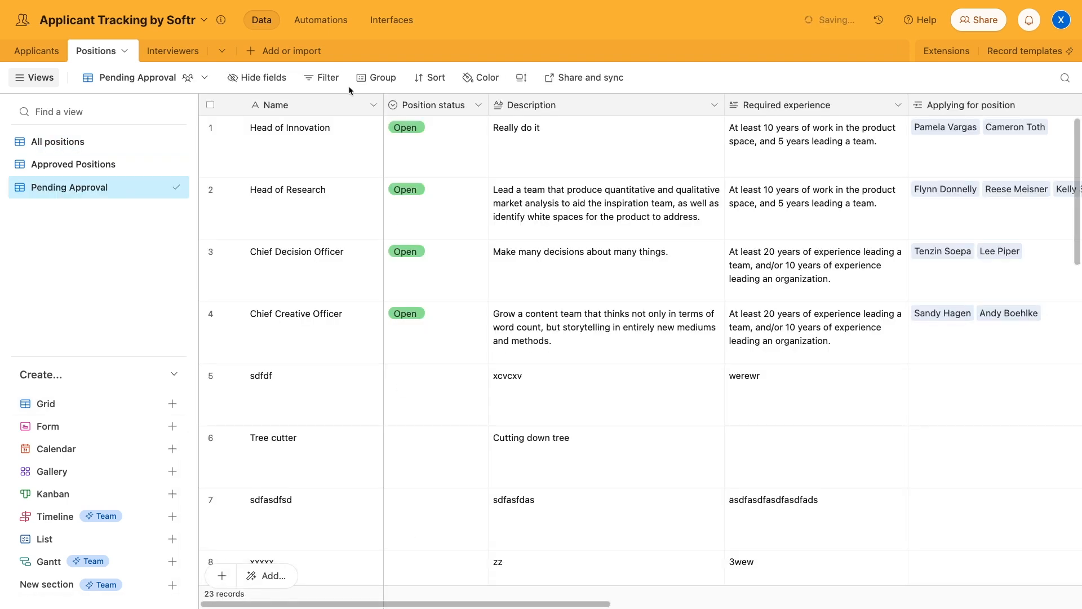
Filter the view to records where Approved is not Approved.
left_click(321, 78)
left_click(357, 136)
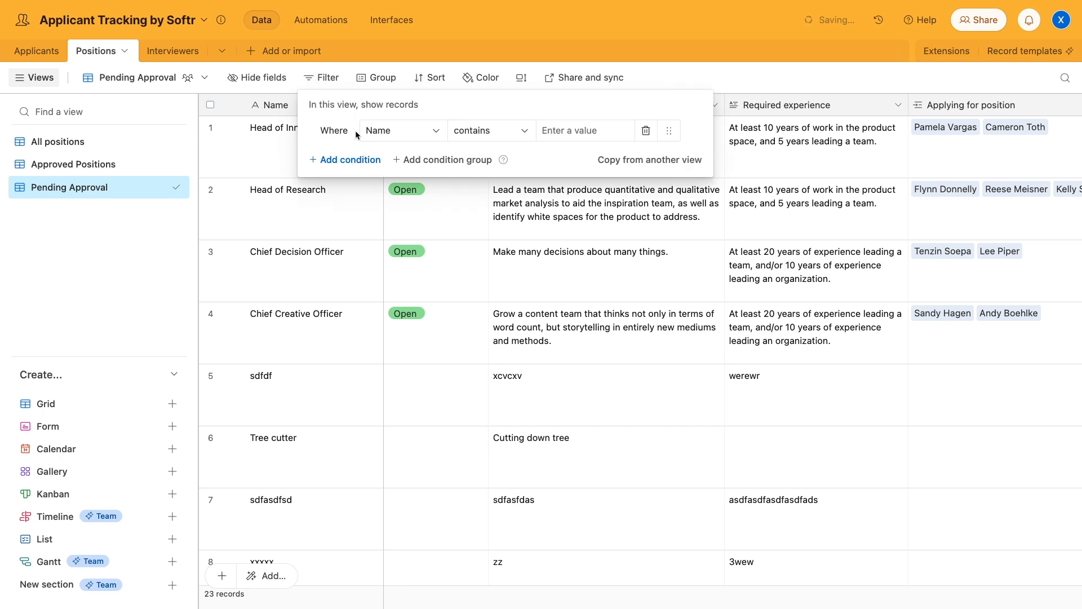
left_click(400, 133)
scroll(443, 216, "down", 3)
left_click(401, 307)
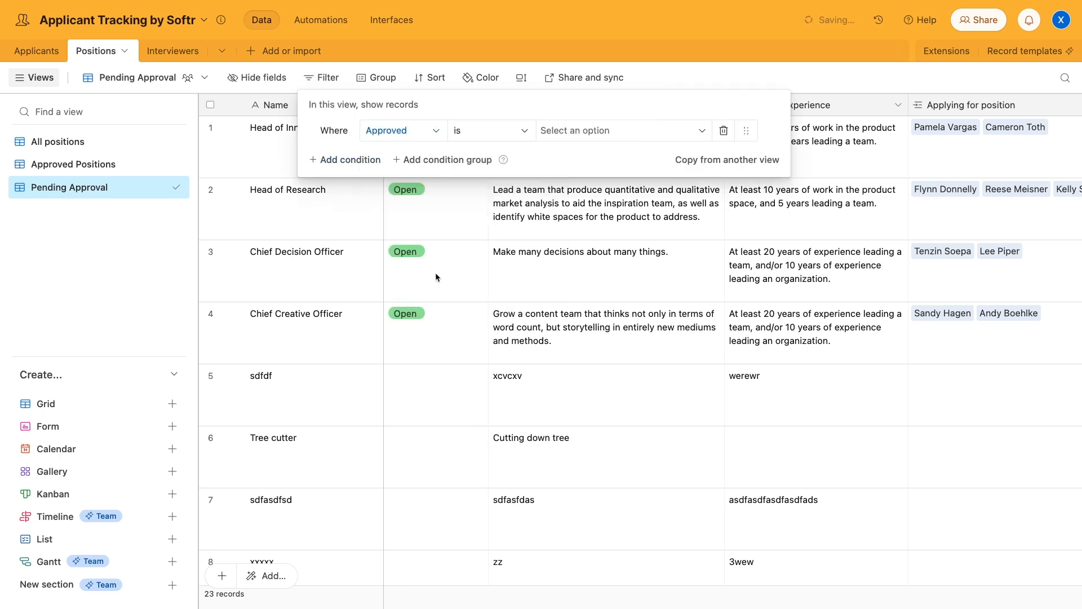
left_click(519, 132)
left_click(496, 203)
left_click(599, 132)
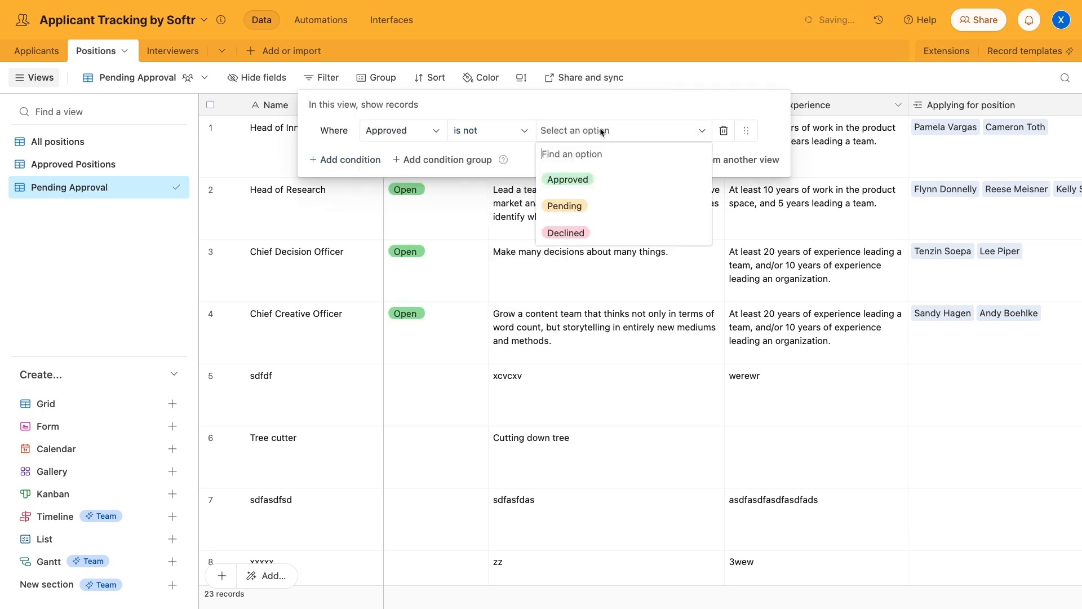
left_click(592, 178)
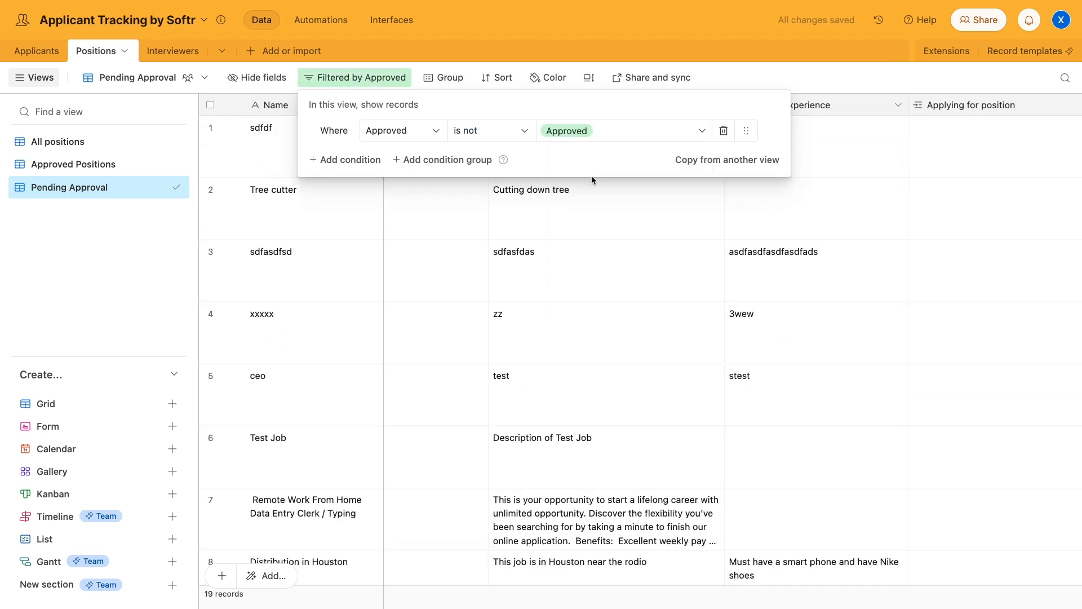
left_click(616, 227)
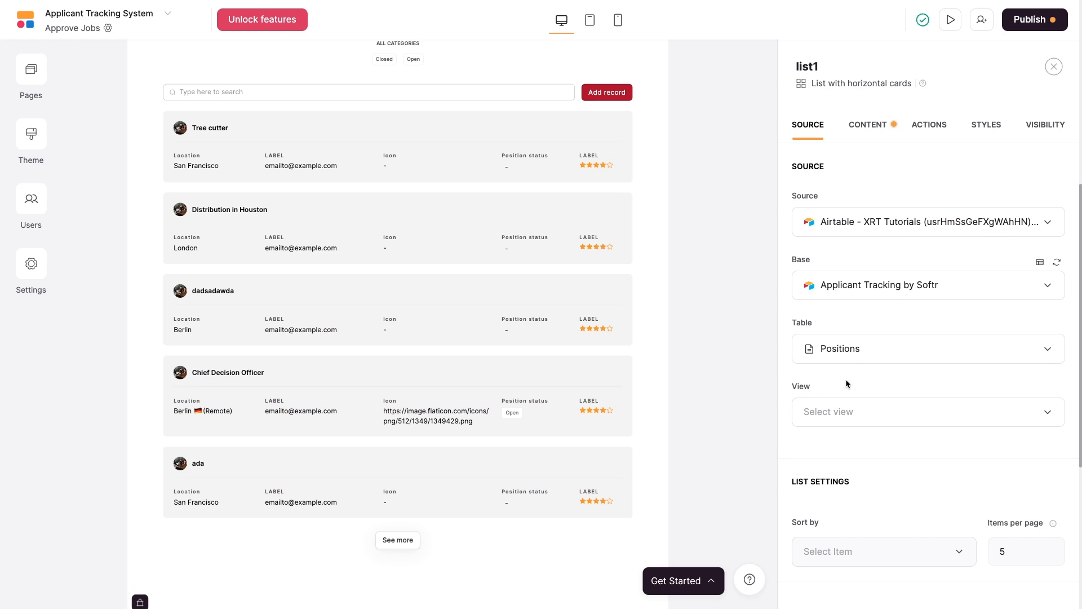
Refresh the Airtable base and switch the list's view to Pending Approval.
left_click(872, 407)
left_click(885, 452)
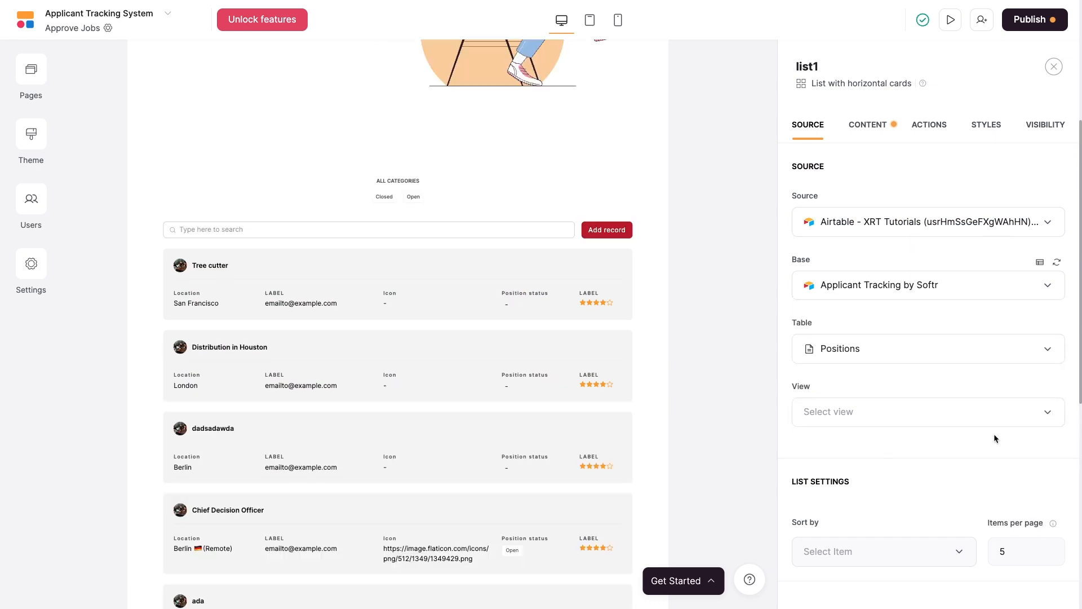
left_click(1057, 264)
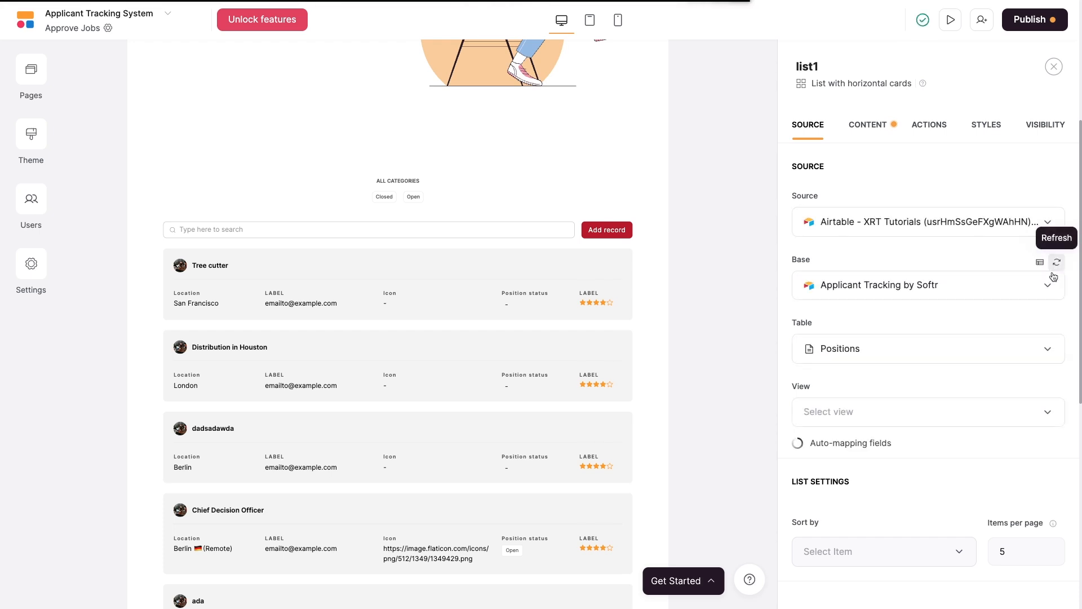
left_click(1008, 416)
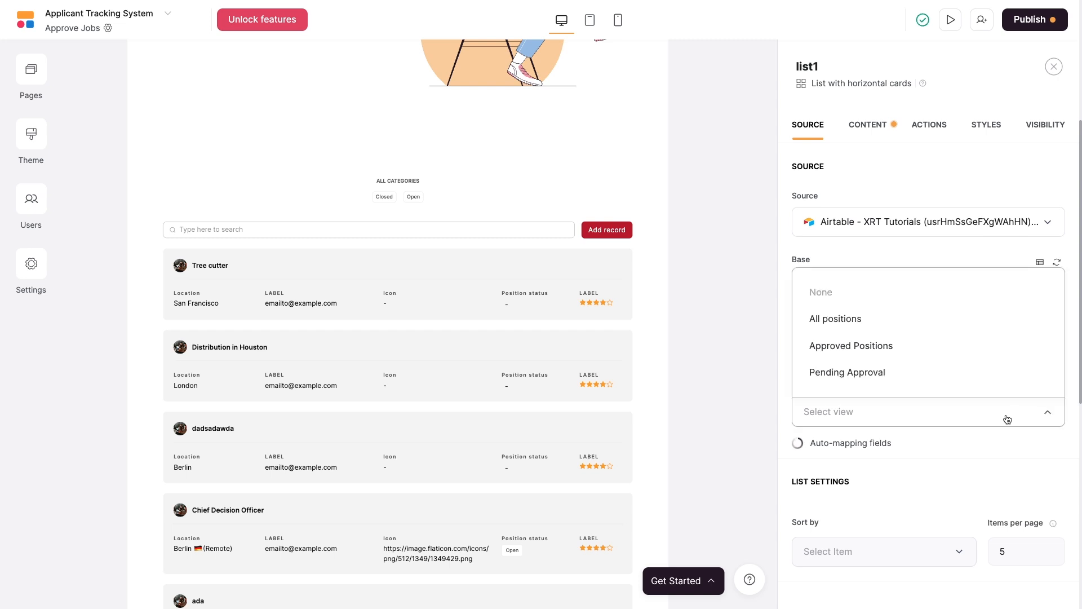
left_click(872, 375)
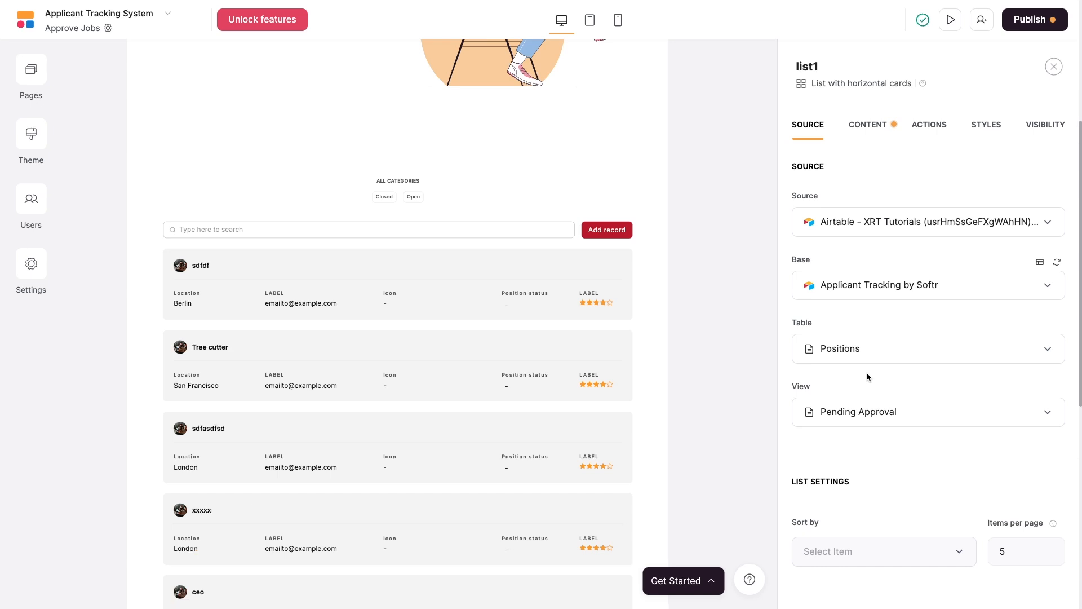
Sort the job list by Location A–Z.
scroll(867, 375, "down", 3)
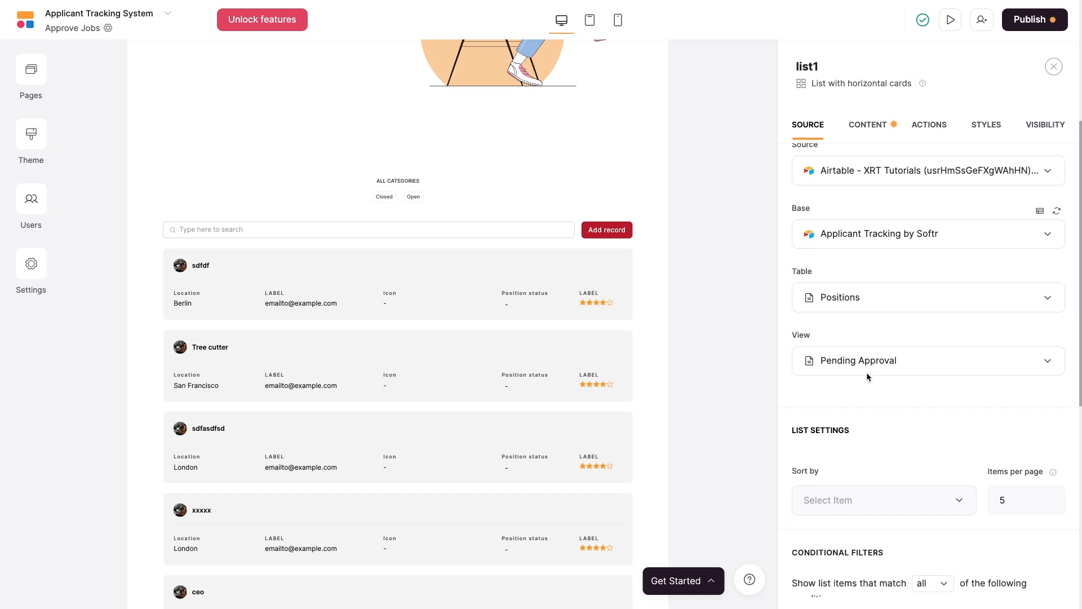
scroll(868, 376, "down", 1)
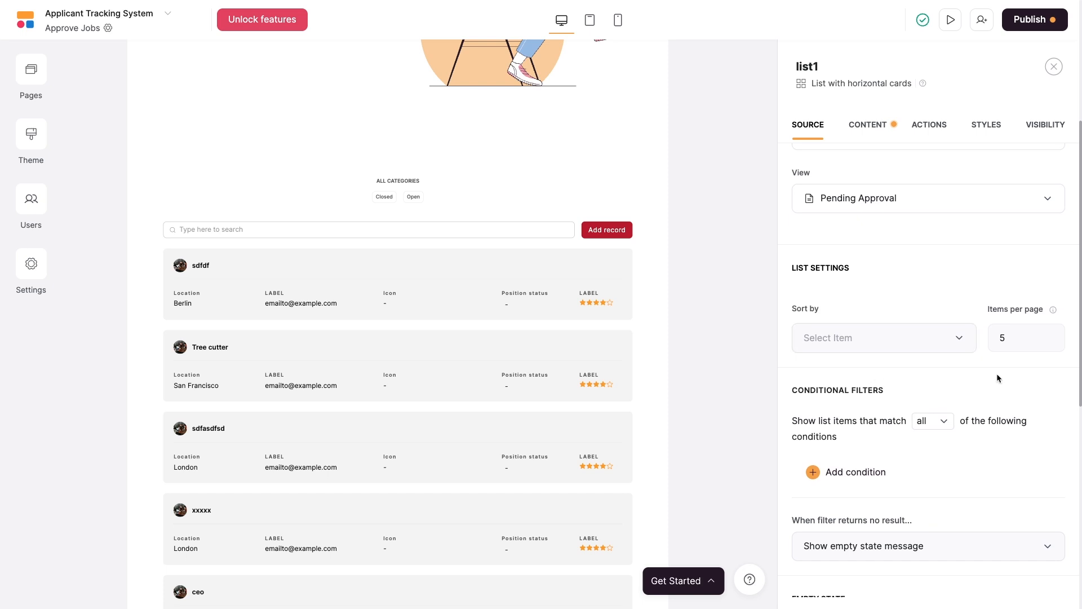
left_click(945, 339)
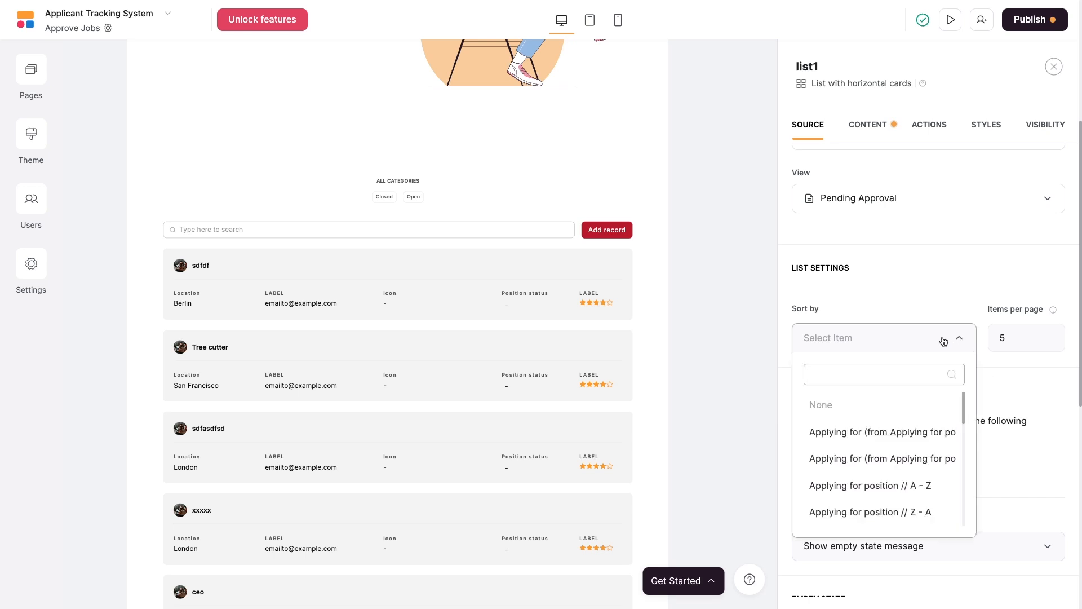
scroll(905, 442, "down", 3)
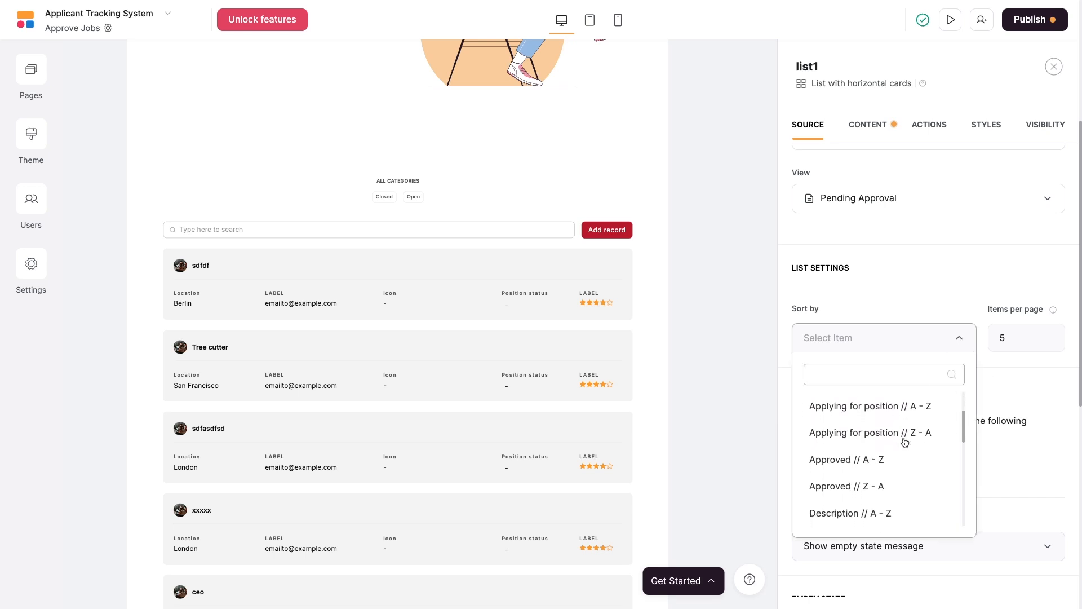
scroll(904, 442, "down", 7)
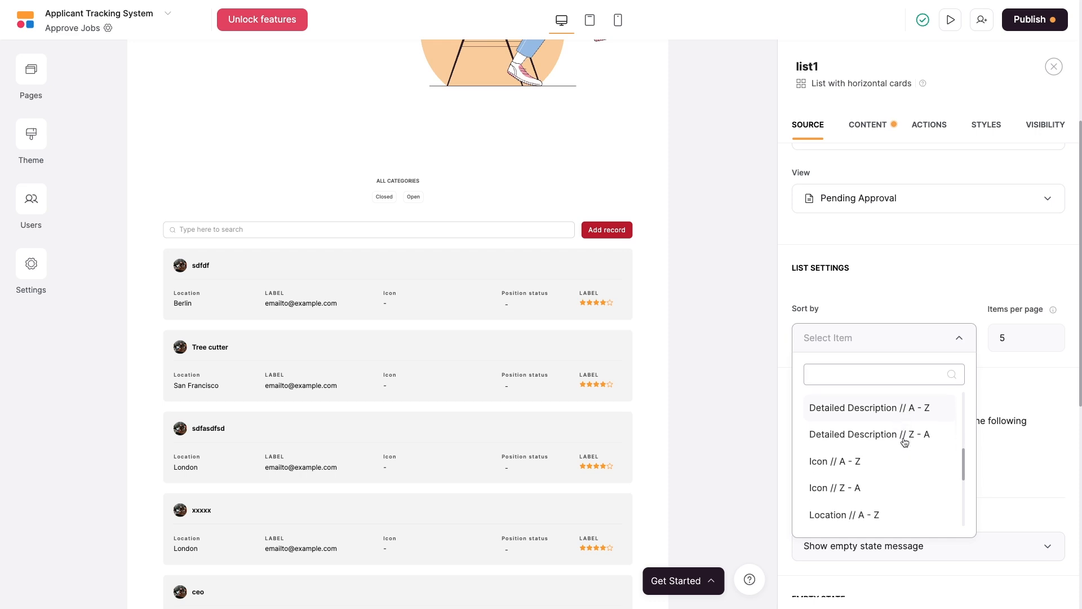
scroll(905, 442, "down", 1)
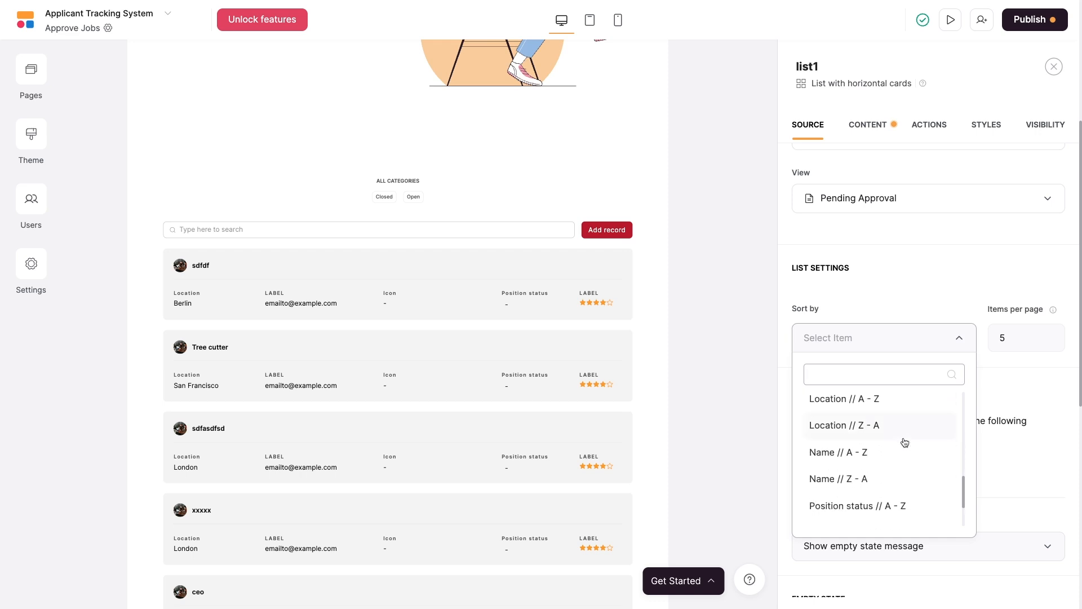
scroll(904, 439, "down", 3)
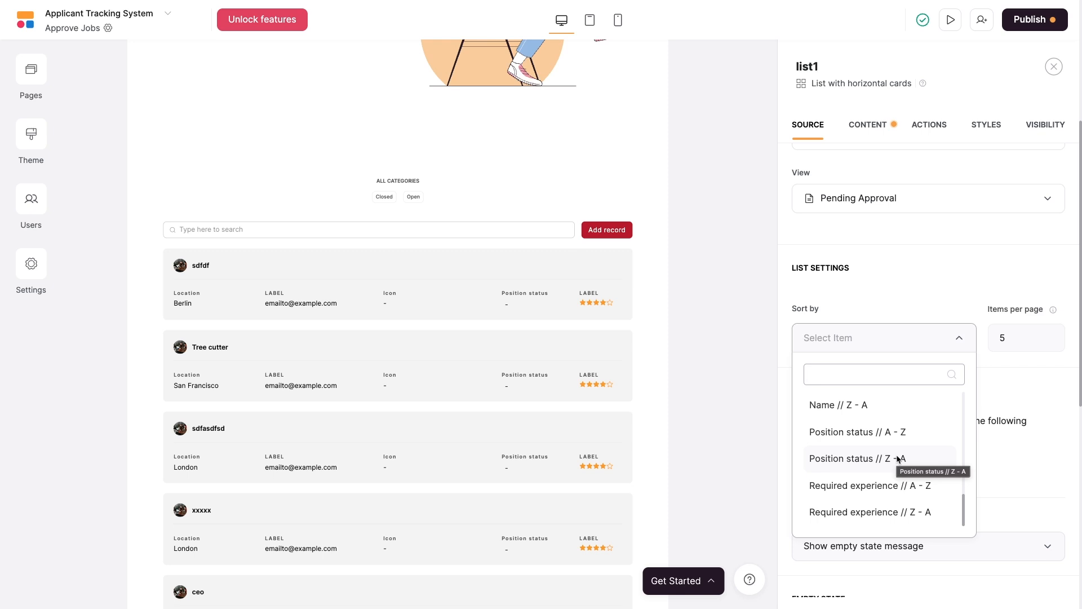
scroll(899, 459, "down", 1)
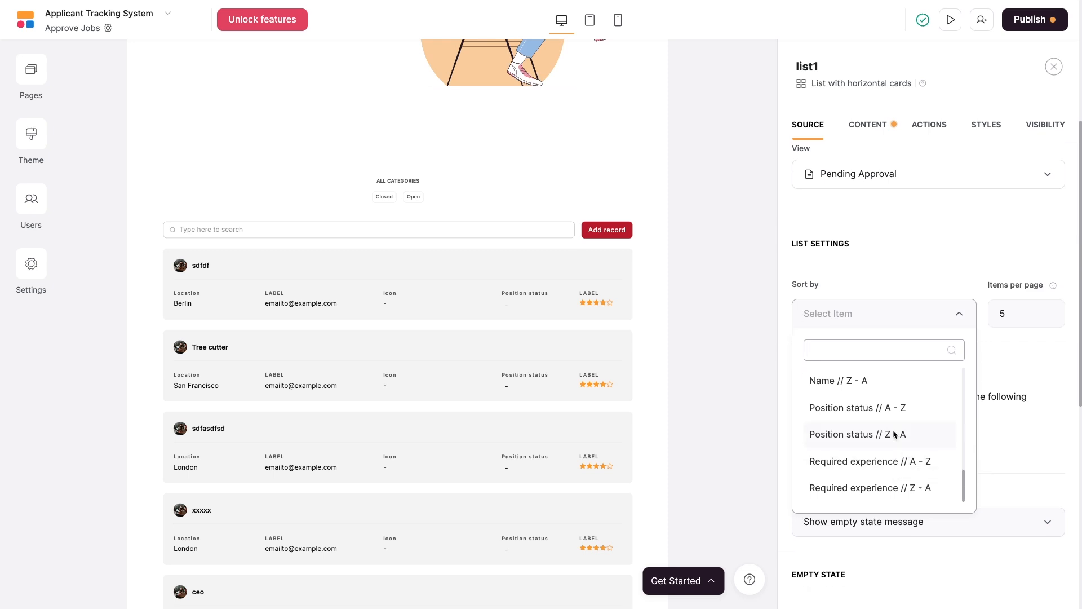
scroll(898, 460, "up", 5)
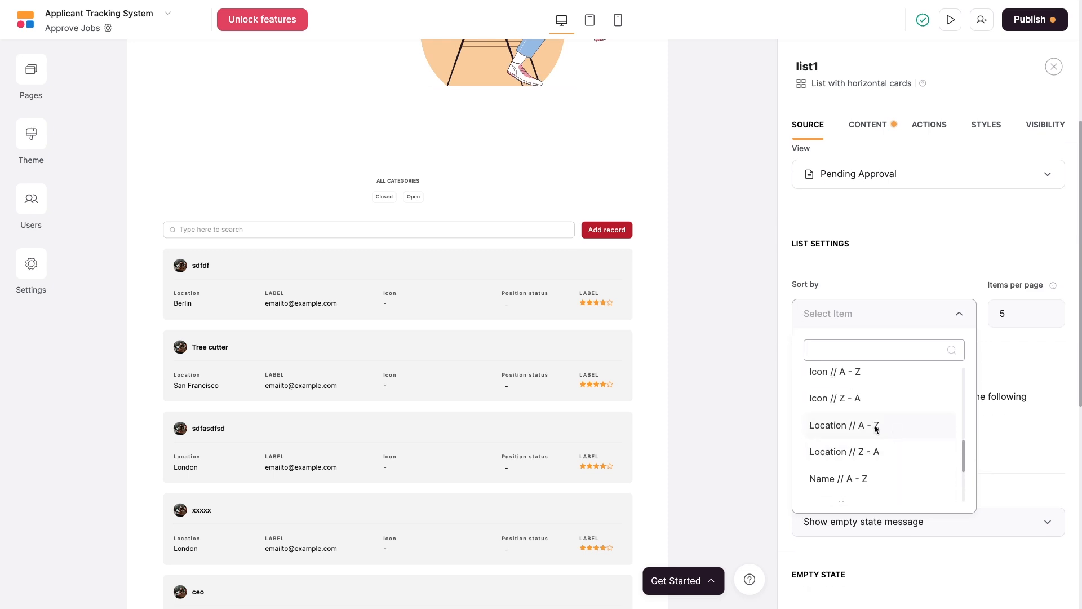
left_click(866, 428)
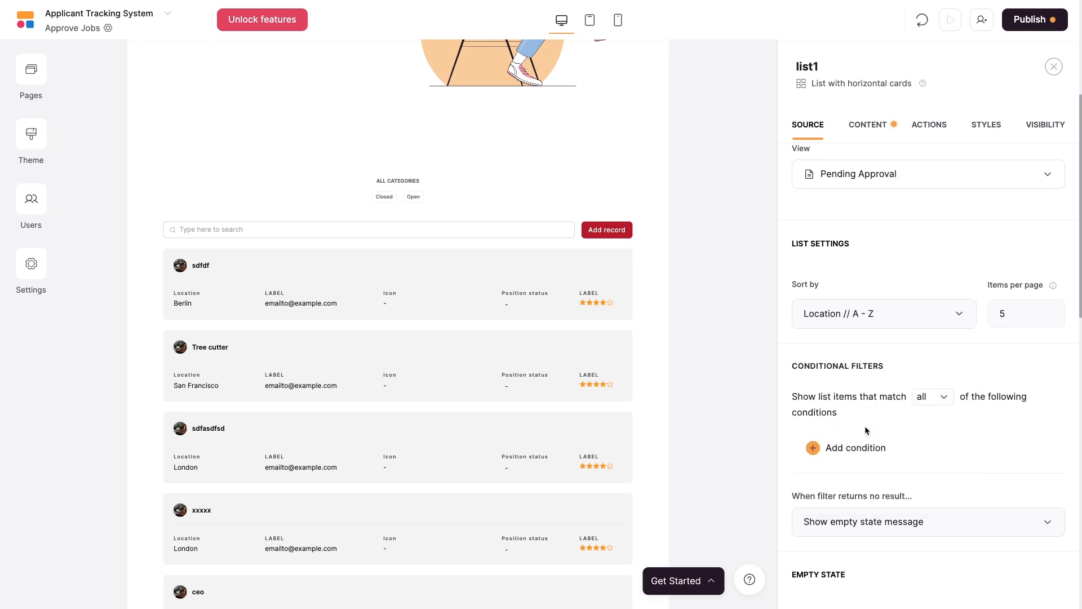
Change the list's items per page from 5 to 15.
left_click(1009, 318)
key("BackSpace")
type("15")
left_click(1006, 357)
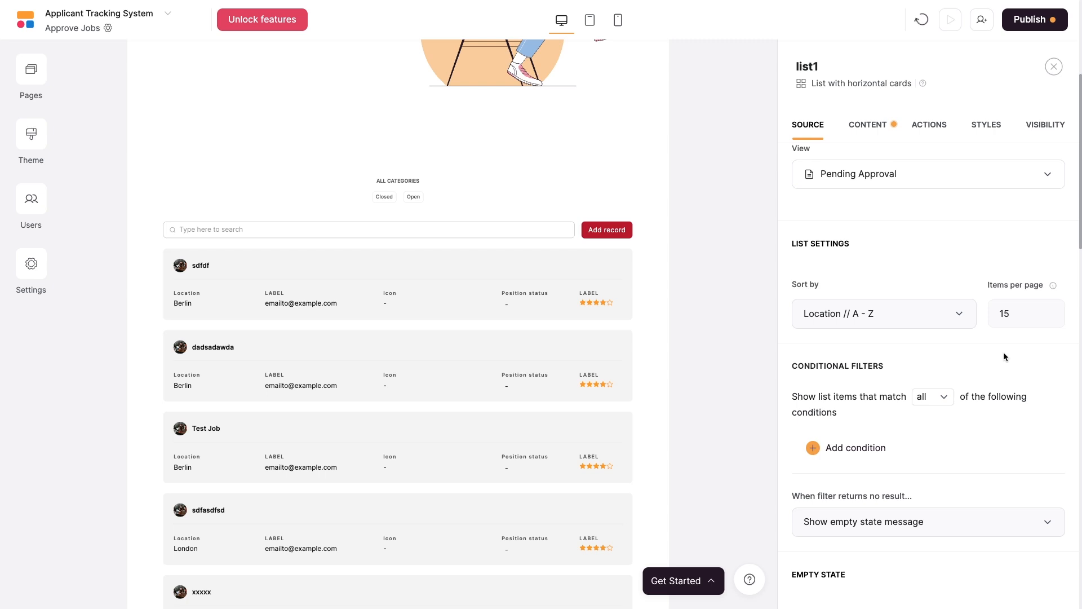
scroll(1006, 357, "down", 2)
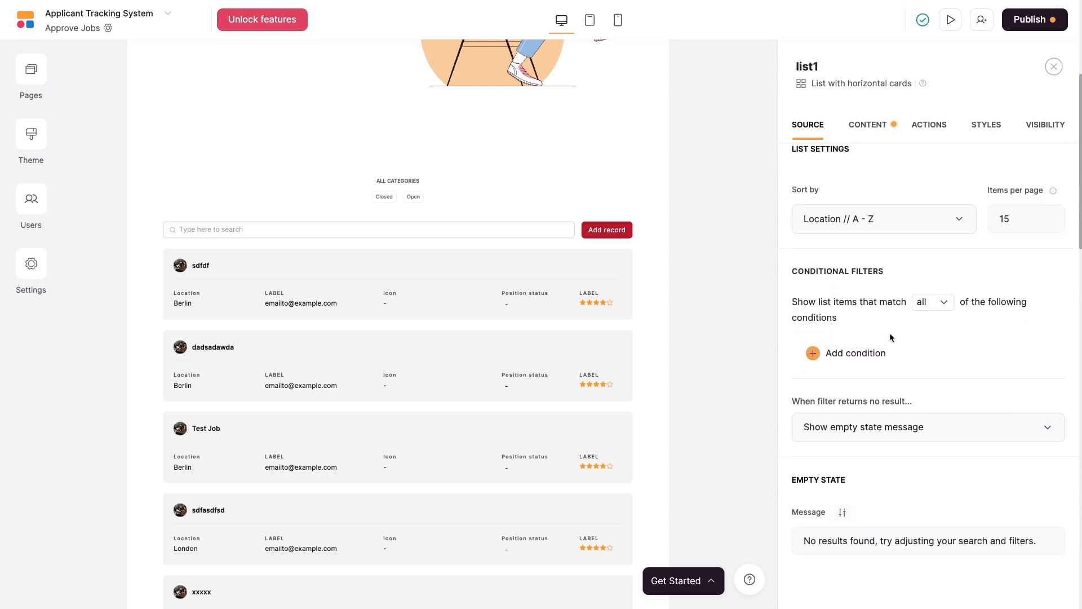
left_click(855, 360)
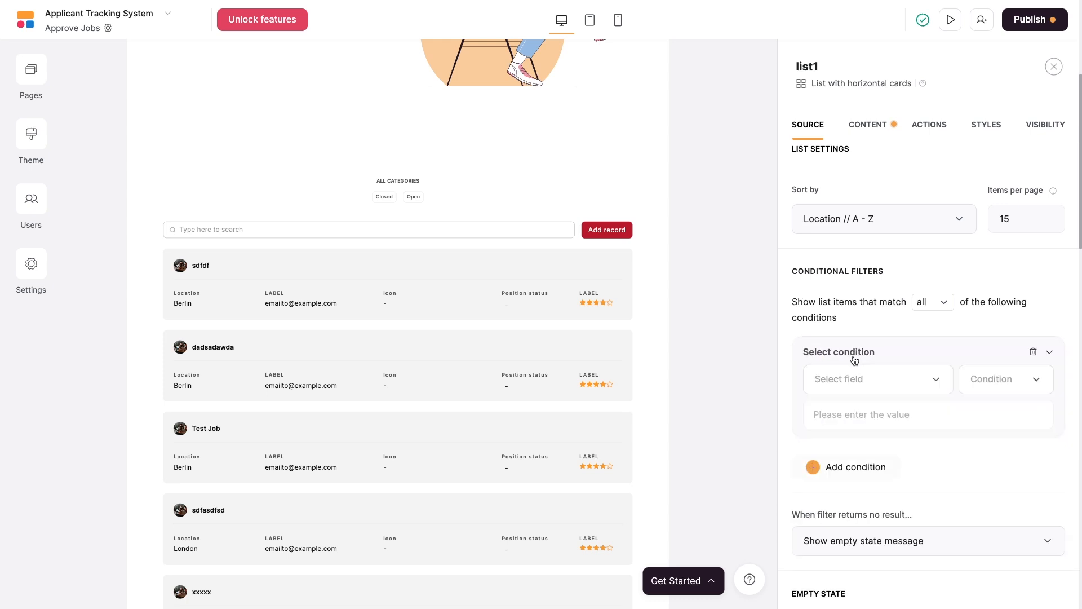
left_click(880, 380)
left_click(881, 472)
scroll(995, 361, "down", 1)
left_click(995, 333)
left_click(993, 373)
left_click(1038, 370)
left_click(987, 399)
left_click(948, 428)
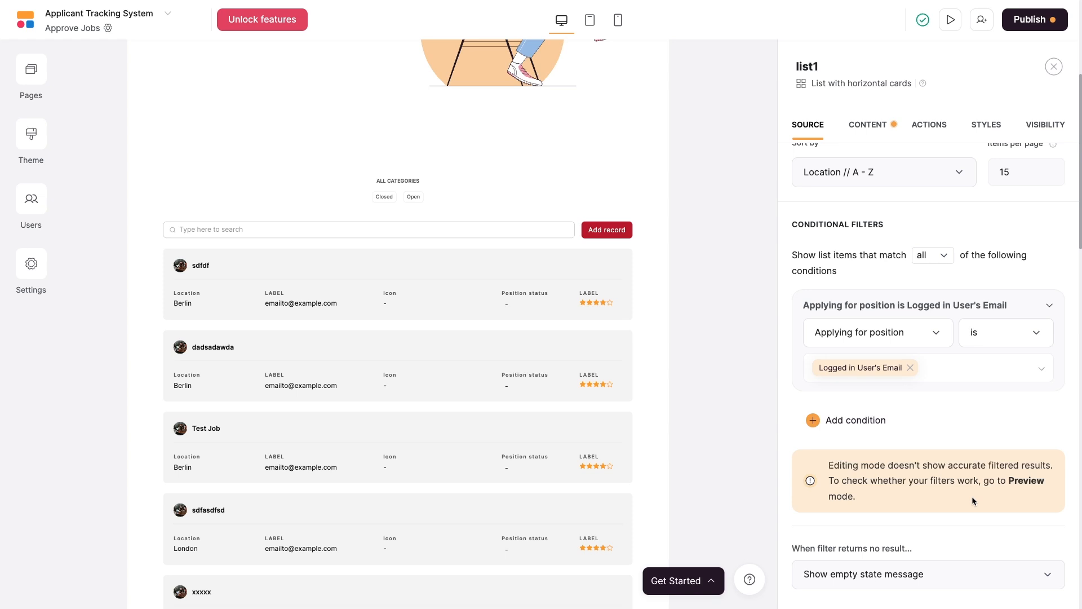
mouse_move(1041, 333)
left_click(1035, 306)
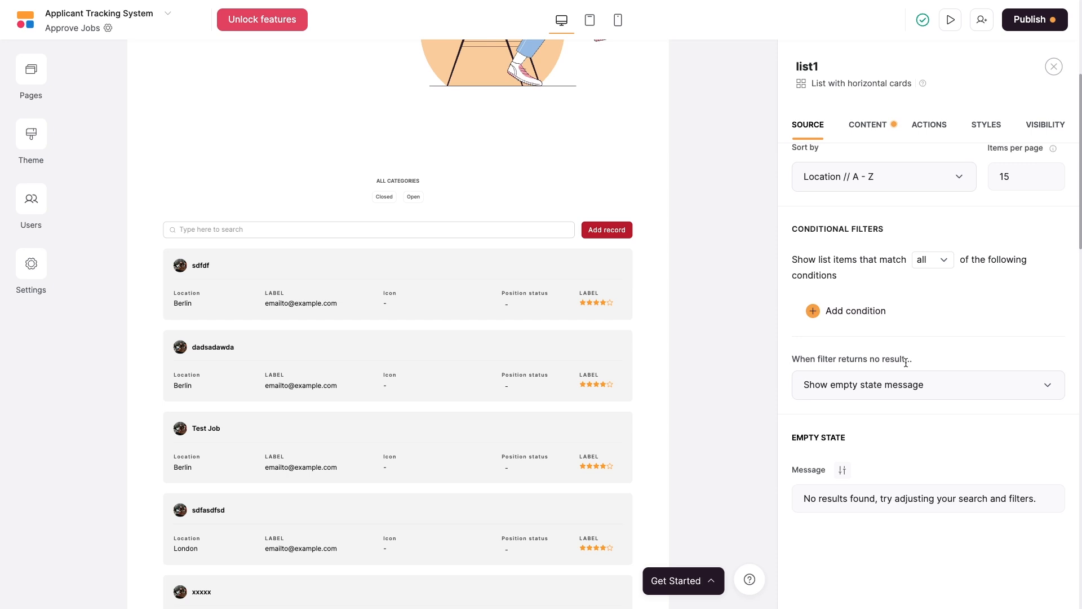
Keep showing the empty-state message when the filter returns no result.
left_click(923, 386)
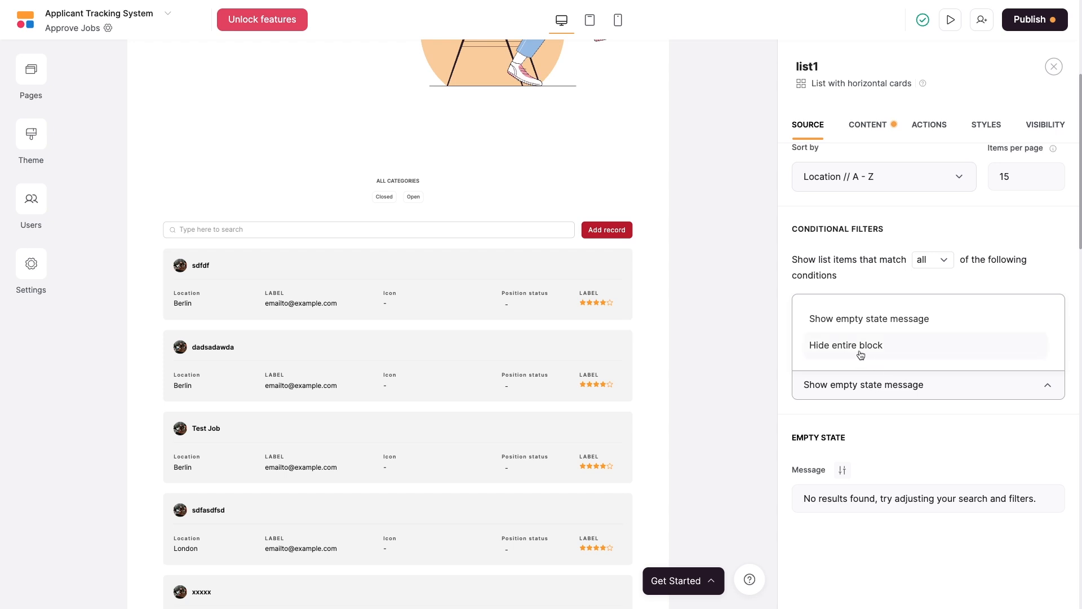
left_click(872, 327)
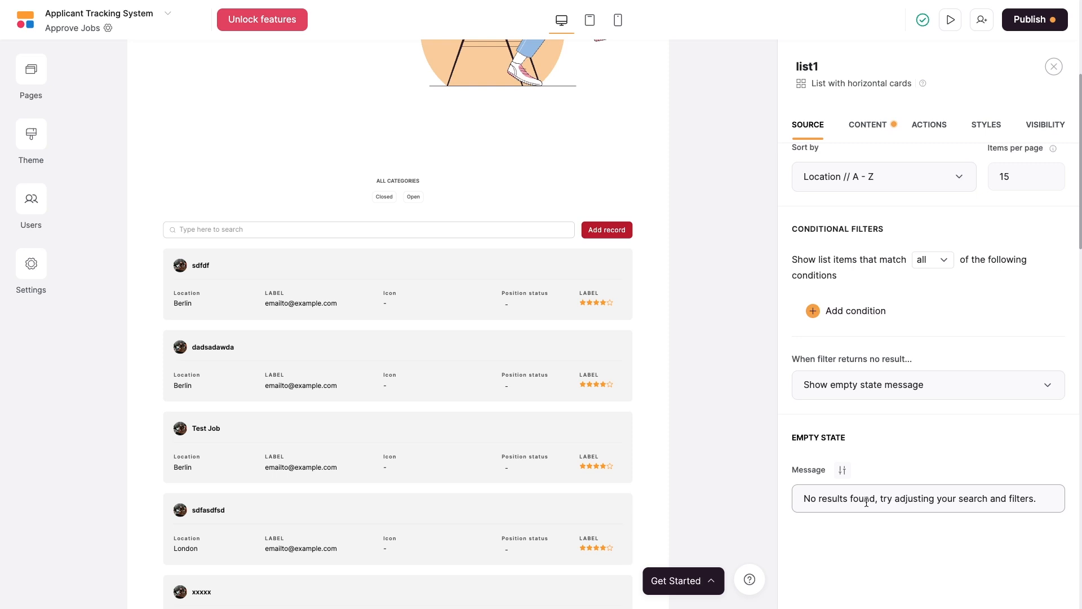
left_click(912, 398)
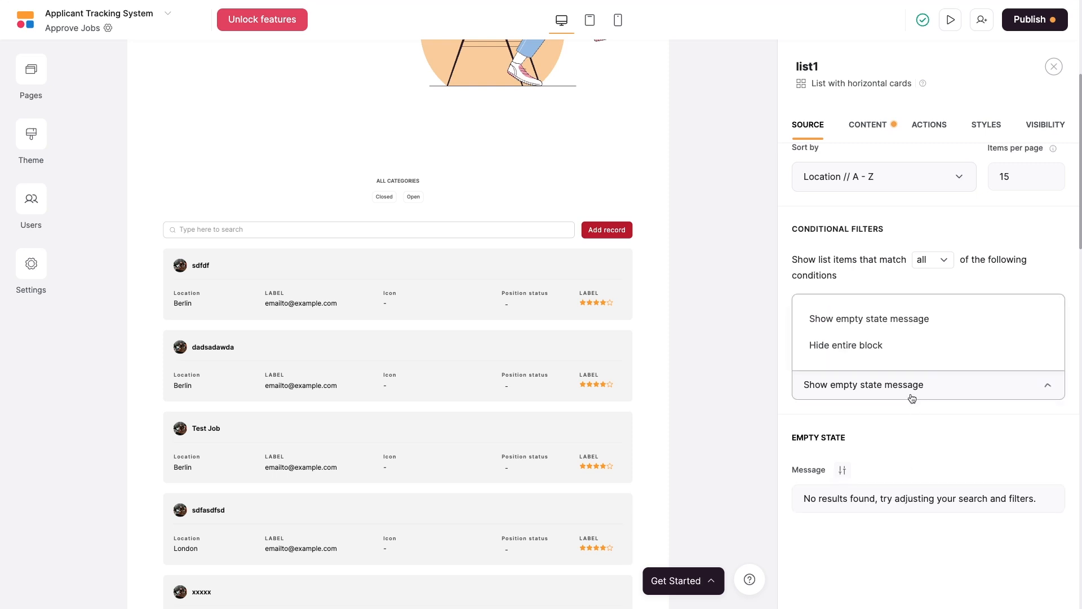
left_click(874, 319)
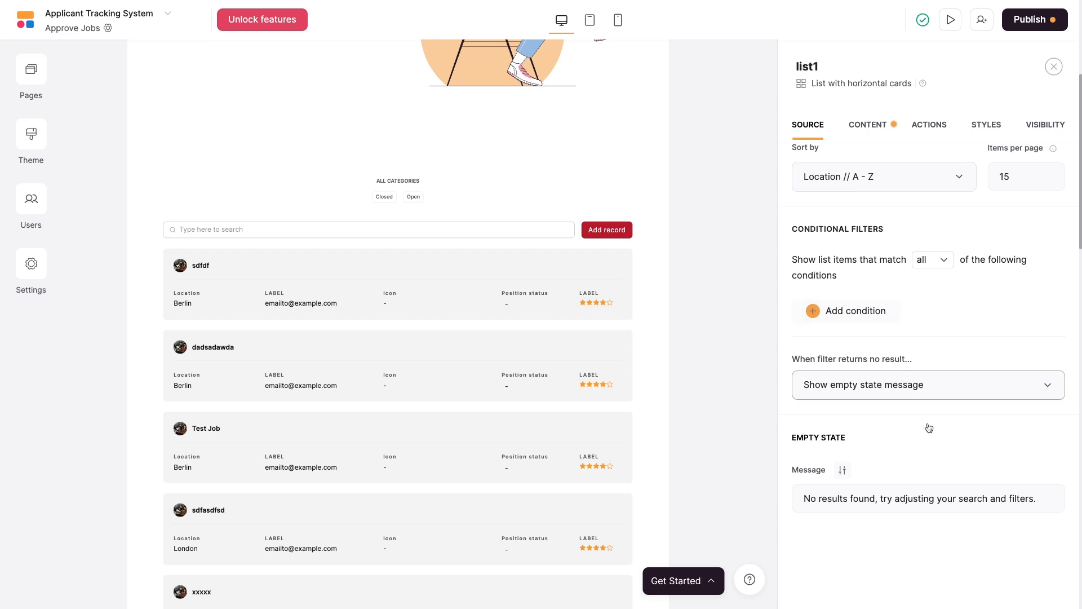
Change the empty-state message to 'No jobs found, try adjusting your search and filters.'.
left_click(846, 498)
key("BackSpace")
key("BackSpace")
key("BackSpace")
key("BackSpace")
key("BackSpace")
key("BackSpace")
key("BackSpace")
type("jobs")
left_click(881, 573)
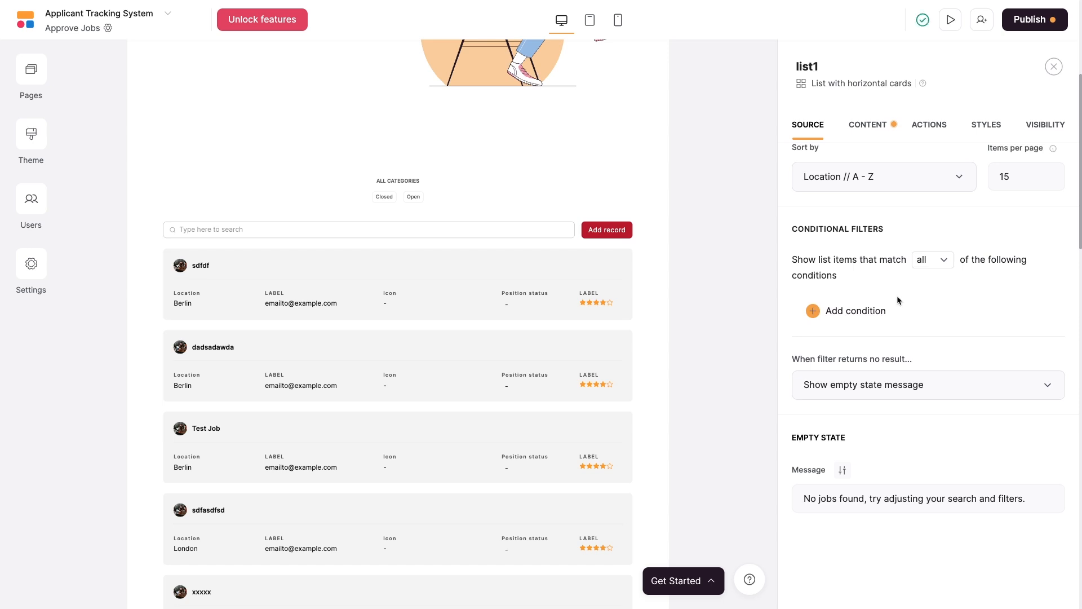
In the list's CONTENT settings, expand the Name item field showing Heading 2 type.
left_click(878, 131)
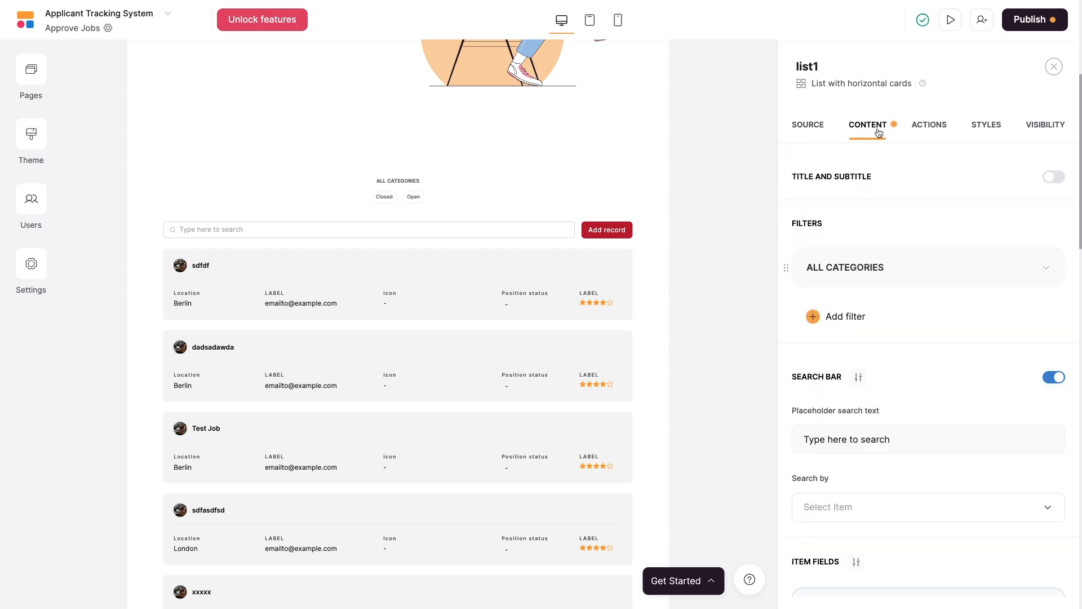
scroll(918, 252, "down", 6)
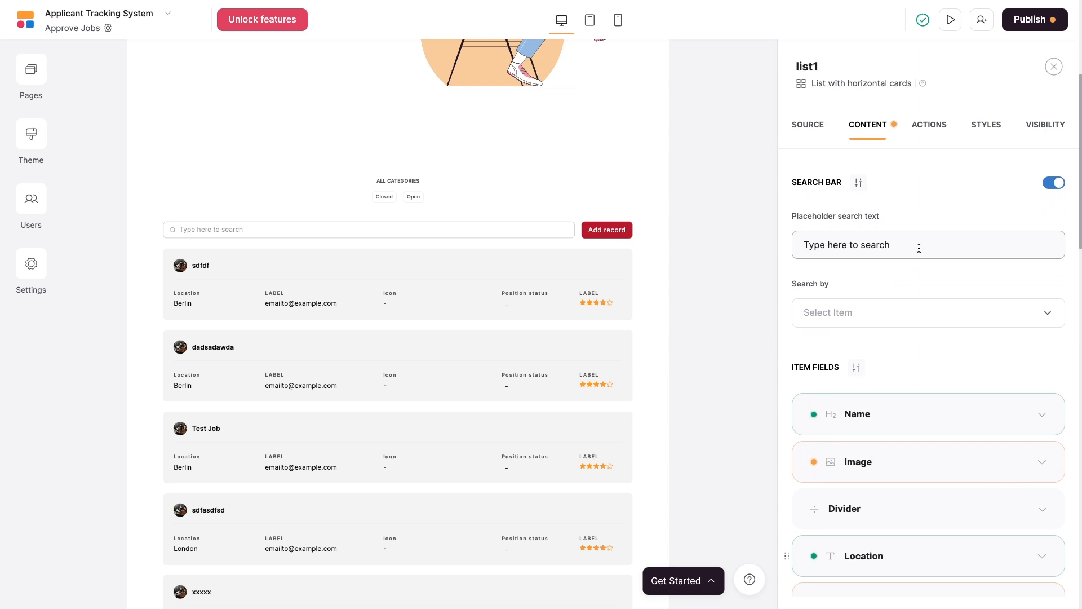
scroll(919, 248, "down", 5)
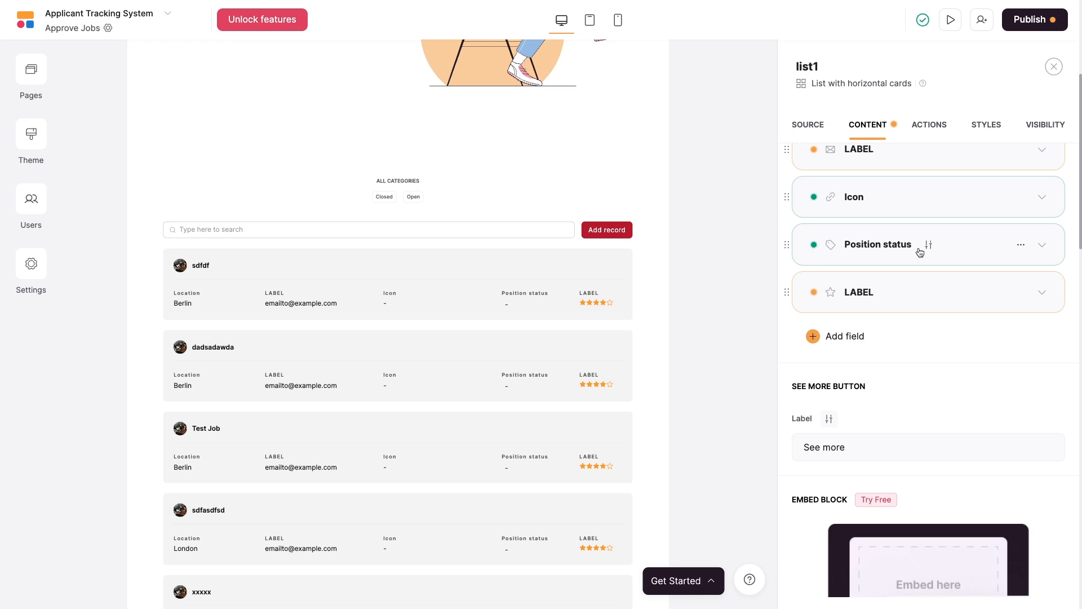
scroll(921, 251, "up", 5)
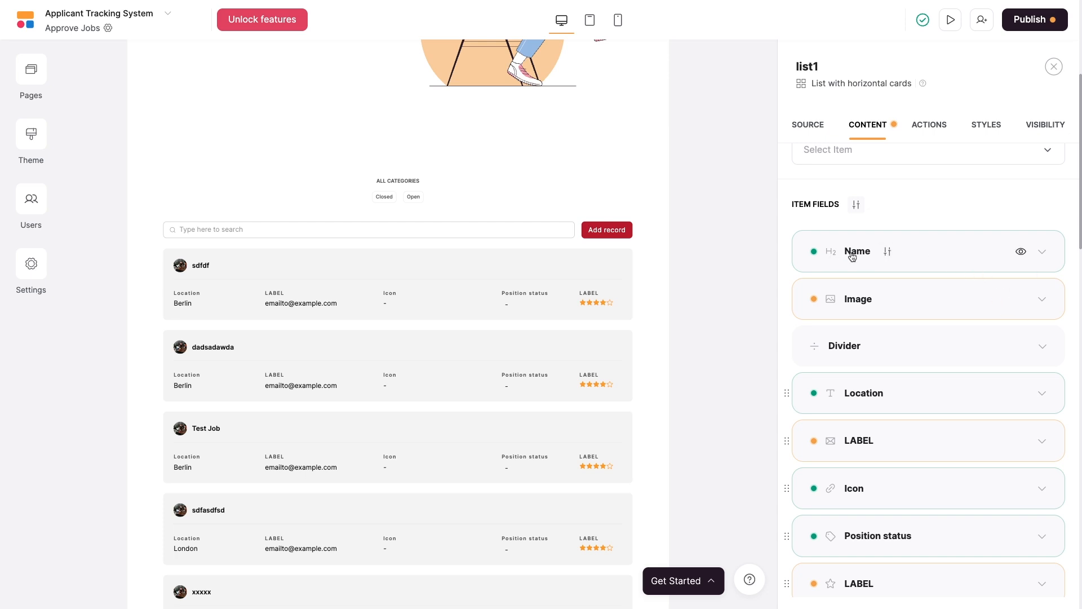
left_click(938, 260)
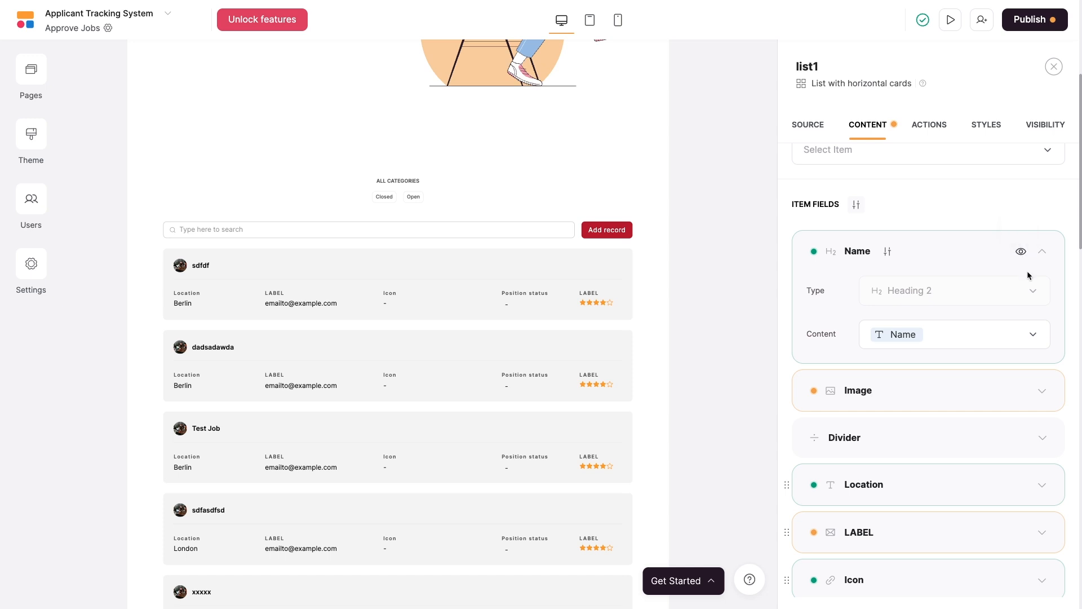
Hide the image and divider line on the job cards.
left_click(984, 389)
left_click(1017, 391)
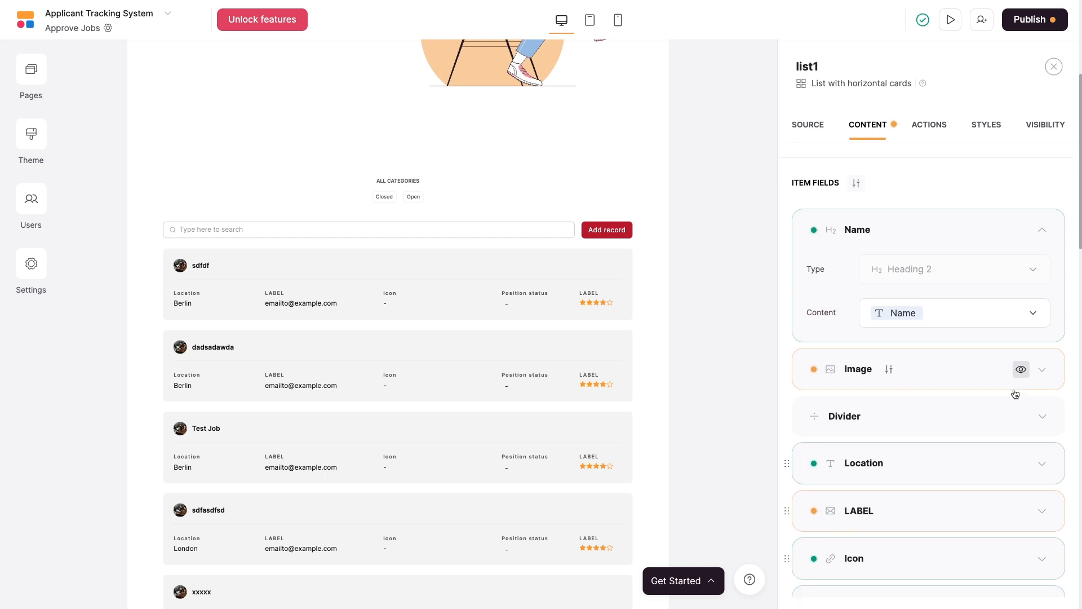
left_click(1020, 418)
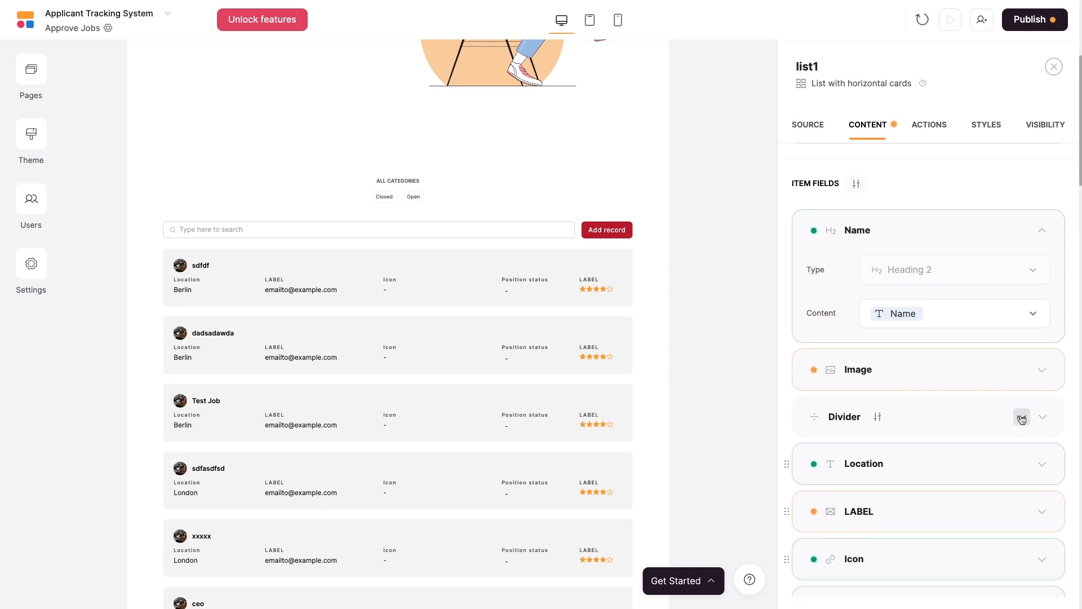
left_click(1022, 371)
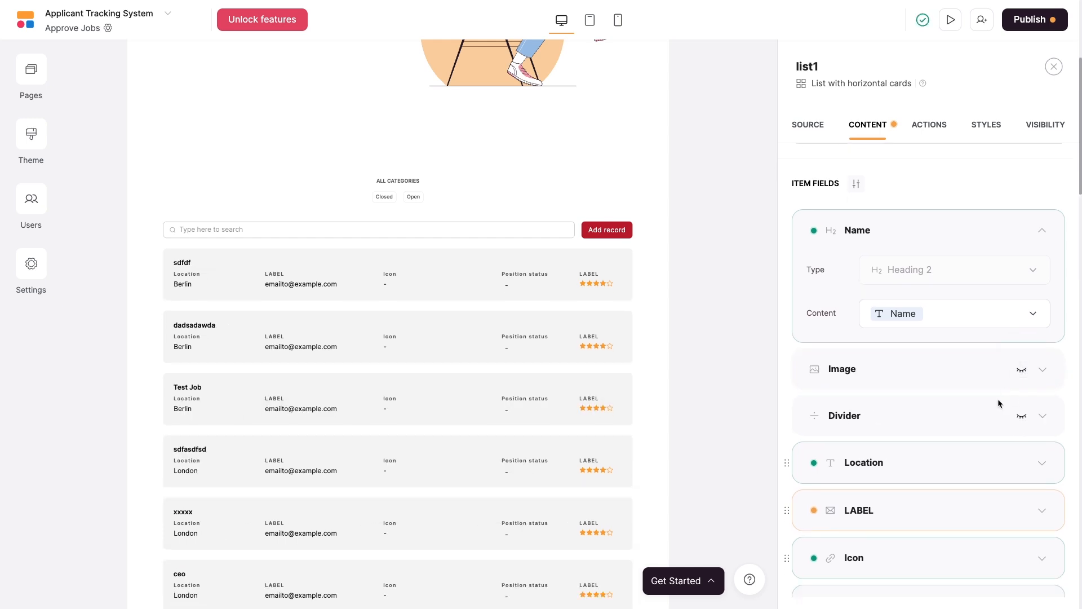
scroll(985, 425, "down", 2)
scroll(987, 427, "down", 1)
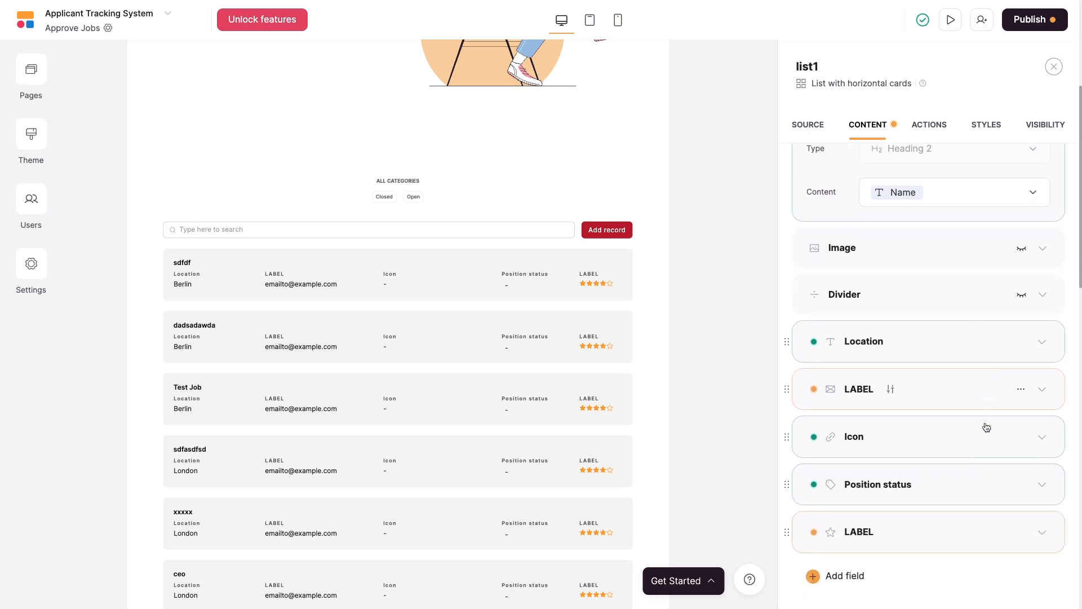
Delete the email and star-rating LABEL fields from the job cards.
left_click(1001, 400)
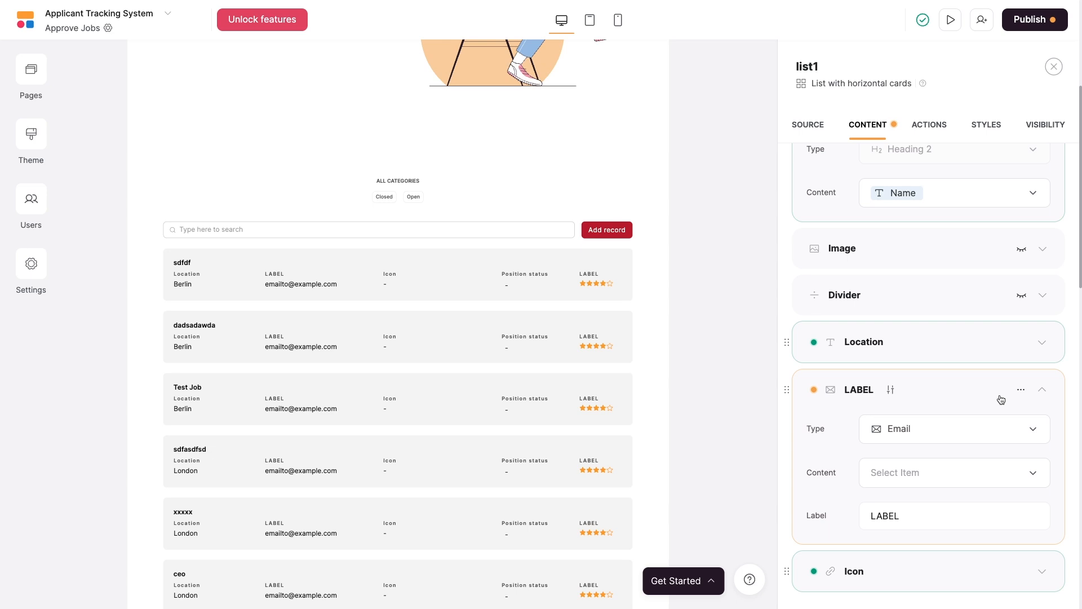
left_click(1021, 390)
left_click(986, 446)
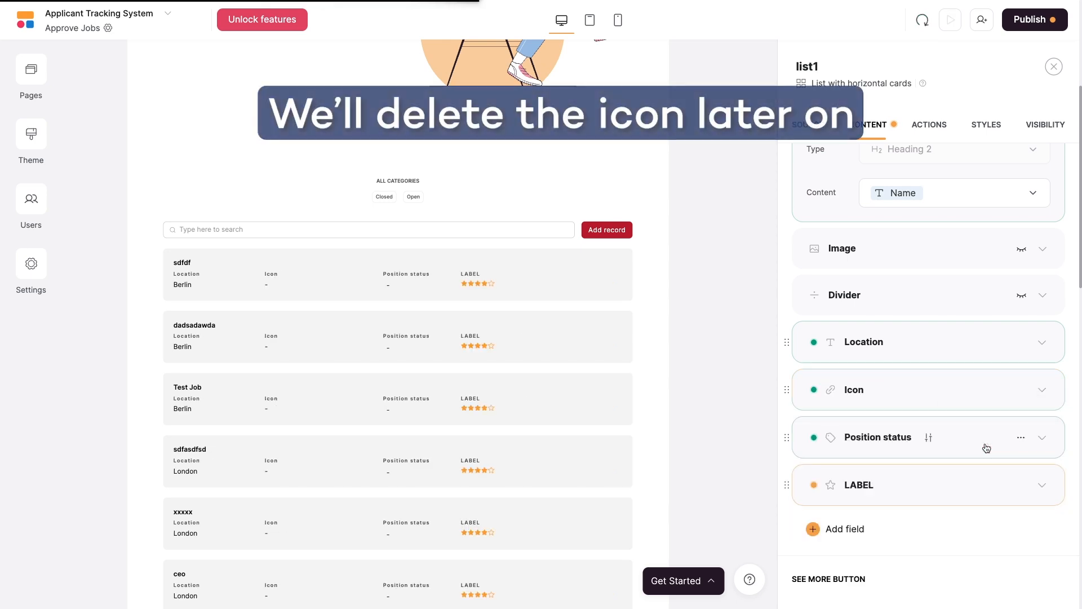
left_click(1021, 484)
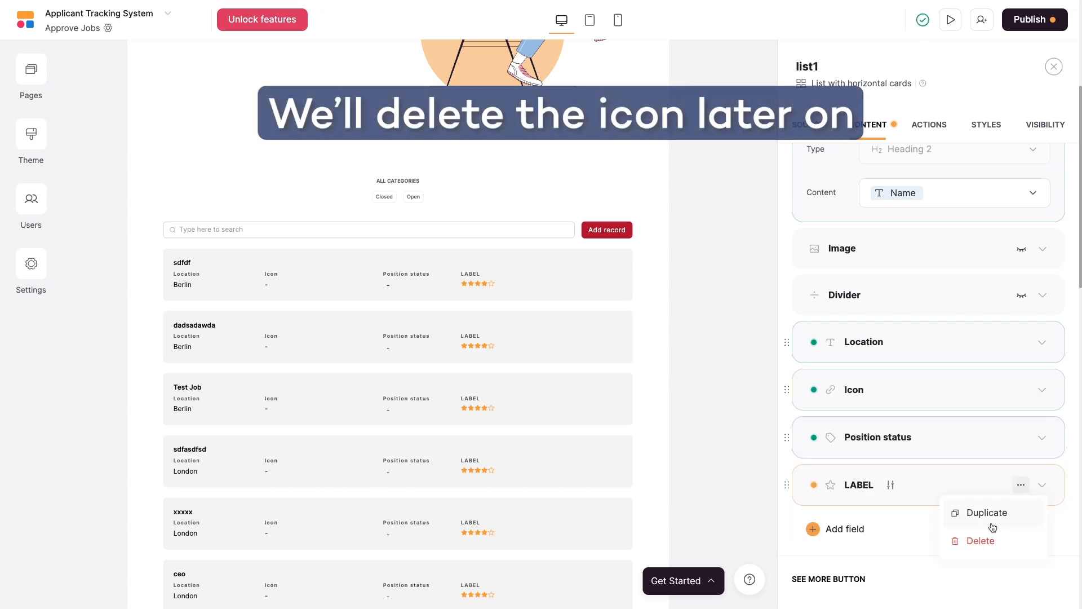
left_click(985, 540)
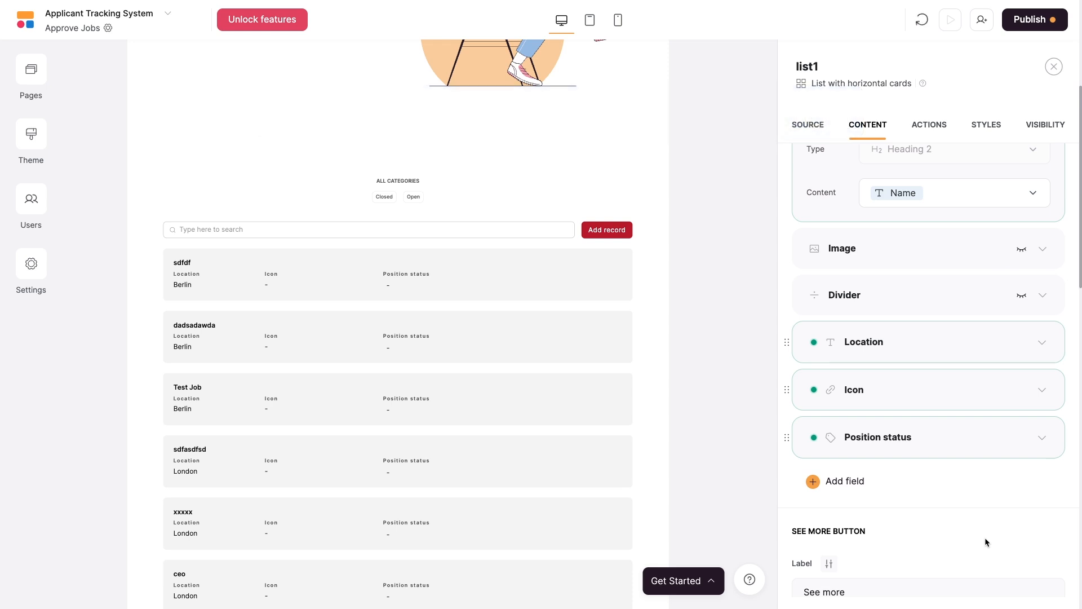
Add a Rich text field to the cards showing each job's Description.
left_click(838, 484)
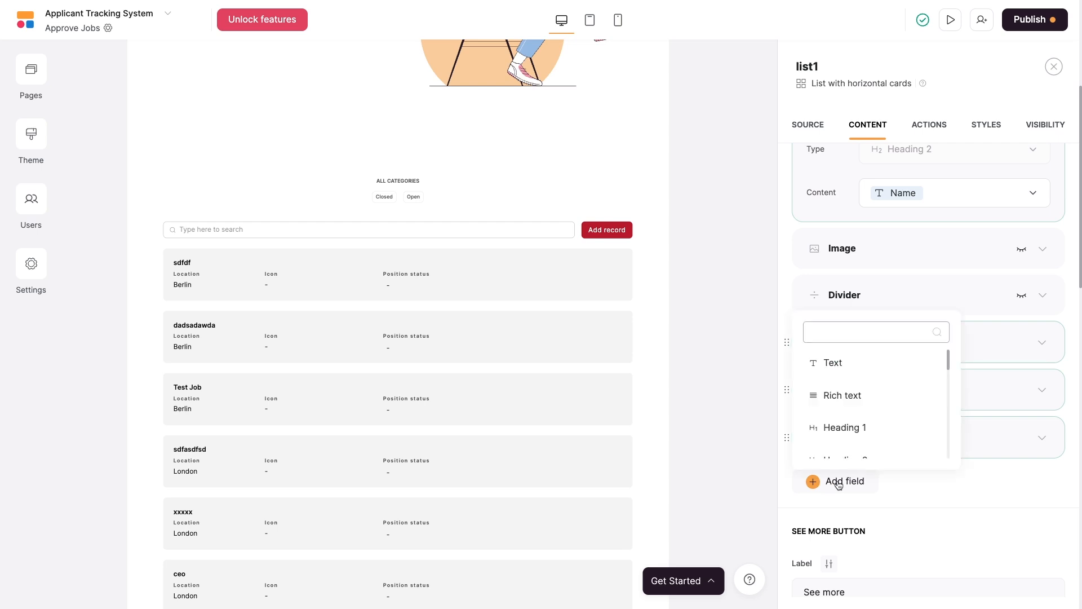
scroll(891, 406, "down", 1)
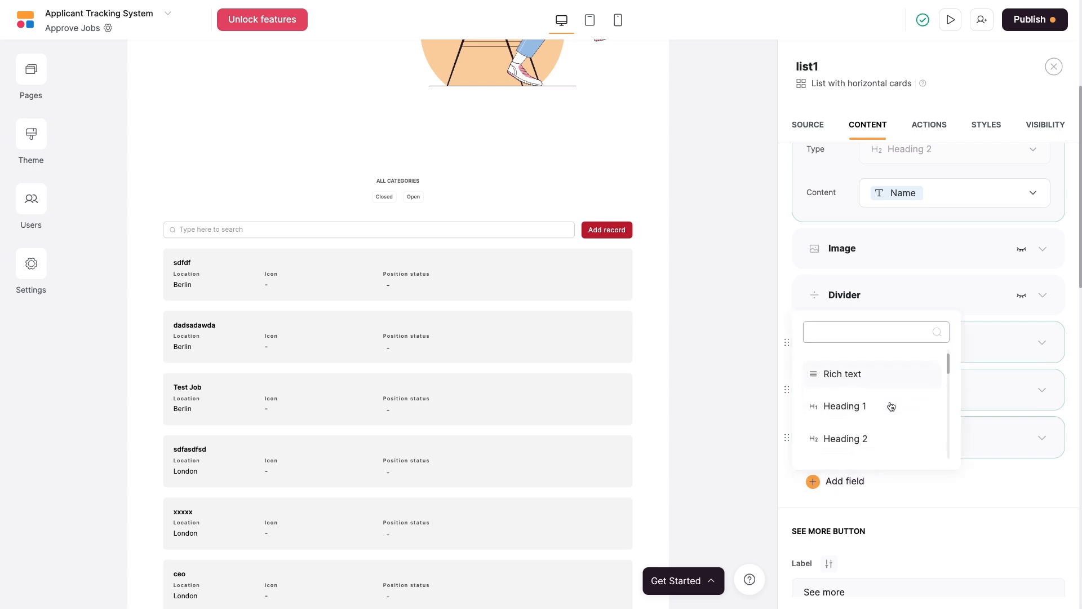
left_click(851, 373)
scroll(909, 411, "down", 2)
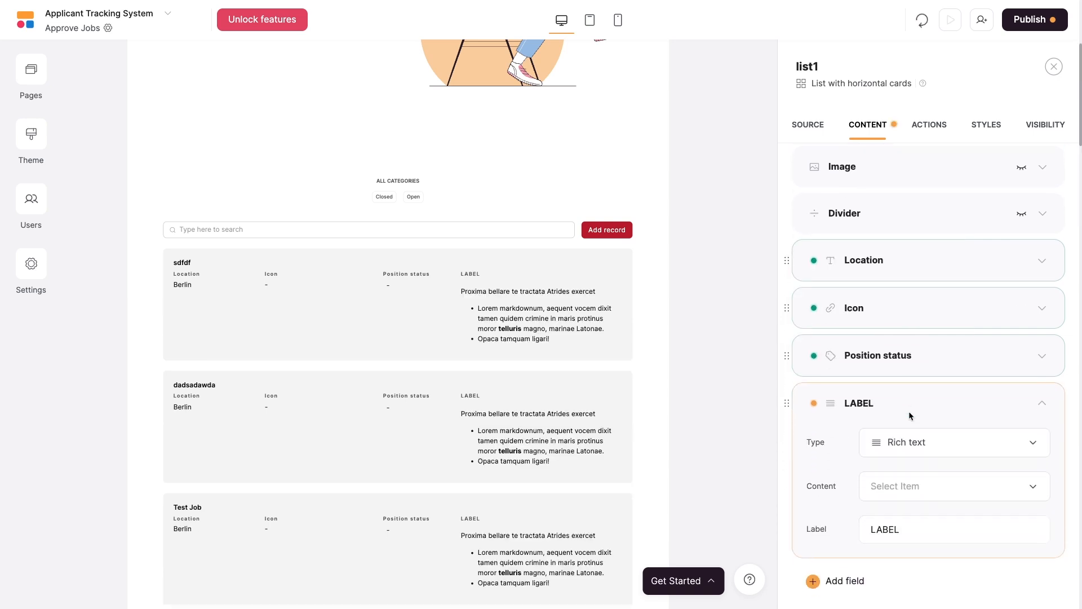
left_click(923, 471)
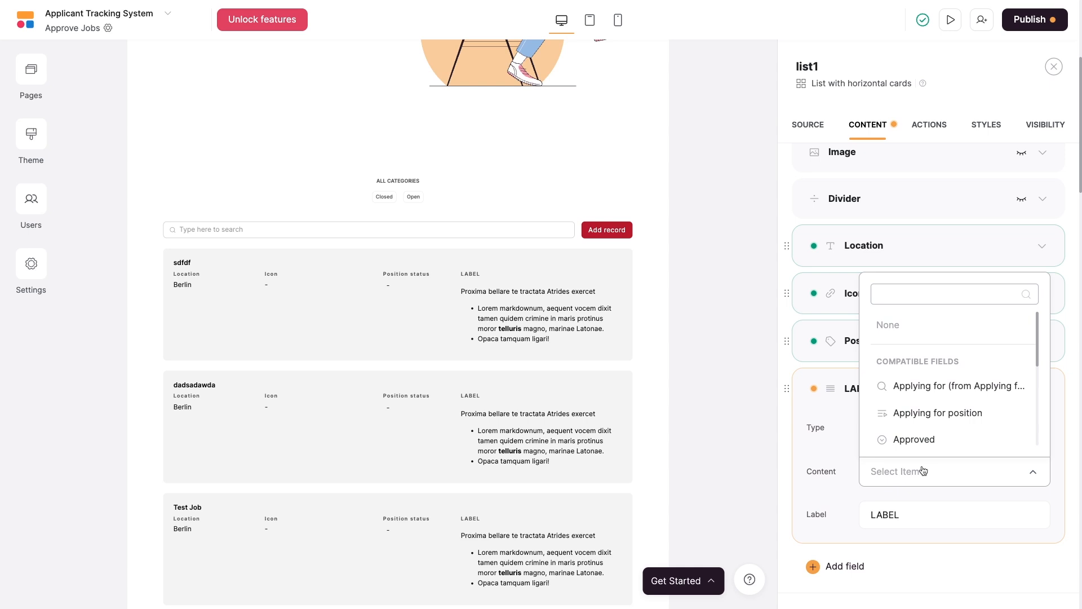
scroll(981, 411, "down", 3)
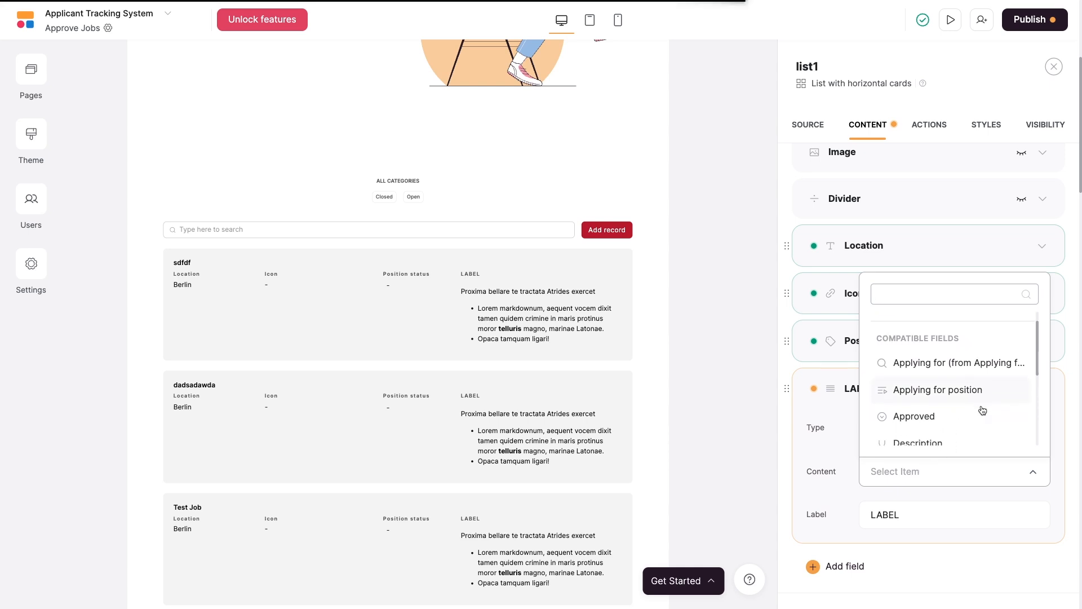
scroll(981, 410, "down", 1)
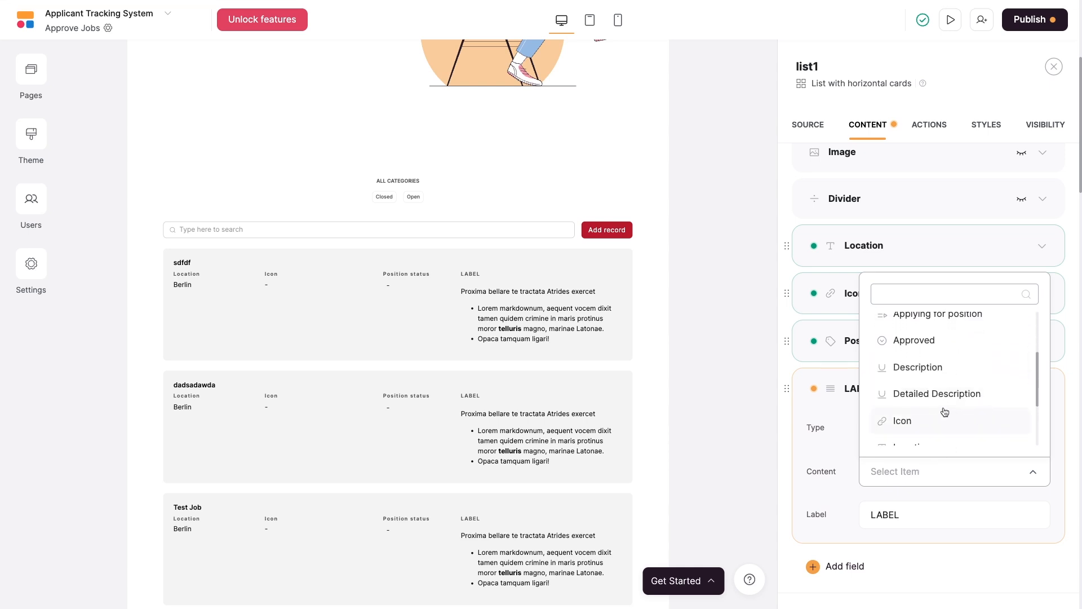
left_click(907, 375)
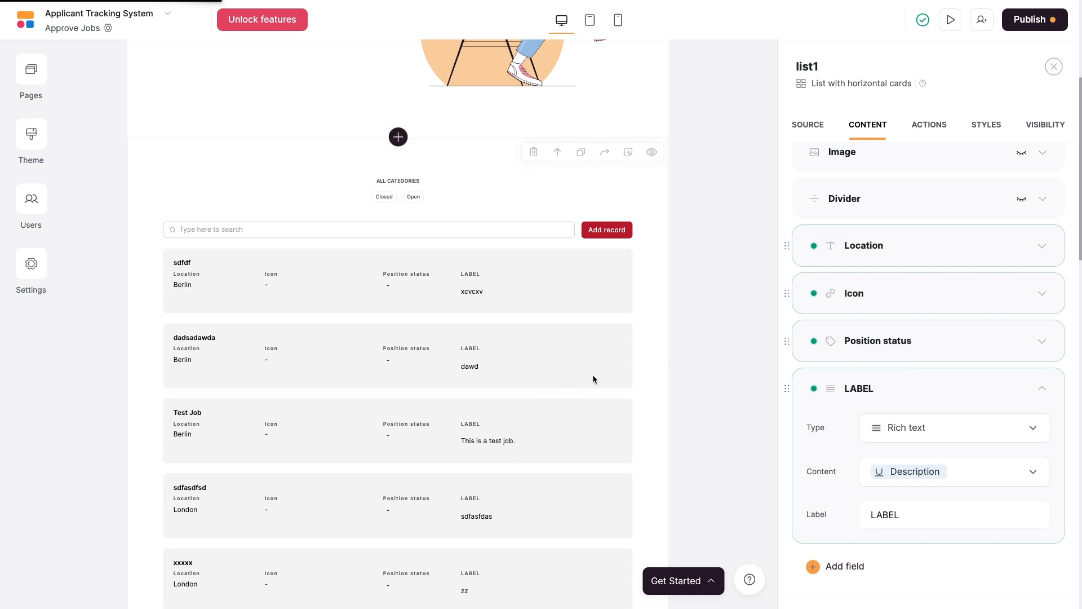
Rename the new field's label from LABEL to 'Description'.
double_click(914, 507)
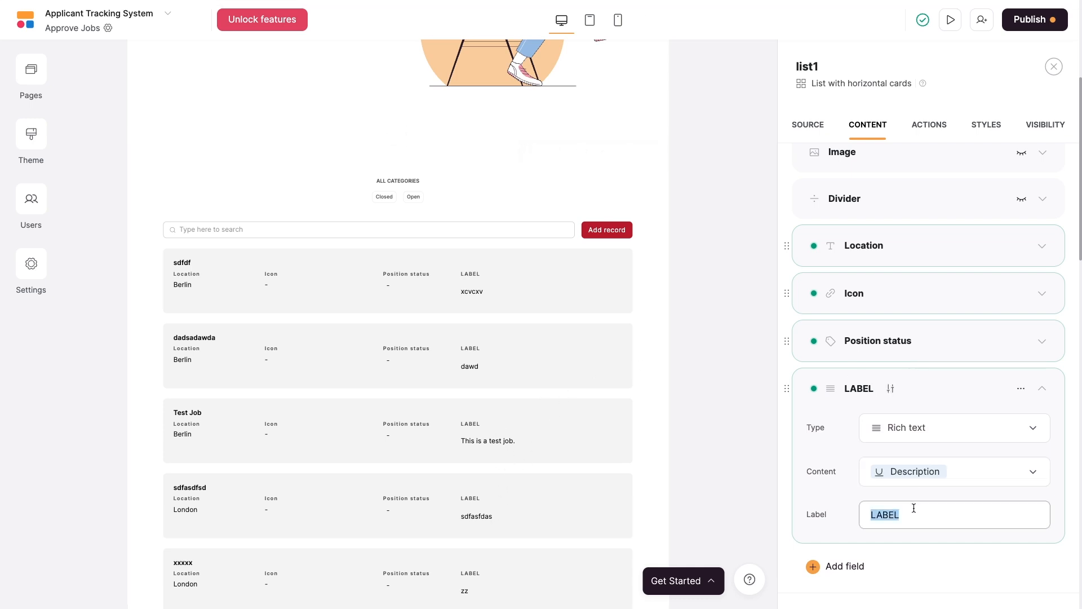
type("Description")
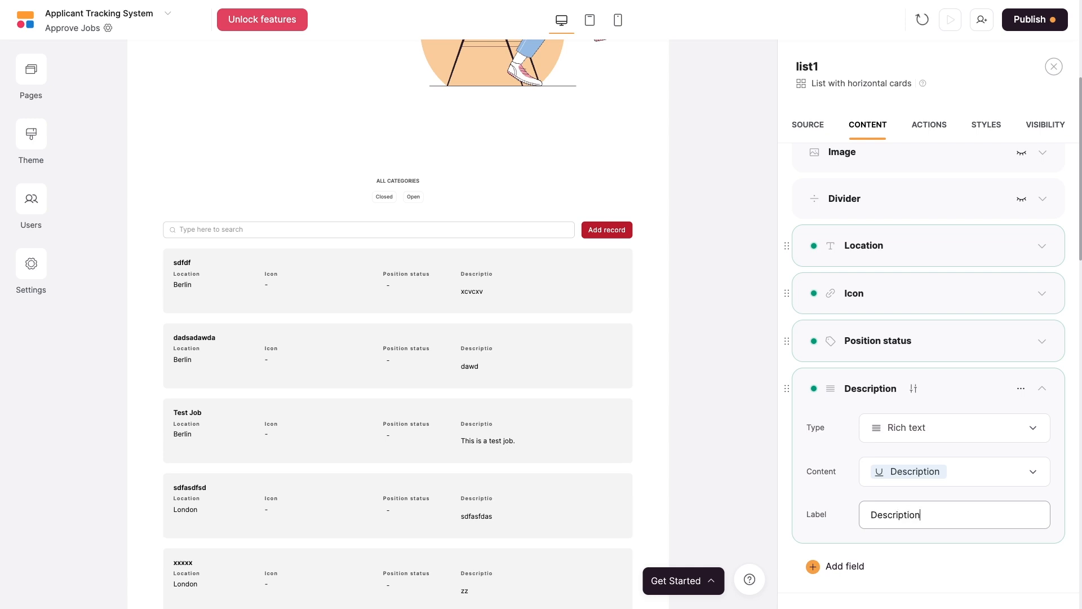
left_click(935, 537)
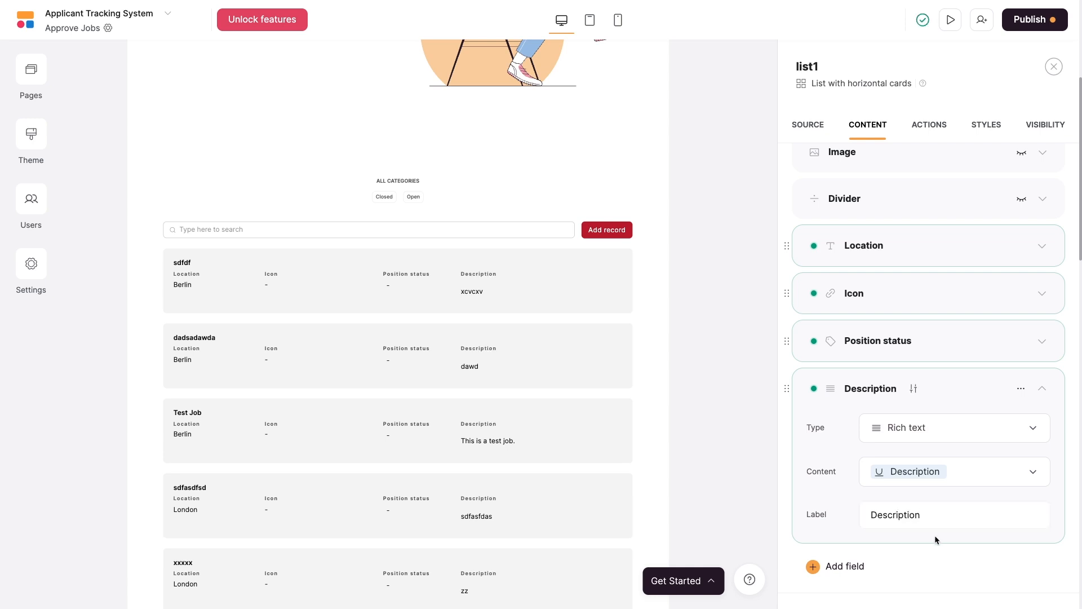
scroll(931, 507, "down", 1)
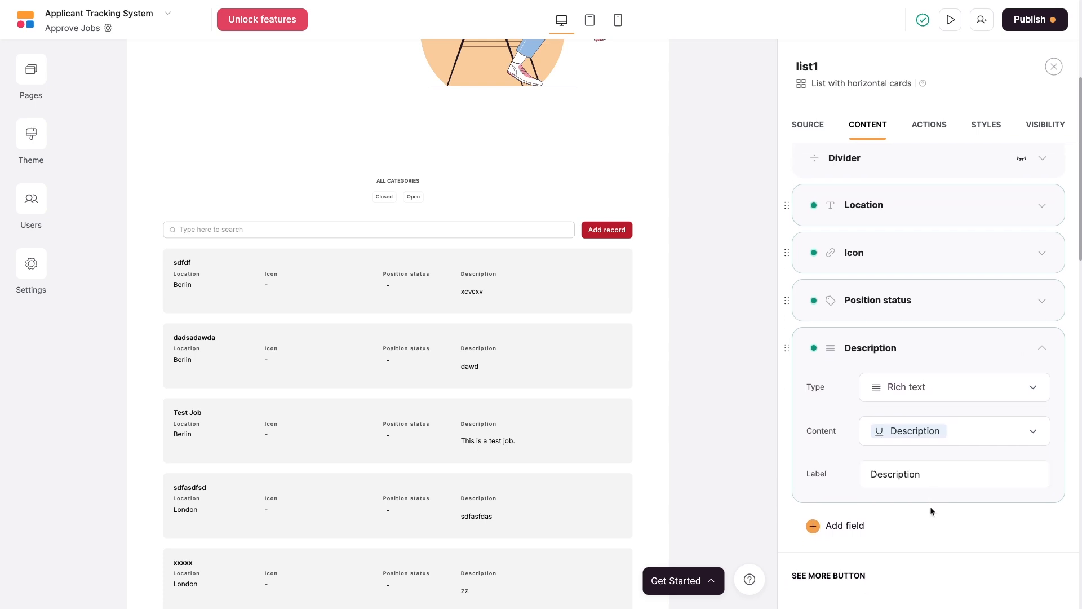
left_click(854, 522)
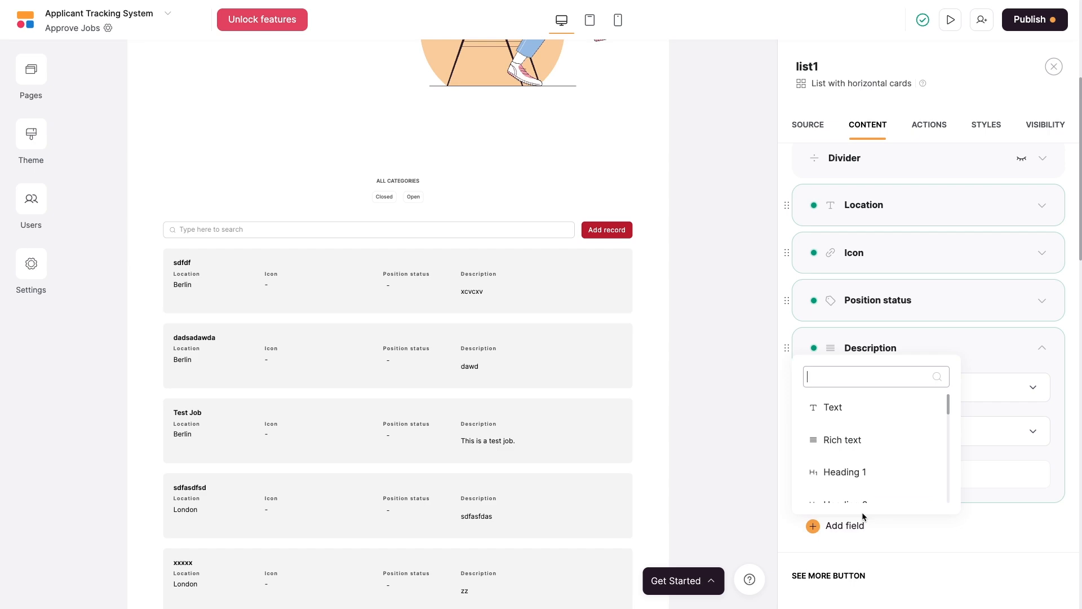
Add a Starting Salary currency column to Positions and enter 185000 for Test Job.
left_click(881, 521)
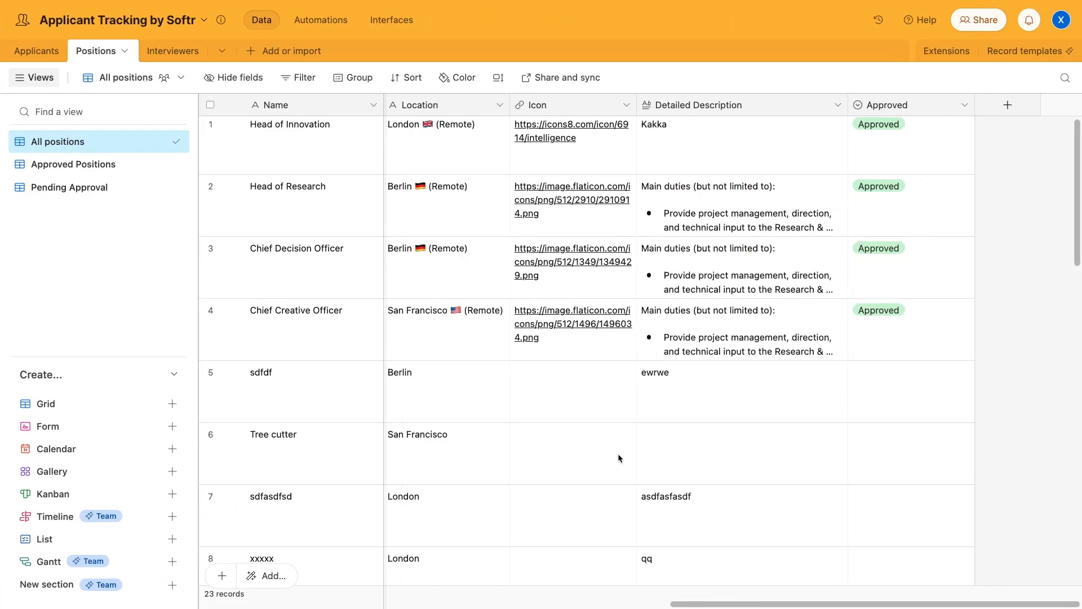
left_click(1008, 105)
type("Starting Salary")
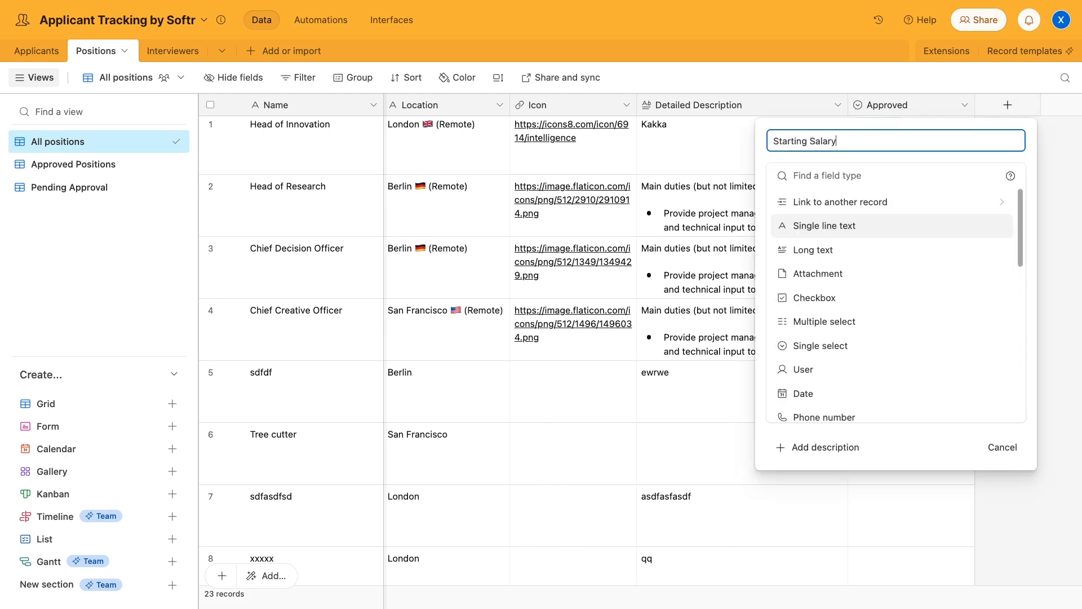
scroll(889, 266, "down", 5)
left_click(814, 323)
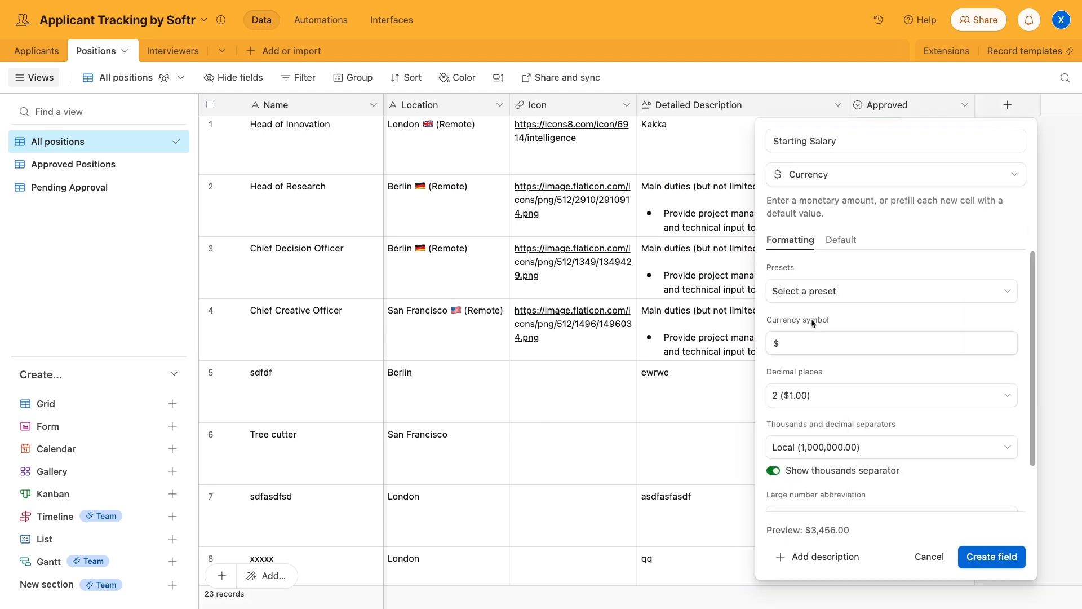
left_click(1000, 558)
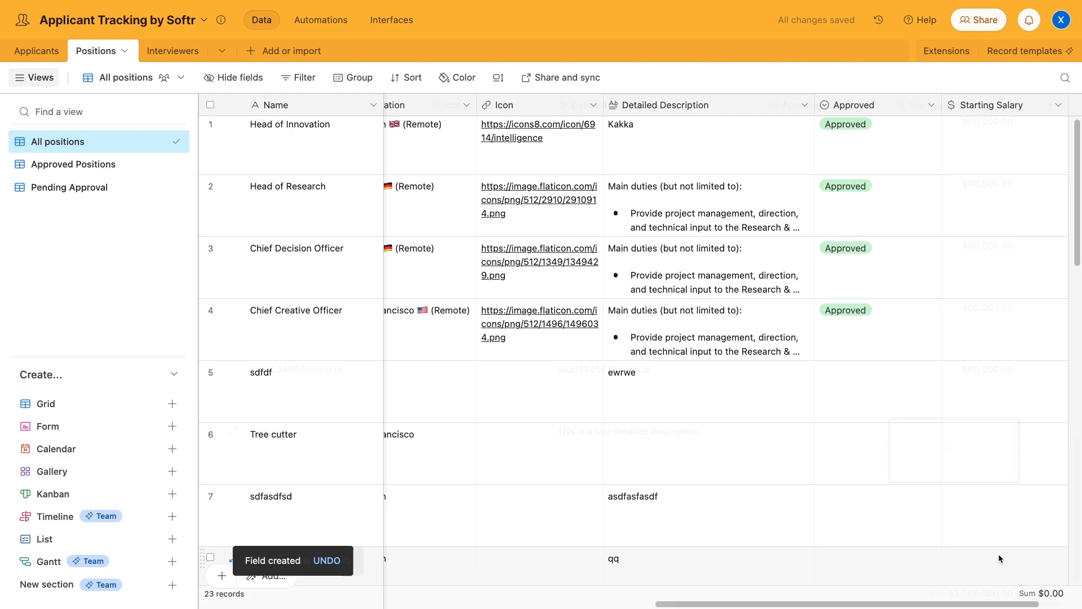
type("185000")
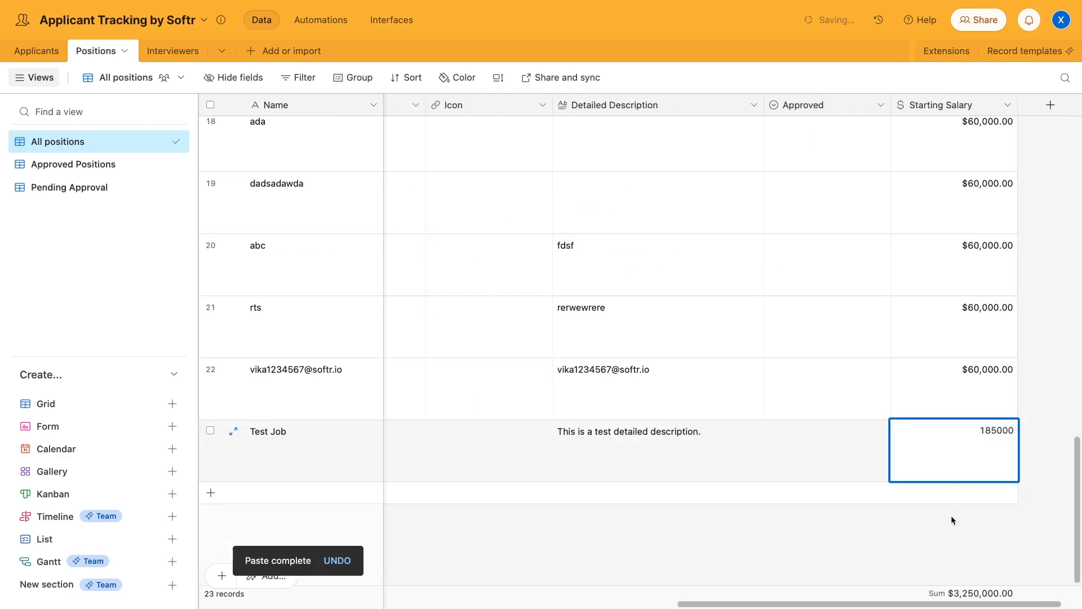
left_click(956, 537)
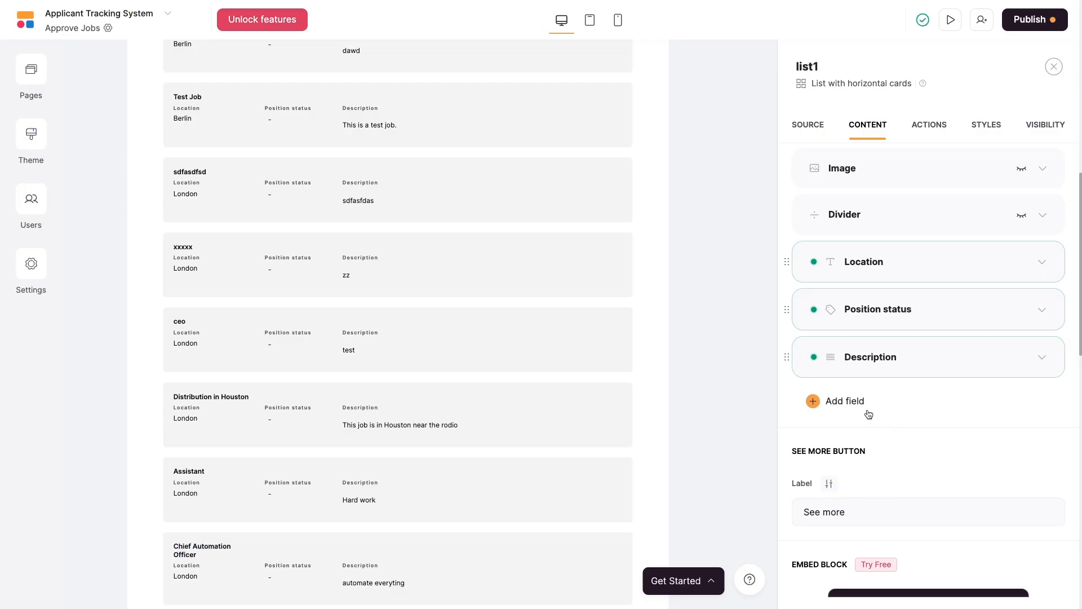
Add a text field showing Starting Salary, labelled 'Starting Salary', to the job cards and preview the page.
left_click(853, 402)
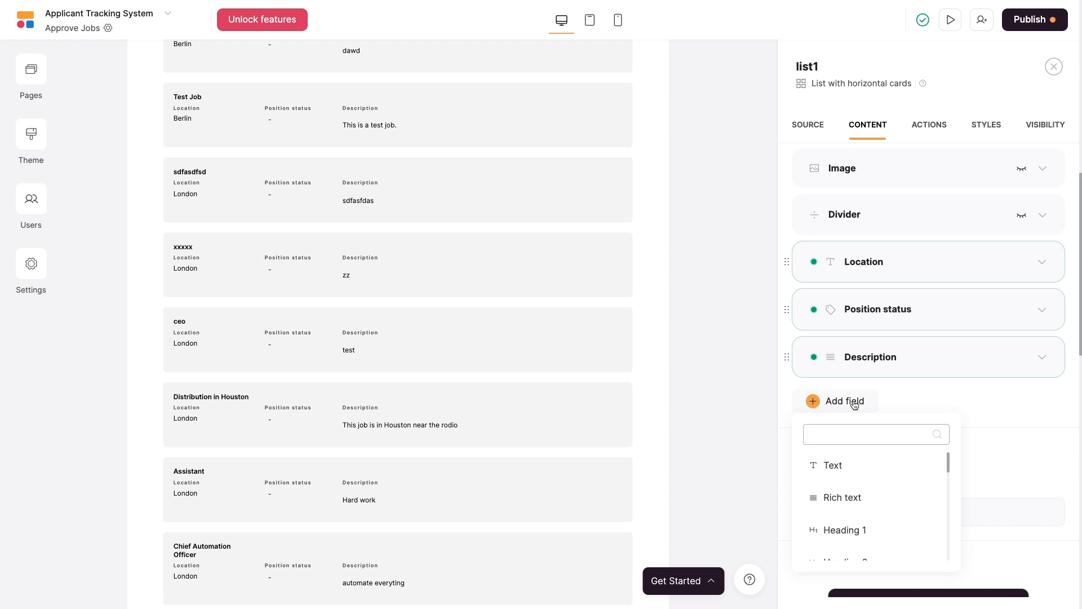
left_click(840, 465)
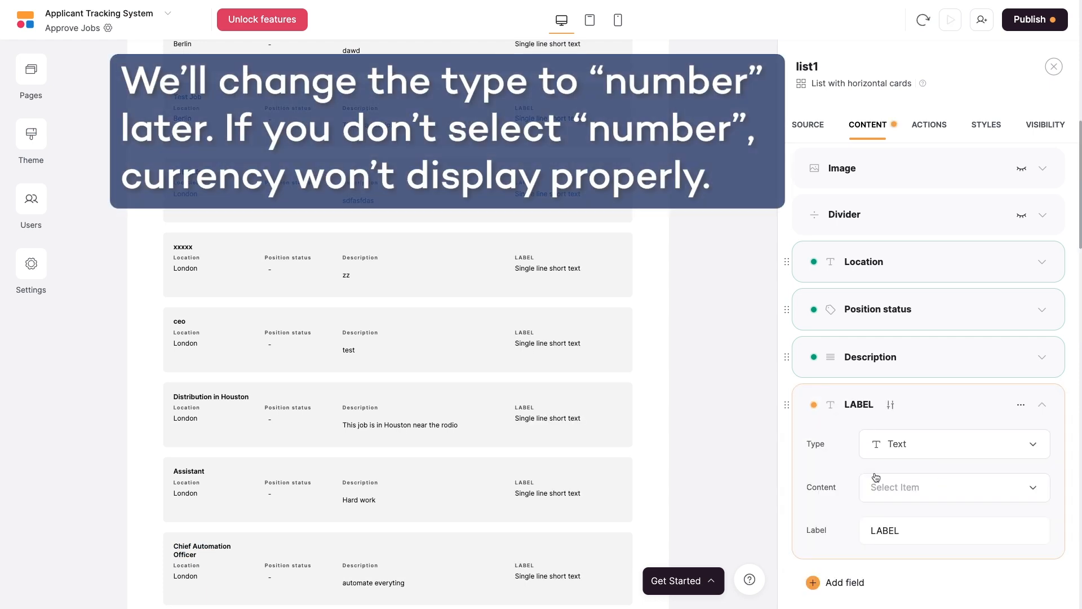
left_click(896, 487)
scroll(949, 447, "down", 5)
left_click(949, 447)
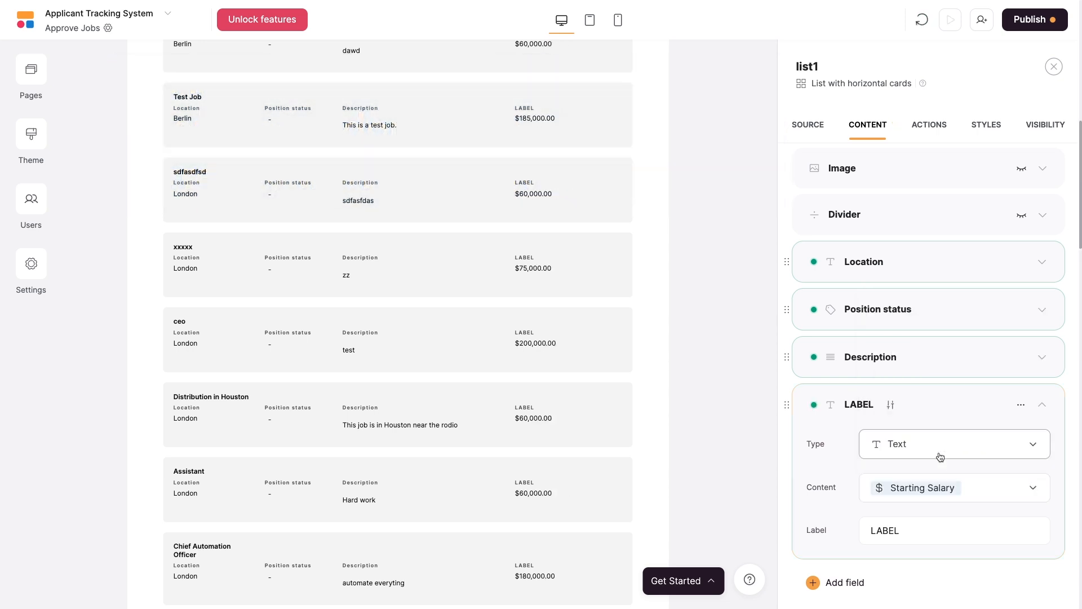
scroll(941, 479, "down", 1)
double_click(914, 478)
type("Starting Salary")
left_click(913, 505)
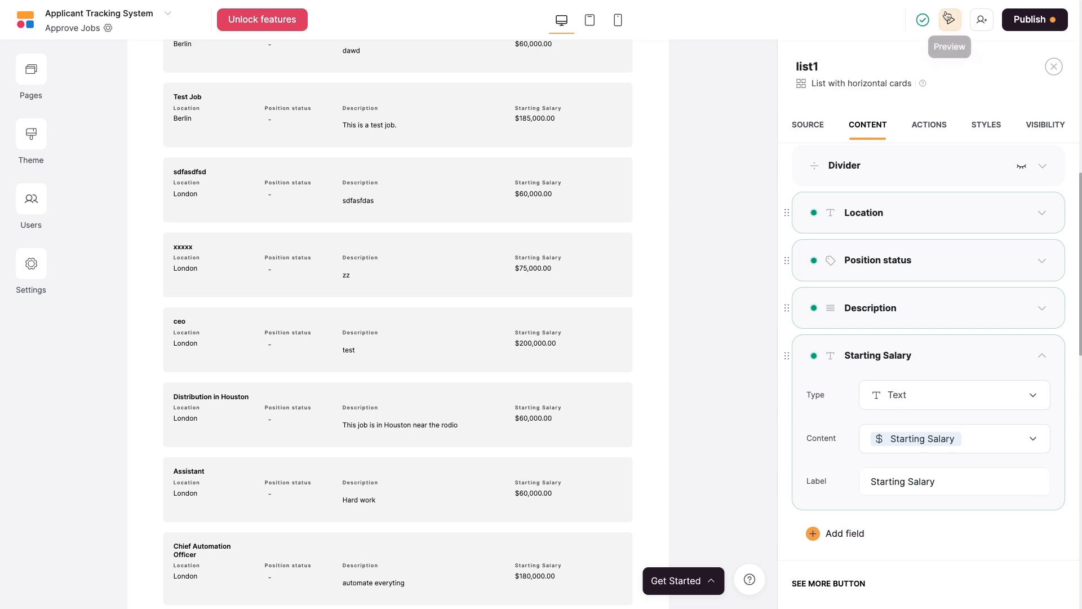
left_click(950, 18)
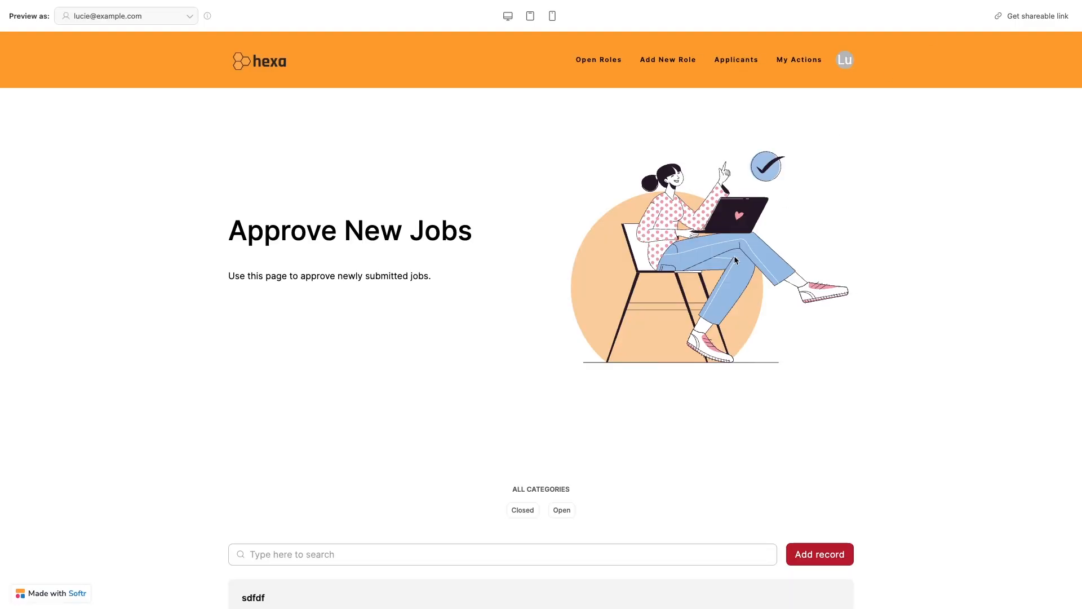
In preview, try adding a job record, find the form unconfigured, and close it.
scroll(734, 256, "down", 7)
scroll(734, 255, "down", 1)
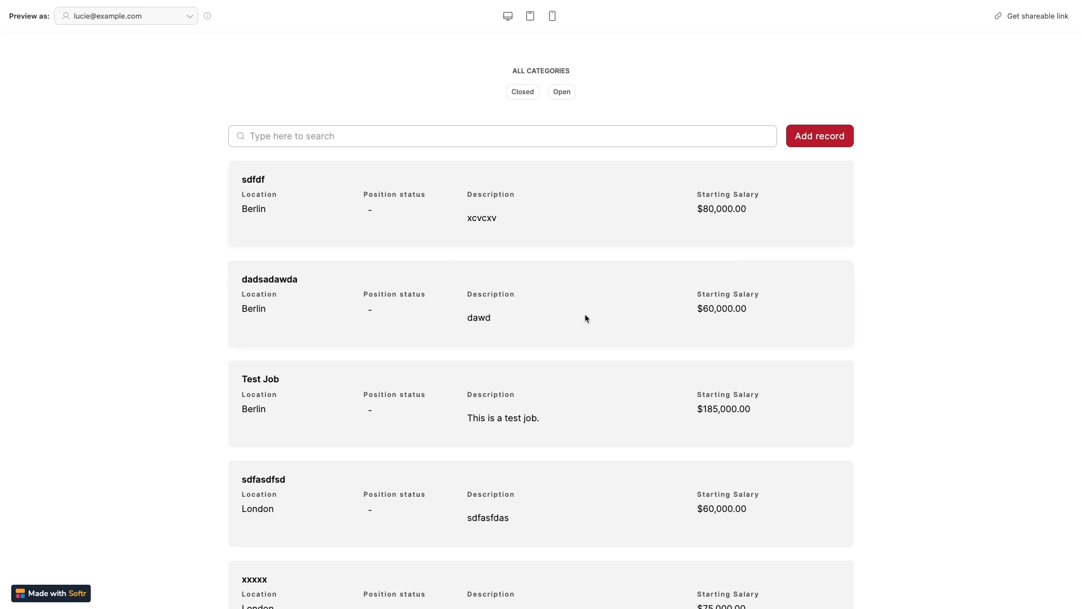
left_click(798, 138)
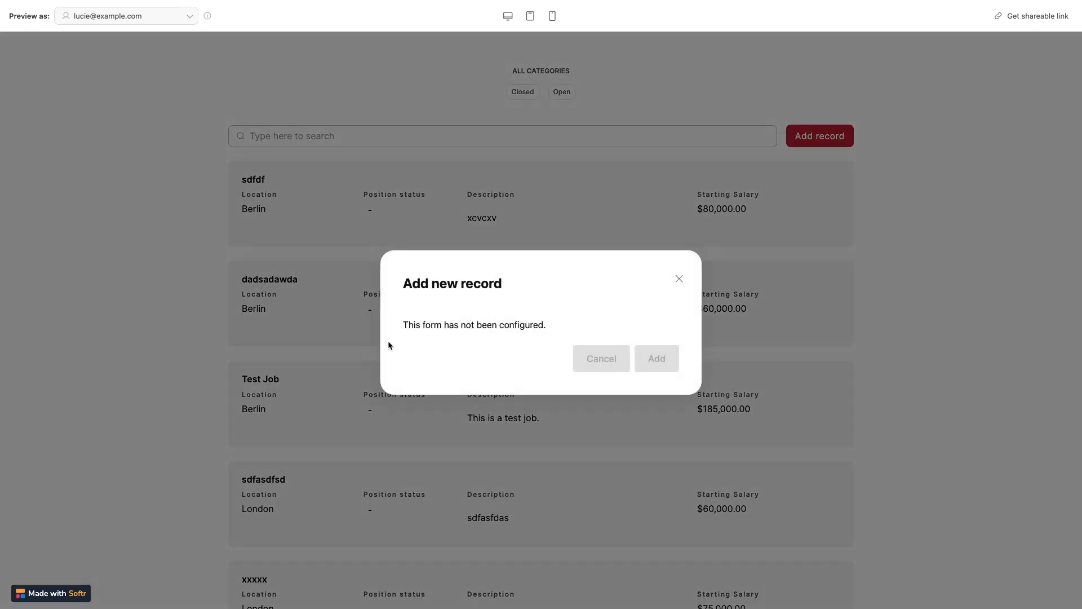
left_click(679, 279)
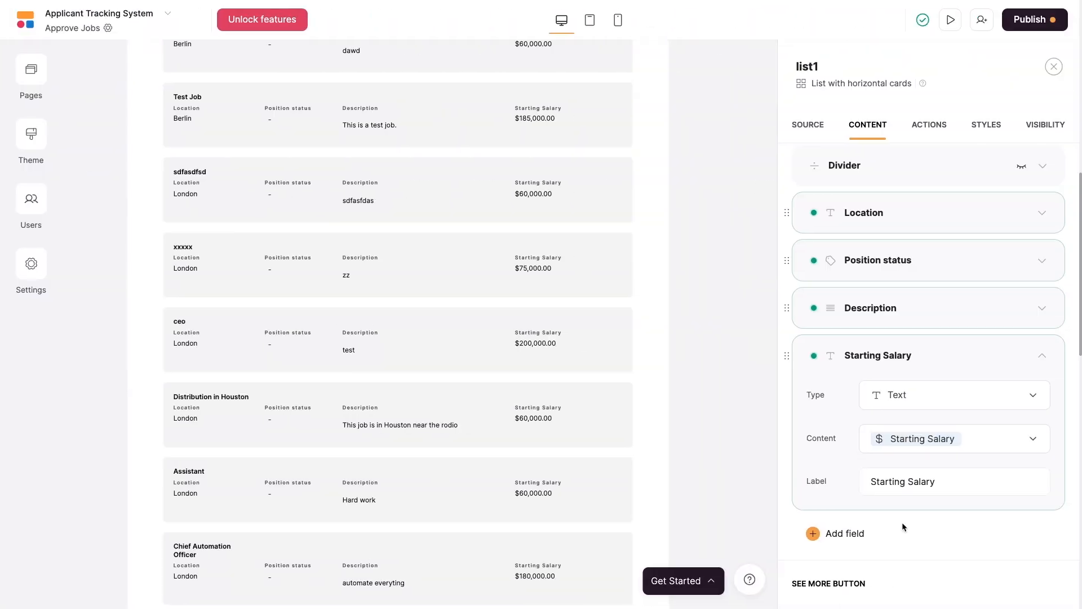
Expand the Add record topbar button's settings in list1's action settings.
left_click(923, 125)
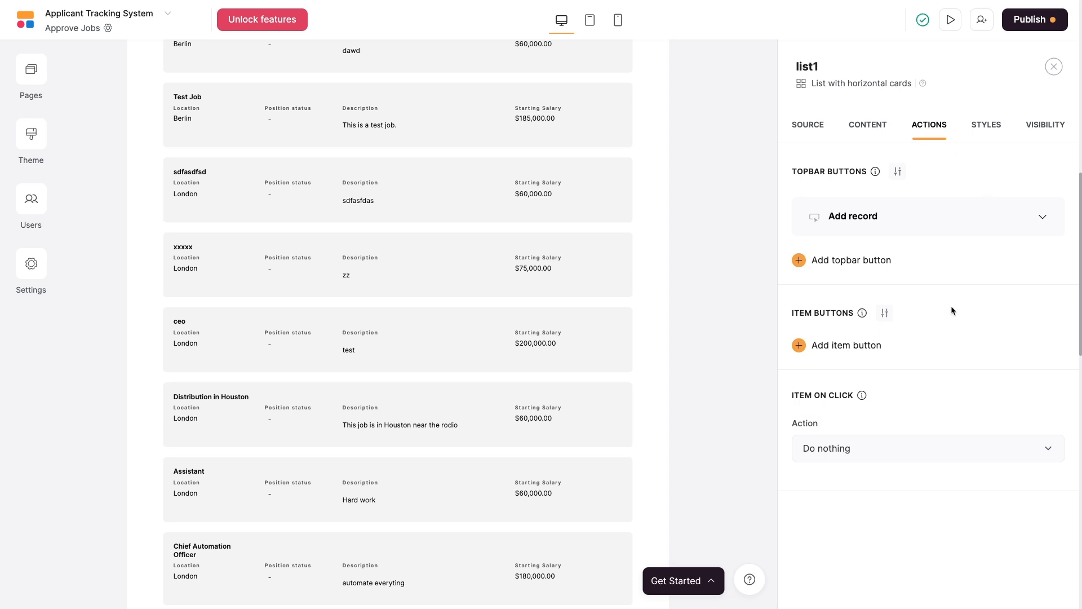
mouse_move(878, 220)
scroll(654, 257, "up", 10)
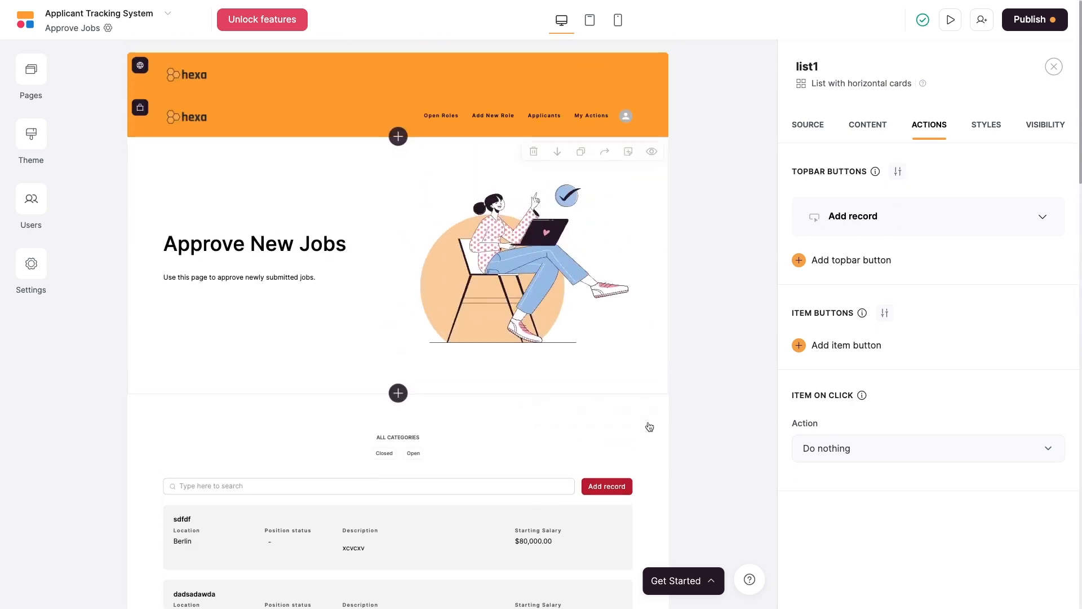
scroll(623, 426, "down", 1)
scroll(621, 425, "down", 3)
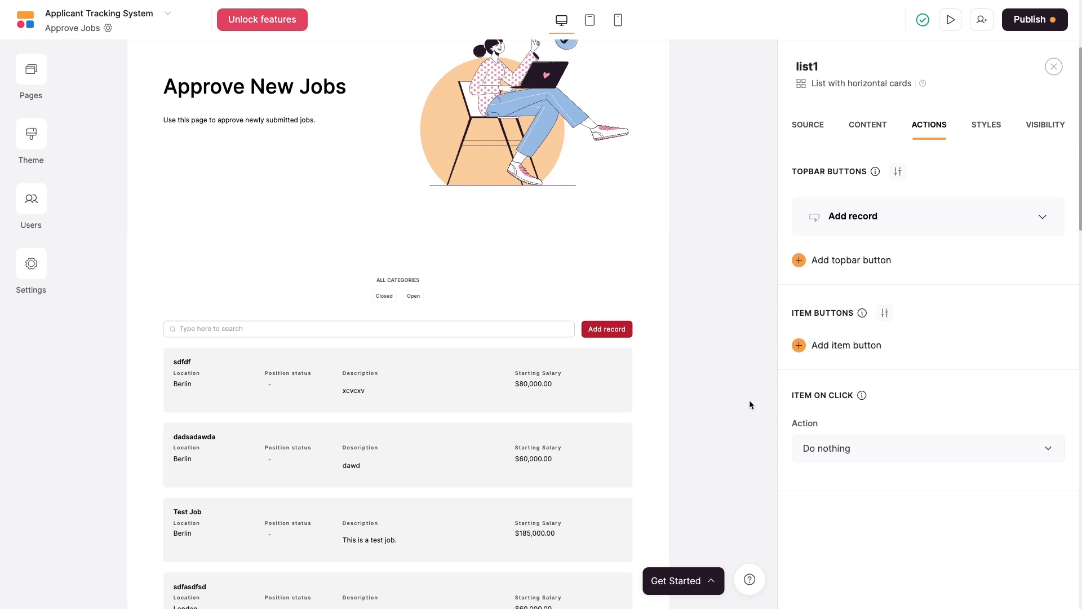
left_click(1042, 215)
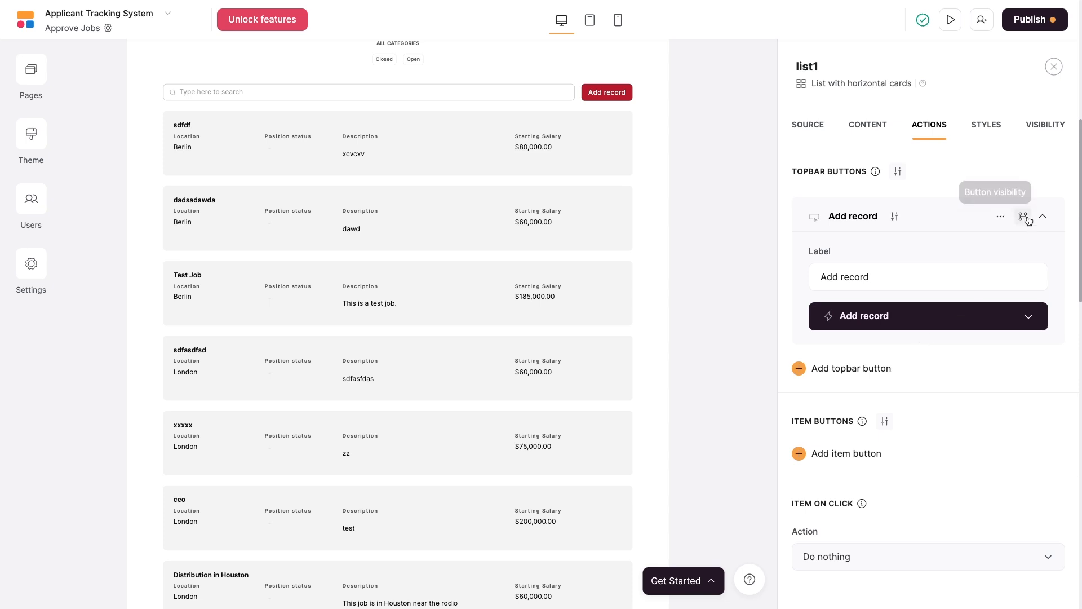
Delete the list's Add record topbar button and browse the per-card item button choices.
left_click(1000, 217)
left_click(954, 271)
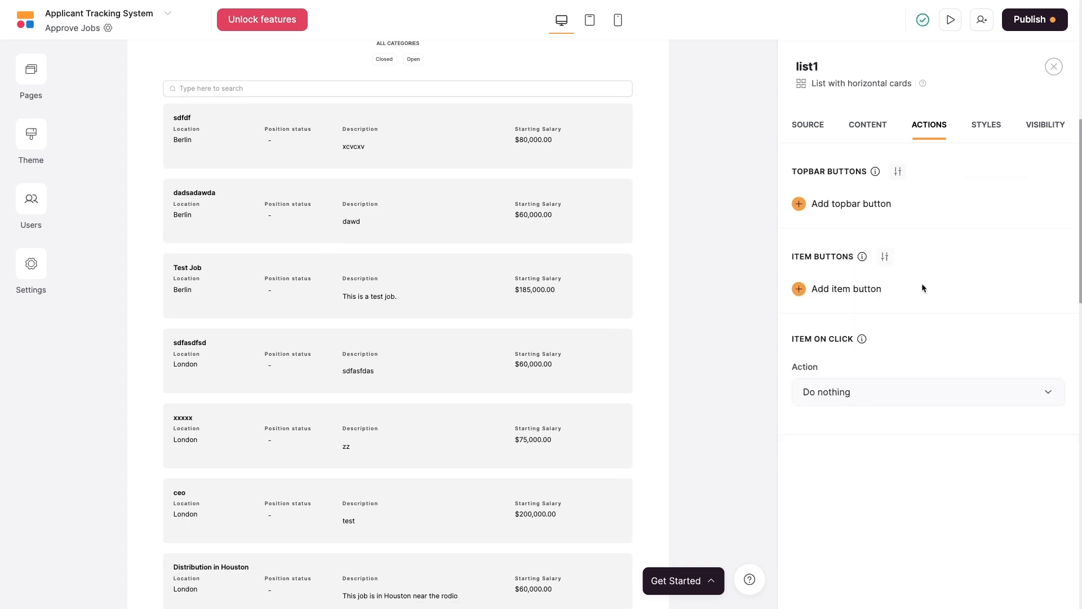
left_click(839, 294)
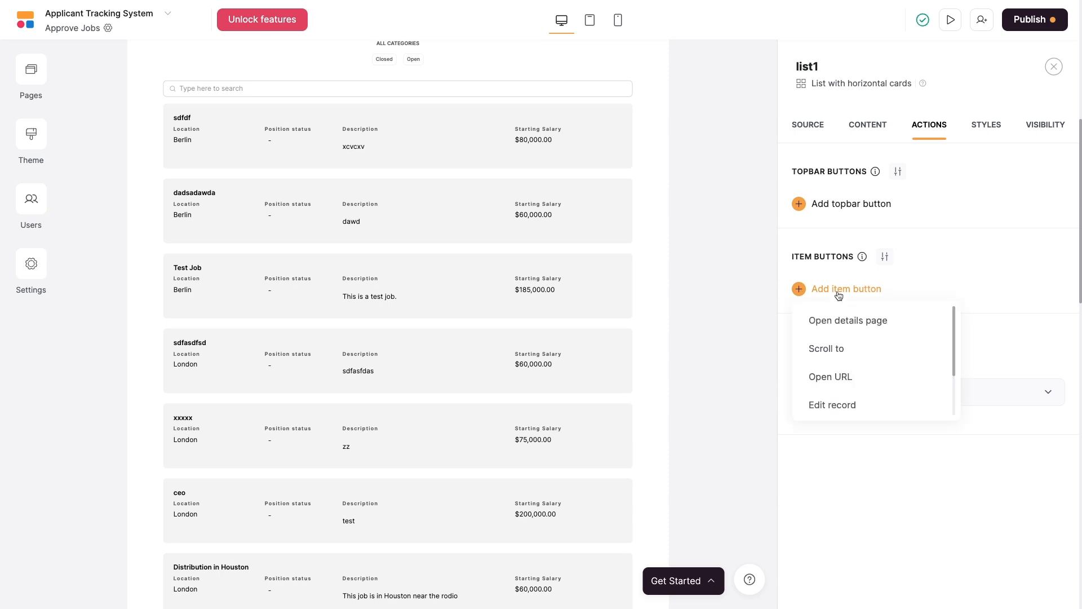
scroll(885, 346, "down", 1)
scroll(887, 346, "up", 1)
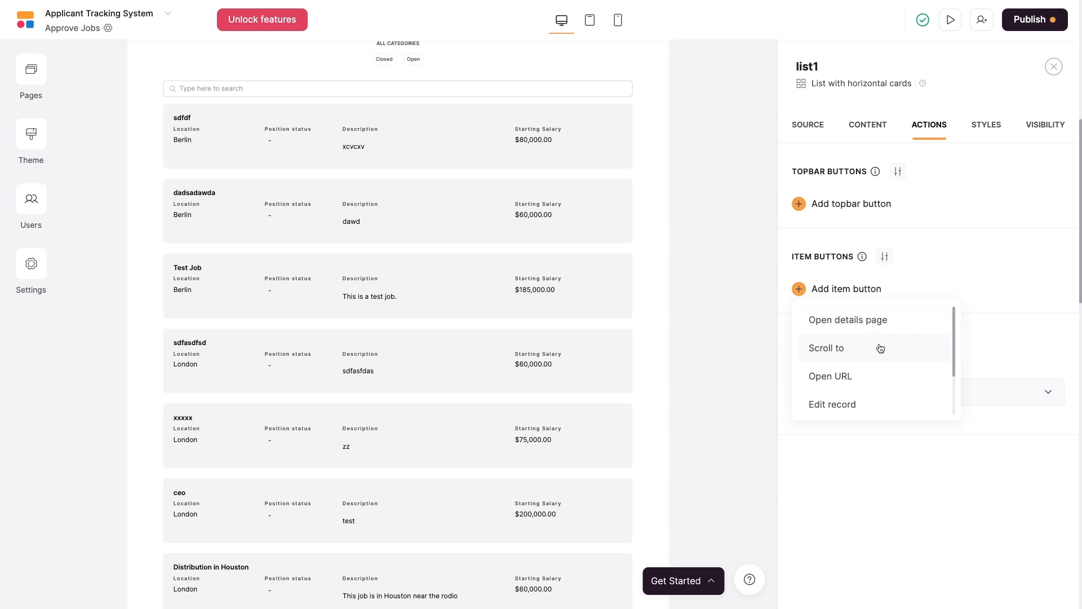
scroll(881, 348, "down", 2)
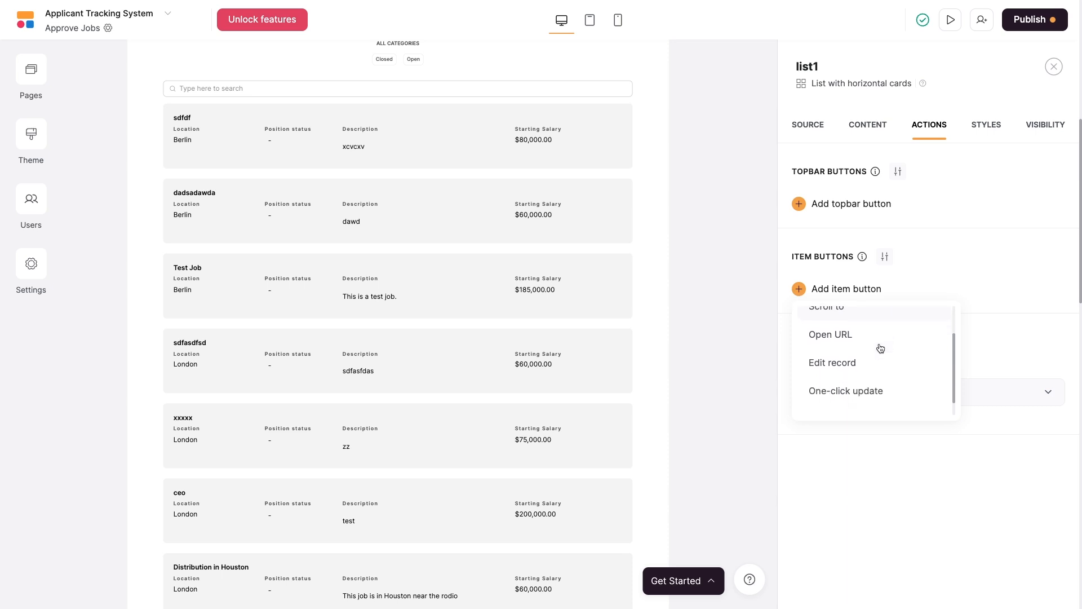
scroll(864, 349, "up", 1)
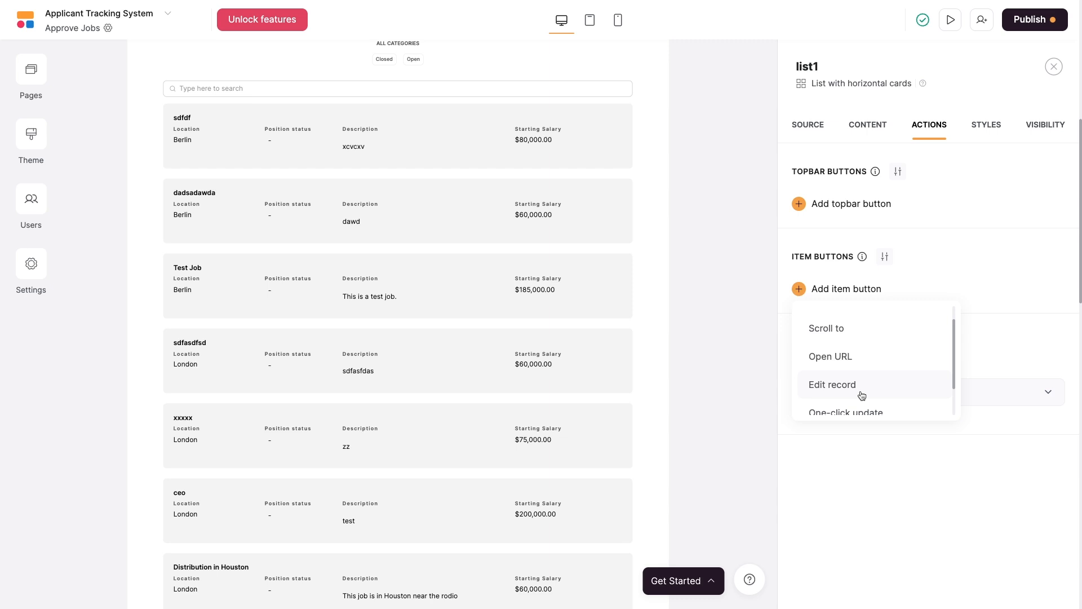
scroll(825, 388, "down", 1)
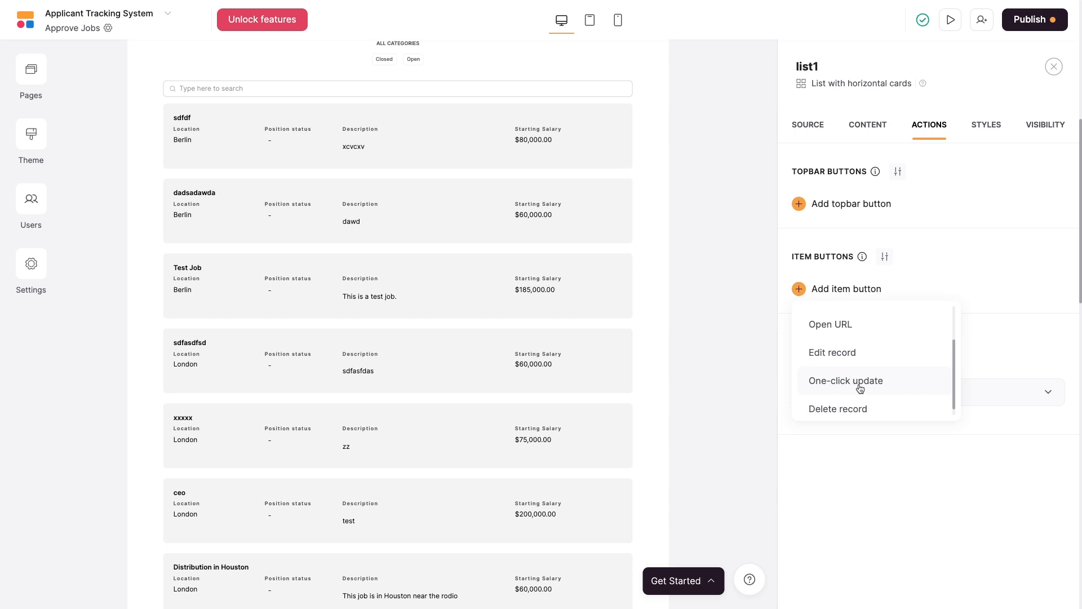
Add an Edit record button to every job card and review its form fields.
left_click(841, 360)
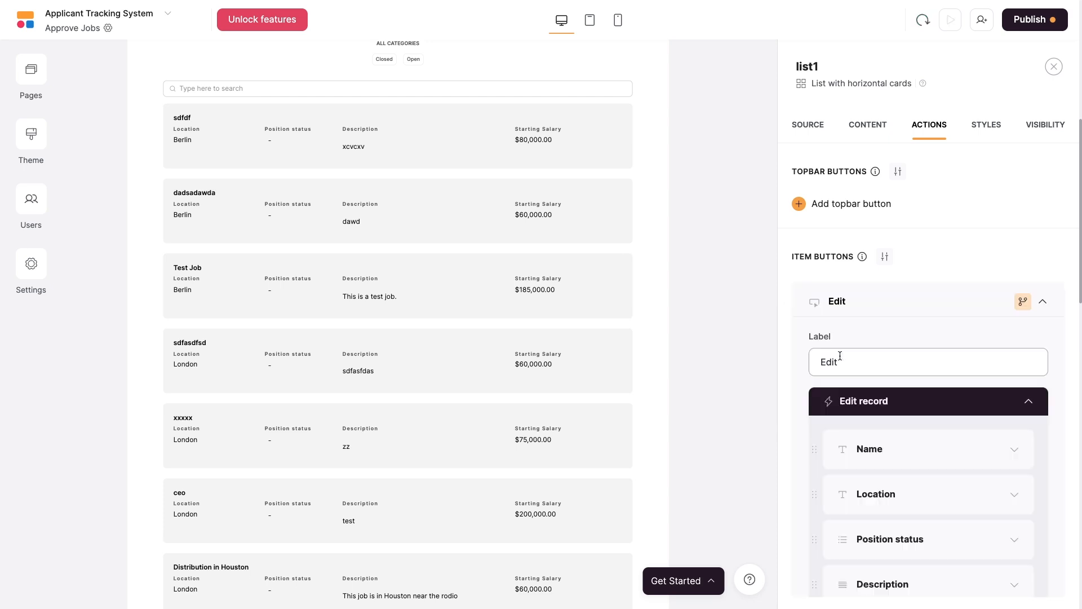
scroll(997, 342, "down", 2)
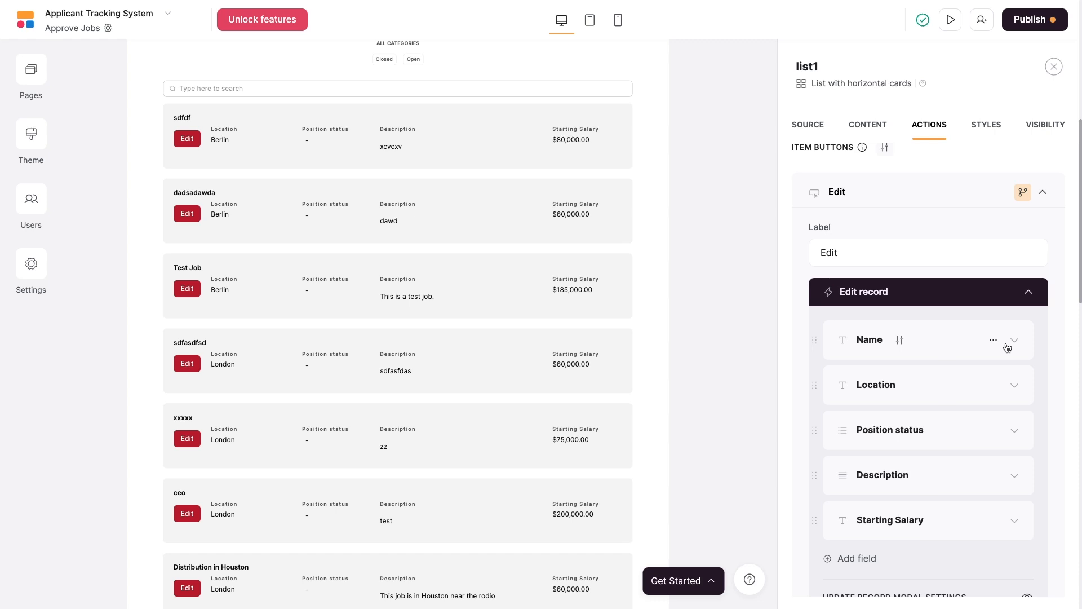
Add a Dropdown field to the edit form mapped to the Approved field.
scroll(1008, 347, "down", 1)
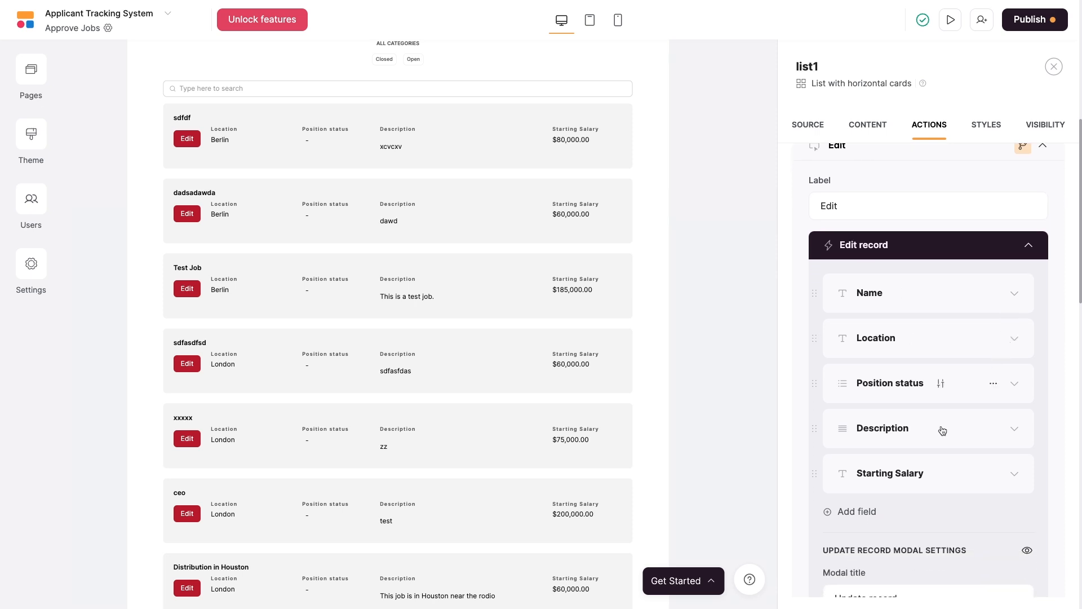
left_click(860, 513)
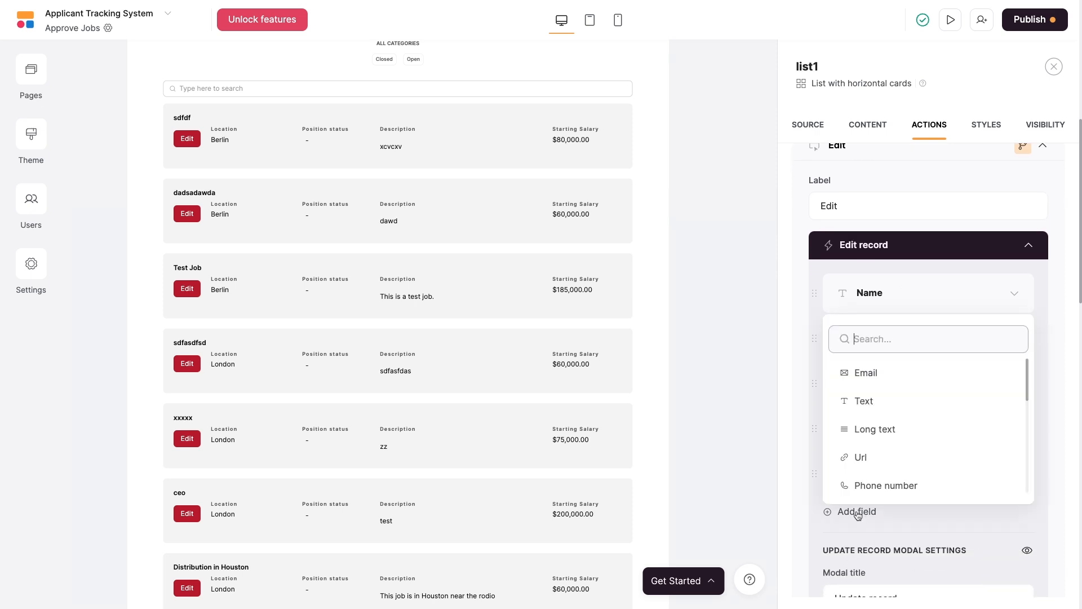
scroll(916, 423, "down", 3)
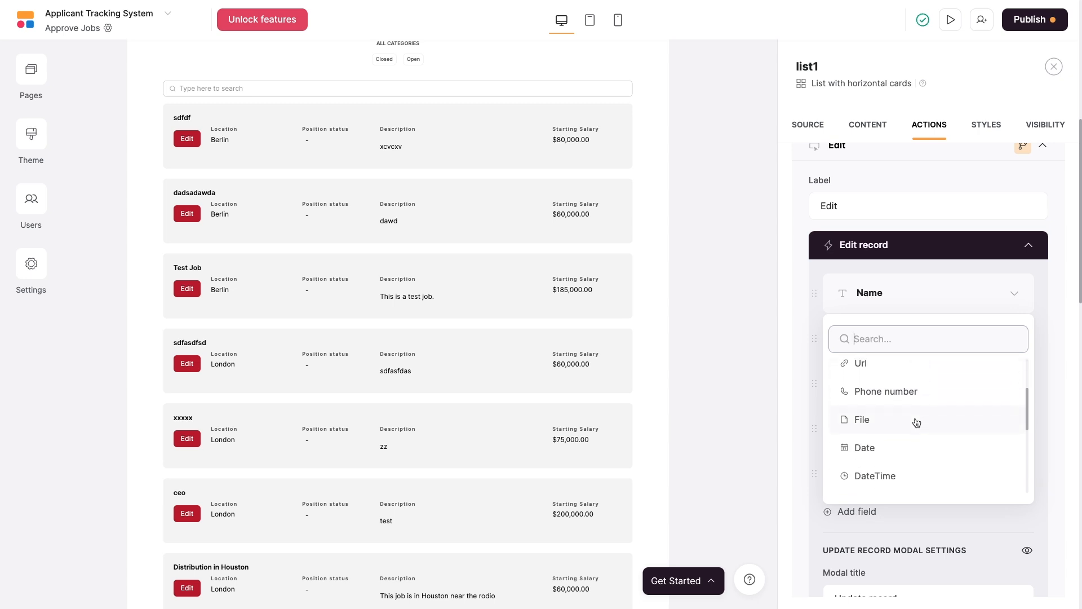
scroll(915, 417, "down", 3)
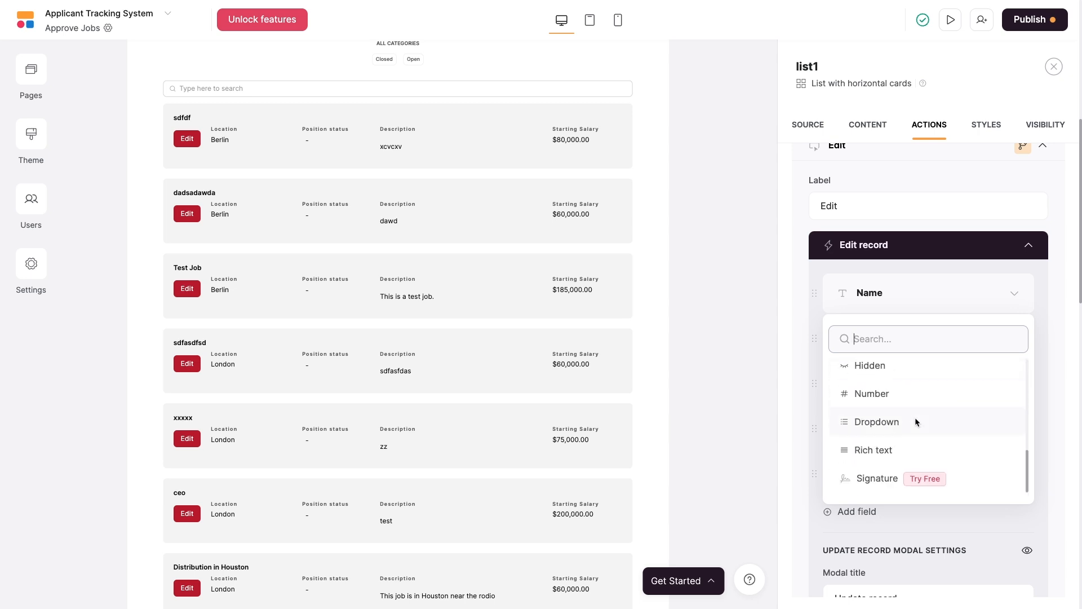
left_click(900, 436)
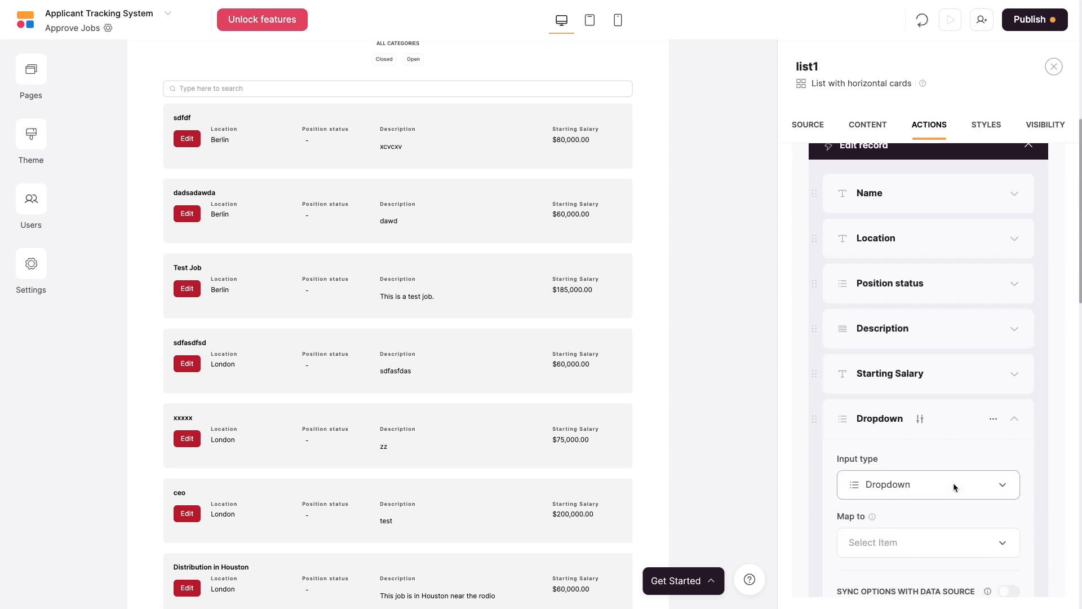
left_click(947, 543)
left_click(898, 451)
scroll(972, 484, "down", 1)
scroll(973, 486, "down", 2)
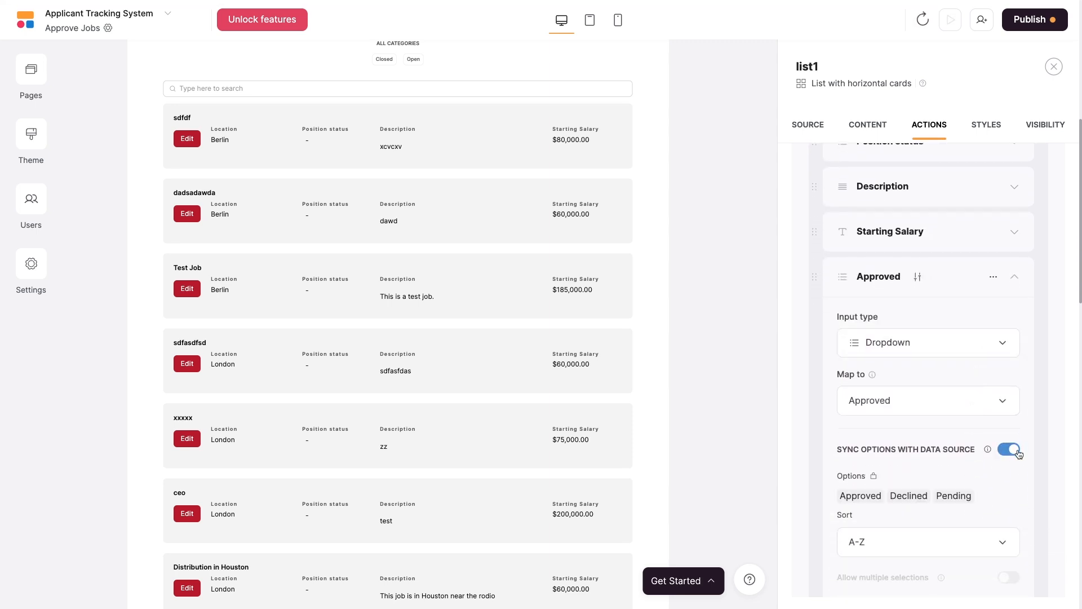
scroll(976, 476, "down", 1)
scroll(976, 476, "down", 2)
Label the dropdown 'Approved?' with placeholder 'Approve or reject this job'.
left_click(935, 466)
type("Approved?")
left_click(928, 524)
type("Approve or reject this job")
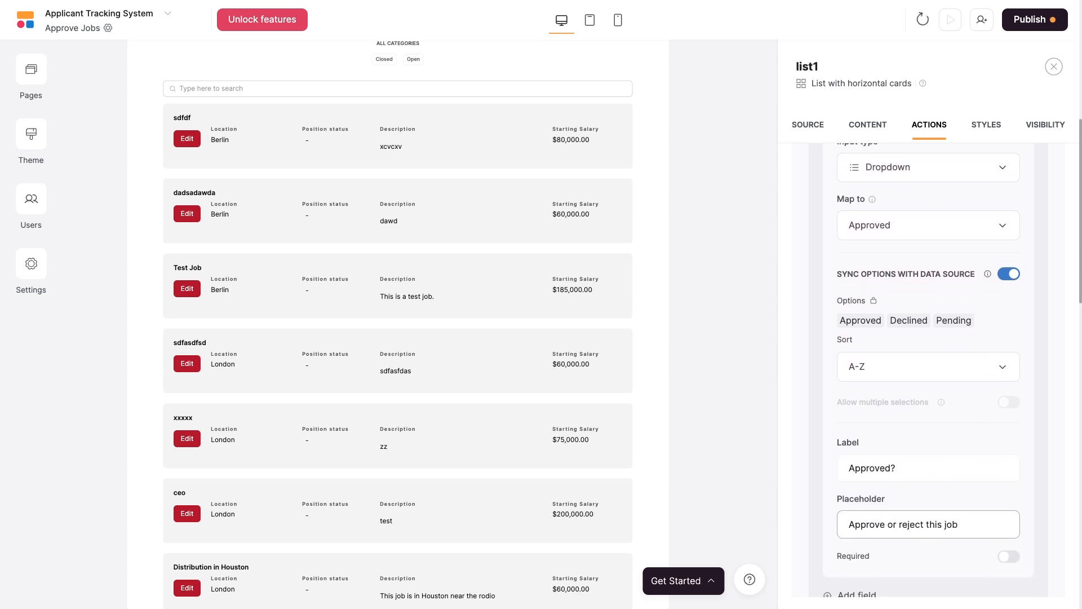
left_click(903, 550)
scroll(902, 553, "down", 9)
scroll(963, 522, "up", 1)
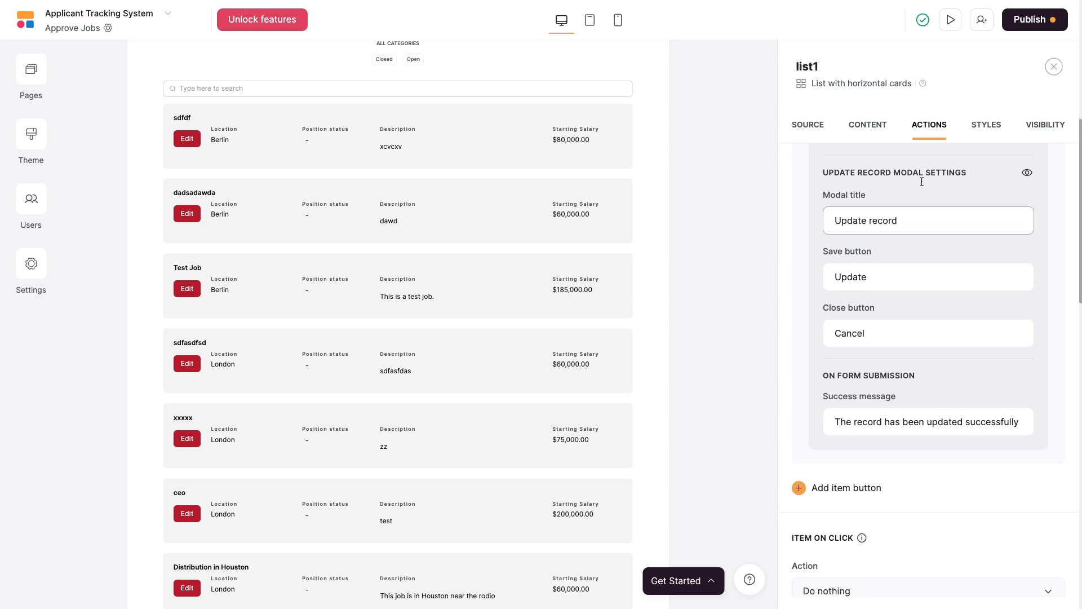
In preview, rename the sdfdf job to 'Test record - updated through Softr', mark it Approved, and update.
left_click(953, 25)
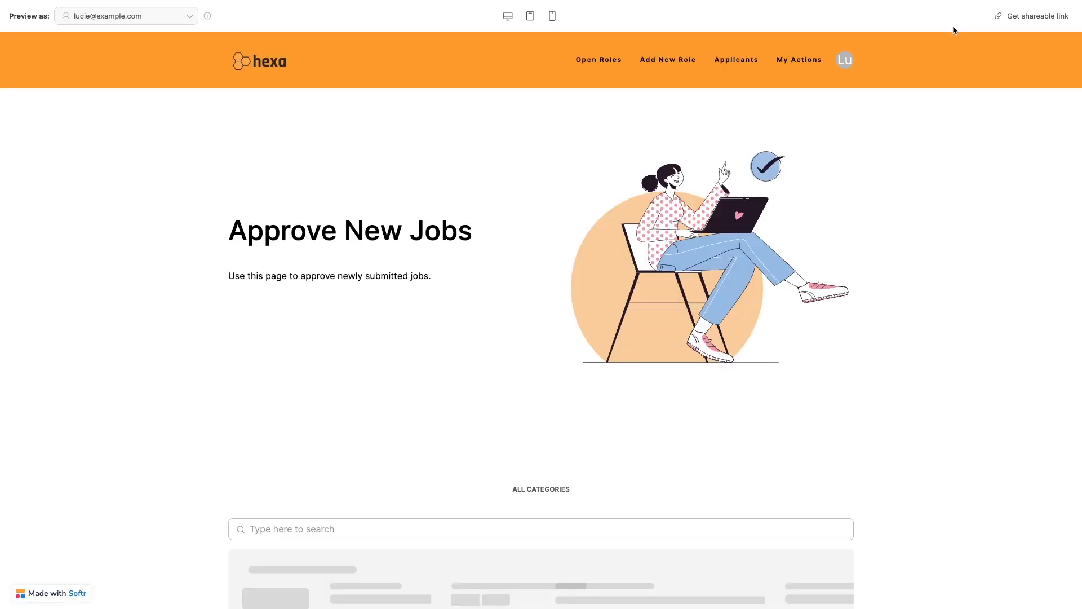
scroll(651, 237, "down", 5)
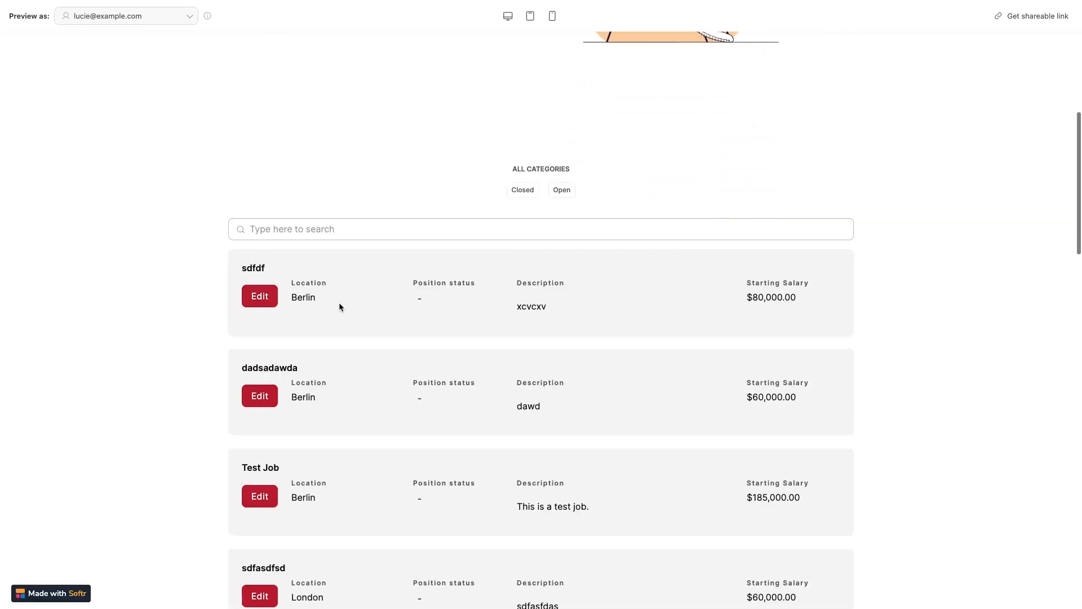
left_click(253, 299)
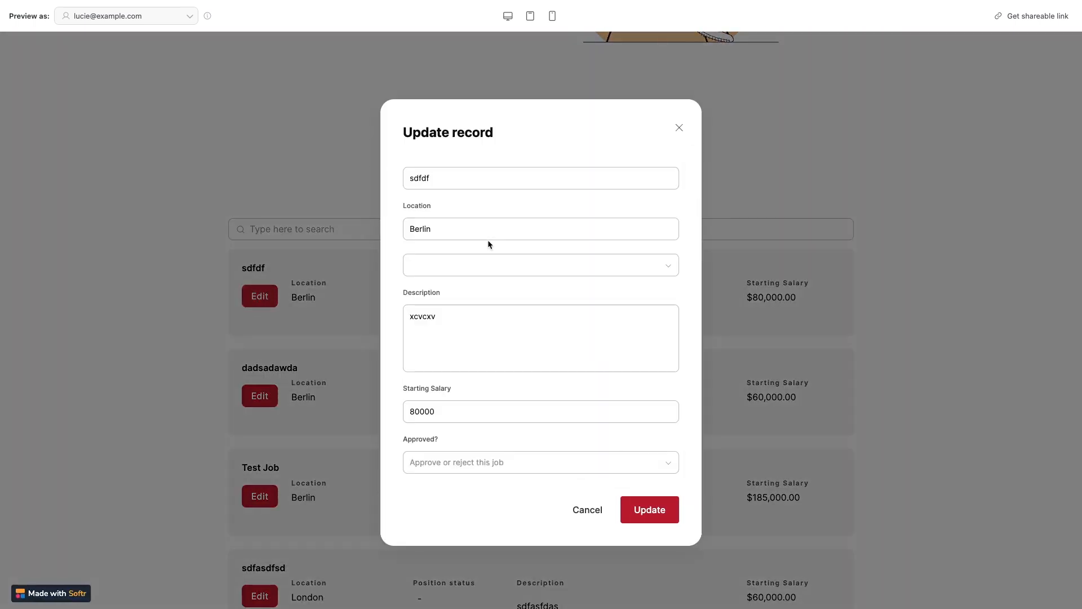
left_click(449, 179)
key("ctrl+a")
type("Test r")
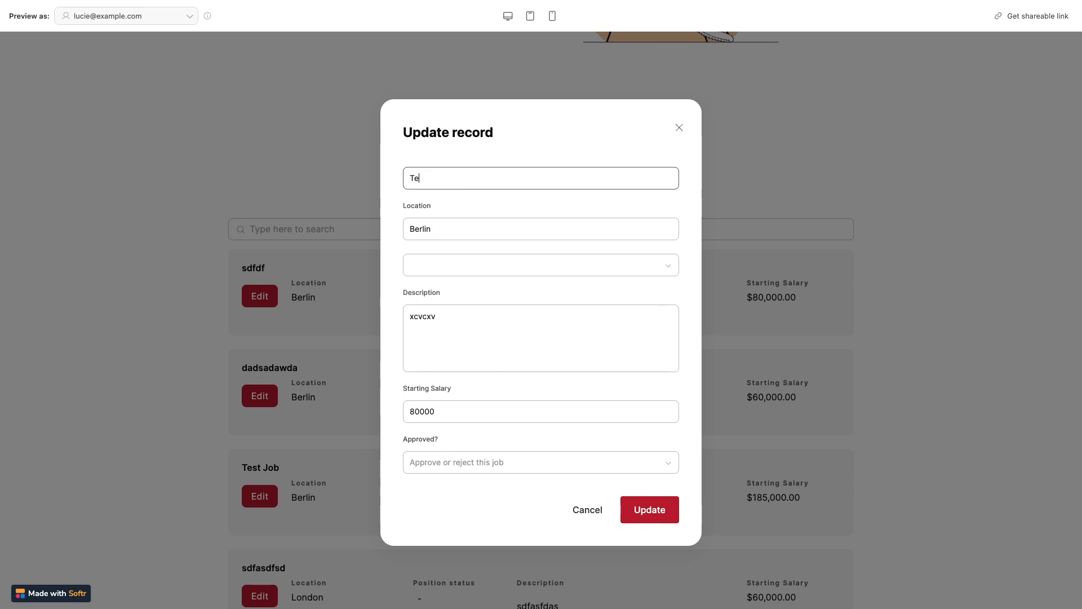
type("ecord -upda")
key("BackSpace")
key("BackSpace")
key("BackSpace")
key("BackSpace")
type("updated through Softr")
left_click(479, 463)
left_click(460, 483)
left_click(651, 510)
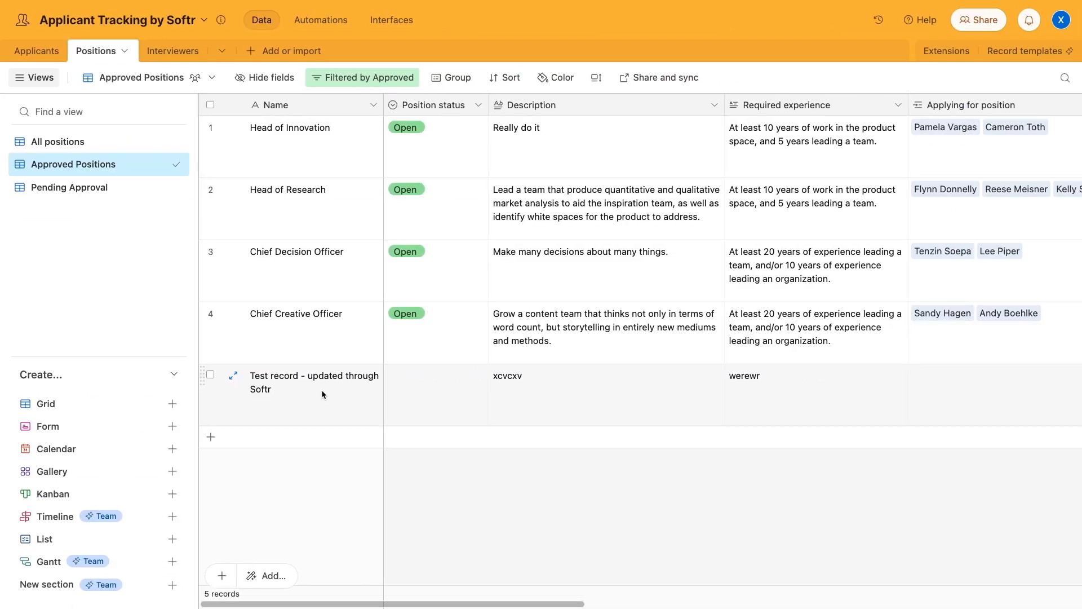
left_click(321, 394)
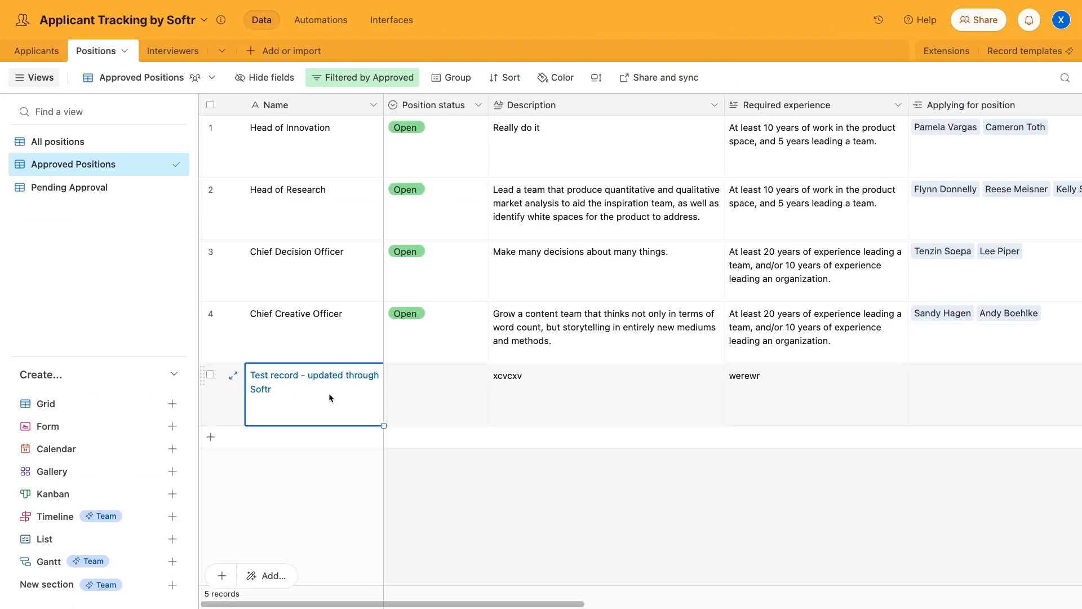
left_click(334, 465)
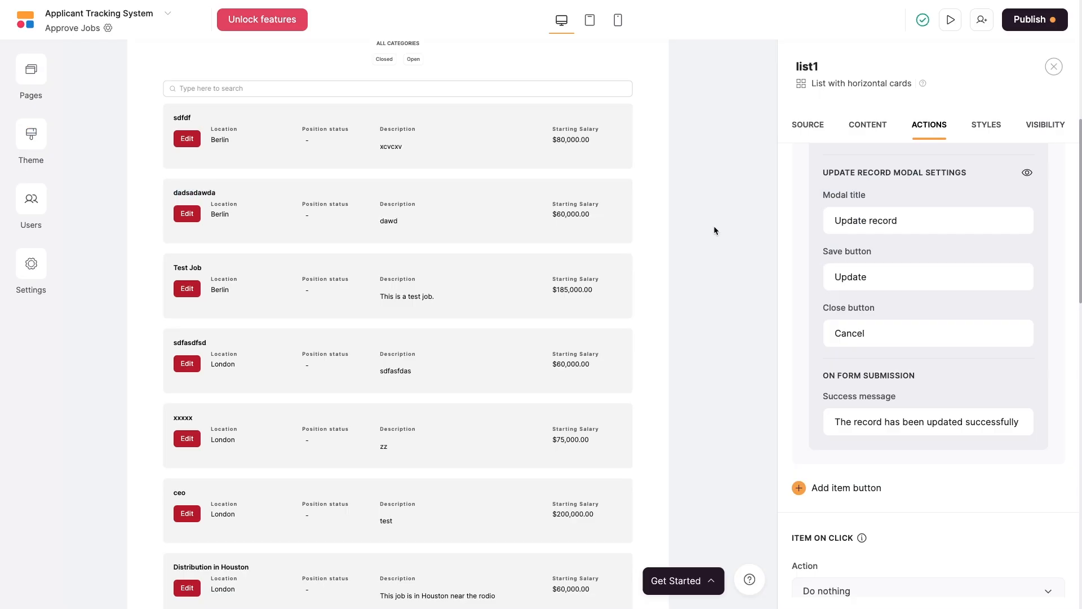
Publish the app, open the live site in a new tab, and sign in as the interviewer.
left_click(1018, 25)
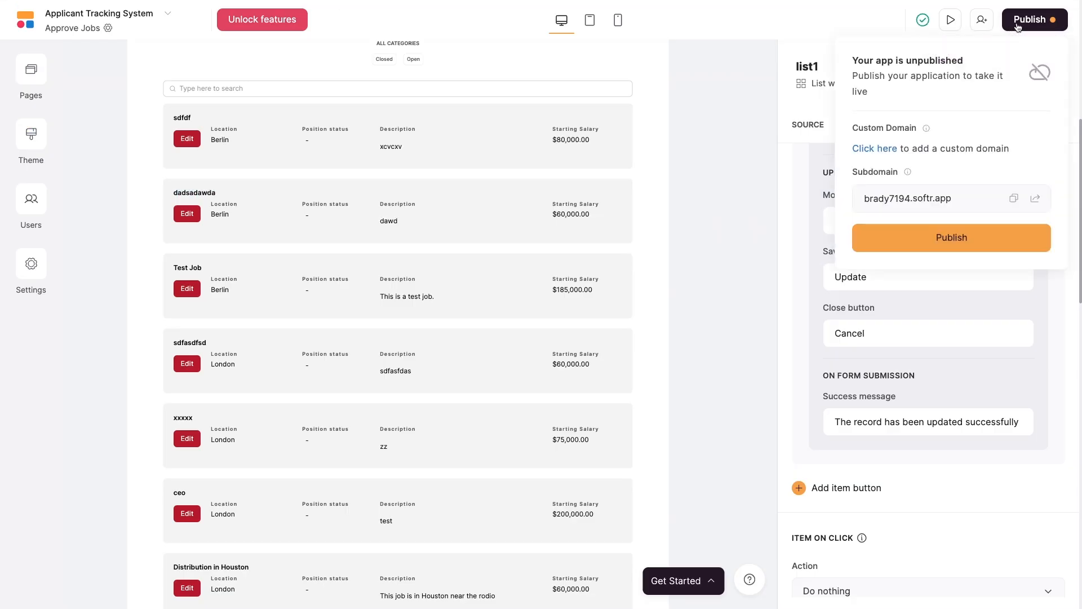
left_click(964, 239)
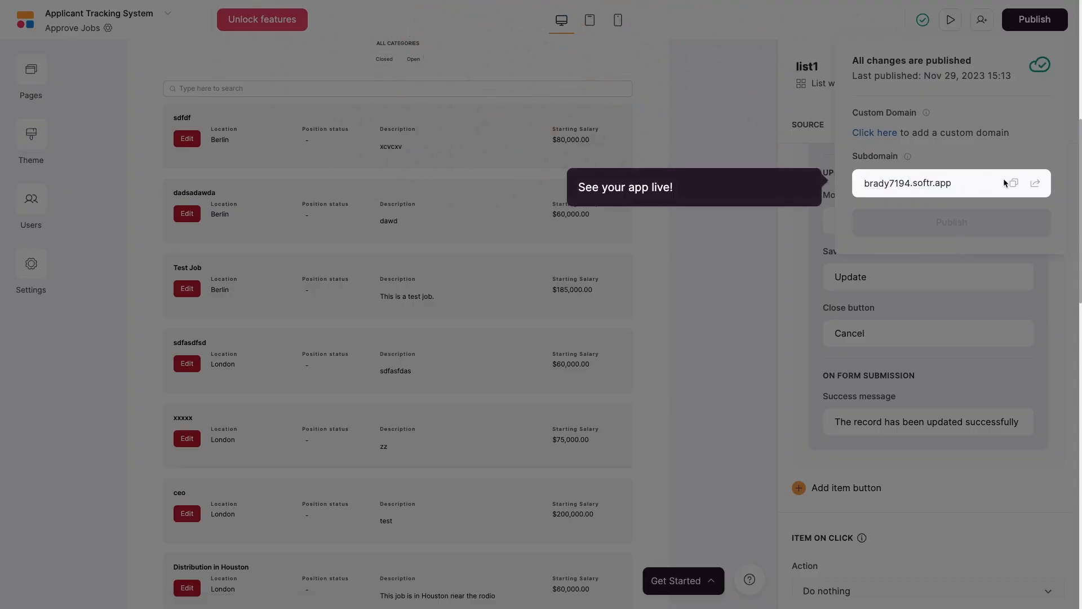
left_click(1036, 184)
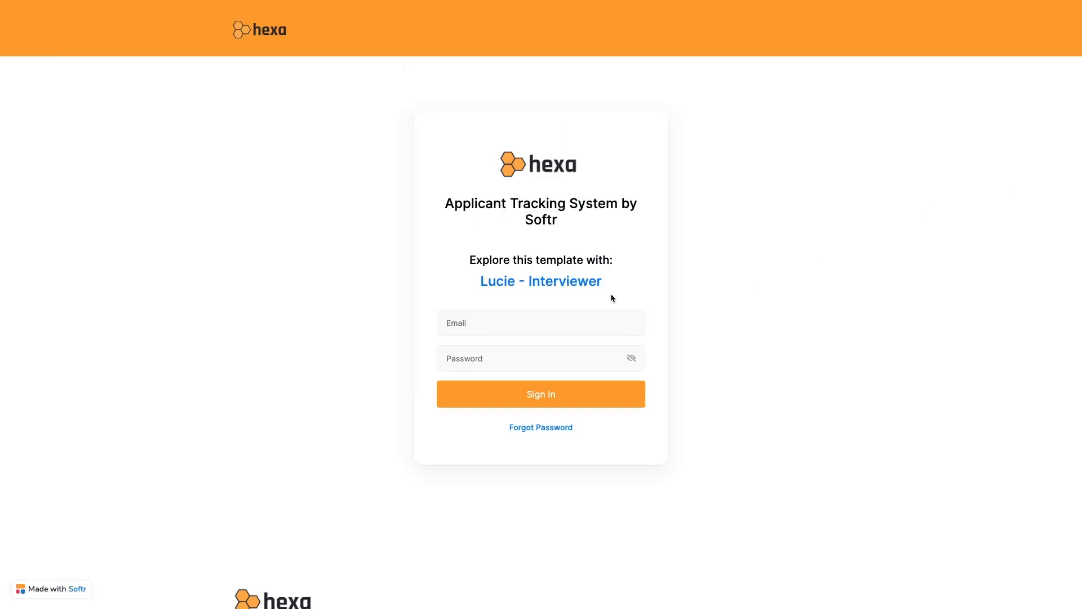
left_click(572, 285)
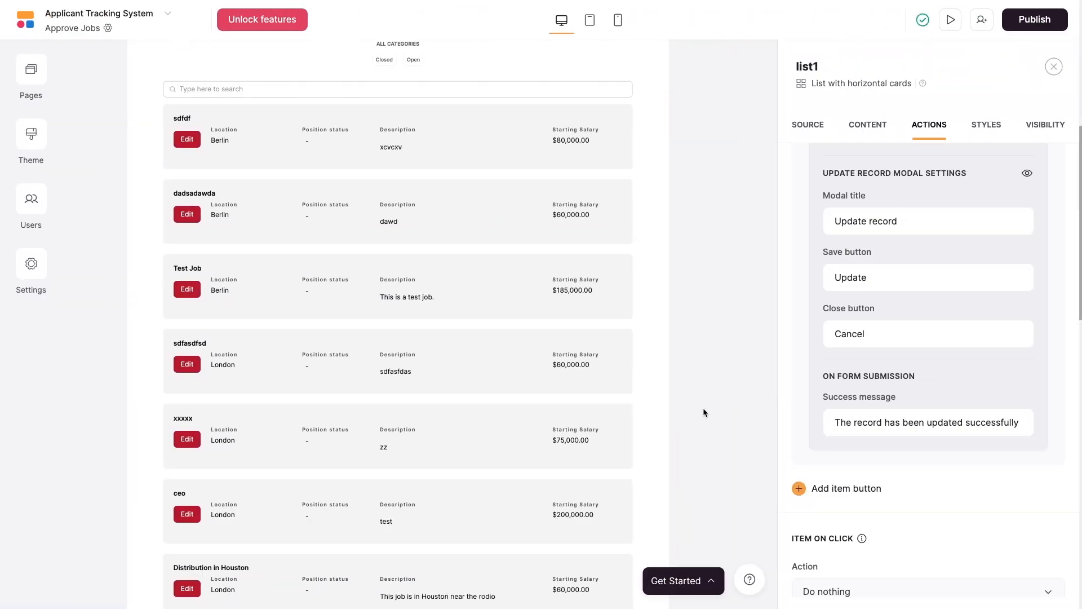
Switch the editor to the Home page and select its navigation header.
left_click(34, 75)
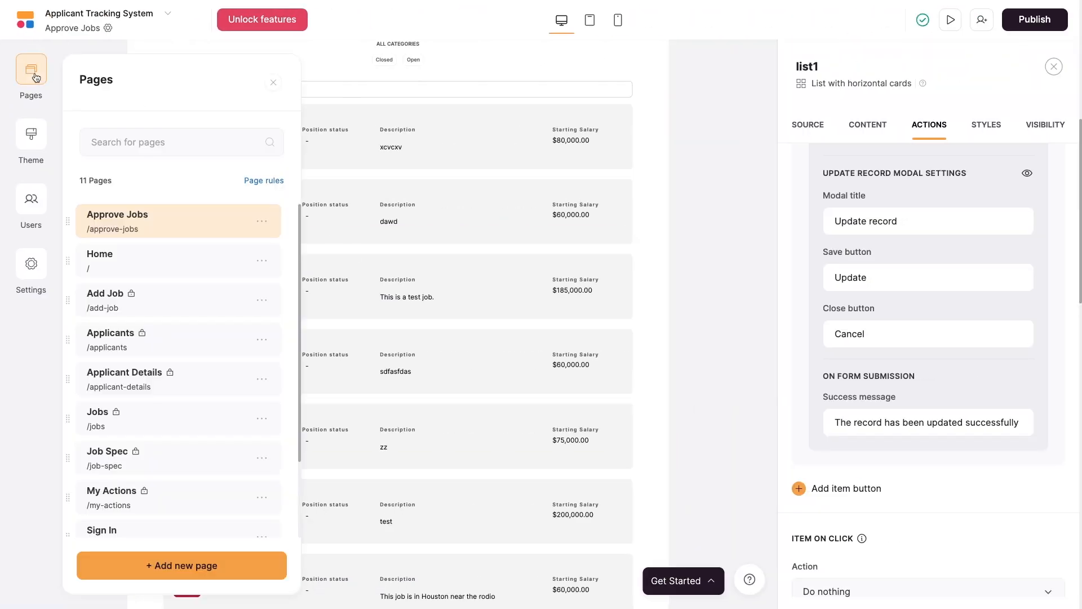
left_click(137, 262)
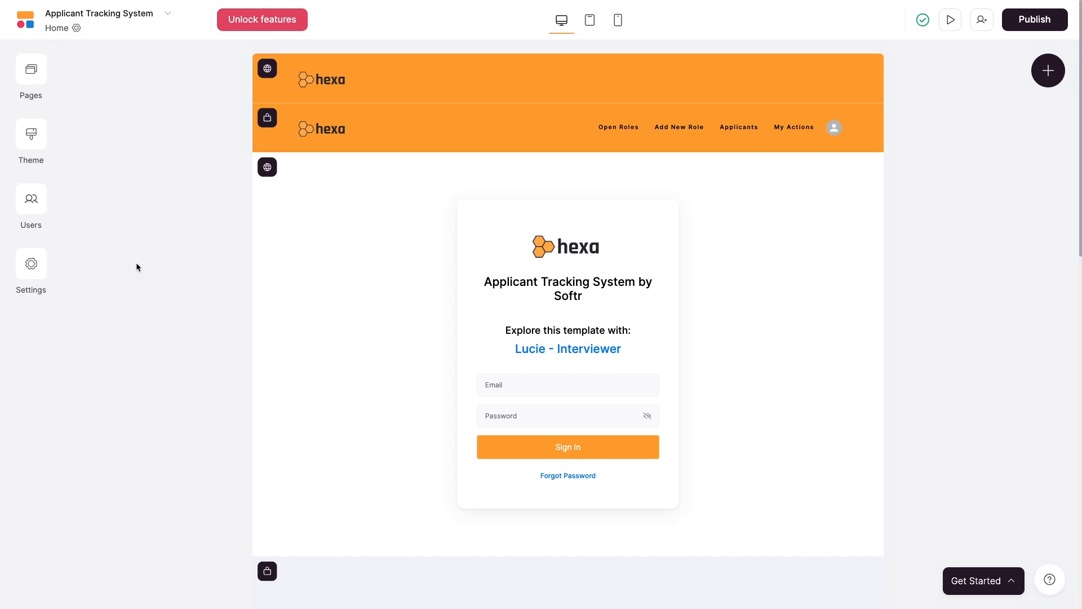
left_click(459, 132)
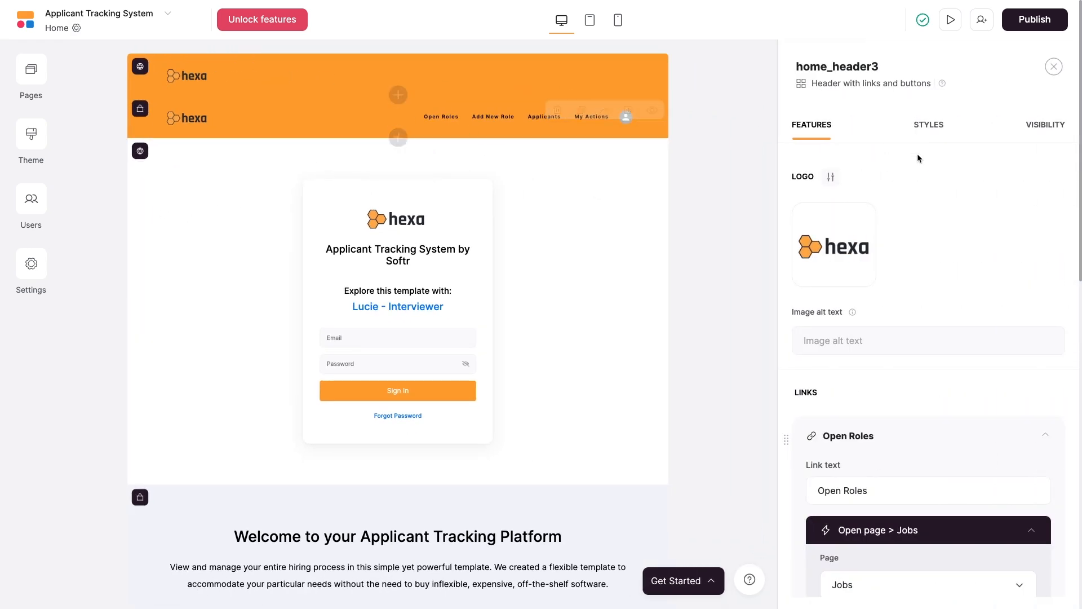
scroll(928, 243, "down", 8)
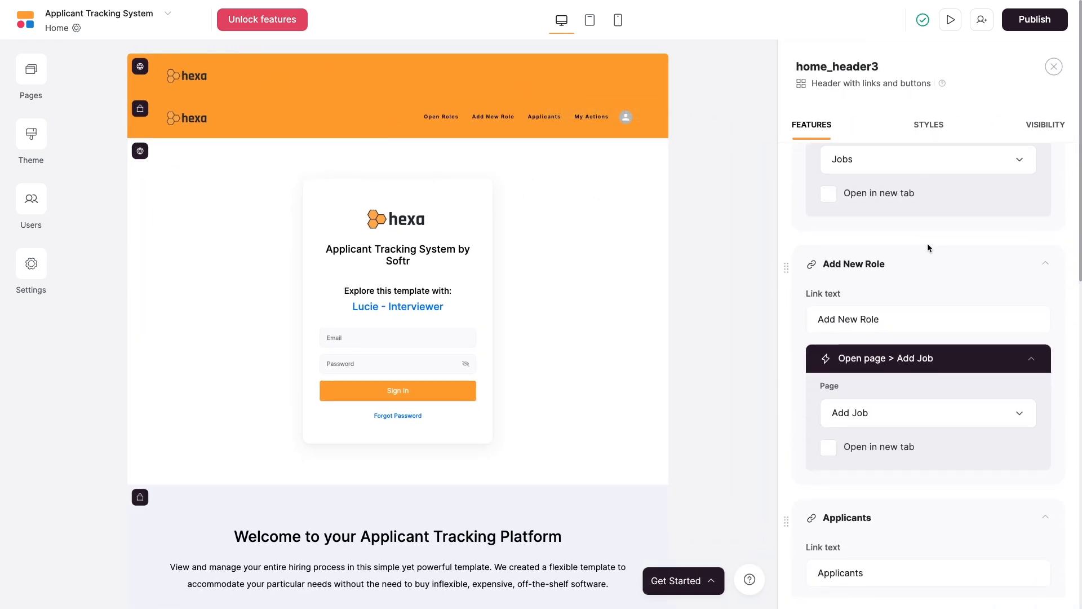
scroll(928, 243, "down", 12)
scroll(928, 242, "up", 2)
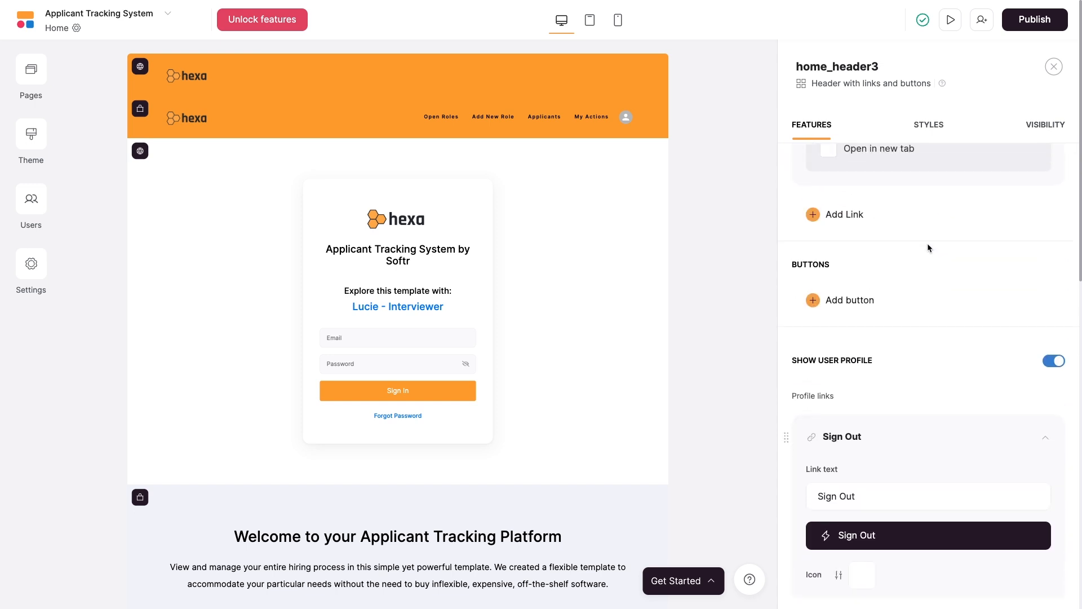
Add a Review Jobs header link that opens the Approve Jobs page, then publish.
left_click(851, 255)
left_click(910, 309)
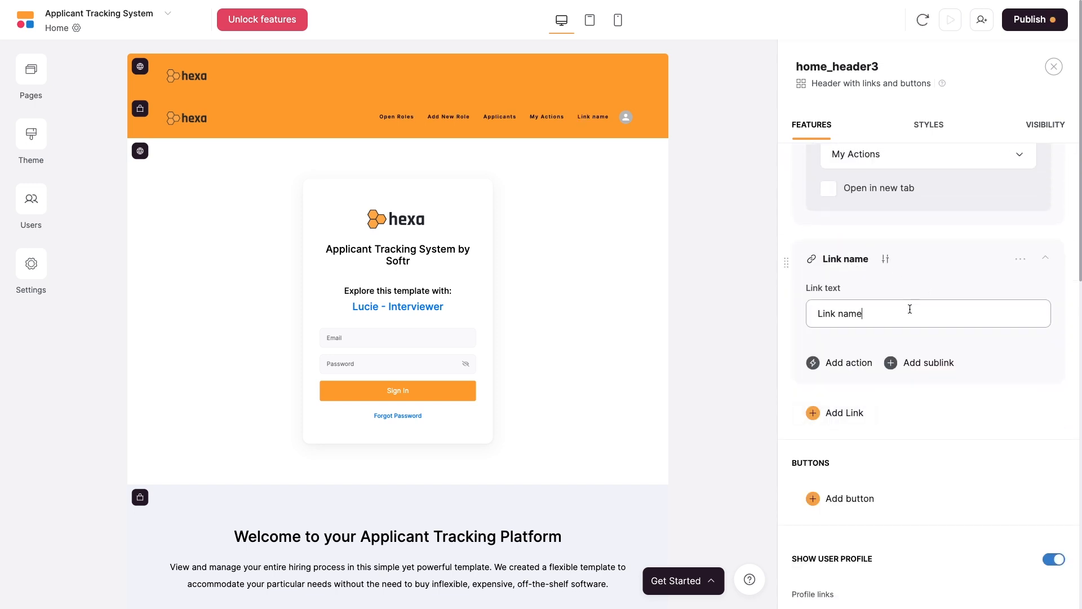
key("ctrl+a")
type("Review Jobs")
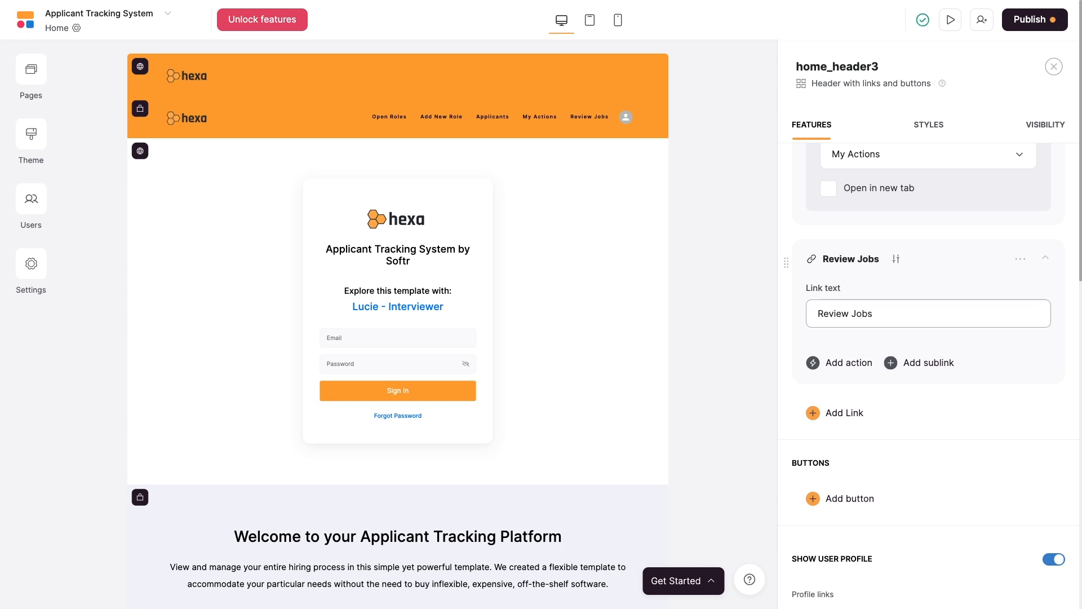
left_click(858, 367)
left_click(865, 396)
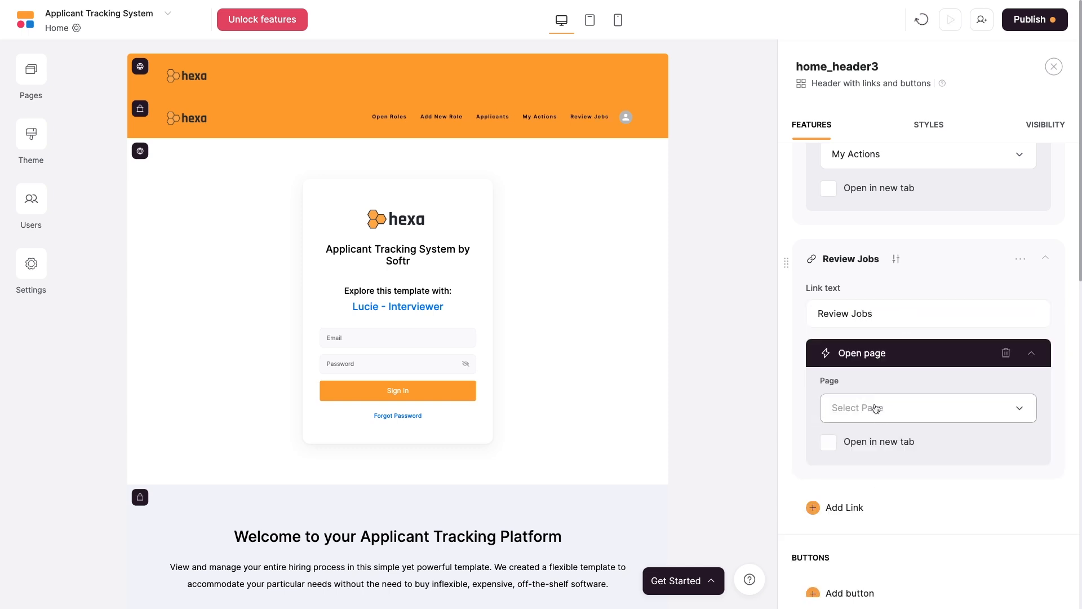
left_click(868, 402)
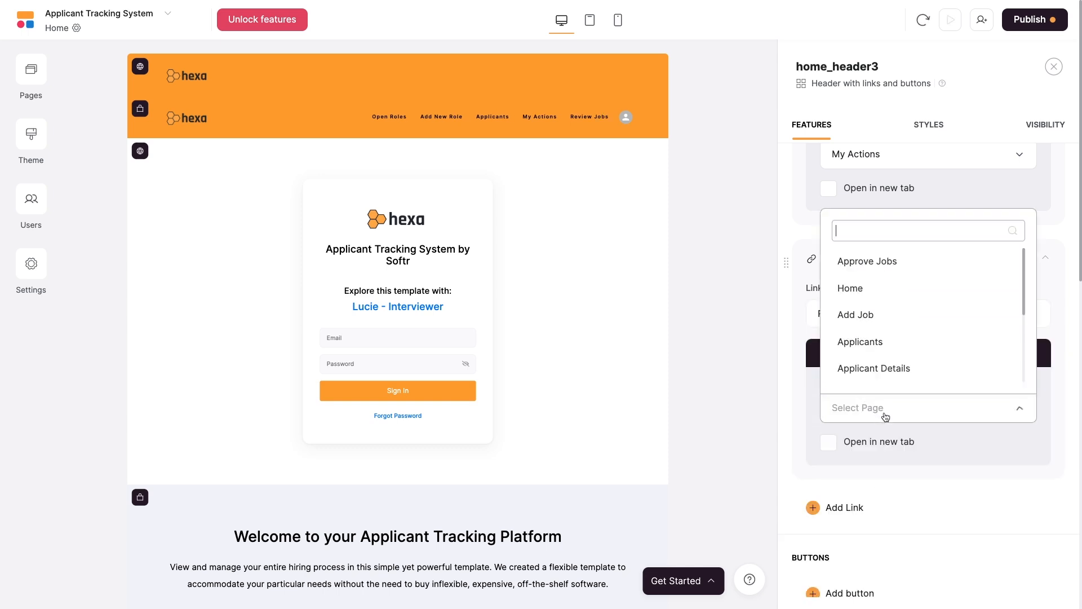
left_click(887, 271)
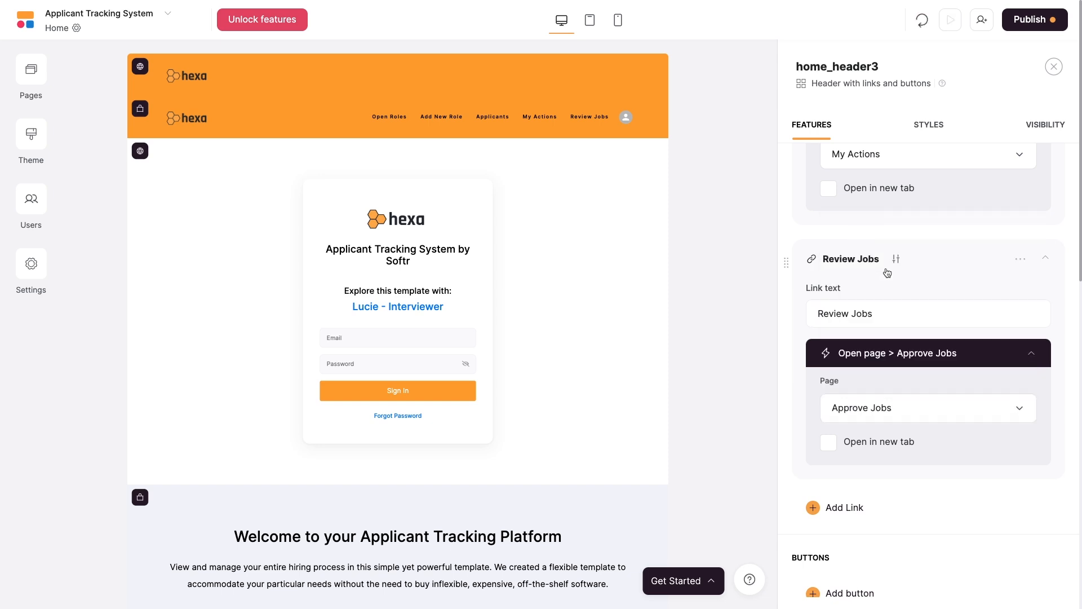
left_click(1030, 19)
left_click(979, 220)
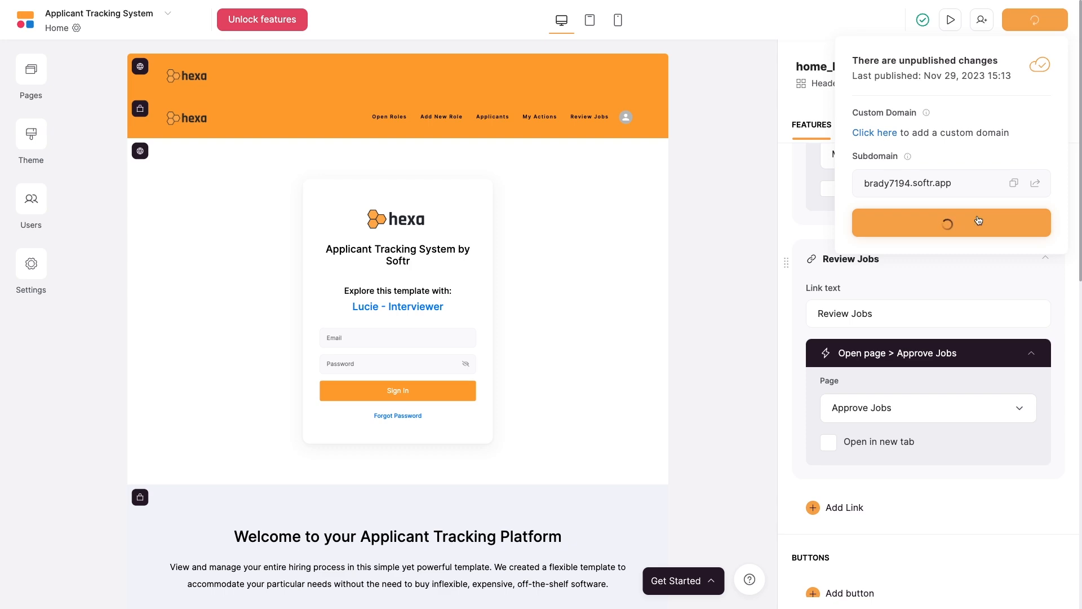
On the published site, confirm the Review Jobs header link opens the Approve New Jobs list.
left_click(1036, 183)
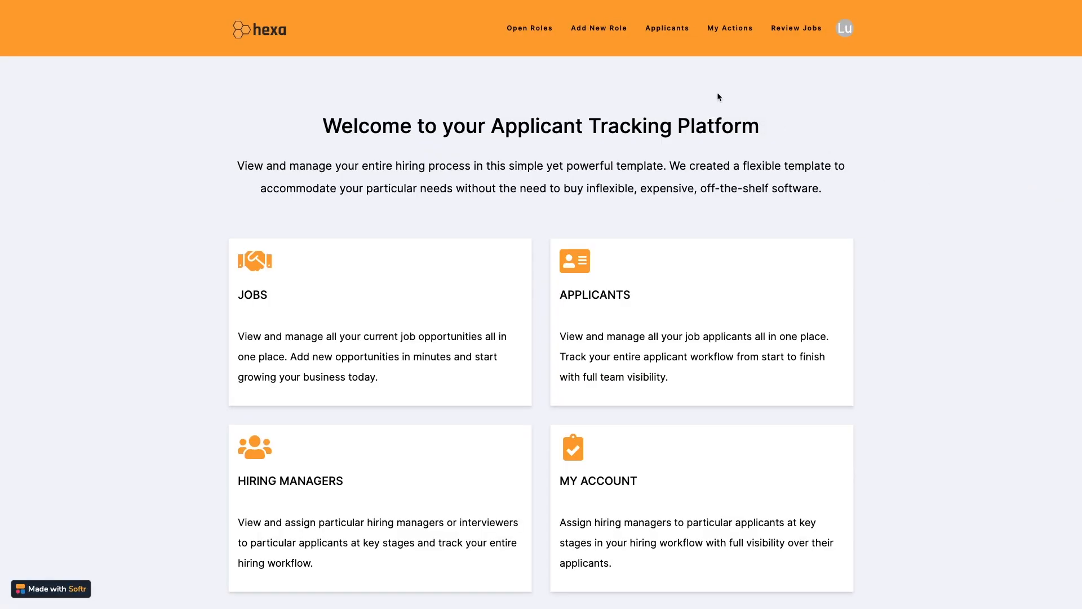
left_click(787, 35)
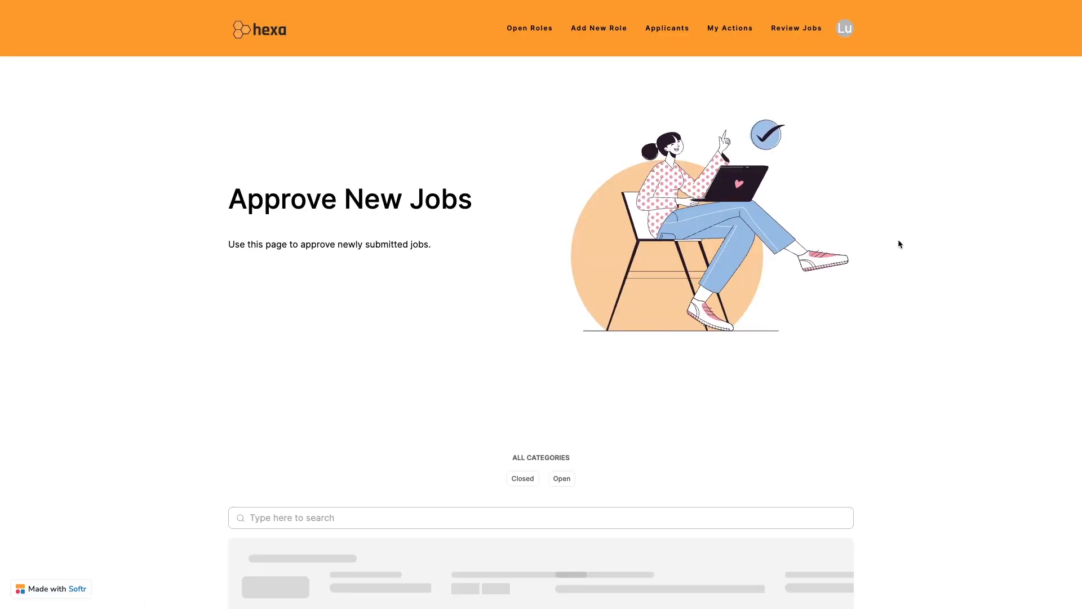
scroll(898, 239, "down", 8)
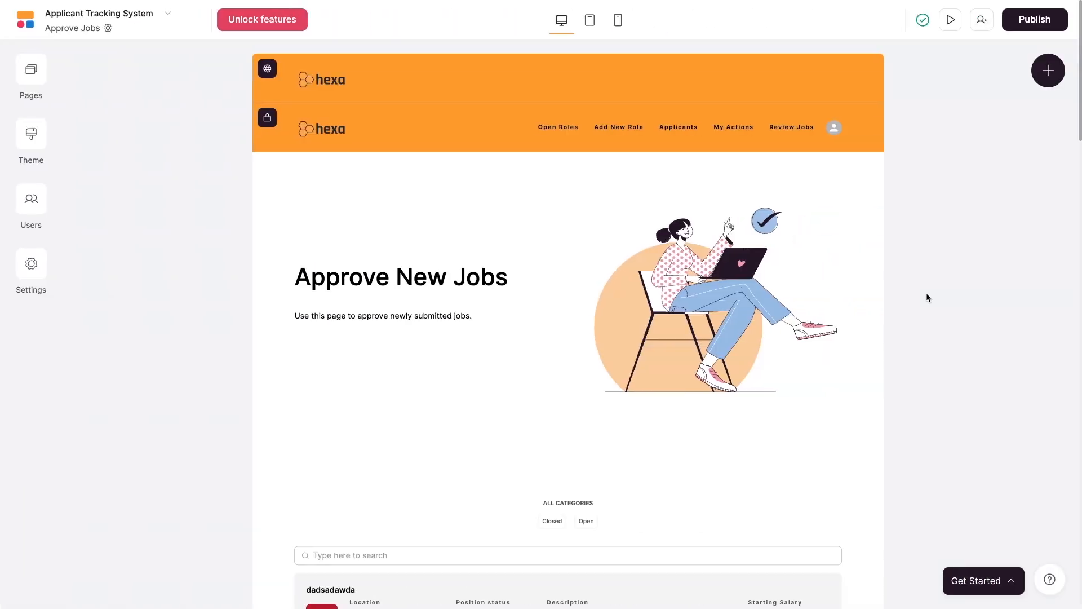
scroll(928, 294, "down", 4)
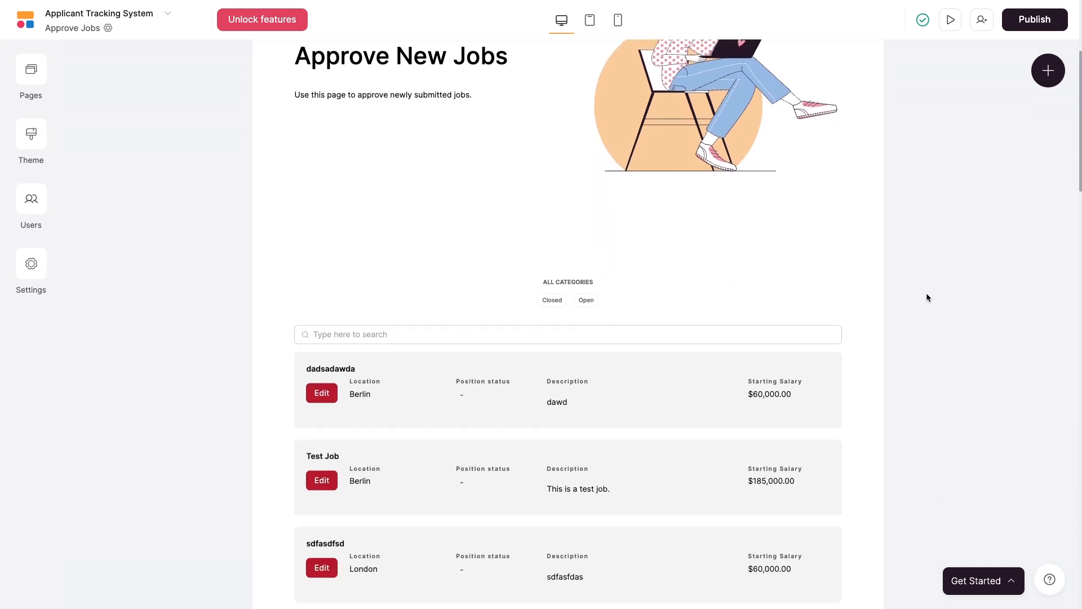
Add a trial category filter to the job list, then delete it, leaving only ALL CATEGORIES.
left_click(716, 317)
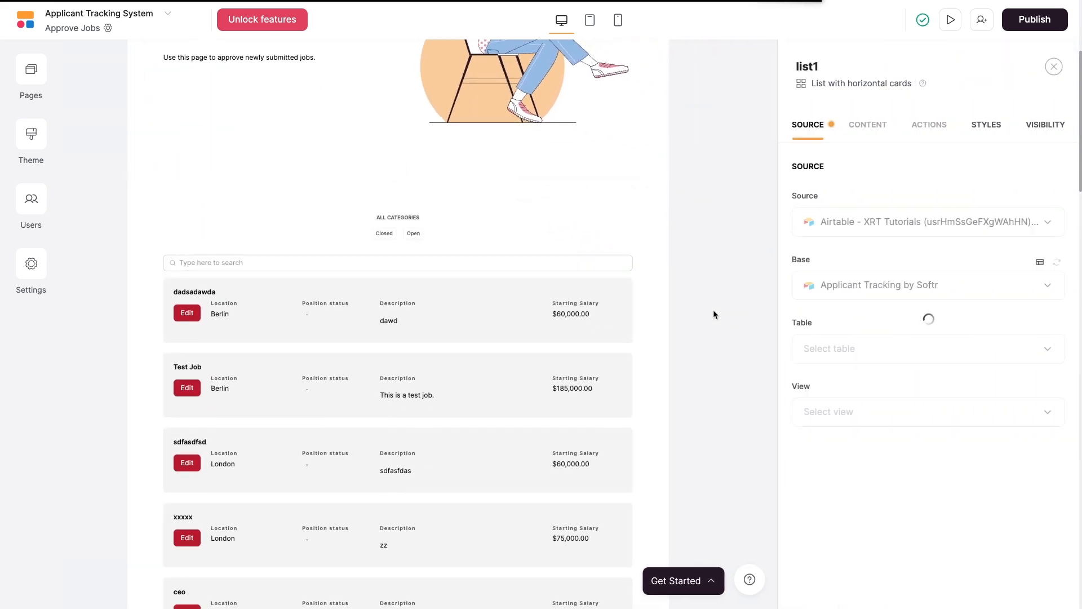
left_click(853, 137)
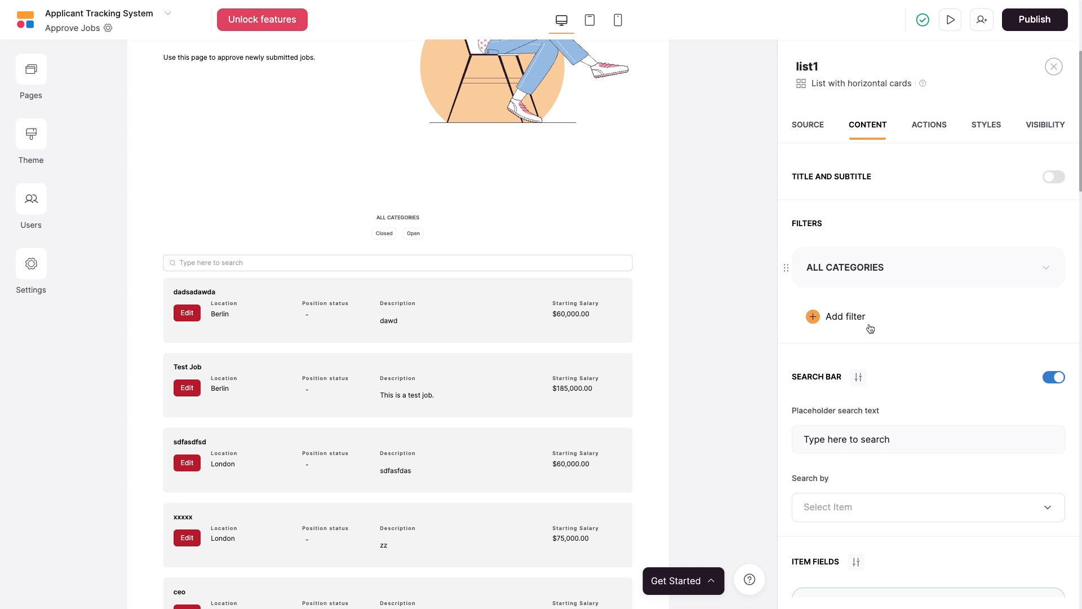
left_click(841, 319)
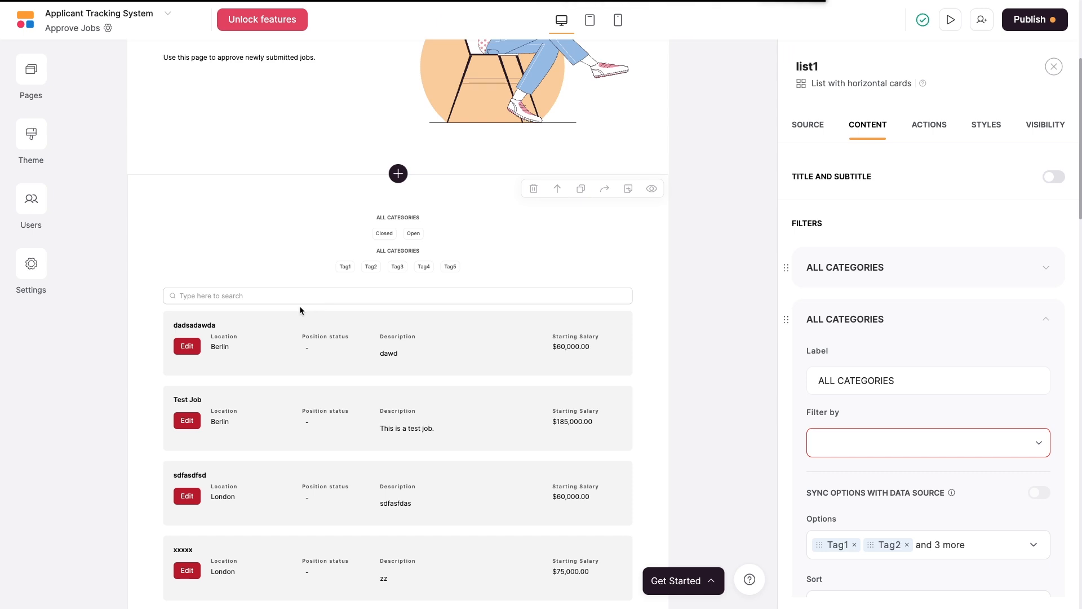
left_click(1026, 321)
left_click(1000, 347)
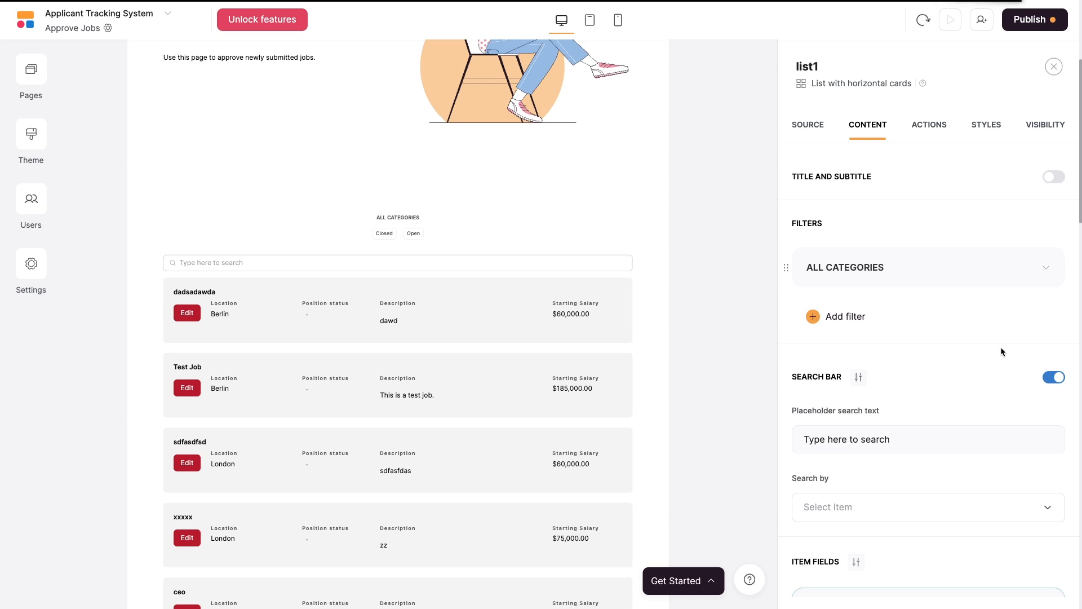
scroll(1001, 350, "down", 1)
scroll(1001, 350, "down", 10)
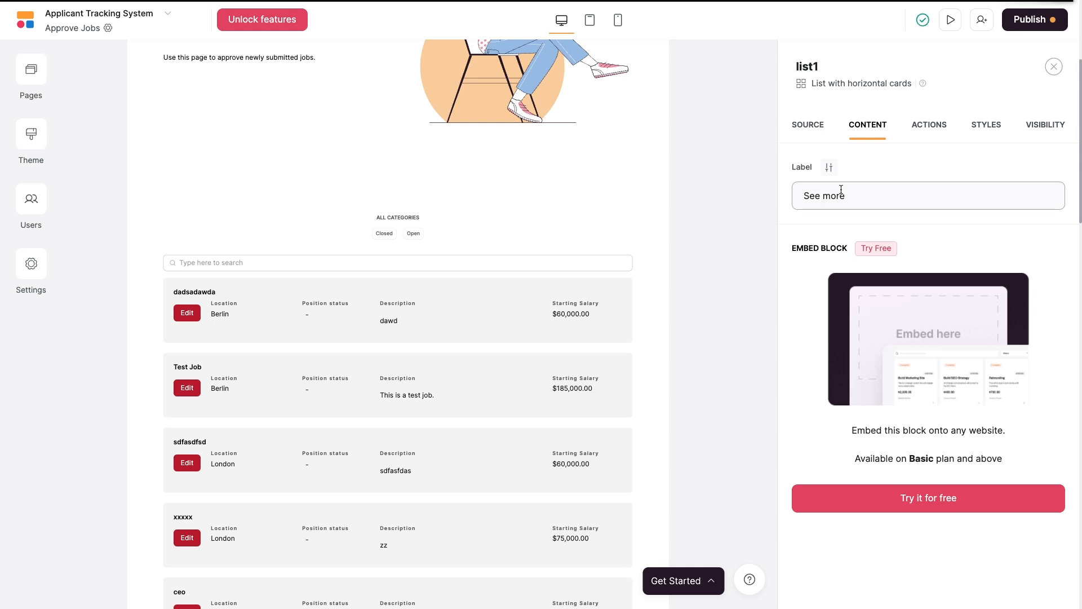
left_click(983, 126)
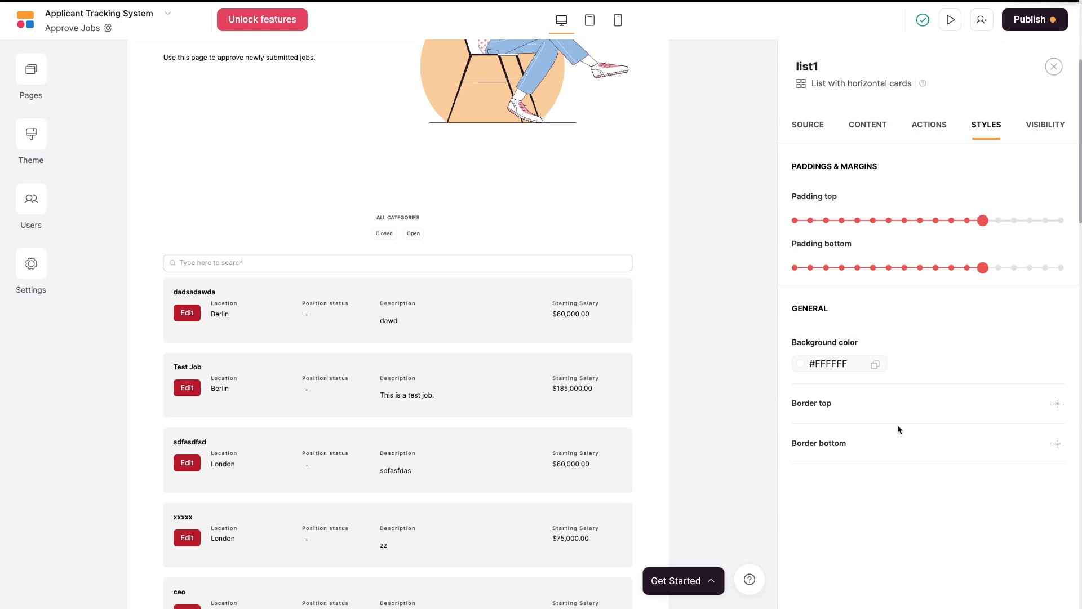
Change the theme's button background colour from #B51530 to orange #ED6D29 and save it.
left_click(37, 145)
scroll(184, 317, "down", 6)
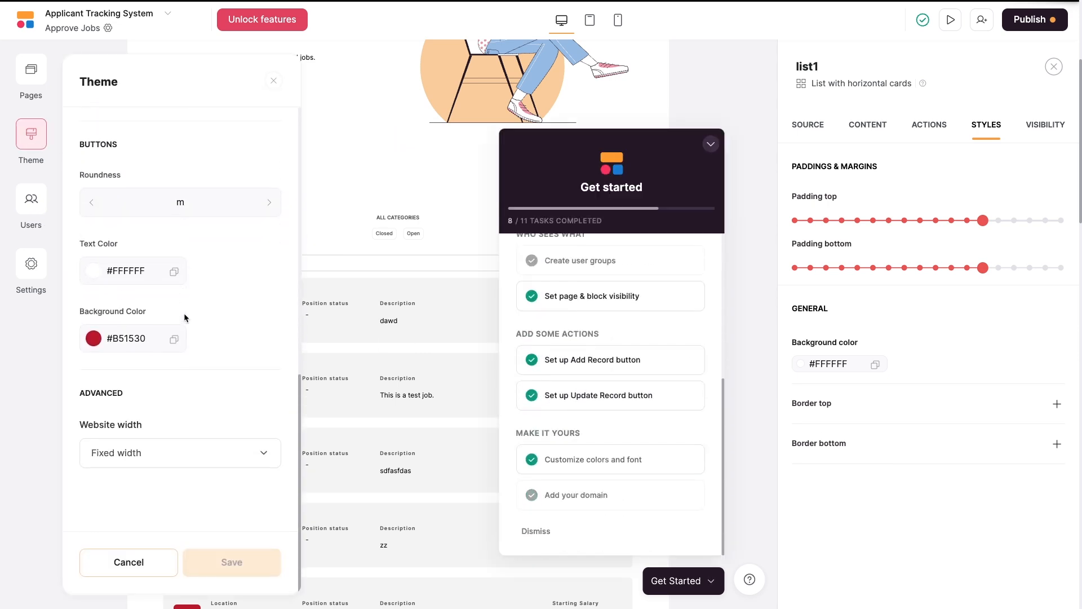
left_click(93, 338)
left_click(246, 363)
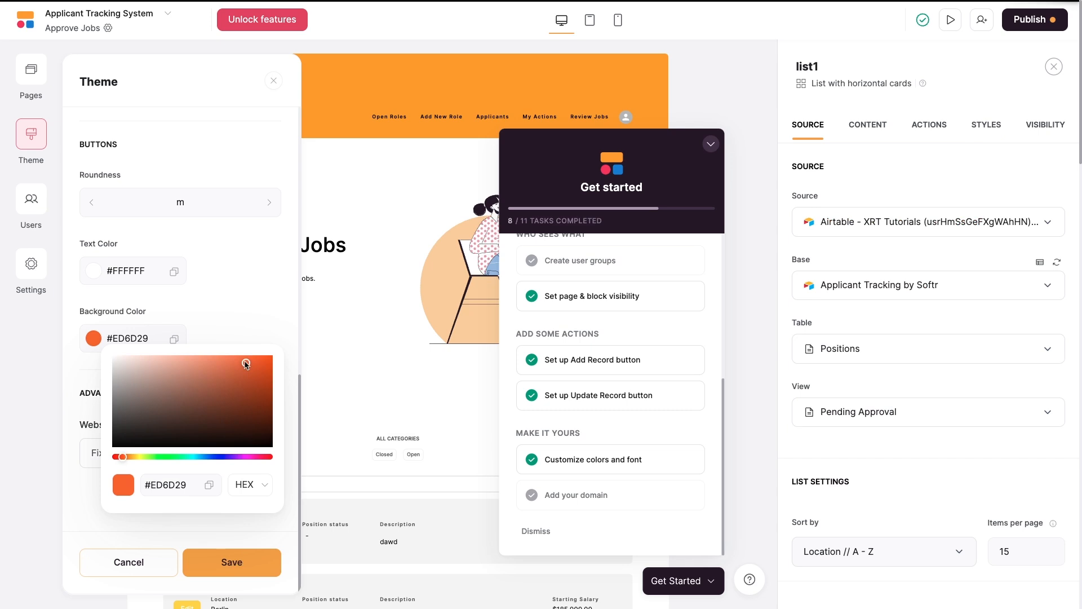
left_click(232, 562)
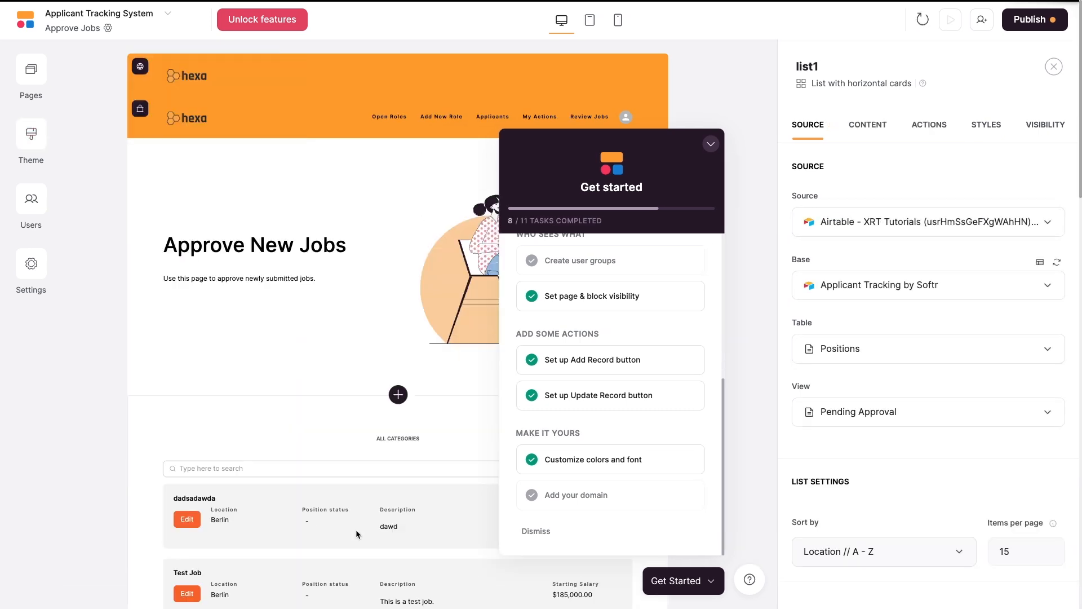
left_click(710, 146)
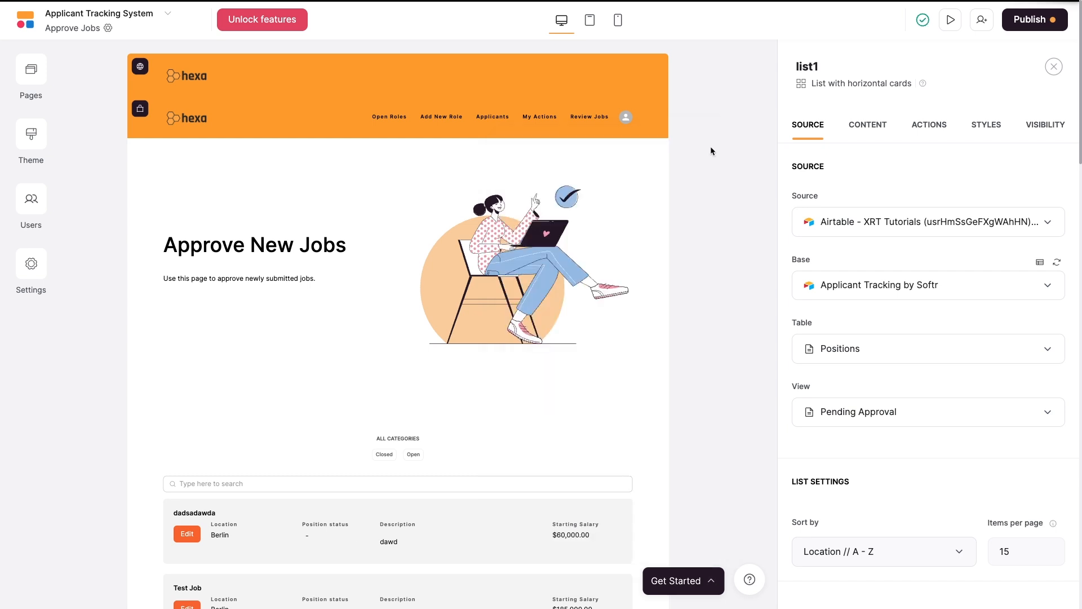
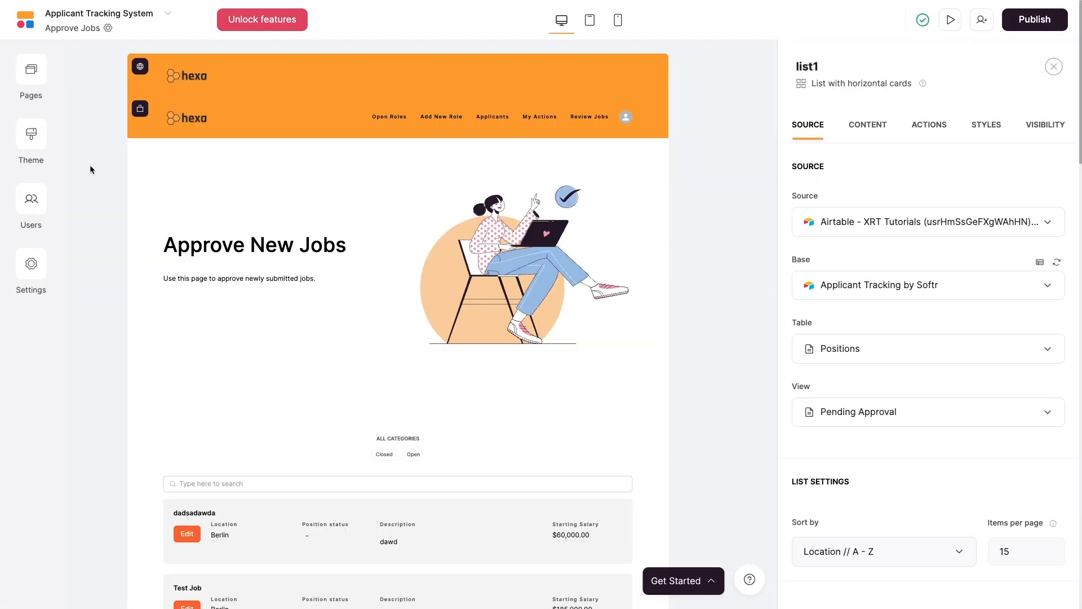
Create a new page named Sign Up.
left_click(32, 82)
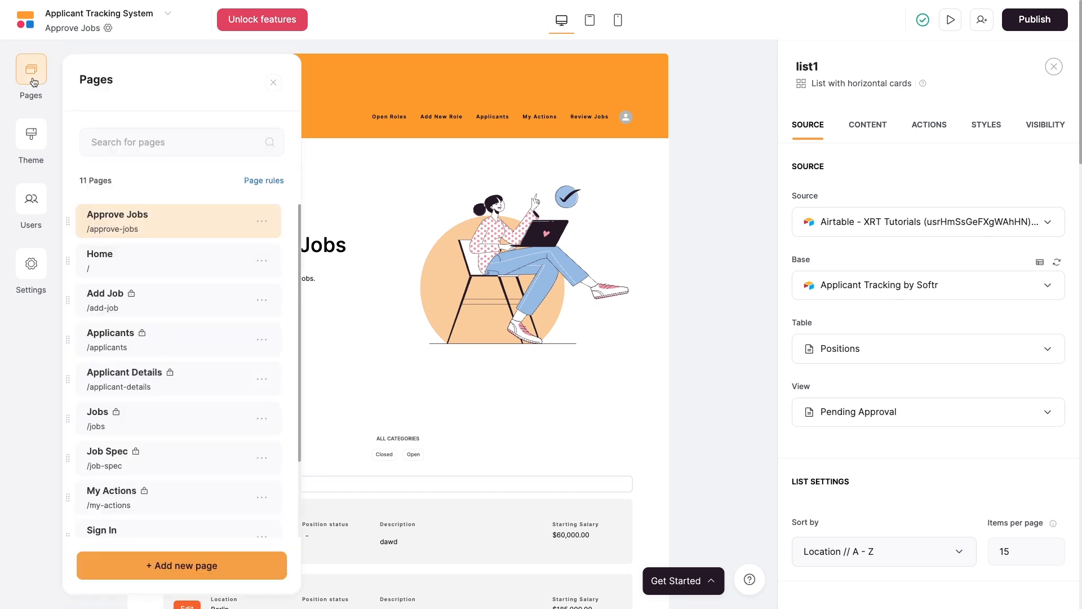
left_click(210, 561)
type("Sign Up")
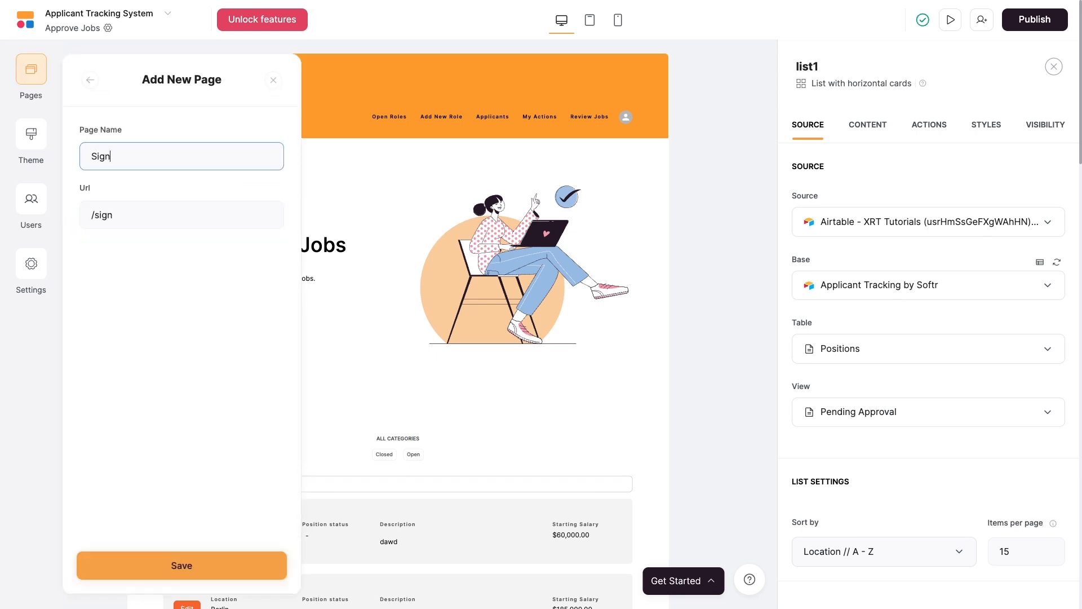
left_click(237, 559)
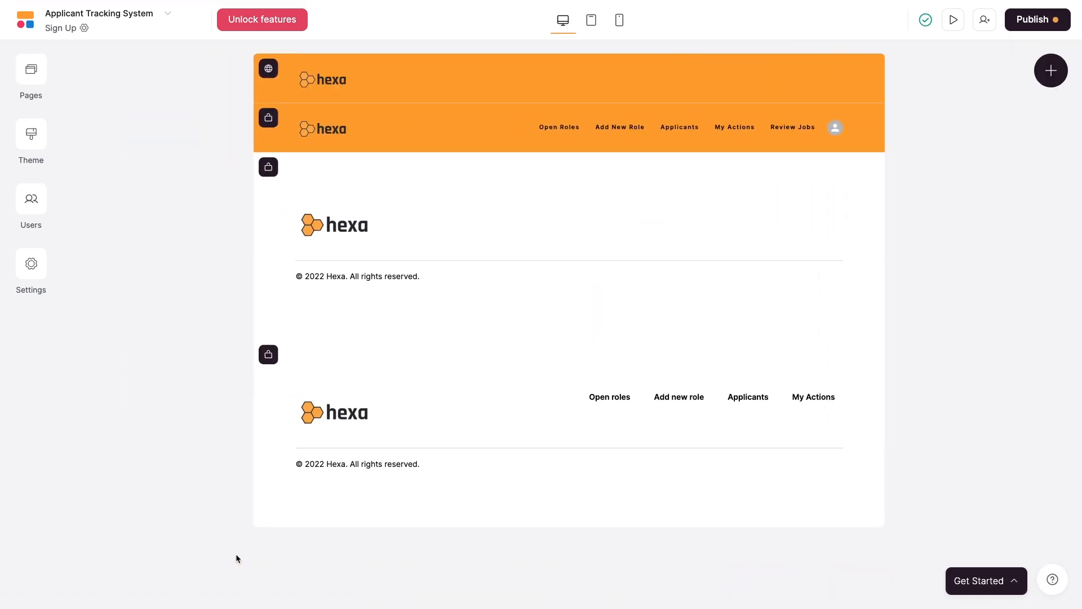
Add a User Accounts sign-up form block below the Sign Up page header.
left_click(551, 174)
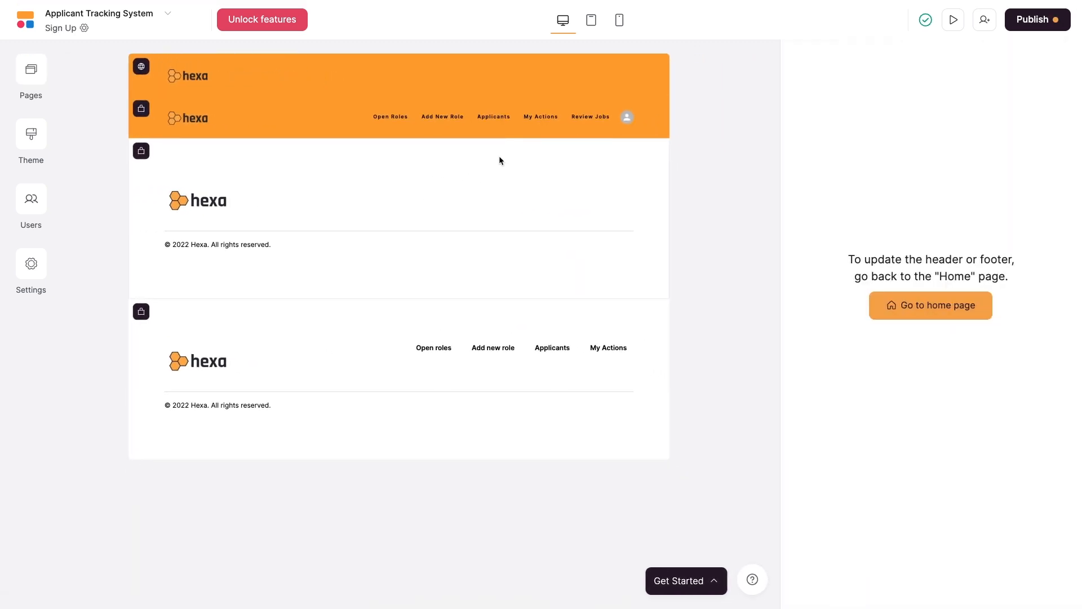
left_click(399, 137)
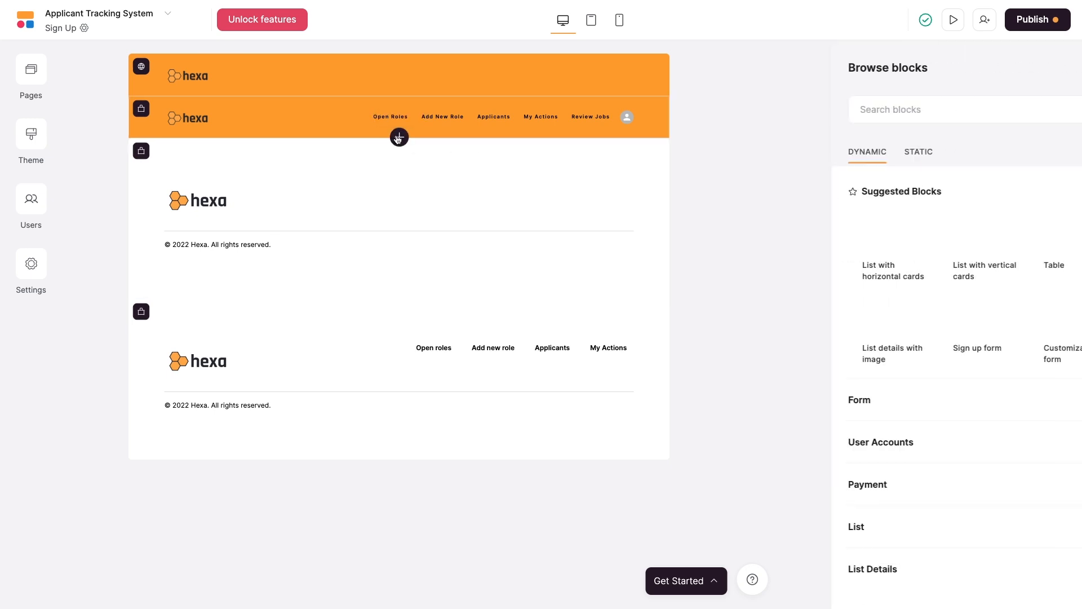
scroll(877, 269, "down", 2)
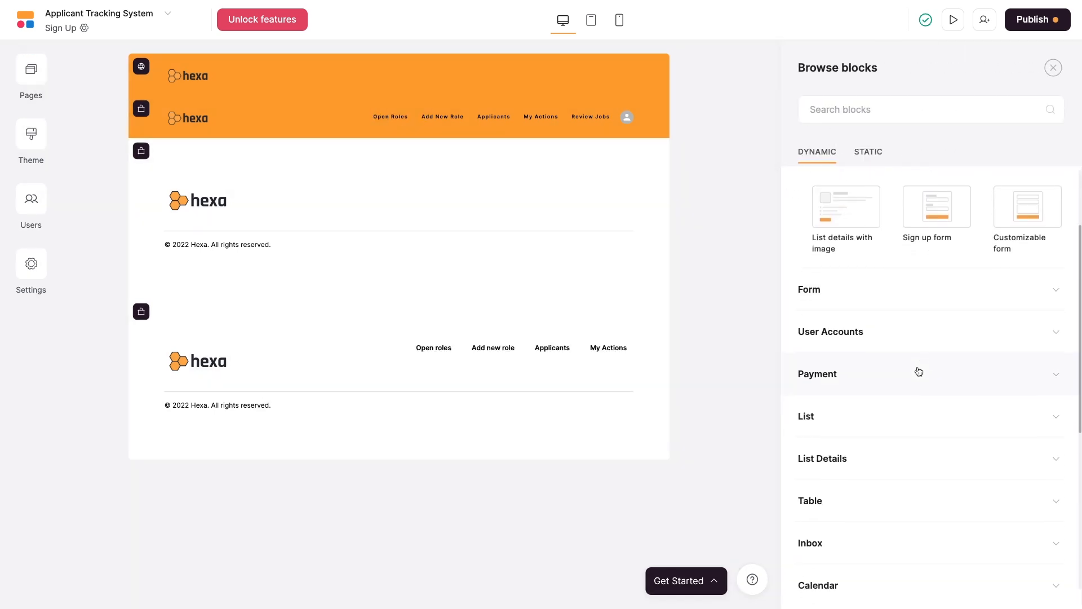
left_click(930, 338)
mouse_move(861, 284)
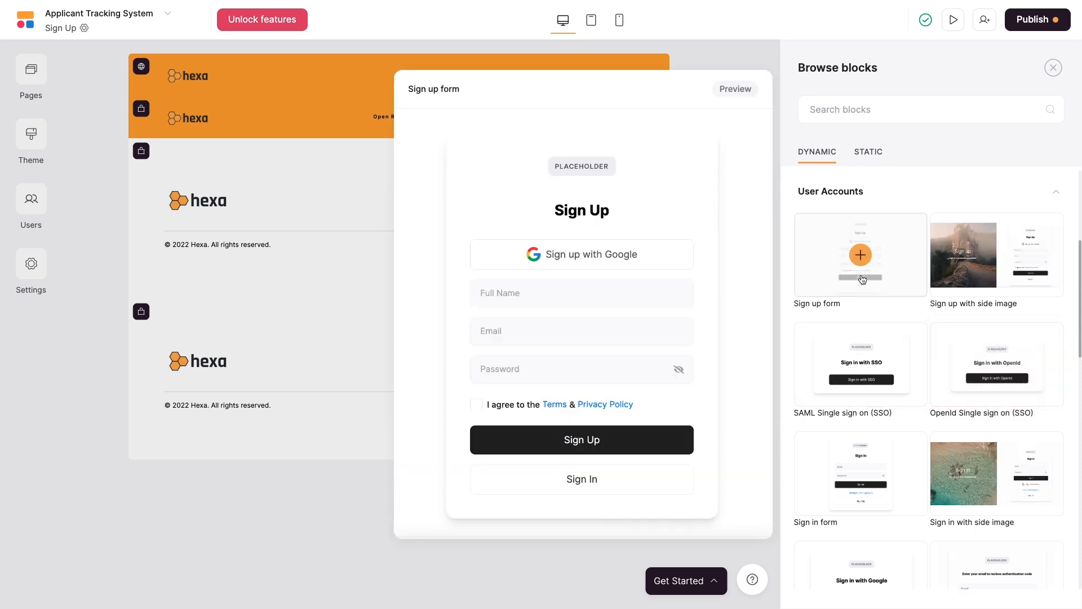
left_click(862, 279)
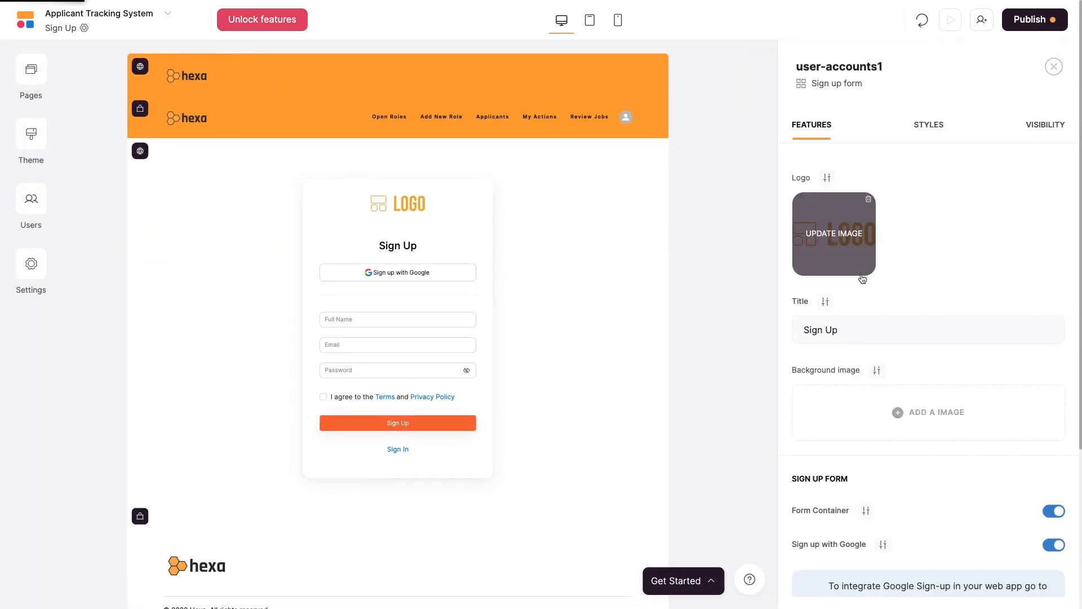
Toggle the sign-up form's container styling off and back on.
scroll(933, 299, "down", 3)
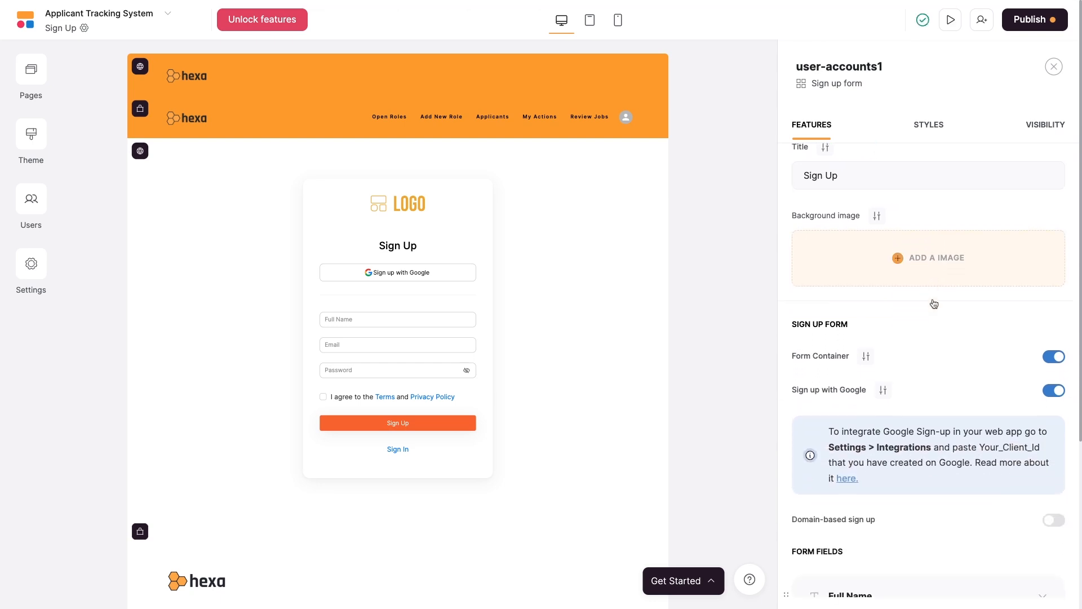
scroll(933, 299, "down", 1)
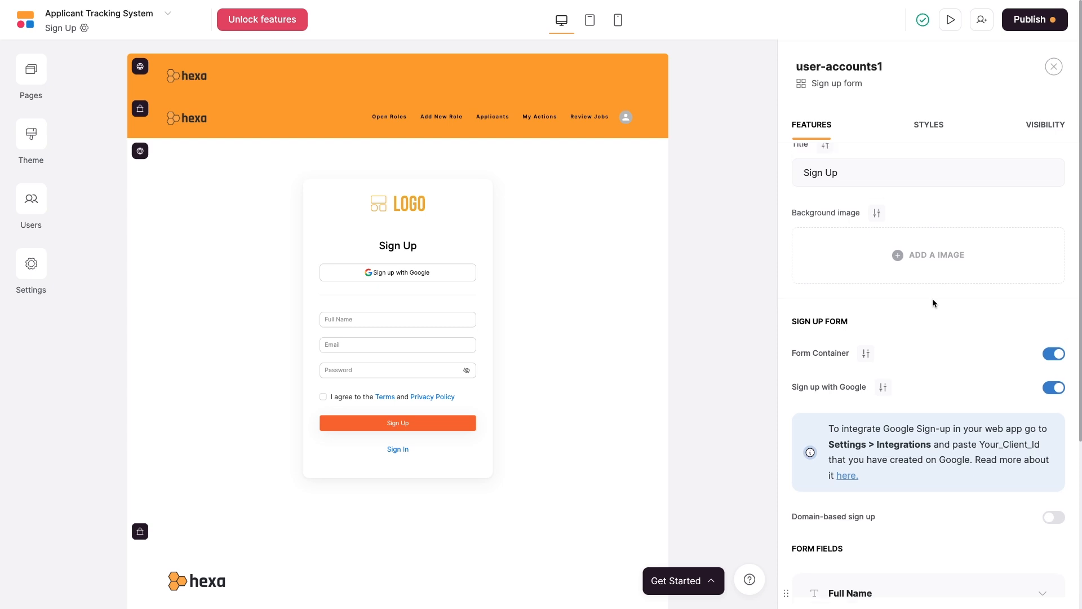
scroll(933, 301, "up", 1)
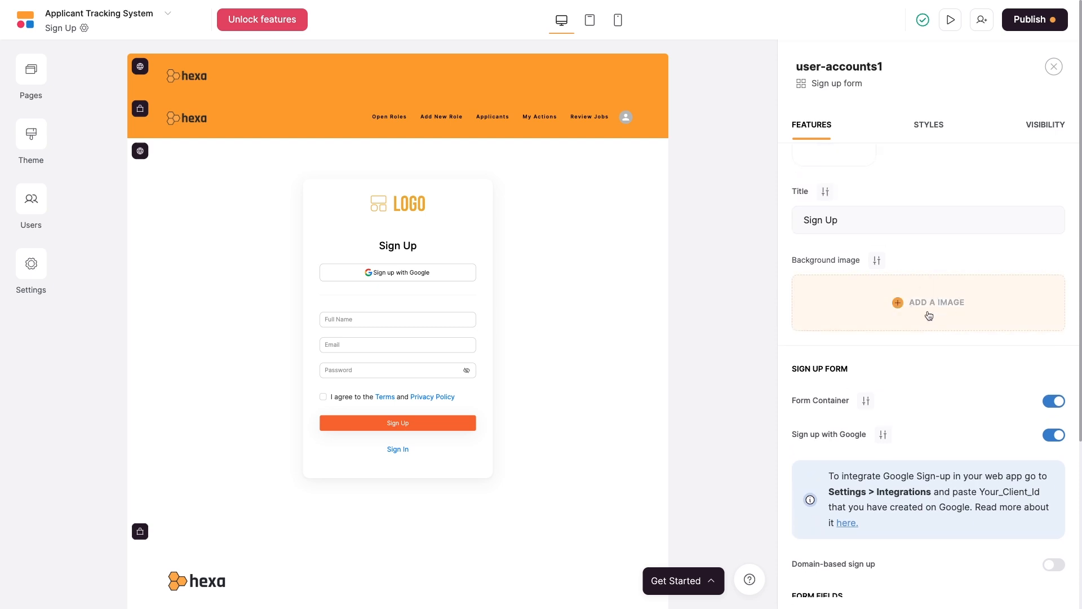
scroll(929, 316, "down", 2)
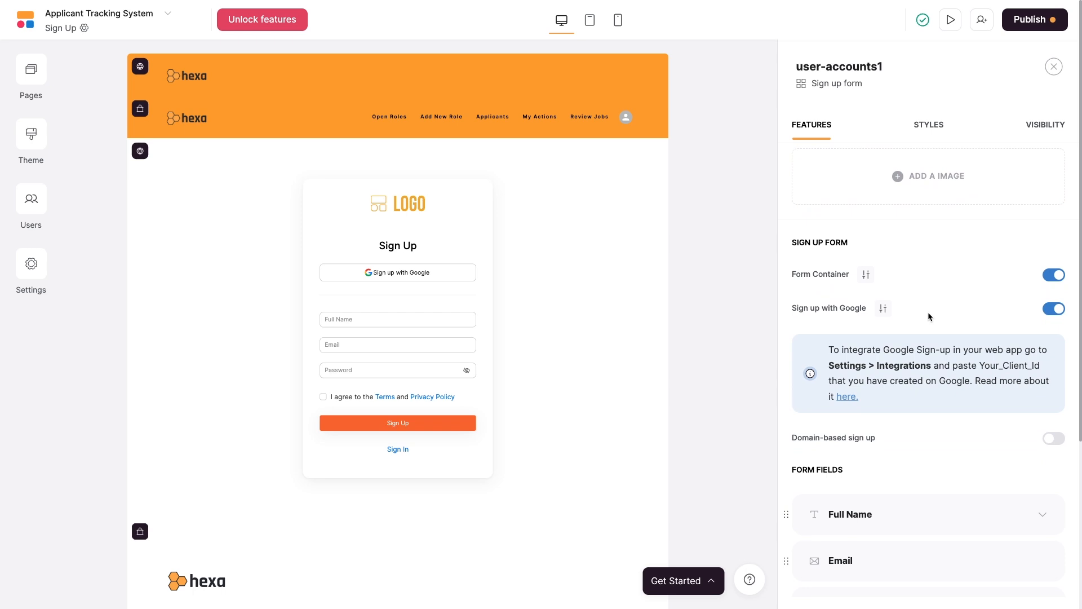
left_click(1052, 276)
left_click(1056, 276)
Turn off Google sign-up, try domain-based sign-up with xray.tech, then disable it.
left_click(1053, 309)
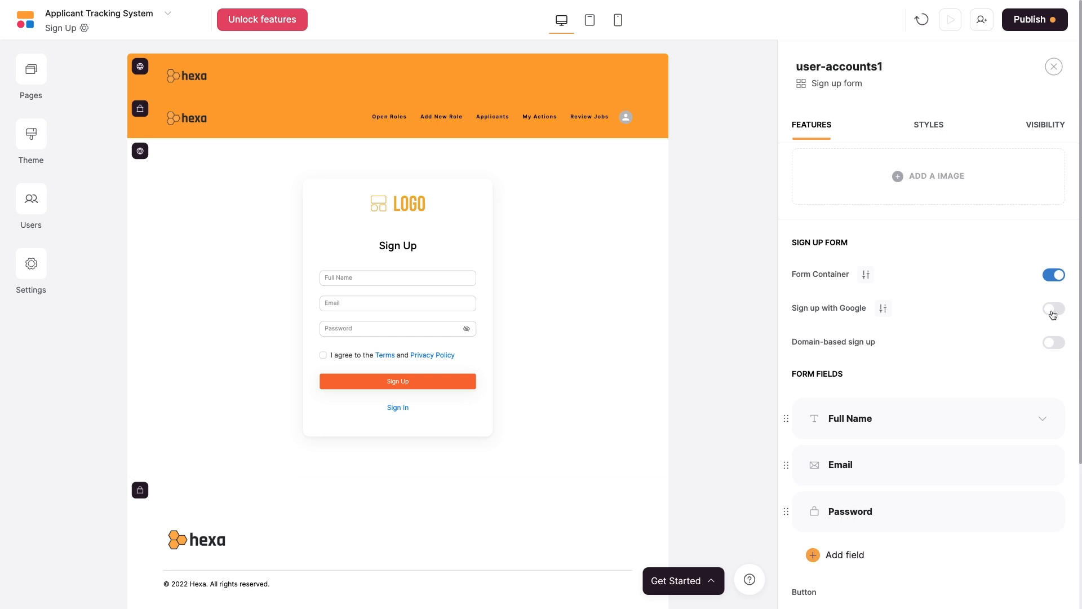
left_click(1053, 343)
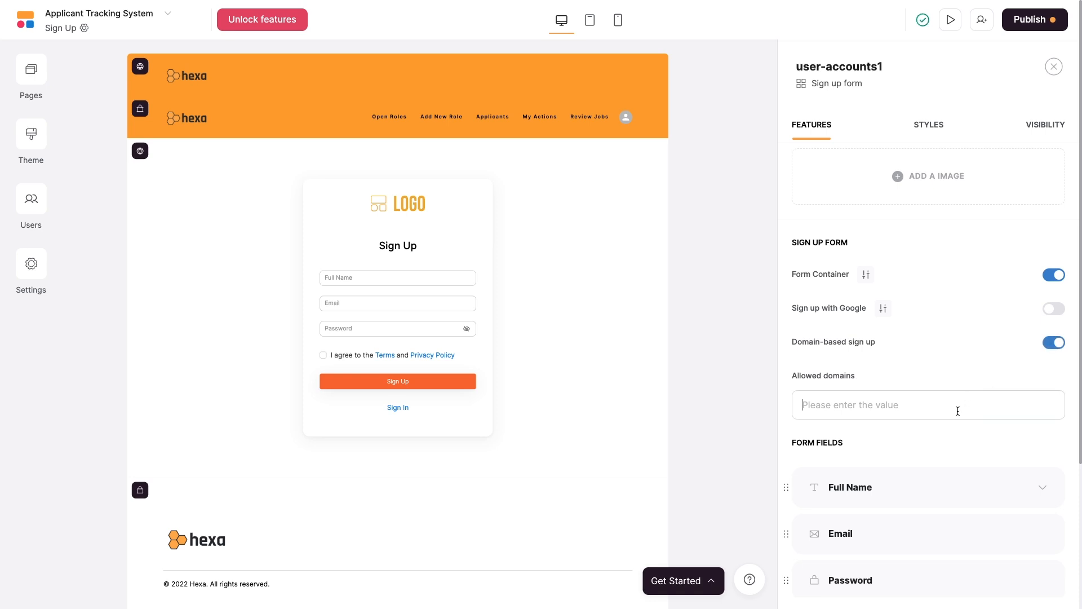
left_click(958, 410)
type("xray.tech")
left_click(1052, 343)
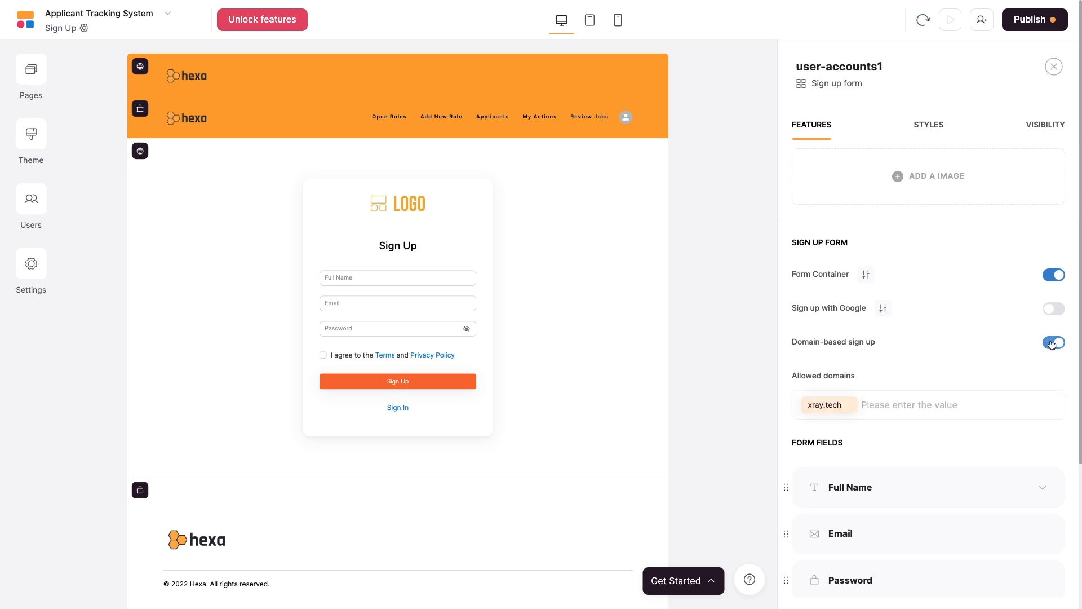
Review the addable field types and toggle the terms checkbox off and back on.
scroll(979, 359, "down", 3)
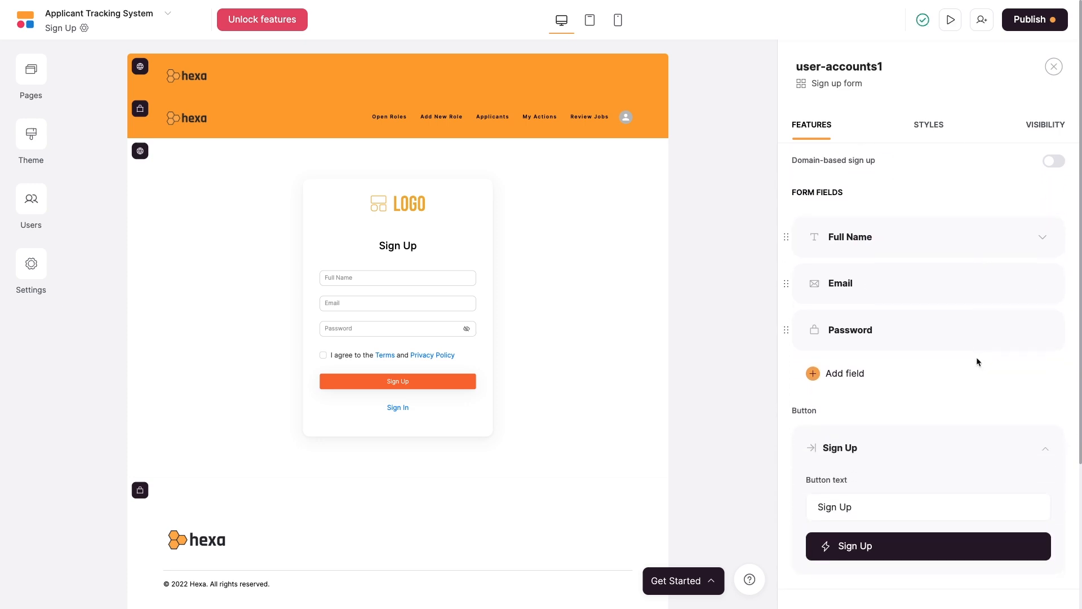
left_click(838, 381)
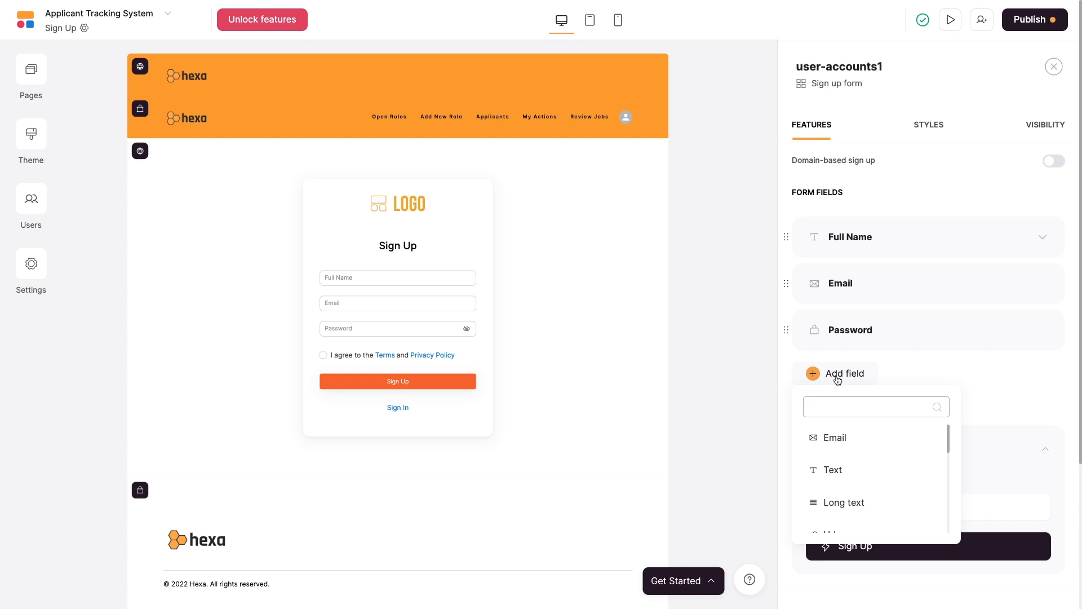
left_click(989, 404)
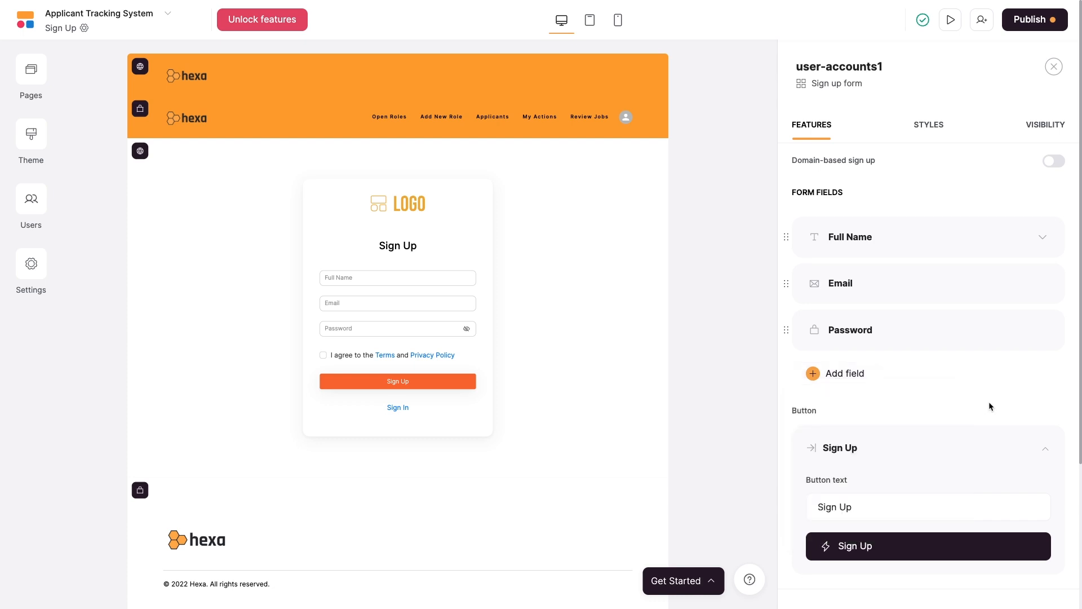
scroll(989, 401, "down", 1)
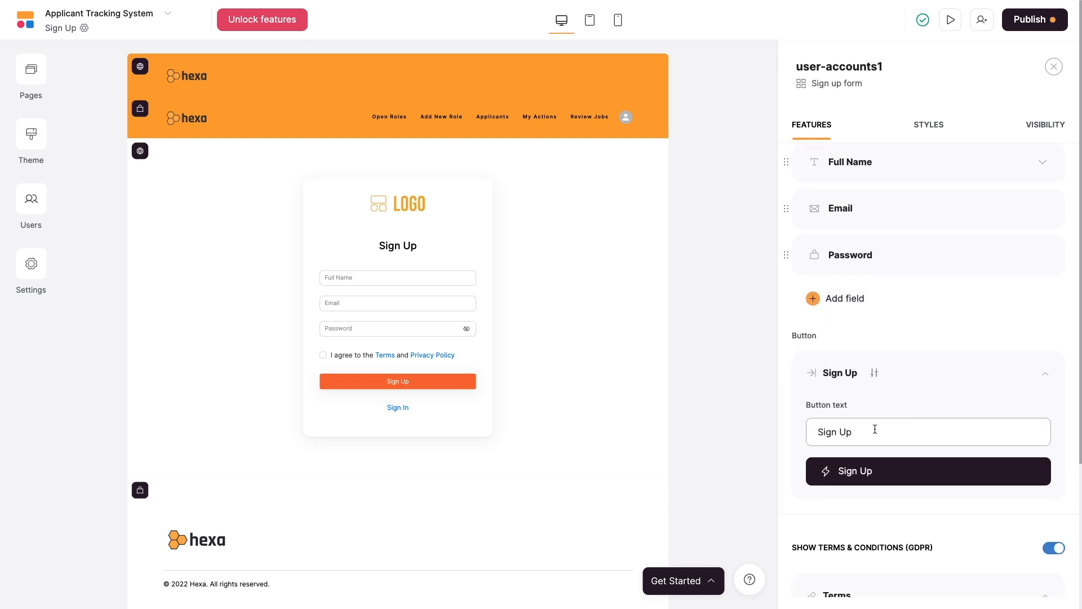
scroll(889, 434, "down", 3)
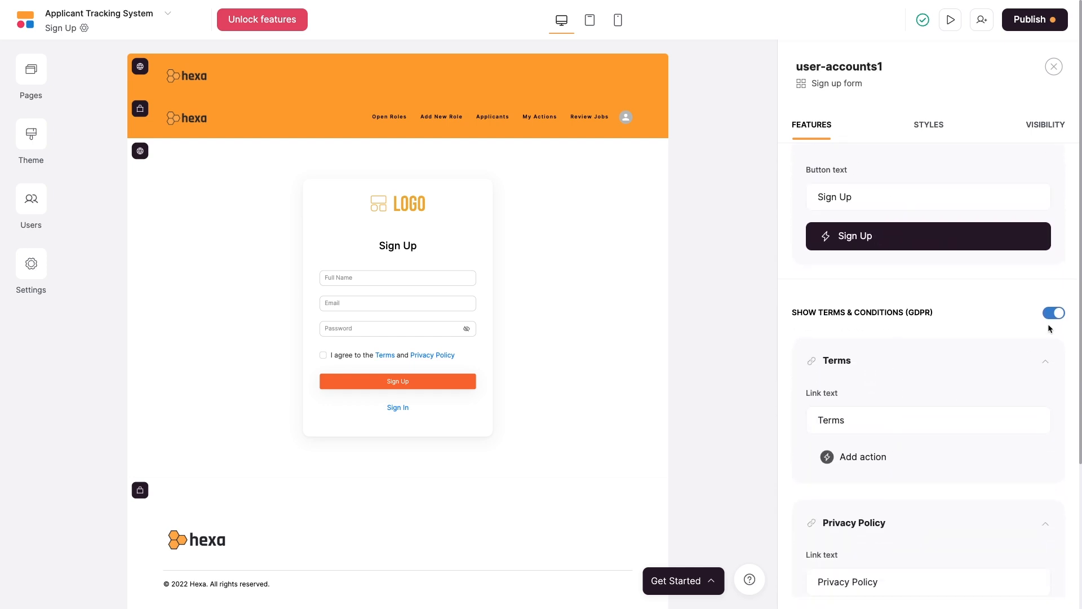
left_click(1053, 313)
left_click(1053, 313)
scroll(981, 369, "down", 2)
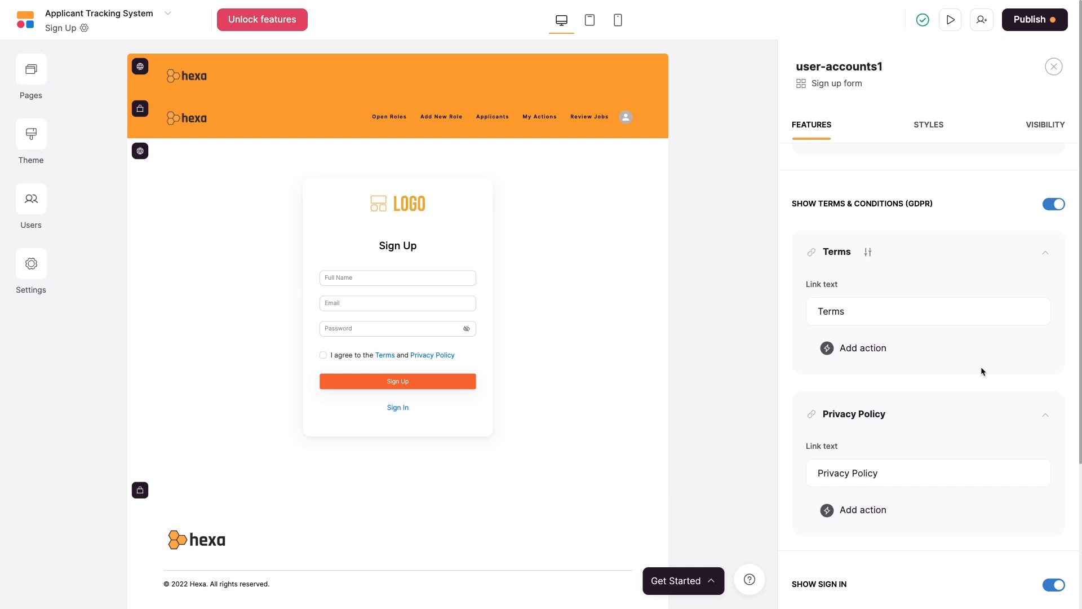
scroll(982, 370, "down", 6)
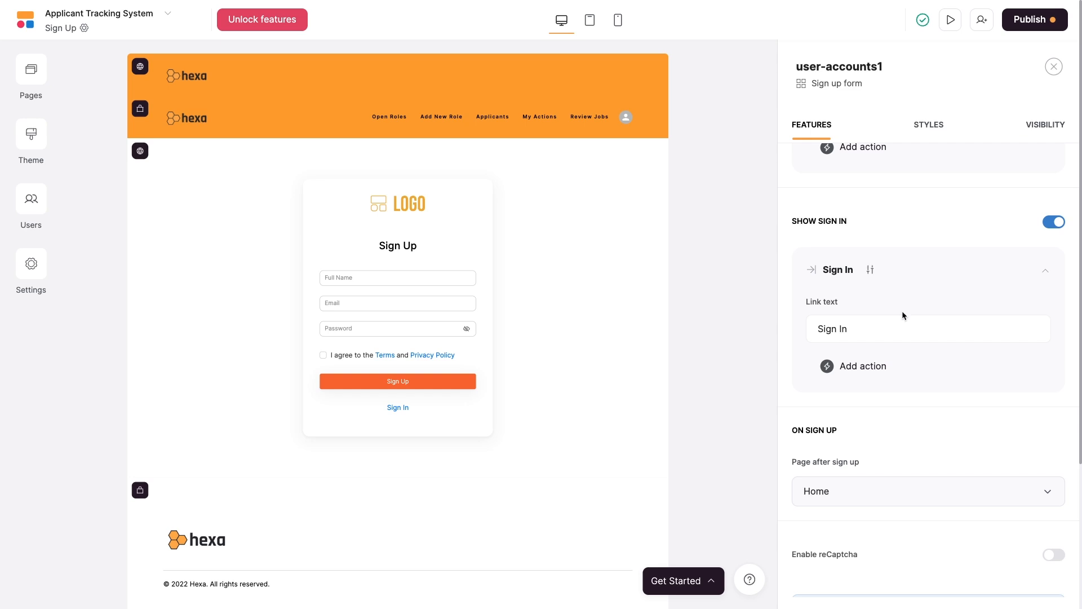
Give the form's Sign In link an action that opens the Sign In page.
left_click(865, 371)
left_click(867, 403)
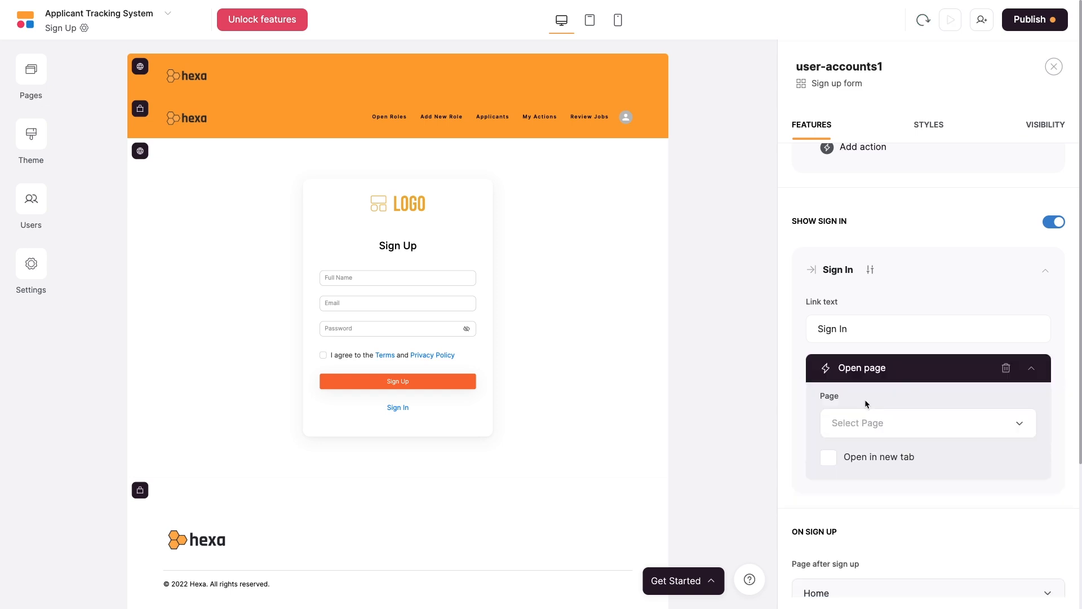
left_click(902, 424)
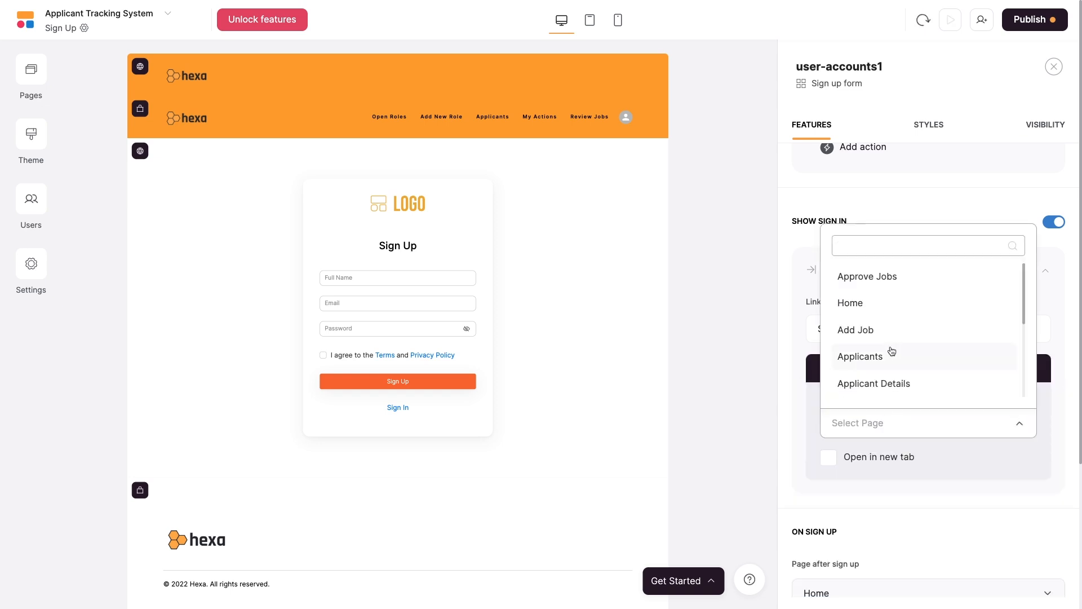
scroll(891, 352, "down", 5)
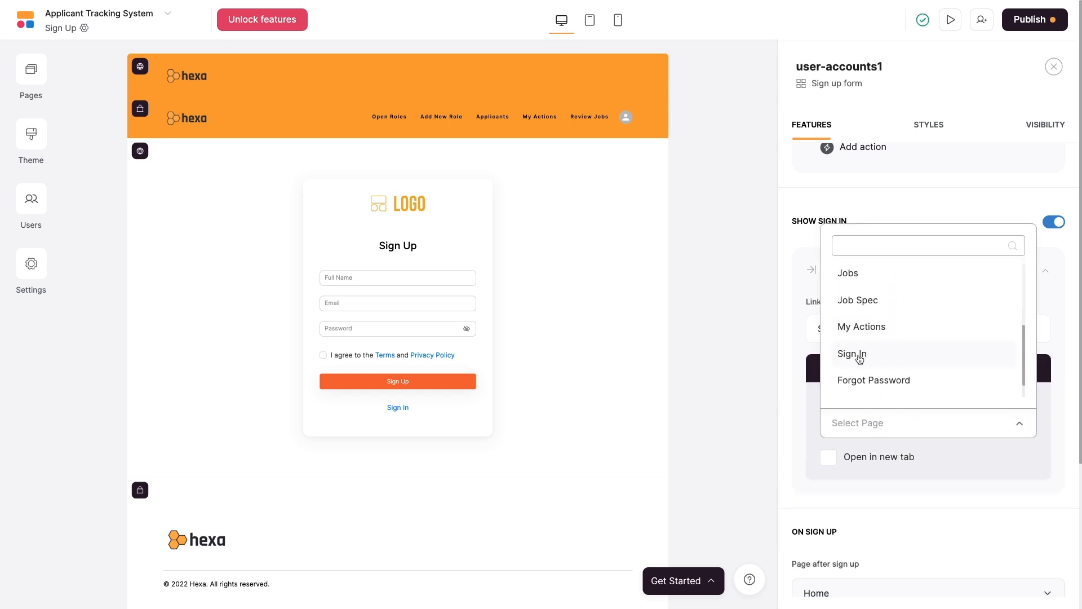
left_click(892, 353)
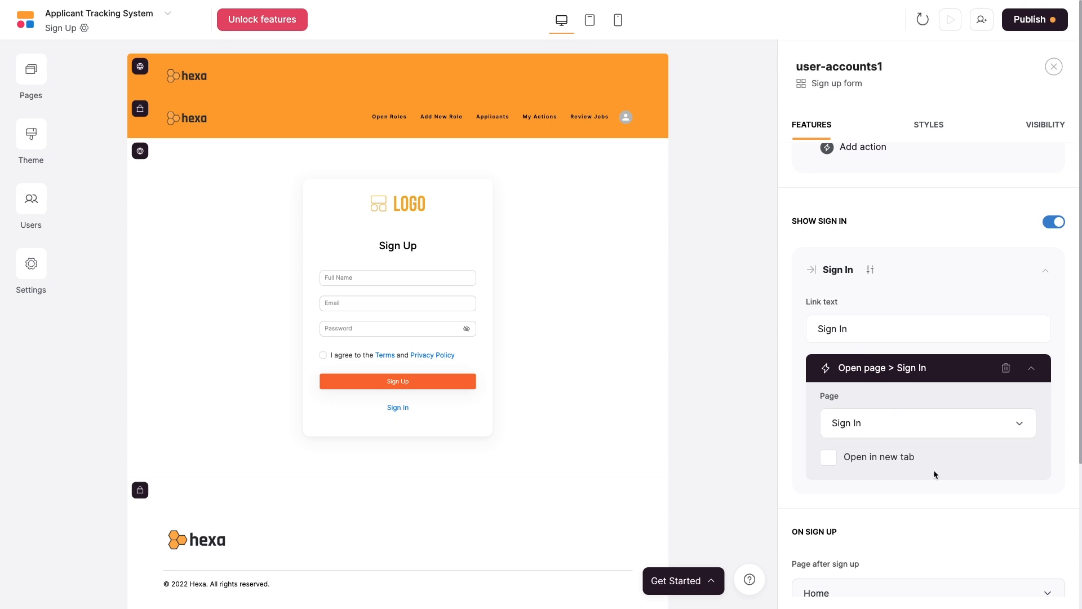
scroll(970, 471, "down", 3)
scroll(971, 476, "down", 2)
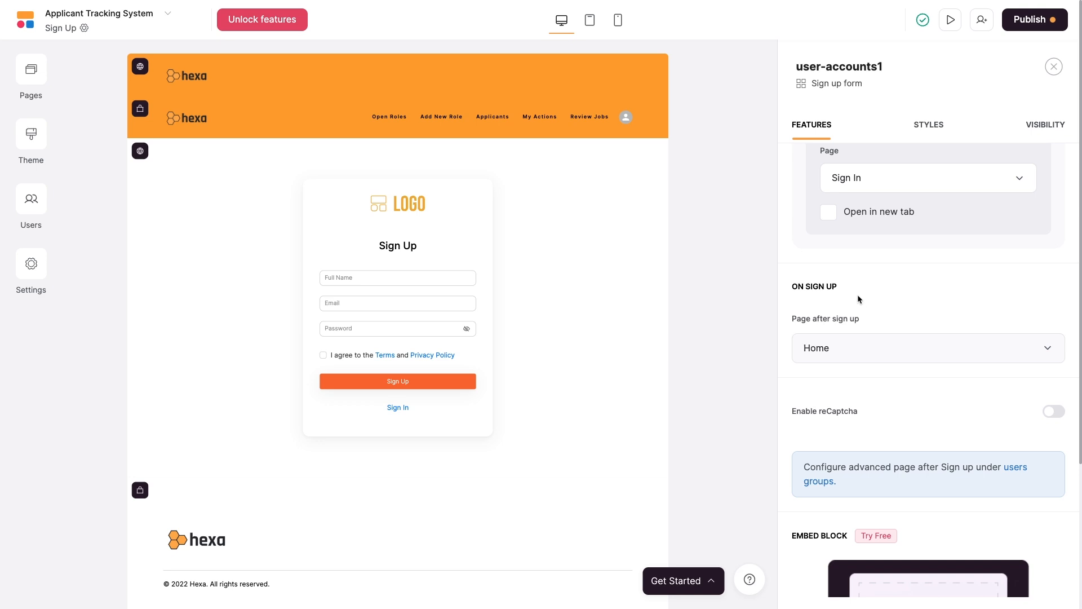
Keep Home as the after-sign-up page and reCaptcha off, then review the block's styles and visibility.
left_click(867, 348)
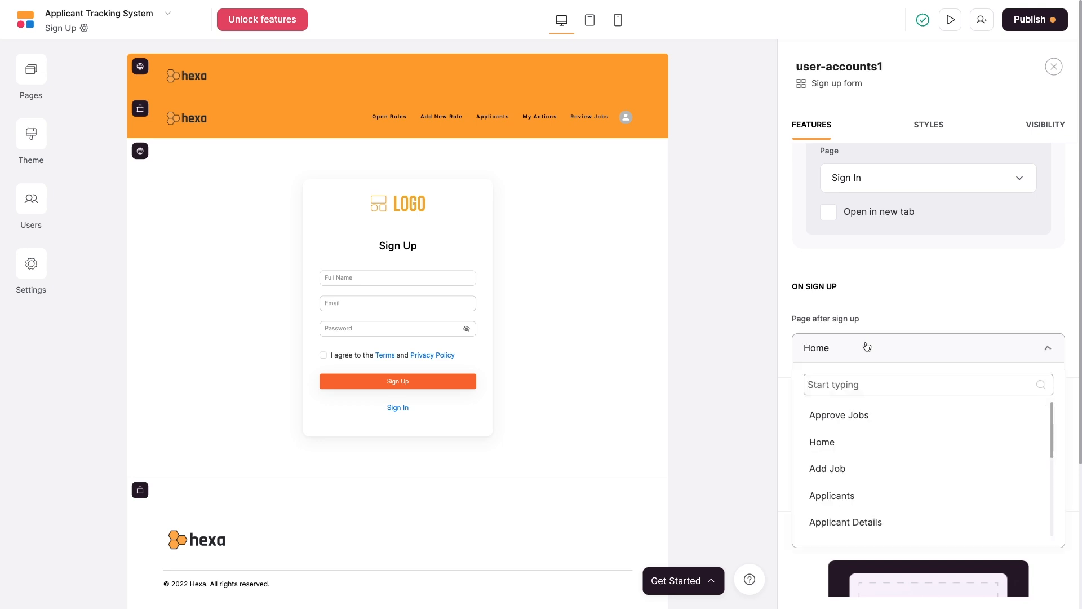
left_click(906, 315)
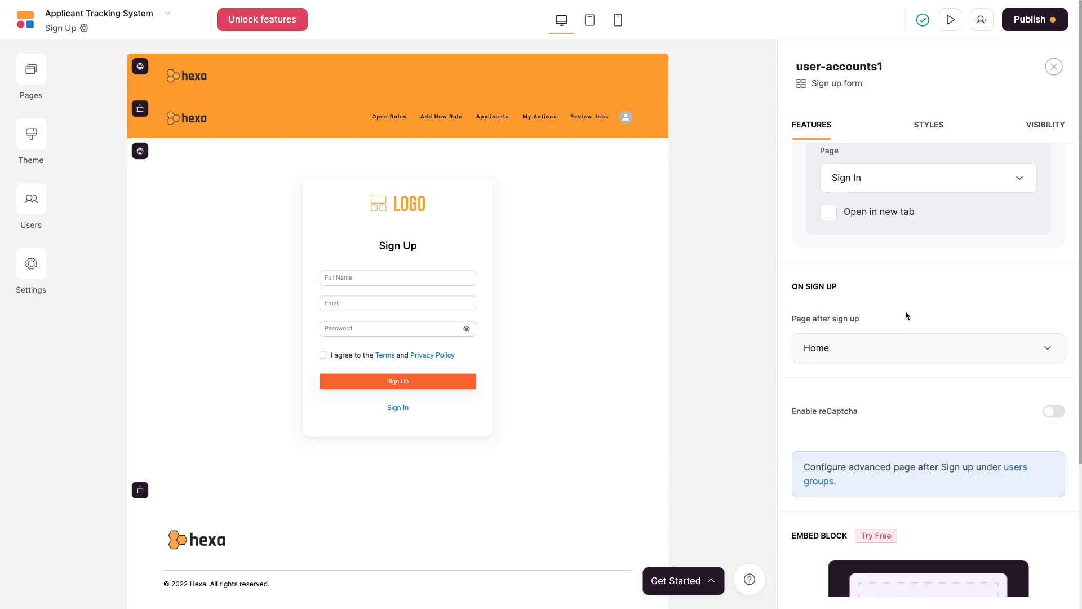
scroll(906, 315, "down", 2)
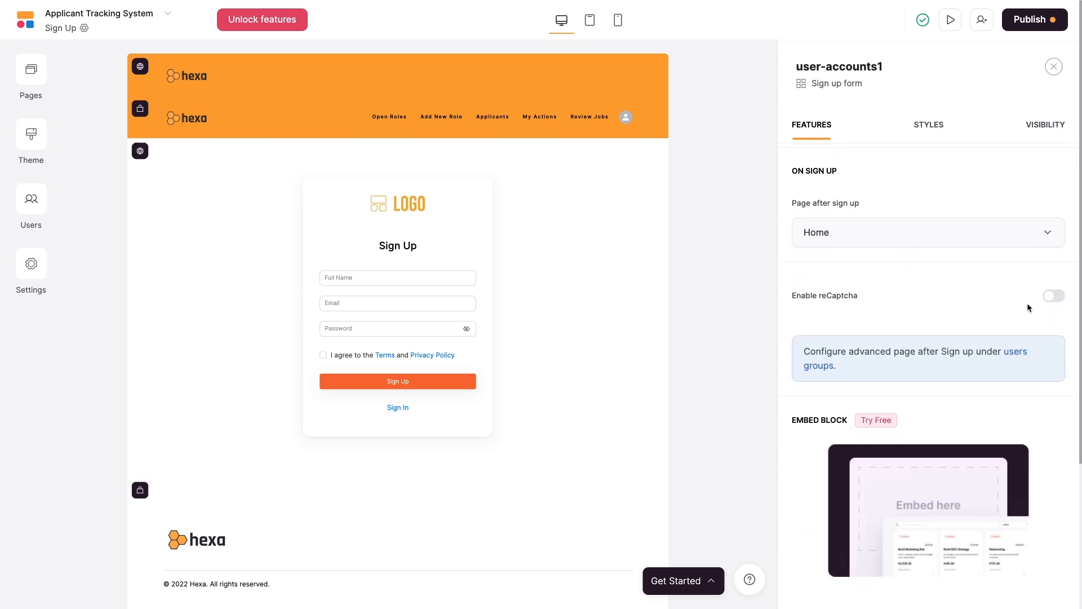
left_click(1055, 297)
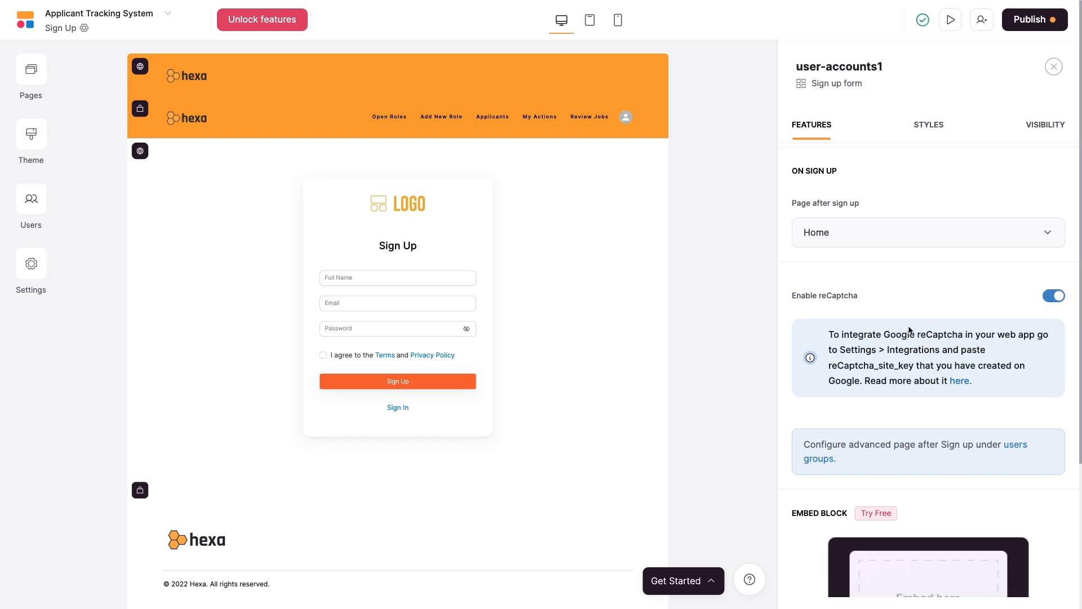
left_click(1054, 298)
scroll(957, 306, "down", 3)
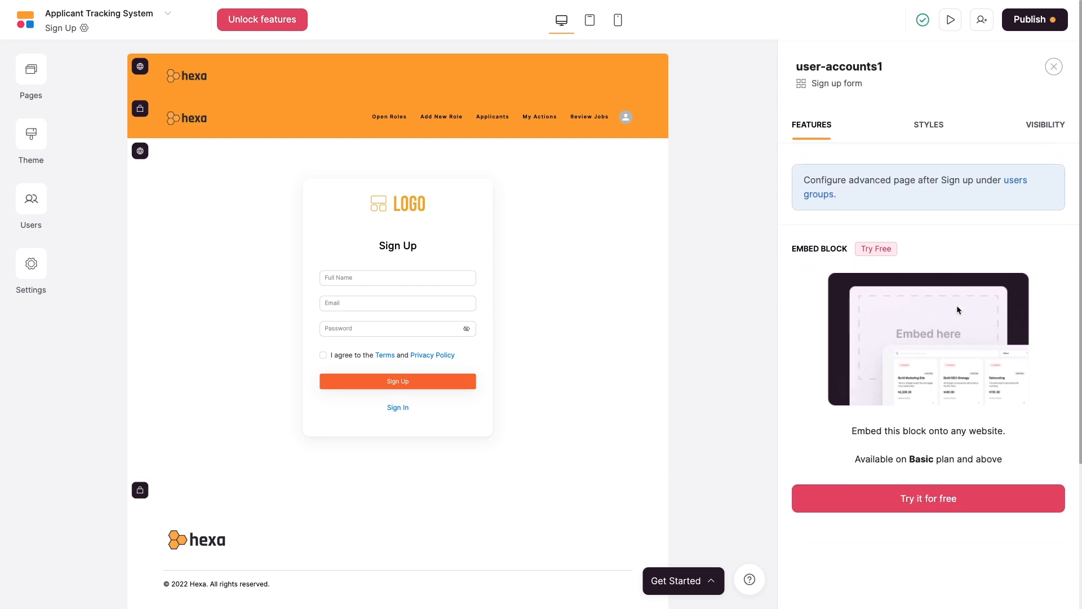
left_click(927, 127)
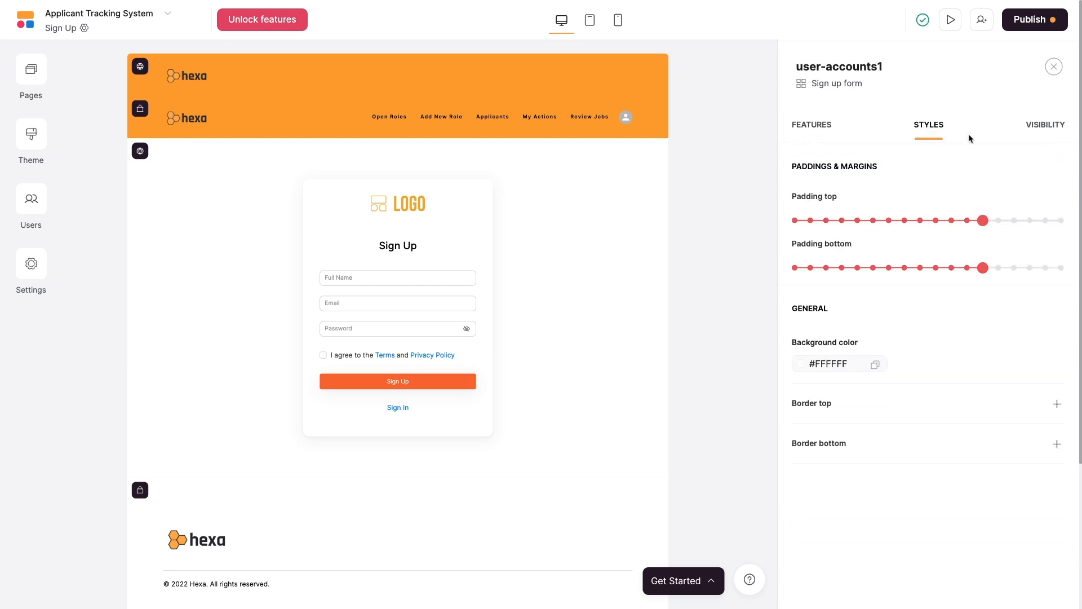
left_click(1036, 136)
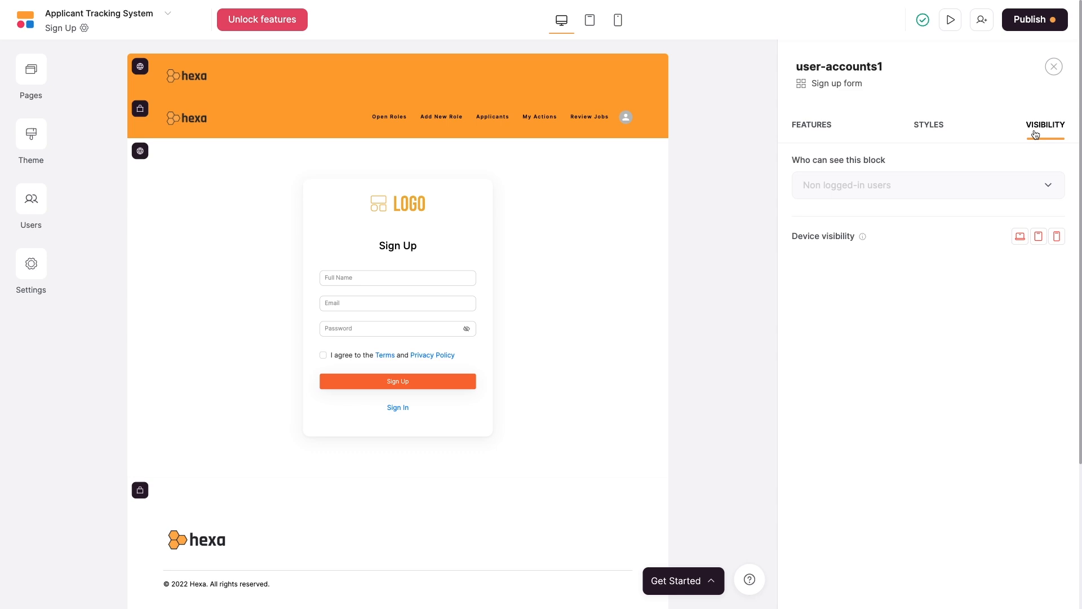
Open the Sign In page and select its sign-in form block.
left_click(35, 71)
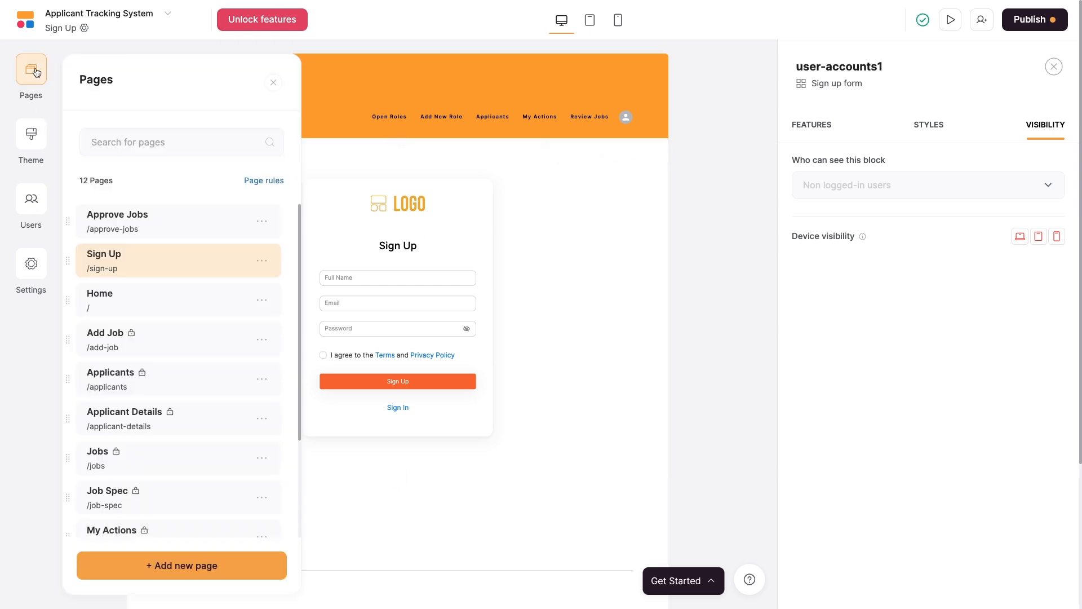
scroll(164, 389, "down", 3)
left_click(150, 407)
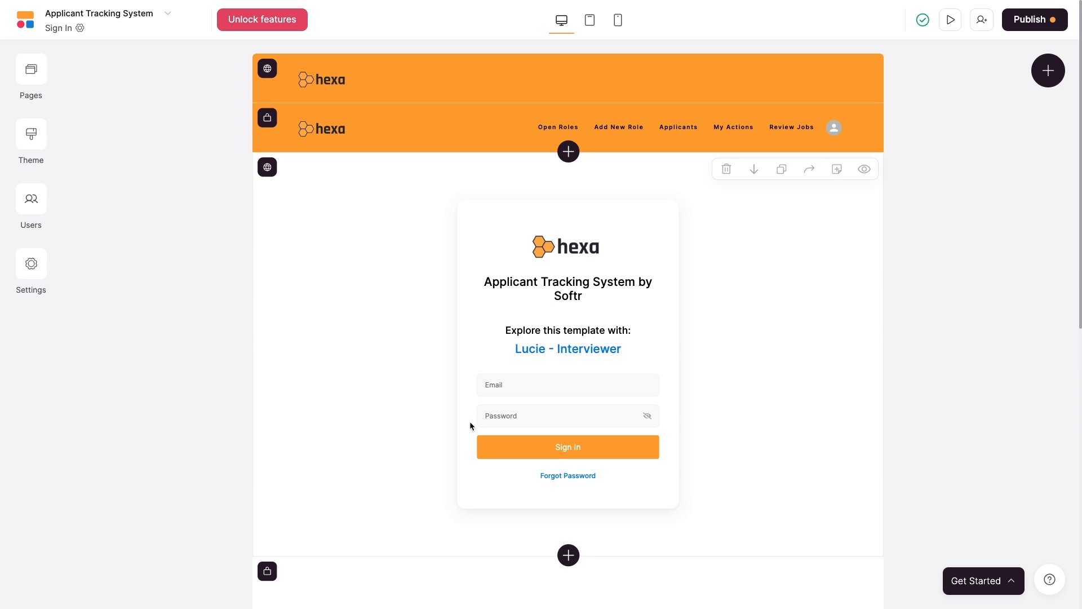
left_click(579, 340)
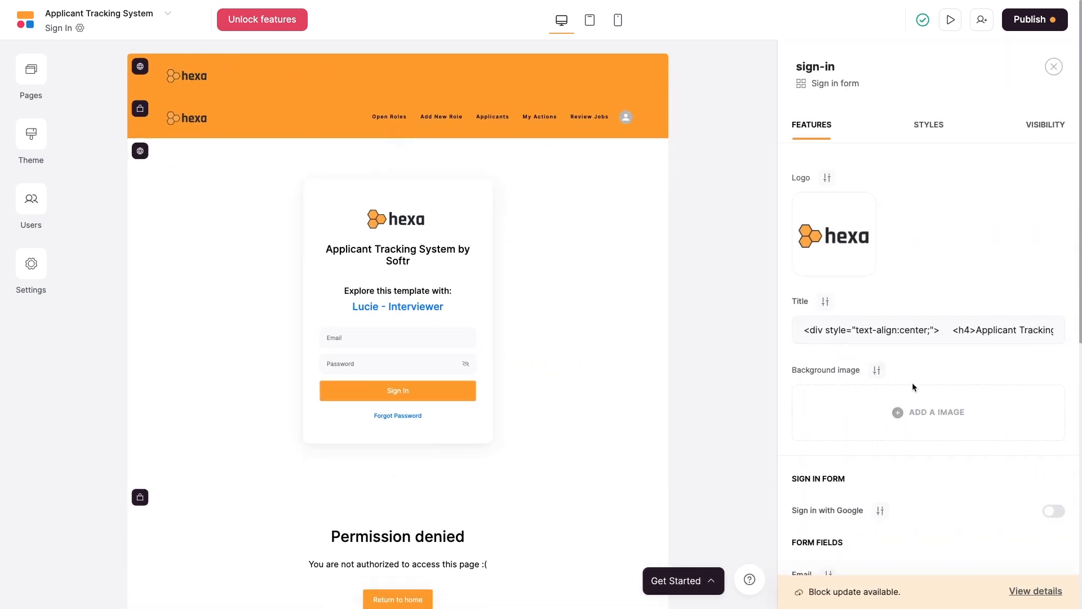
scroll(912, 382, "down", 7)
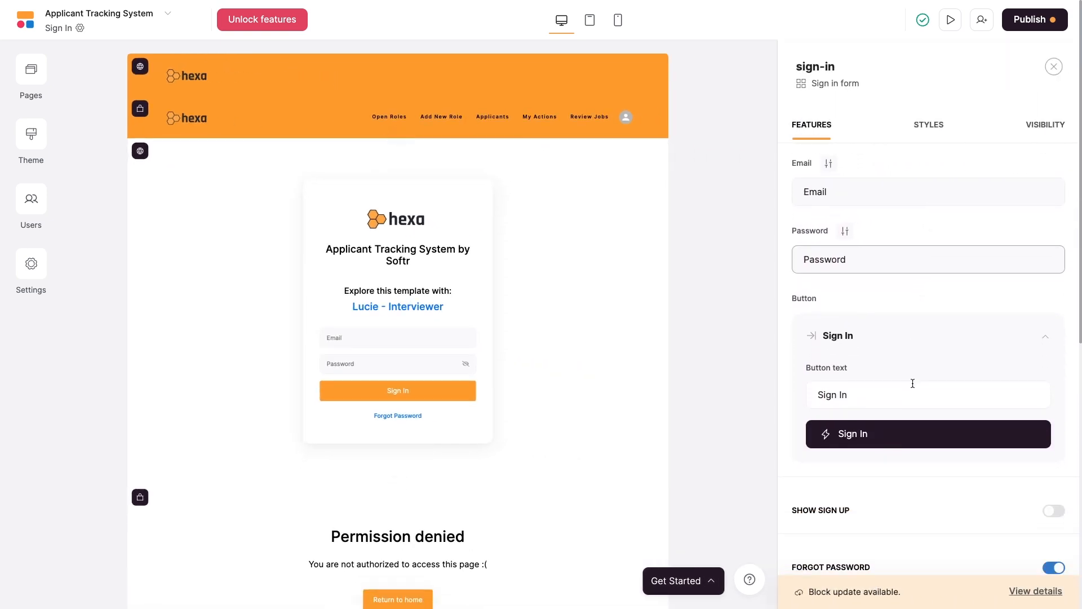
scroll(913, 383, "down", 5)
Enable a Sign Up link opening the Sign Up page, then switch to the Home page.
left_click(1053, 222)
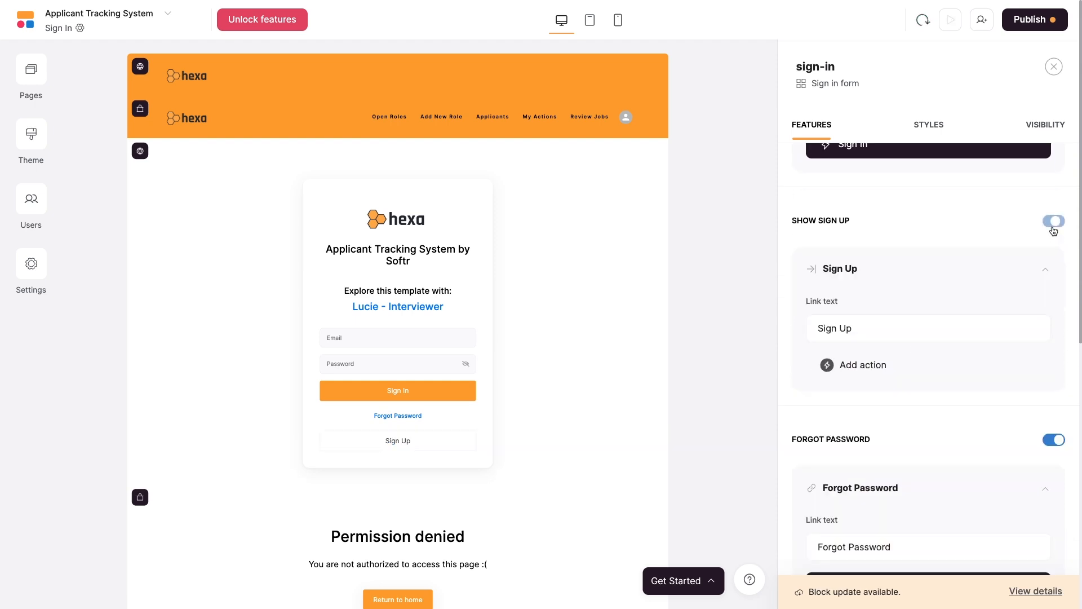
left_click(865, 368)
left_click(863, 403)
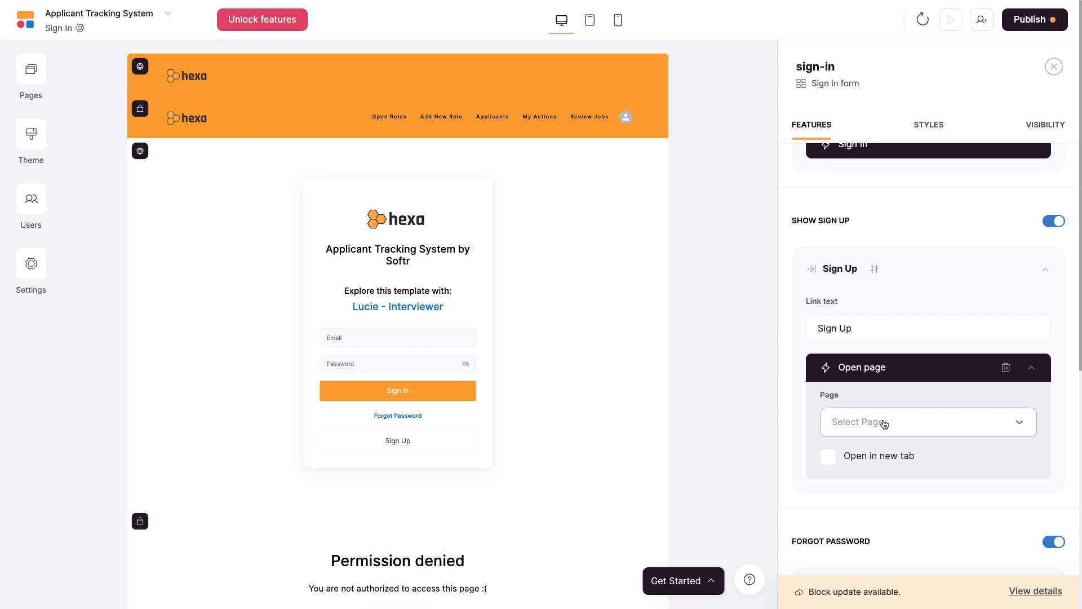
left_click(884, 424)
left_click(864, 307)
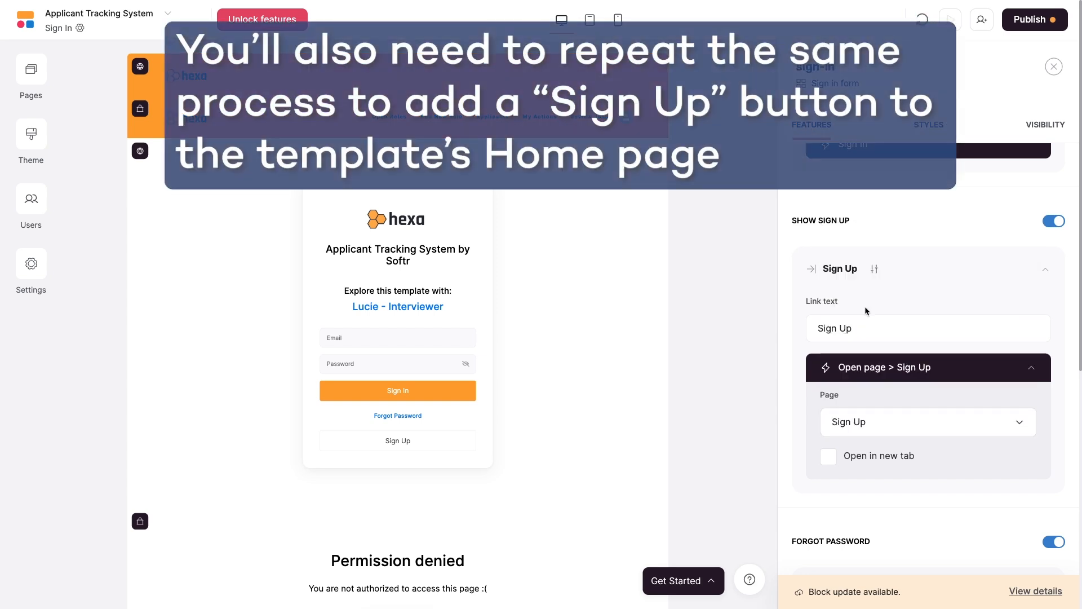
left_click(18, 79)
left_click(120, 290)
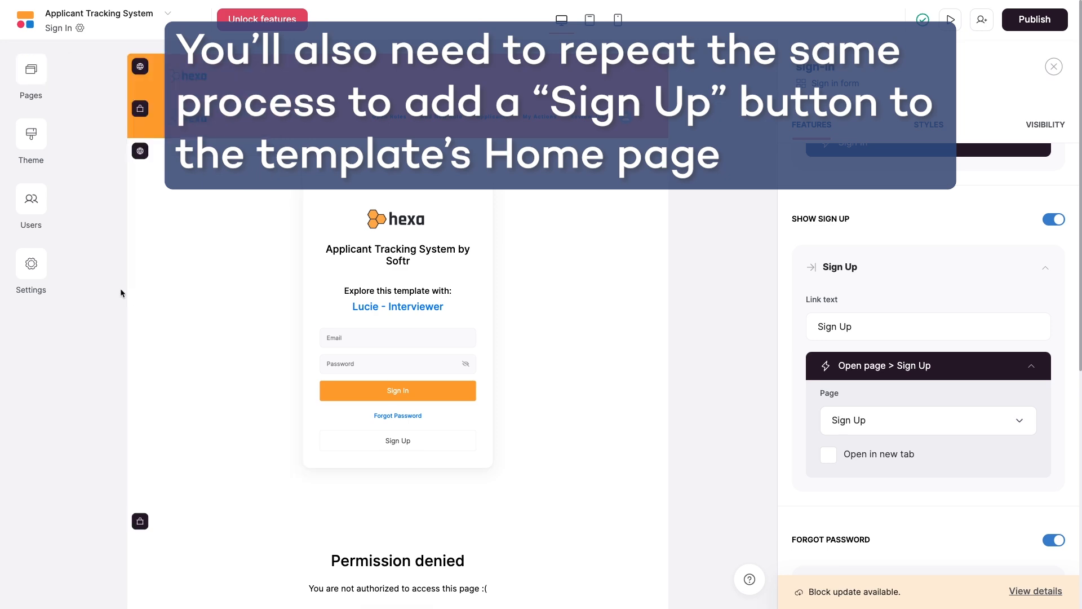
Select the Home page sign-in block and enable its Show Sign Up link.
left_click(608, 362)
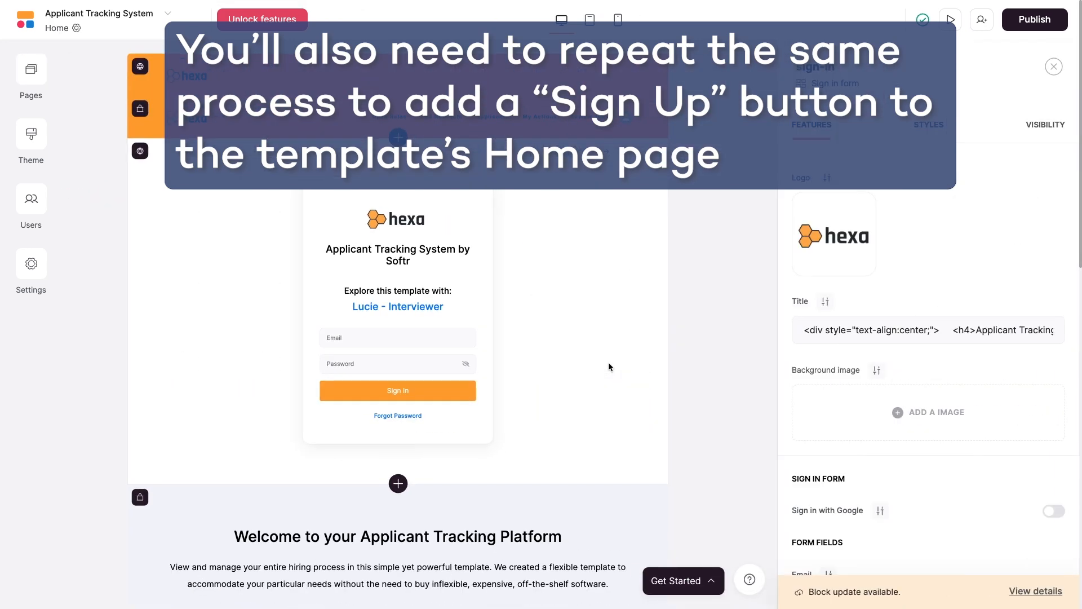
scroll(894, 366, "down", 4)
scroll(893, 365, "down", 5)
left_click(1053, 341)
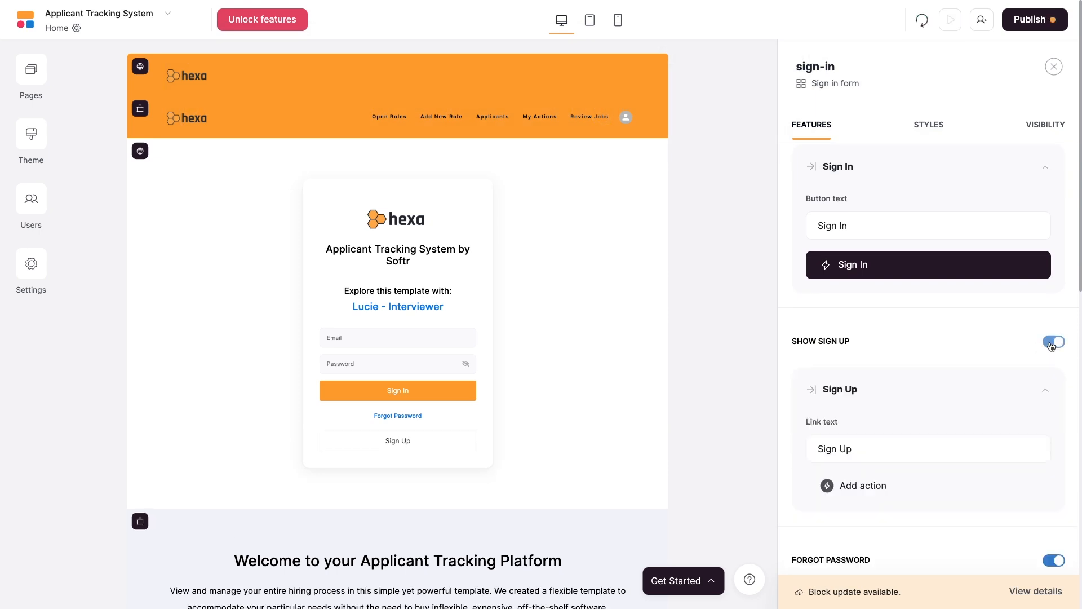
scroll(958, 342, "down", 1)
Make the Sign Up link open the Sign Up page and publish the updates.
left_click(854, 438)
left_click(846, 330)
scroll(903, 465, "down", 2)
left_click(912, 409)
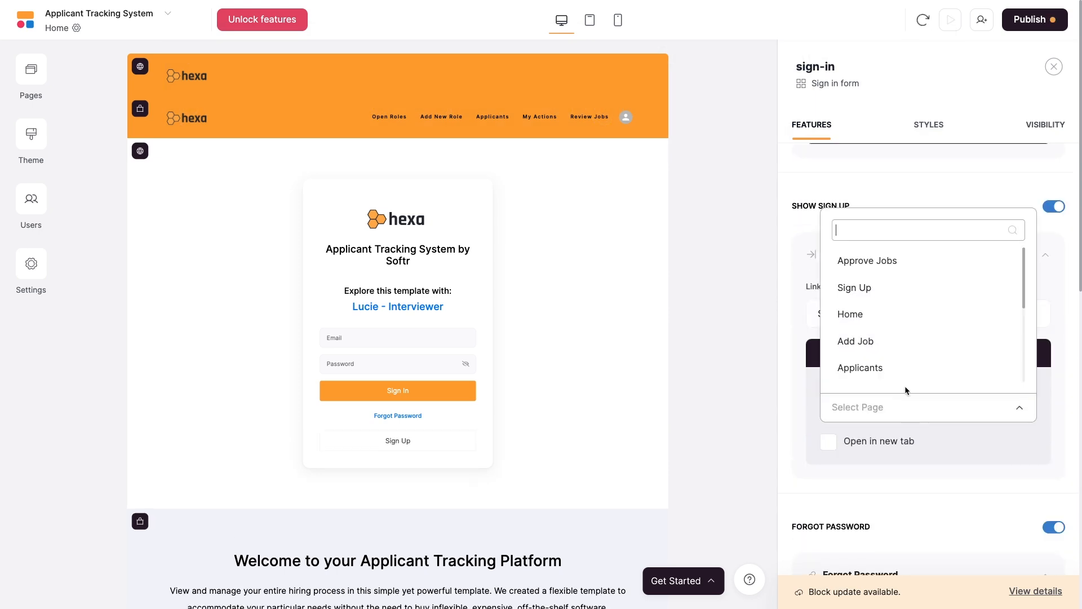
left_click(877, 286)
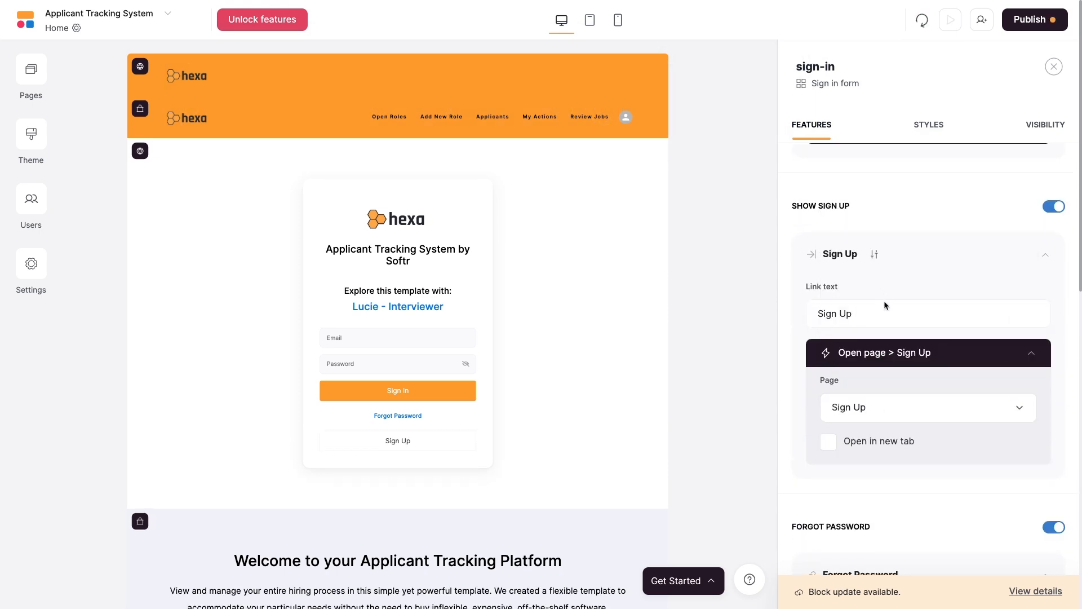
left_click(1040, 23)
left_click(967, 222)
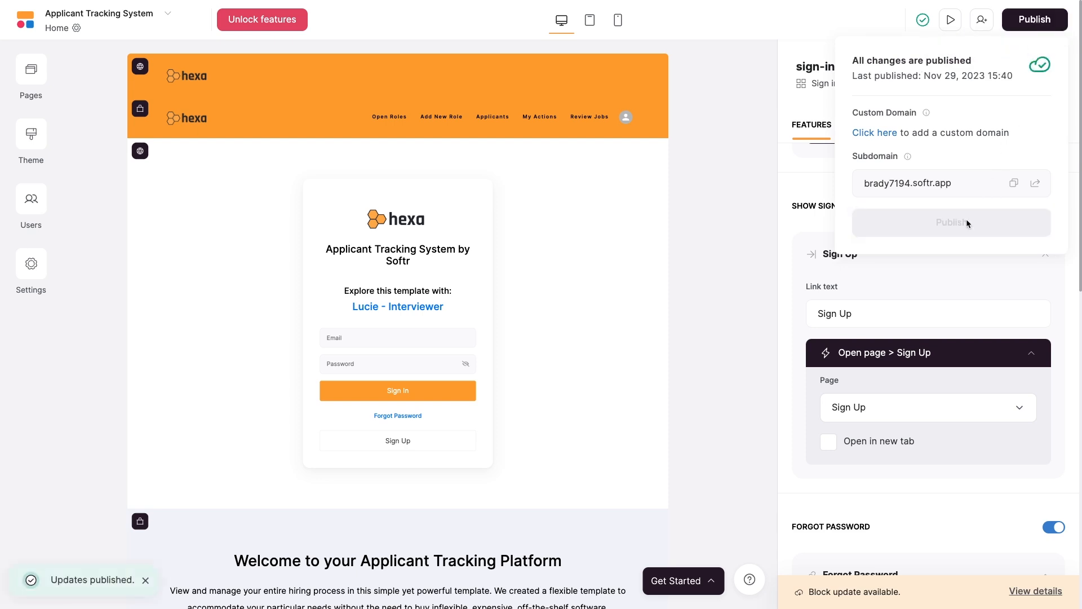
On the live app, register a new account with a full name, e-mail and password, accepting the terms.
left_click(1035, 182)
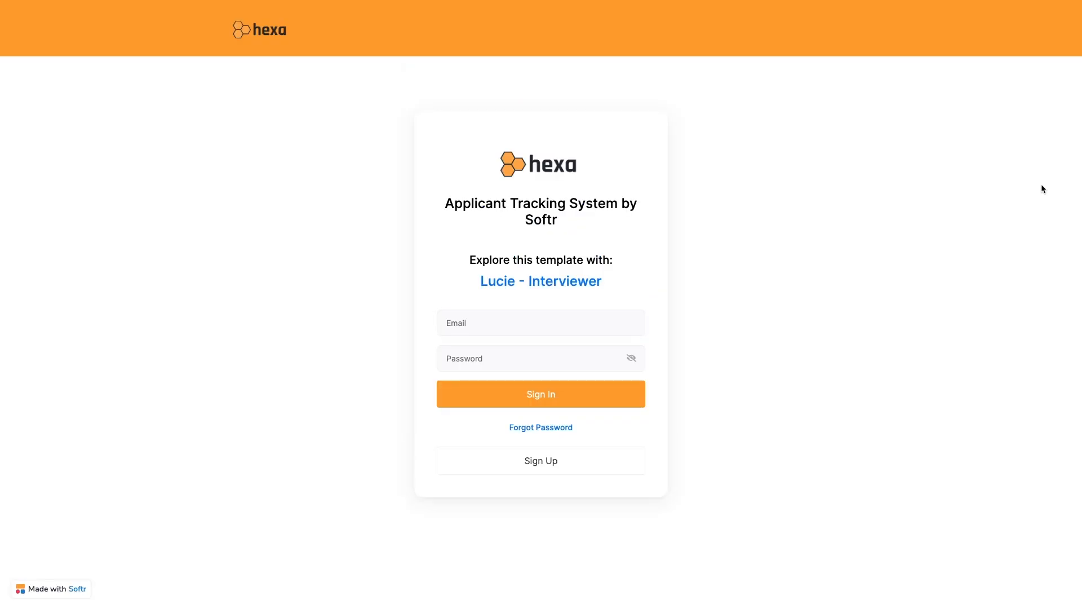
left_click(587, 473)
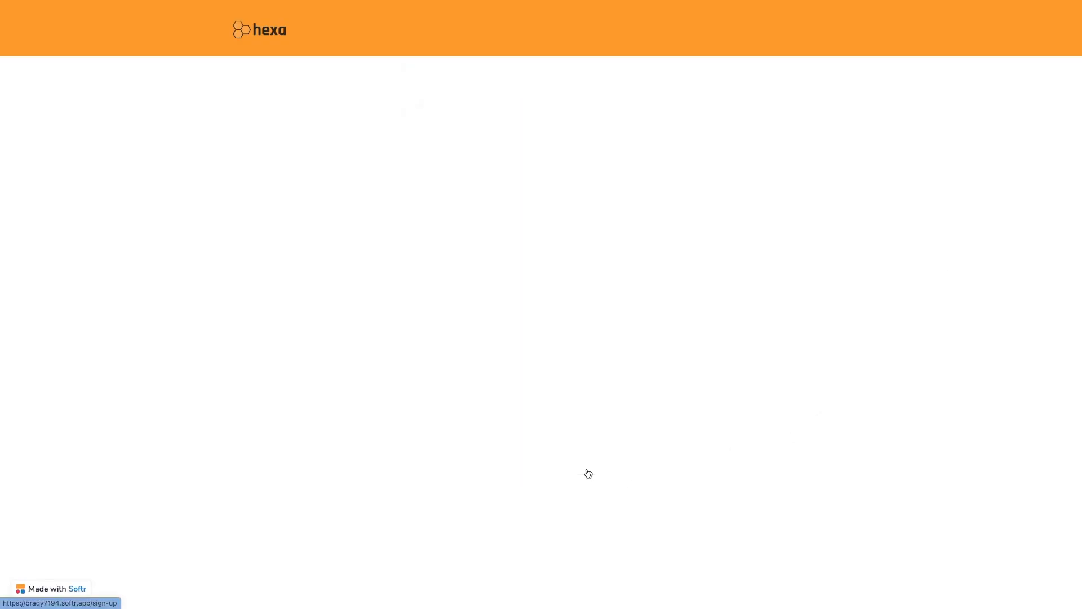
type("XRay Tutorials")
key("Tab")
key("Tab")
type("••••••••••••")
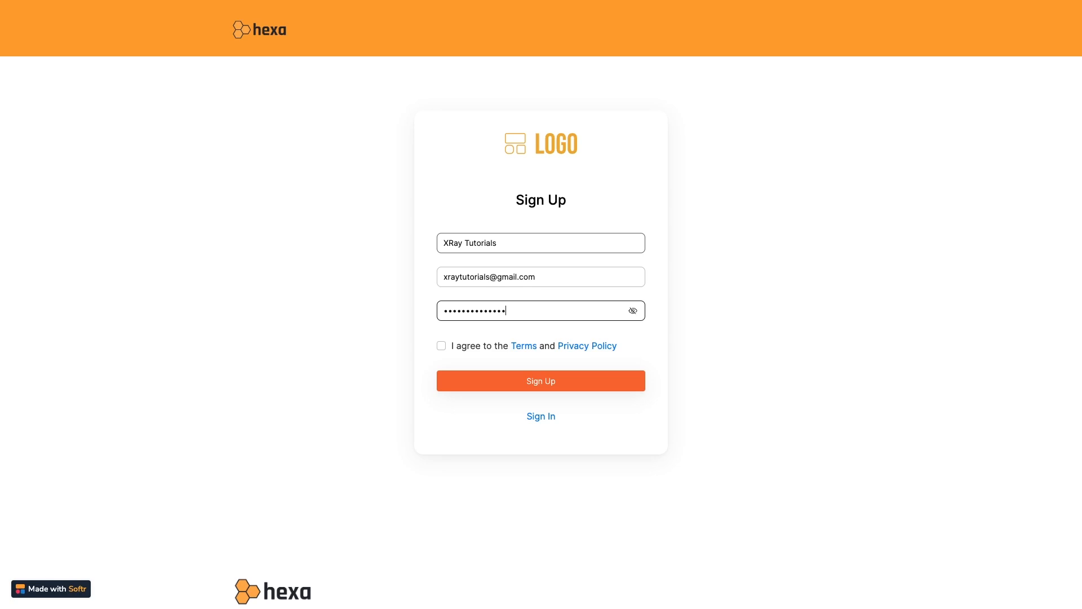
left_click(457, 348)
left_click(493, 386)
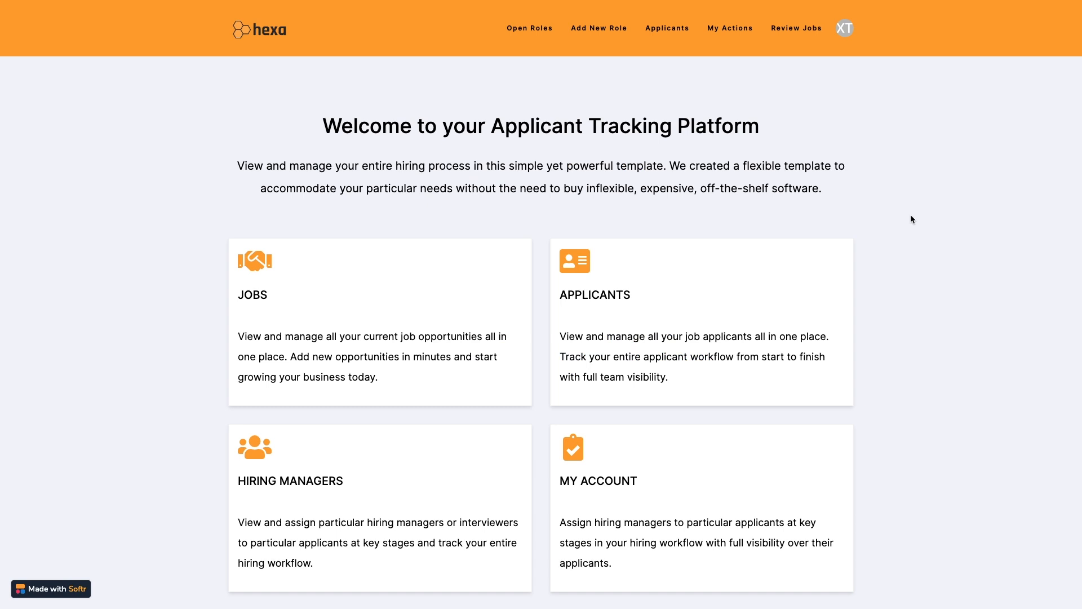
In the live app, visit Open Roles and Review Jobs, opening and closing the dadsadawda job's edit form.
left_click(845, 33)
left_click(845, 31)
left_click(543, 28)
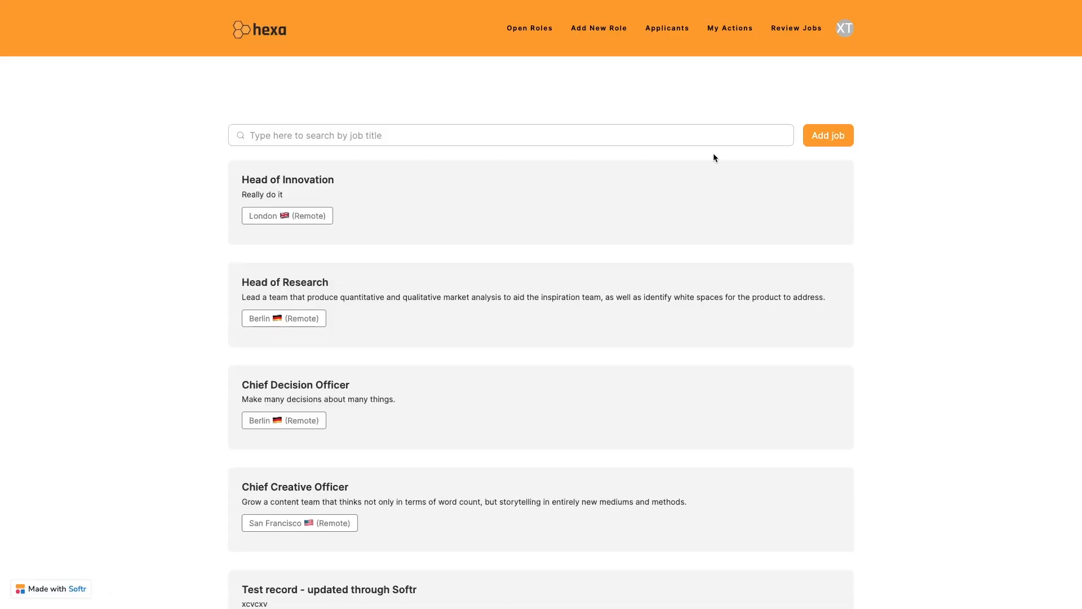
left_click(796, 30)
scroll(784, 290, "down", 5)
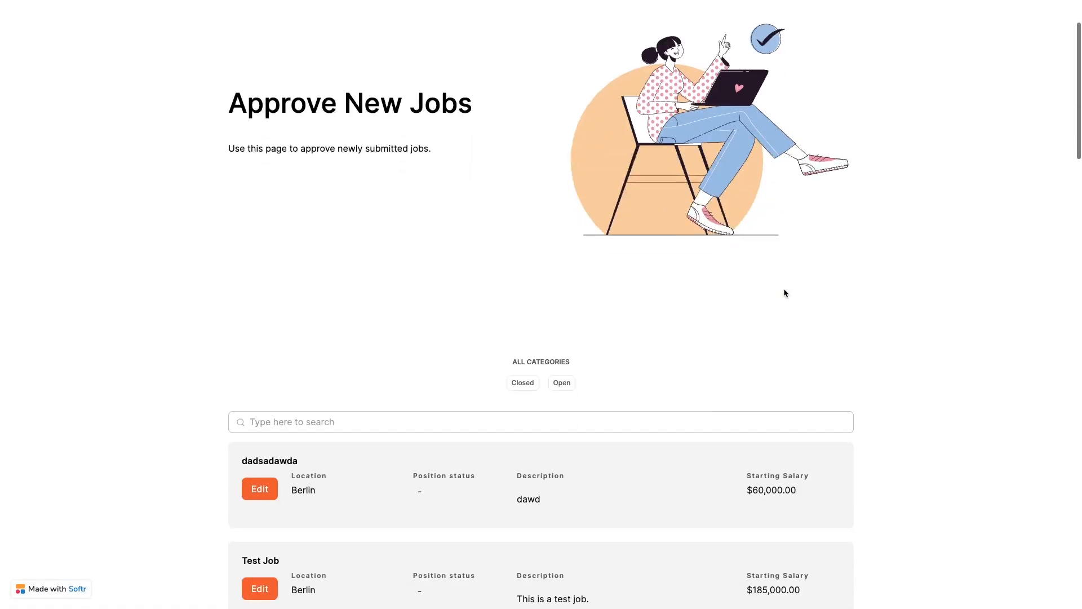
left_click(264, 292)
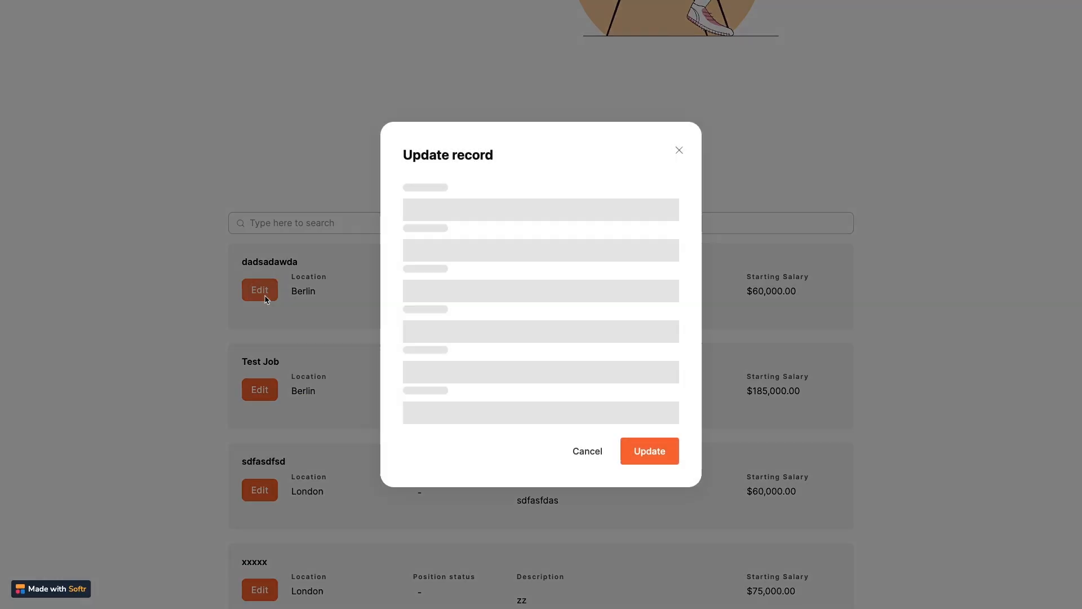
left_click(679, 110)
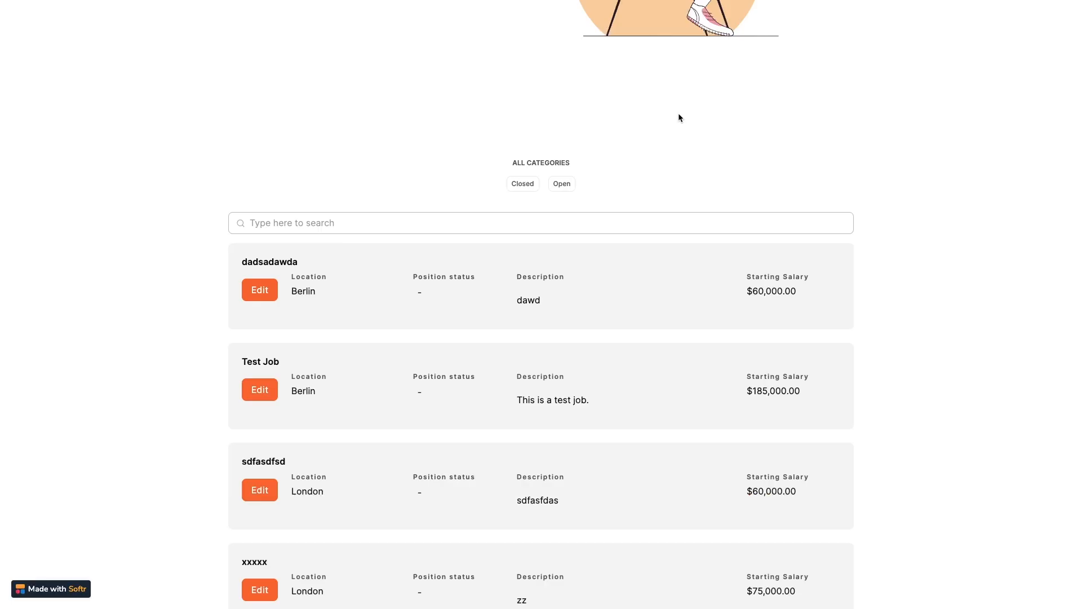
scroll(880, 182, "up", 5)
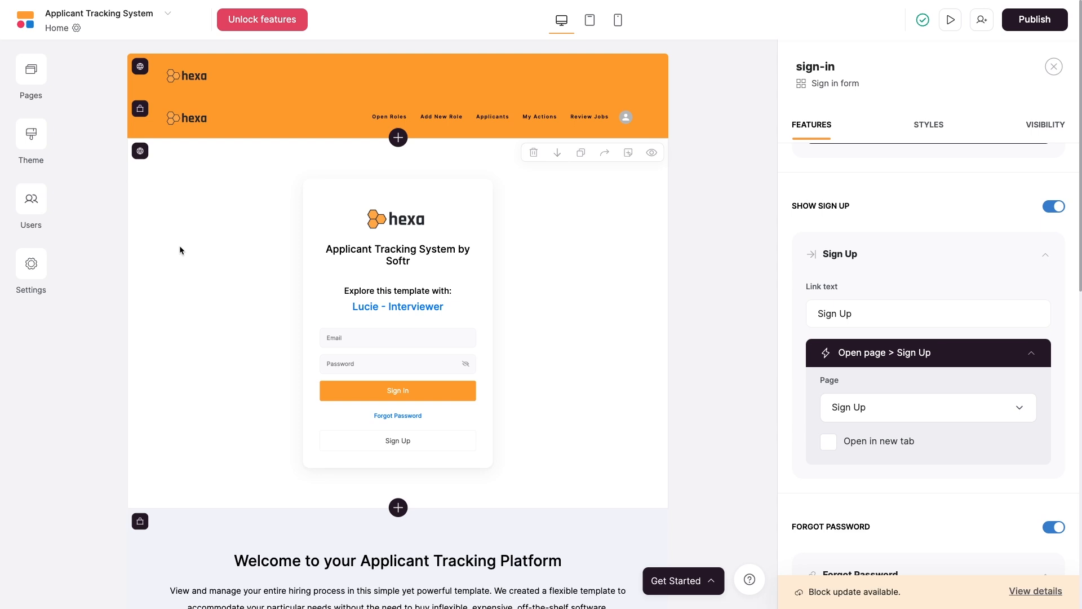
Open the Users section showing the users synced from Interviewers.
left_click(42, 206)
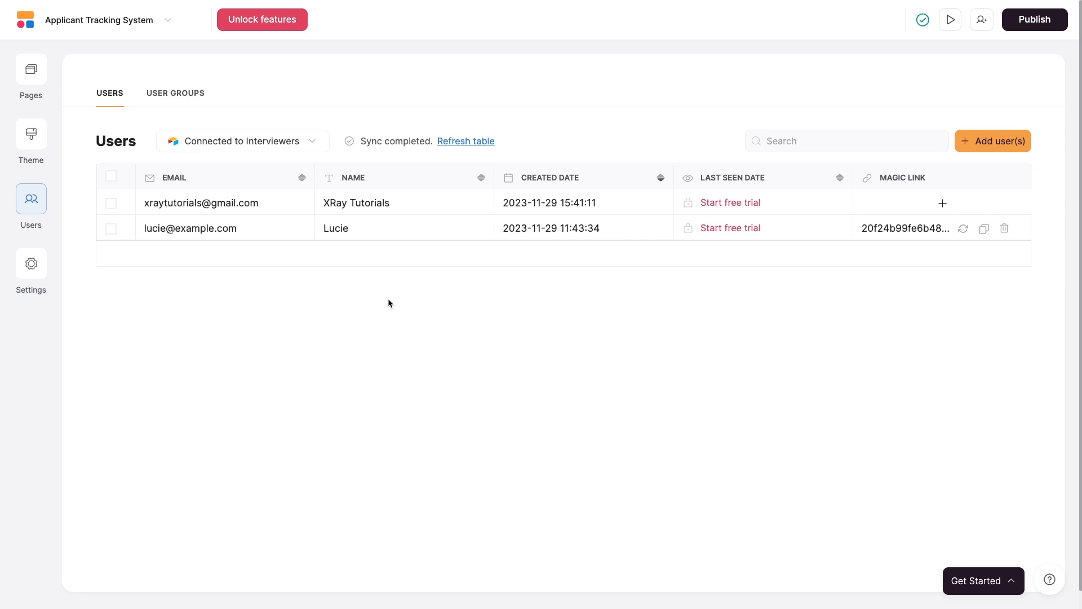
Start a new user group named Hiring Managers.
left_click(171, 94)
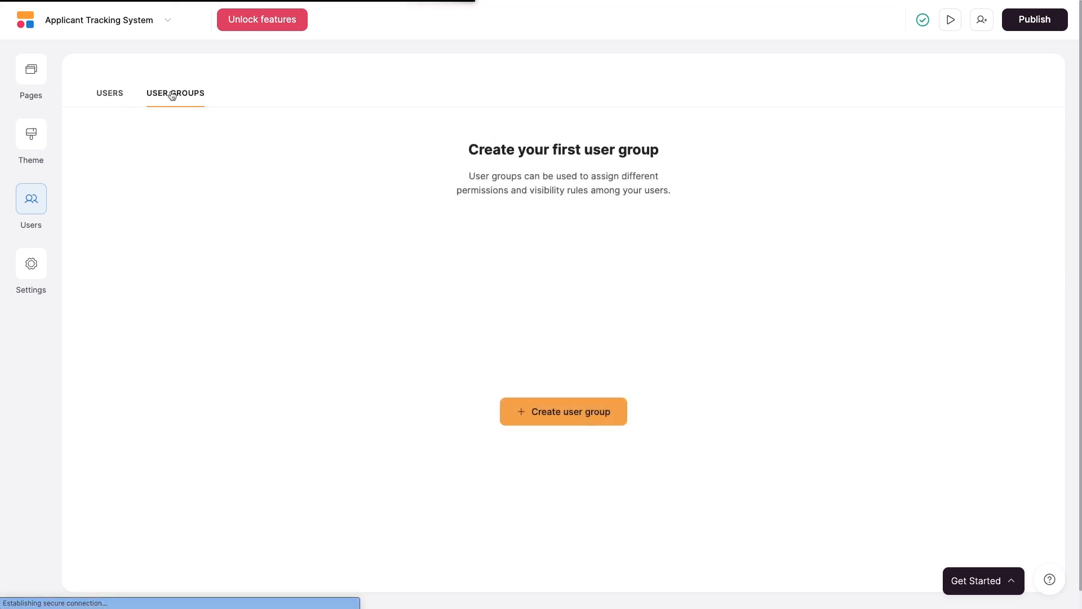
left_click(592, 411)
type("Hiring Managers")
left_click(690, 376)
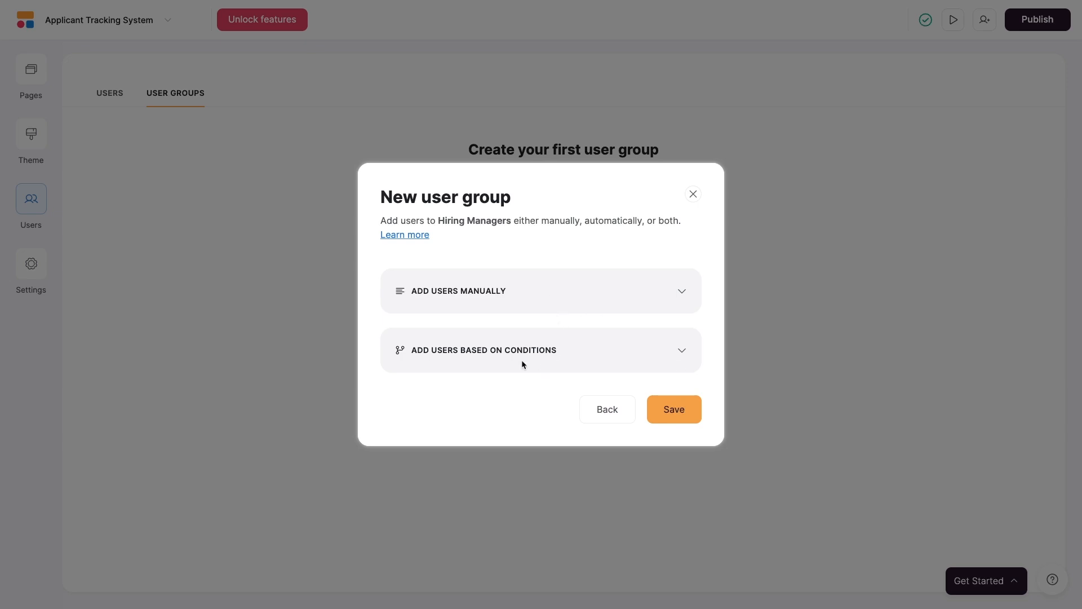
Try an Email-domain membership condition for the group, then delete it.
left_click(668, 351)
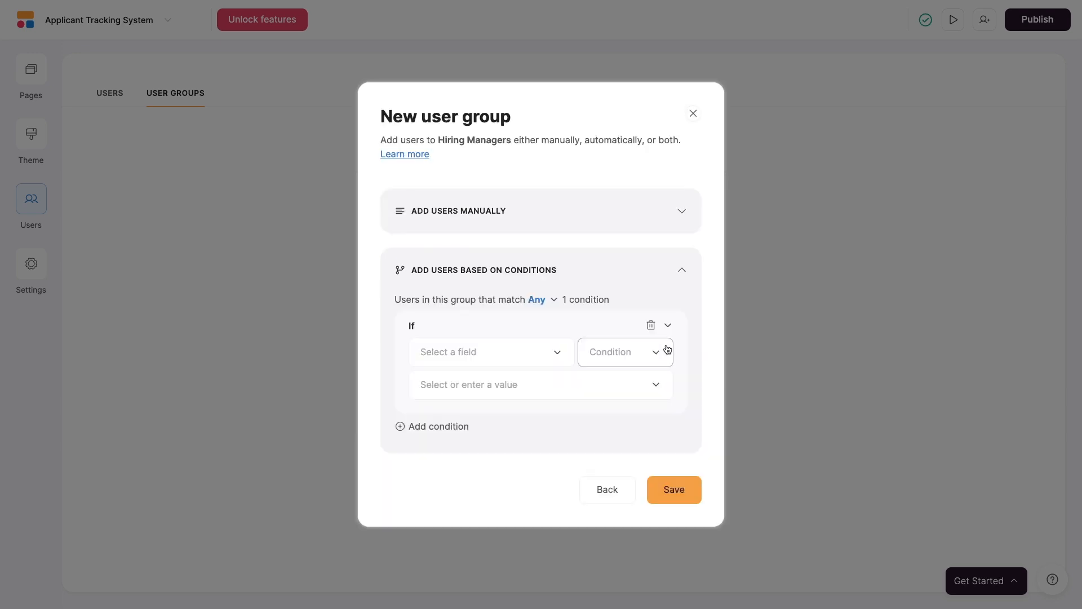
left_click(558, 357)
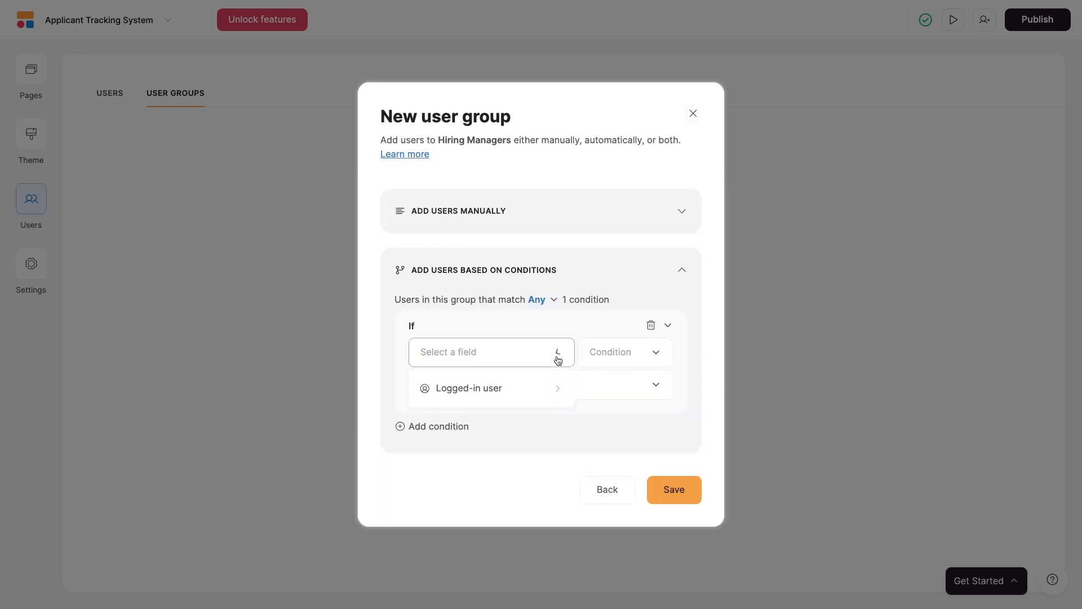
left_click(550, 388)
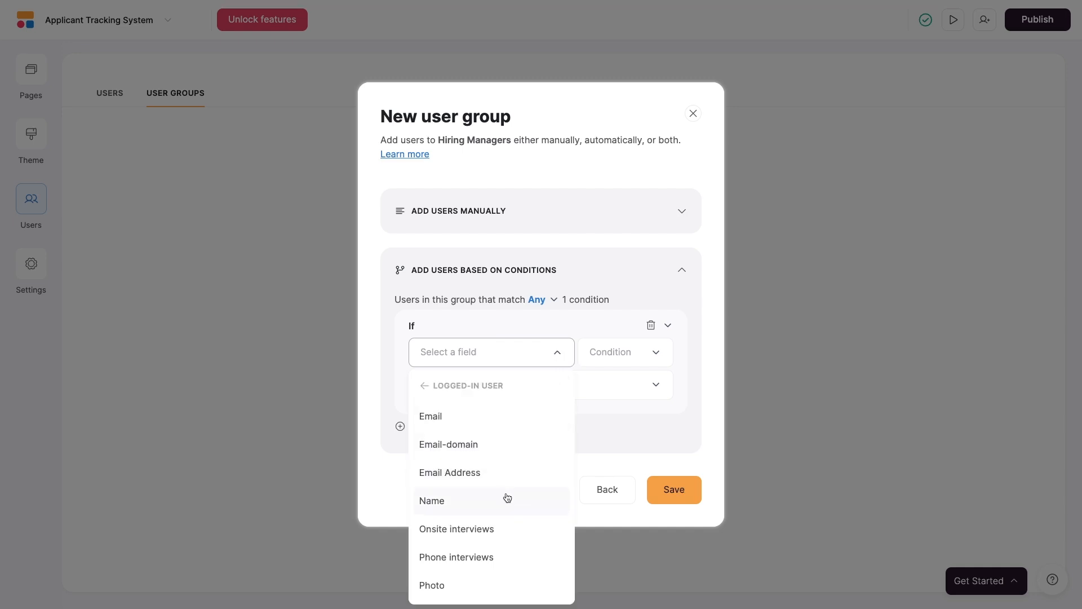
left_click(501, 446)
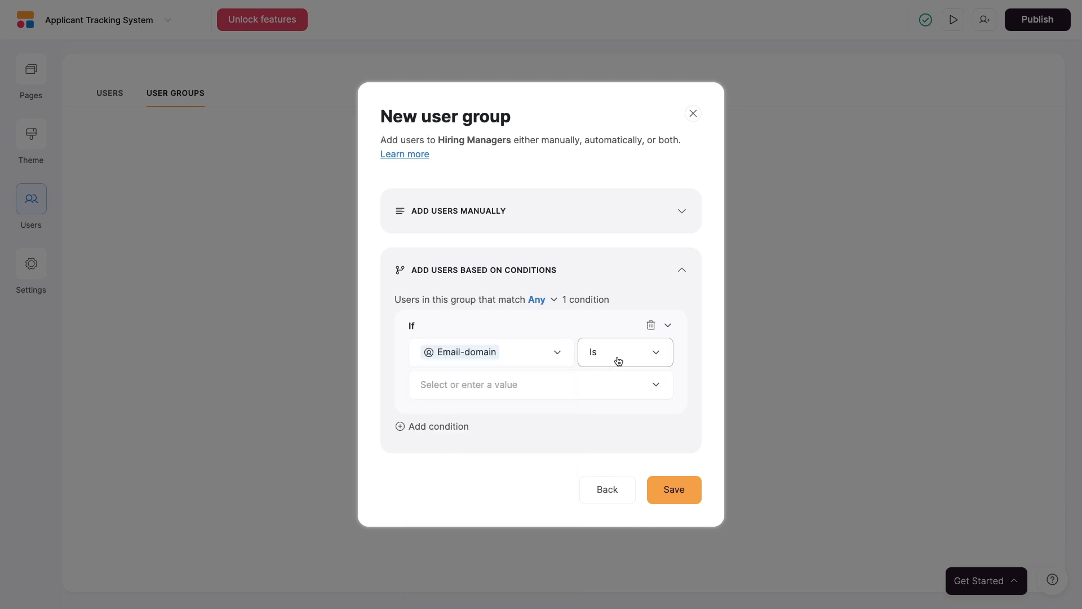
left_click(598, 388)
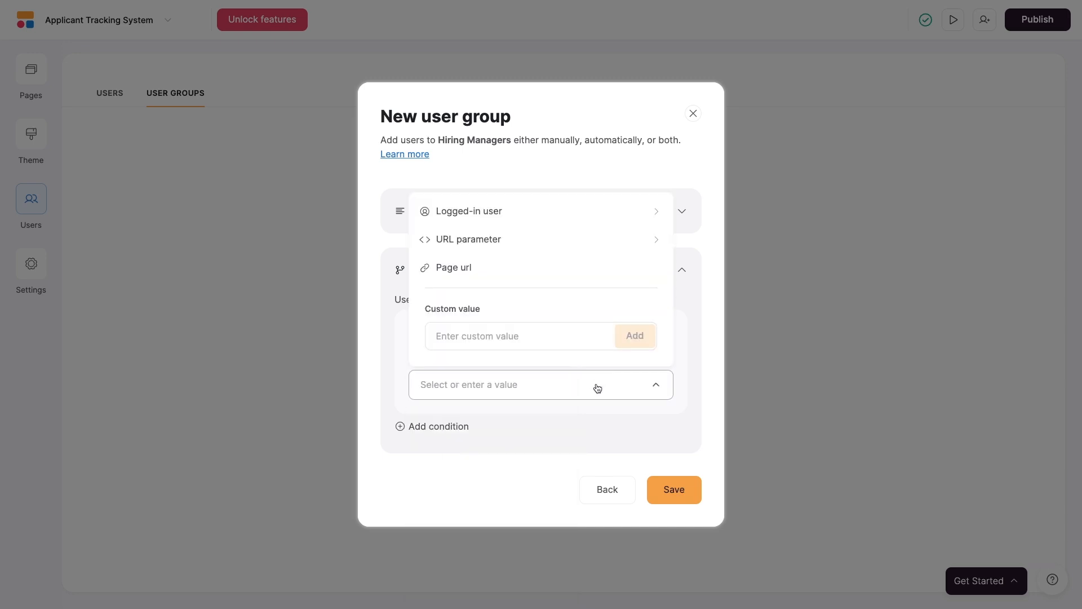
left_click(548, 339)
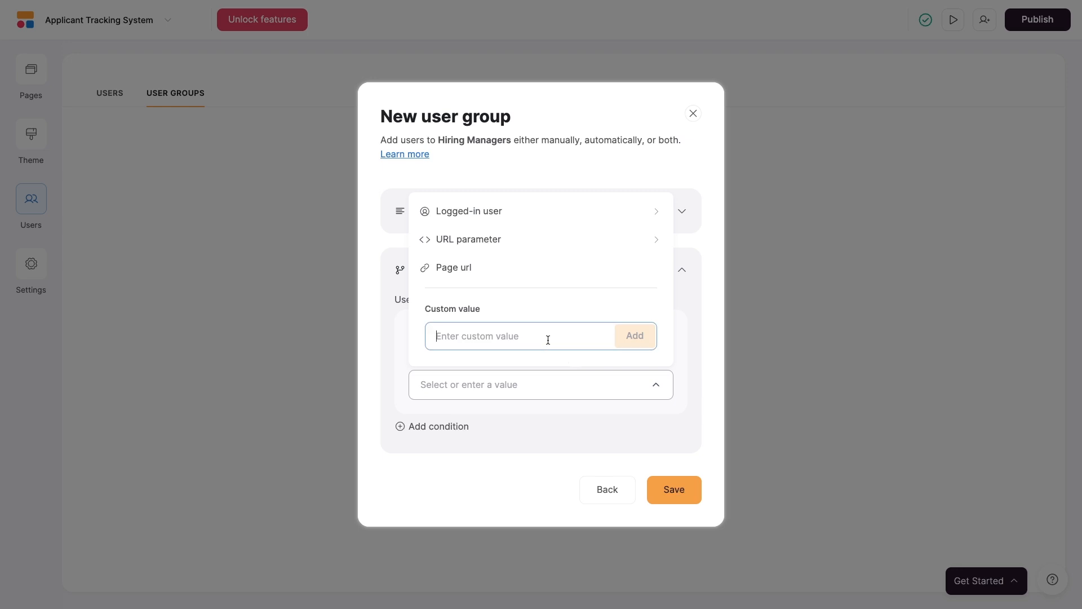
left_click(543, 410)
left_click(642, 332)
left_click(682, 293)
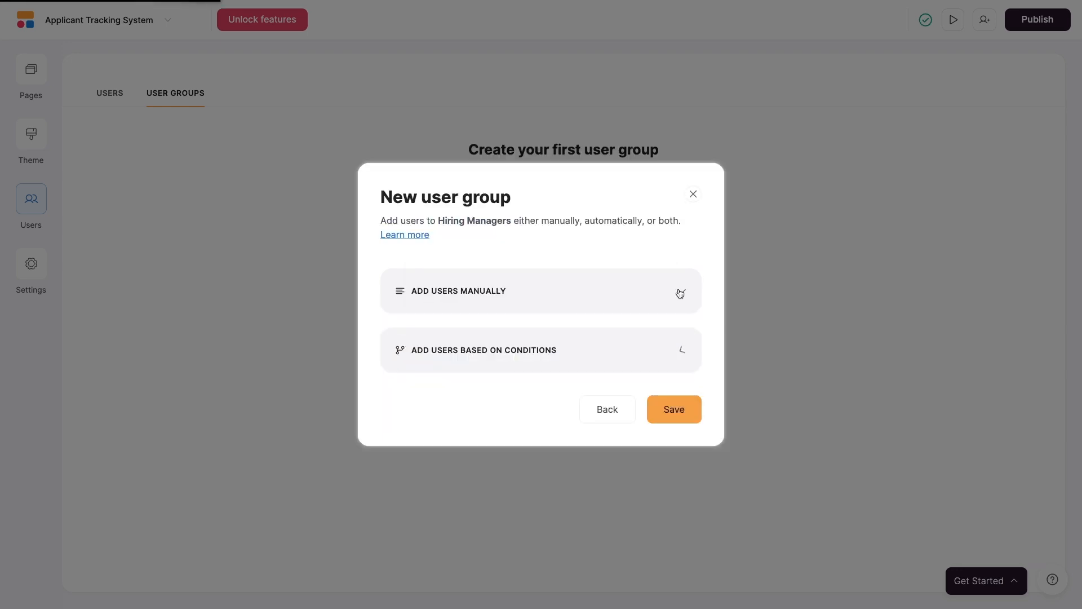
Manually add one user to Hiring Managers and save the group.
left_click(635, 291)
left_click(619, 323)
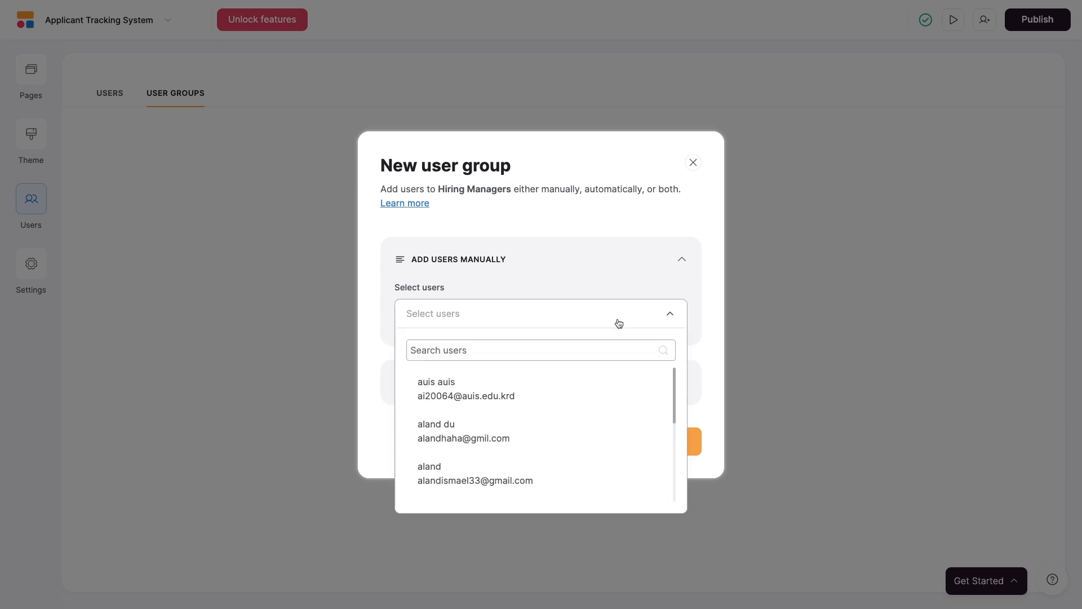
scroll(563, 423, "down", 5)
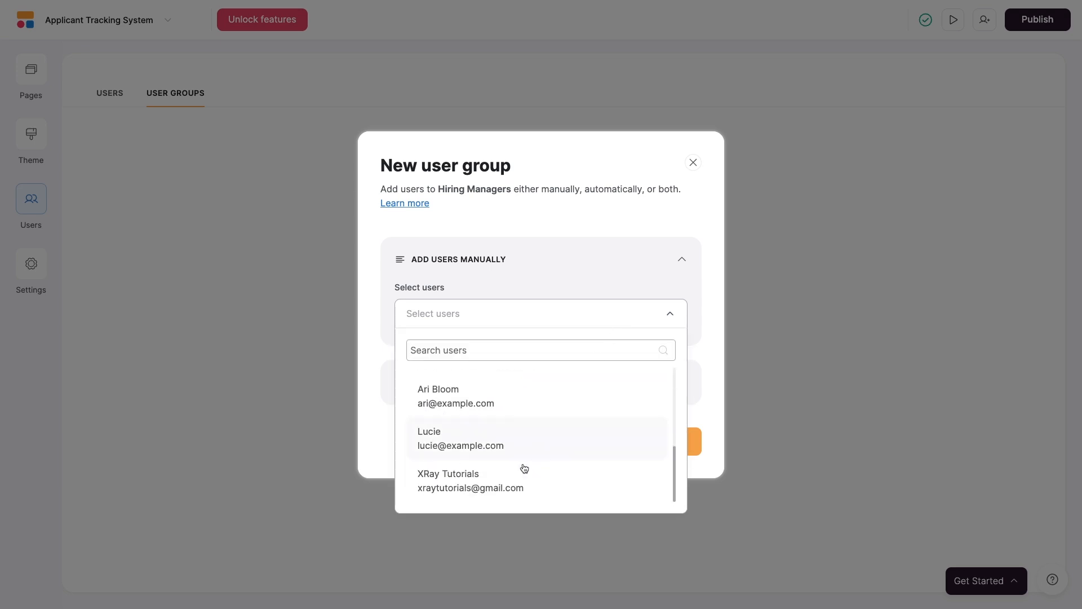
left_click(508, 486)
left_click(707, 380)
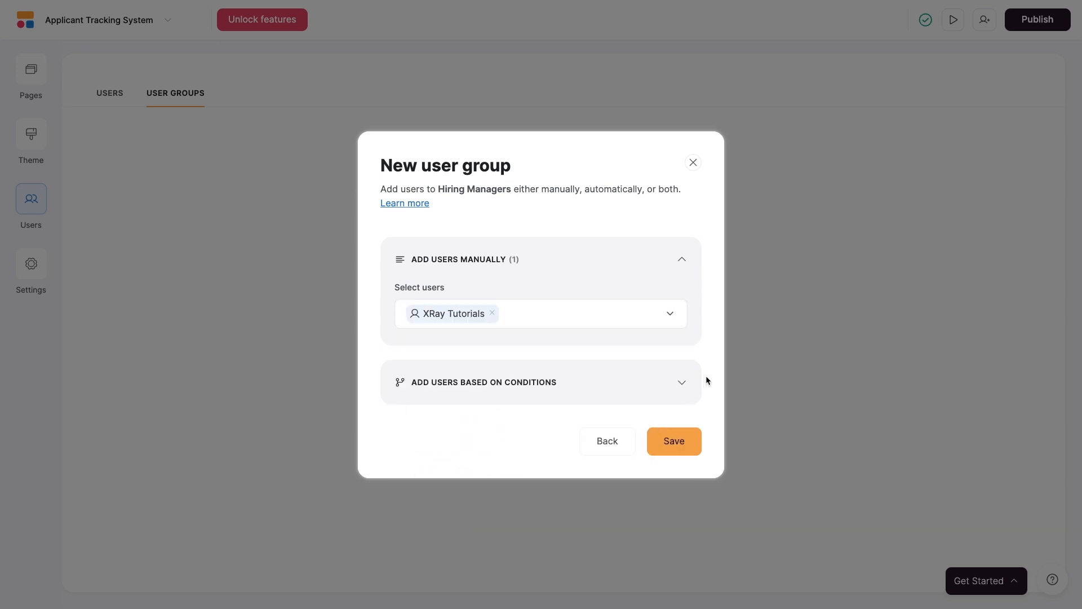
left_click(689, 443)
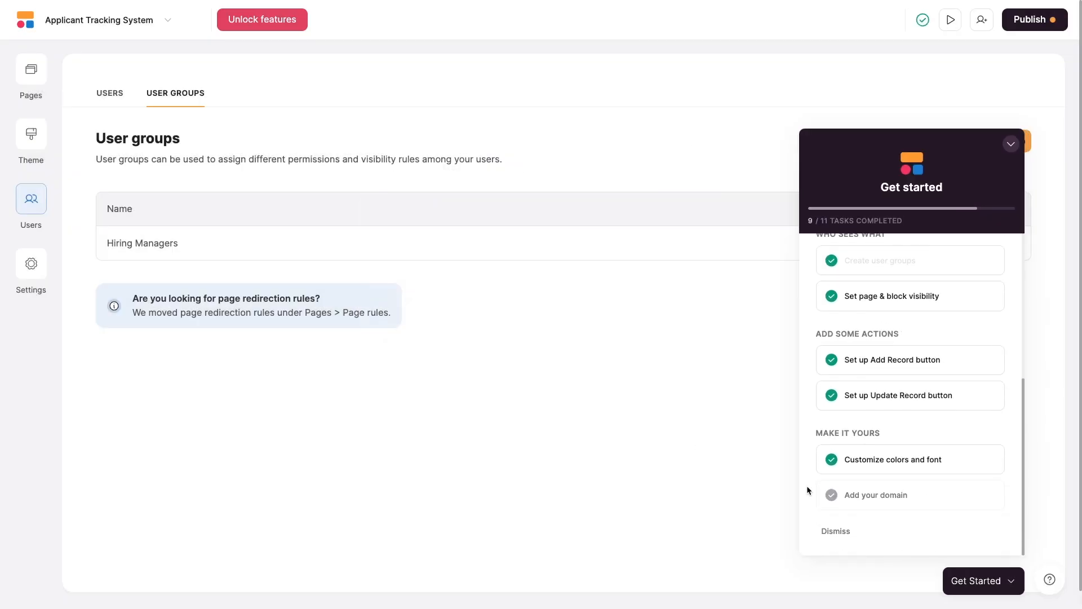
Dismiss the get started guide and show the app's page list.
left_click(833, 531)
left_click(959, 567)
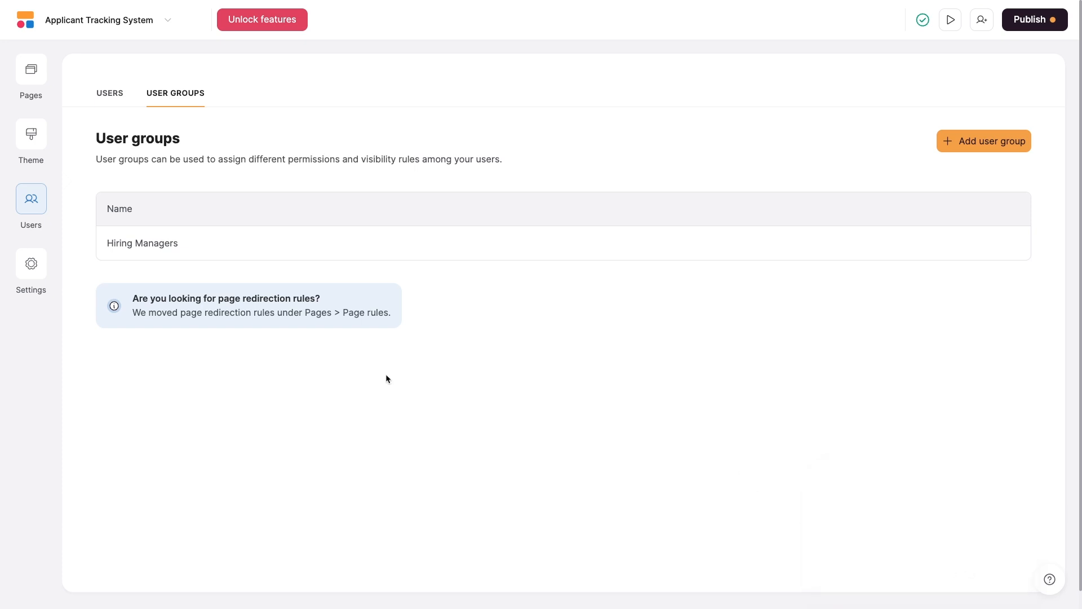
left_click(42, 82)
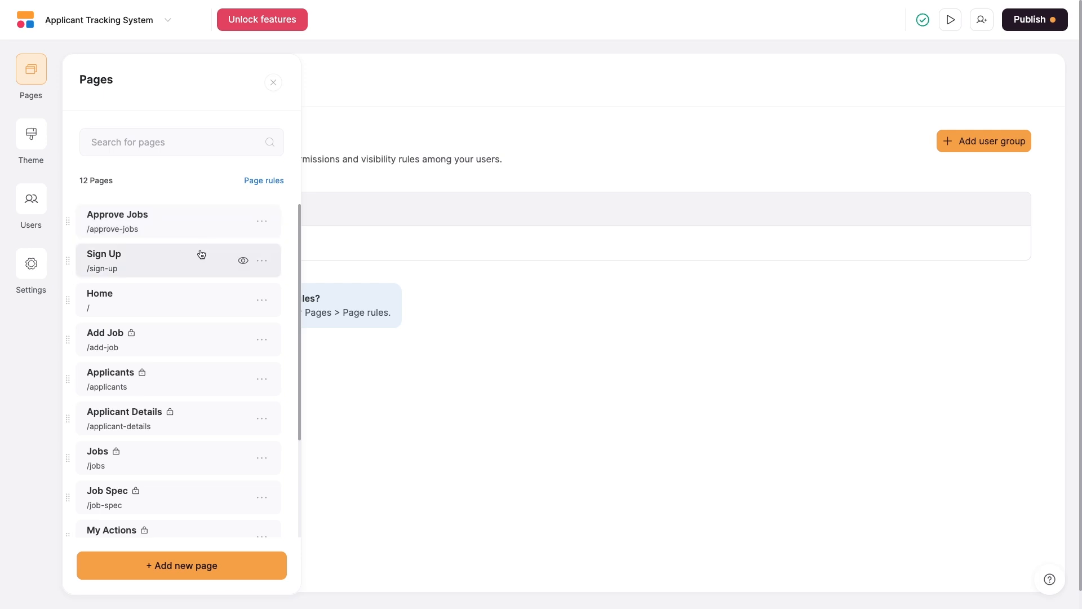
Restrict the Approve Jobs page's visibility to logged-in users in the Hiring Managers group and save.
left_click(263, 225)
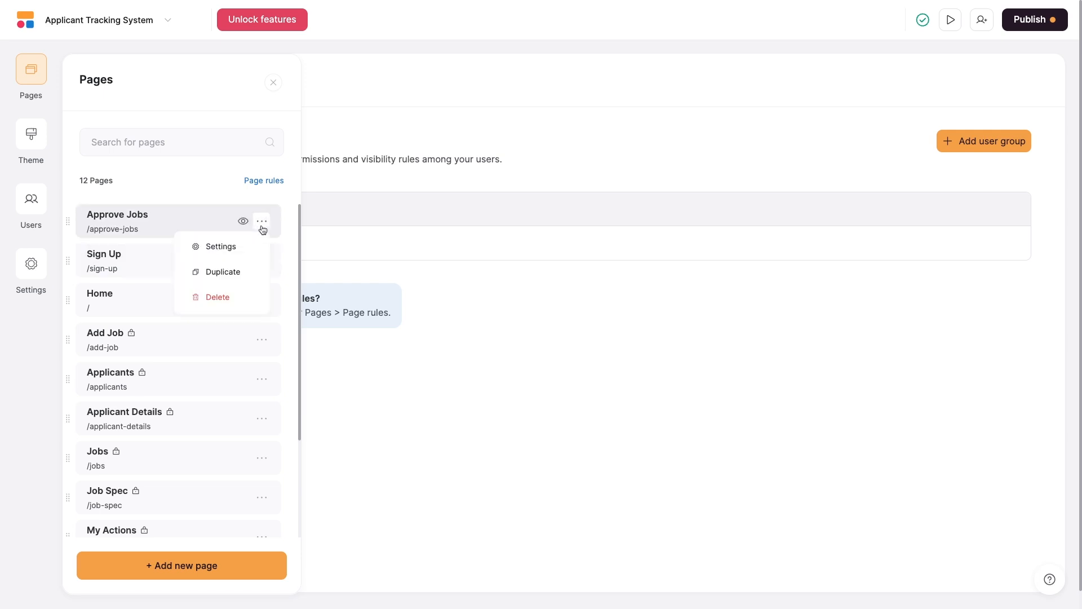
left_click(236, 251)
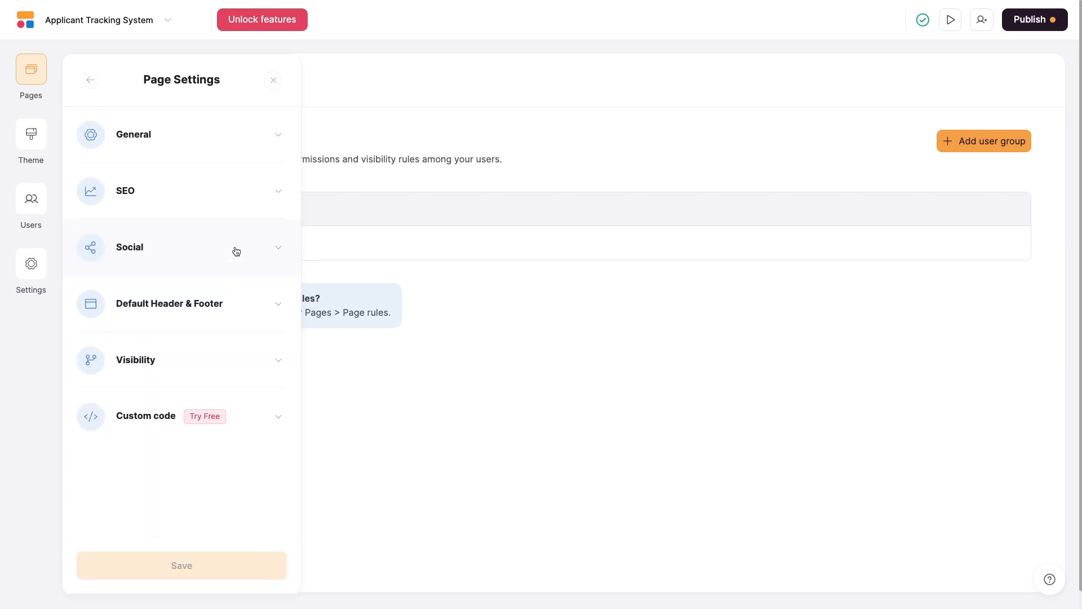
left_click(242, 354)
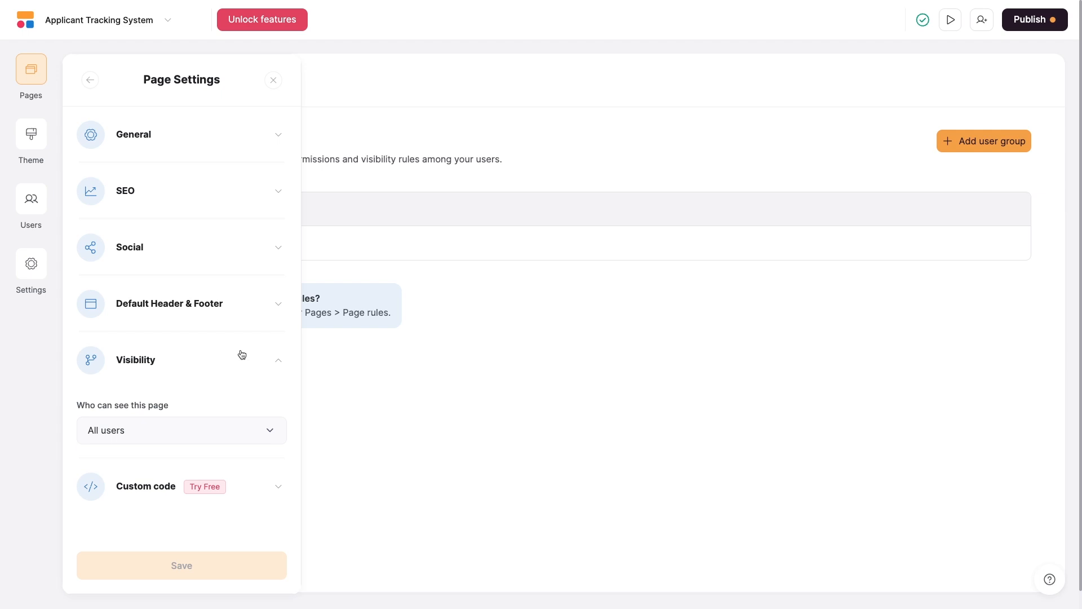
left_click(254, 432)
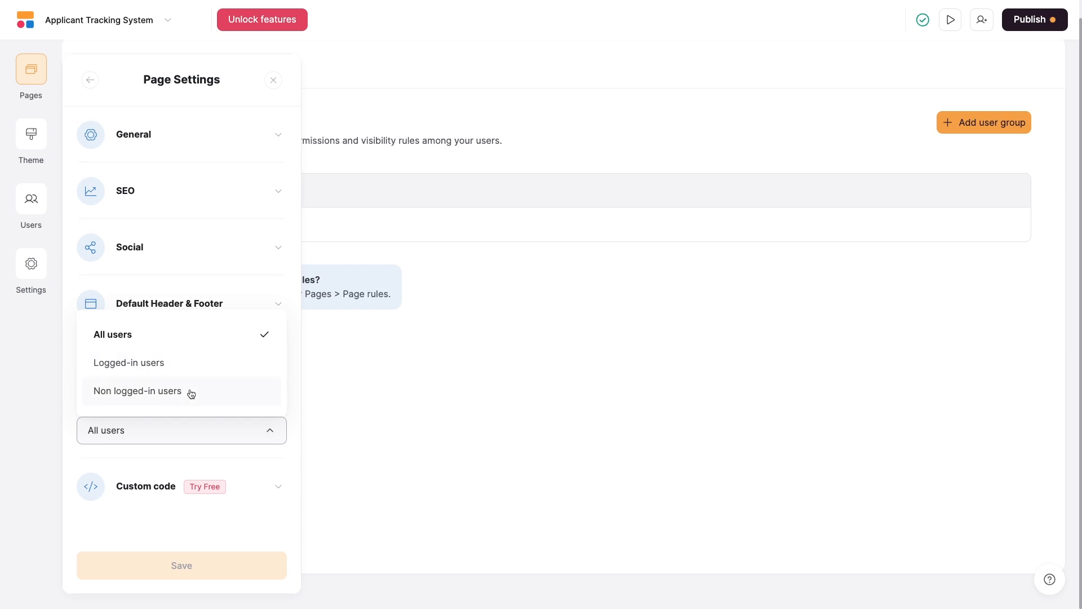
left_click(161, 369)
scroll(236, 375, "down", 1)
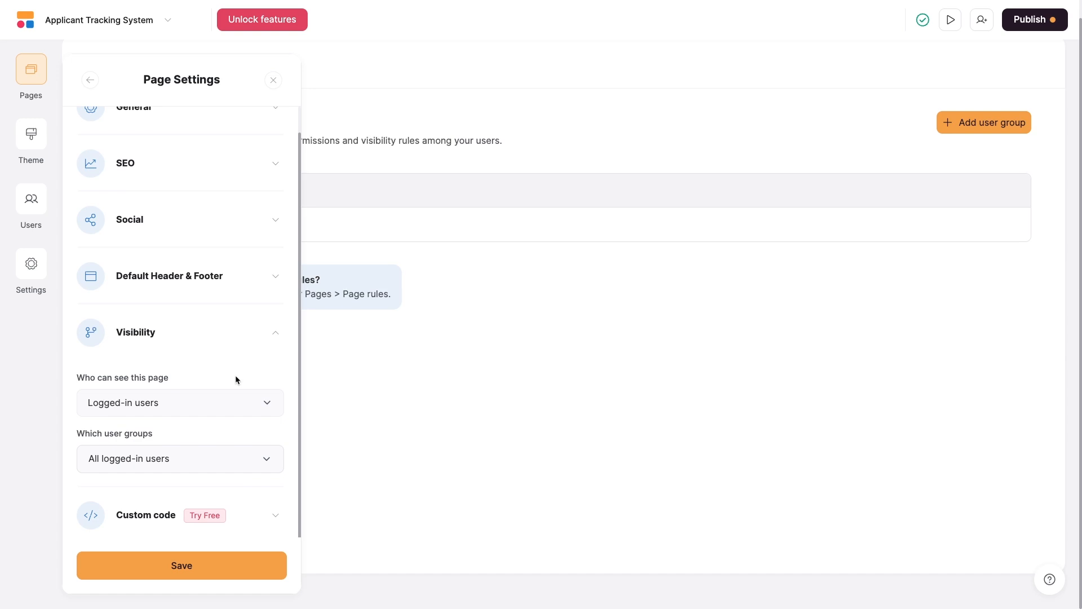
left_click(238, 467)
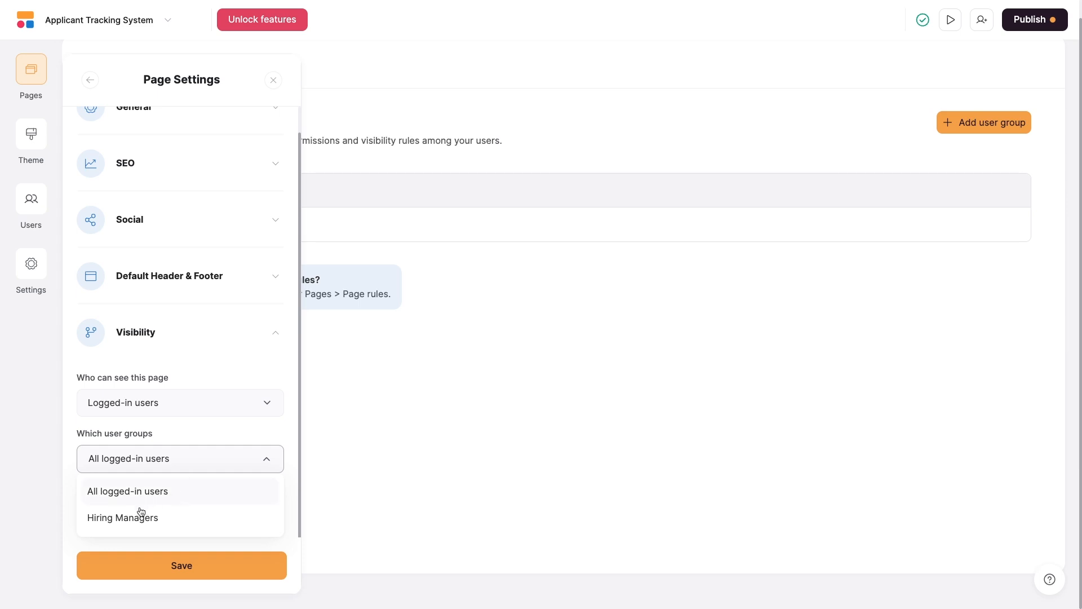
left_click(133, 523)
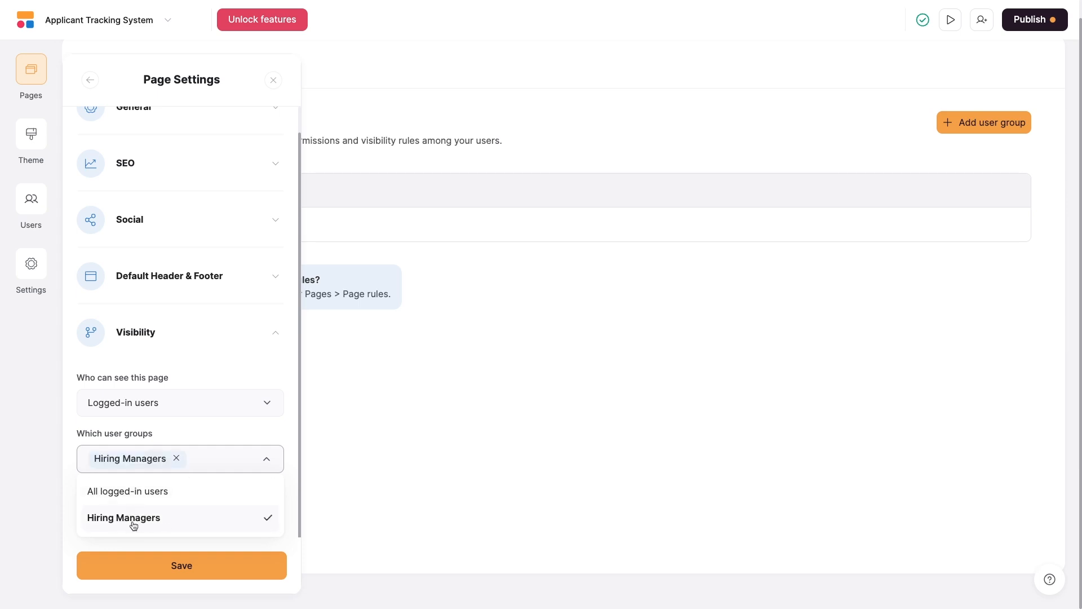
left_click(182, 549)
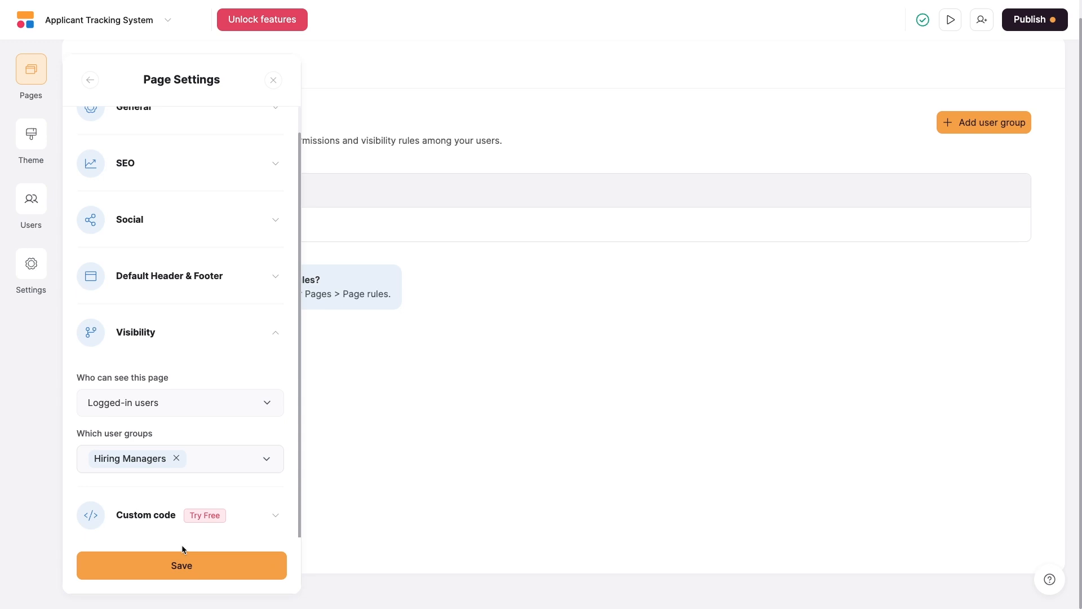
left_click(193, 573)
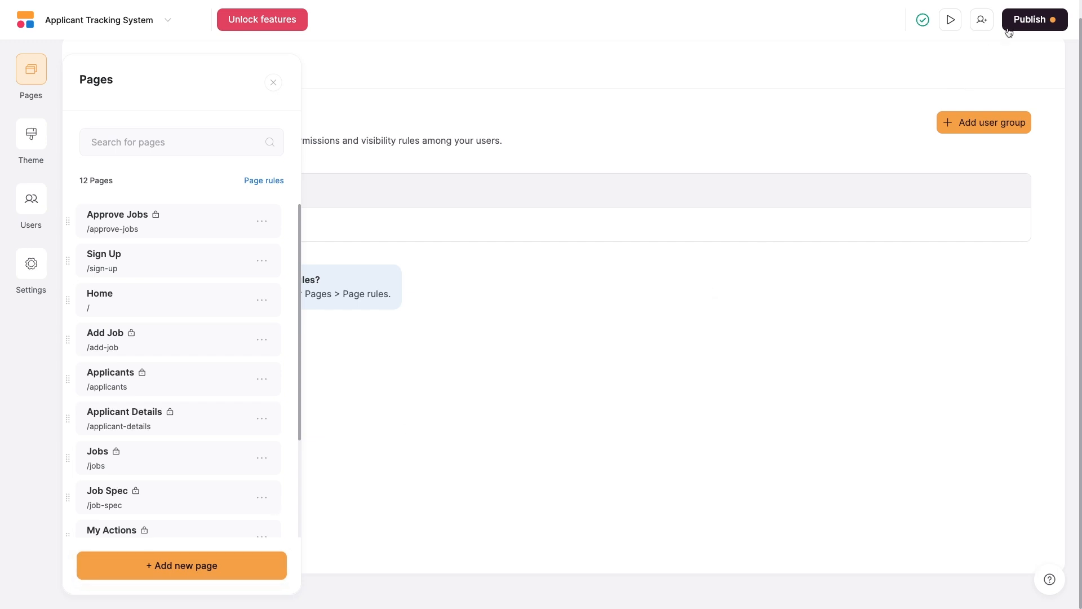
Publish the pending updates and open the live app in a new tab.
left_click(1025, 20)
left_click(970, 222)
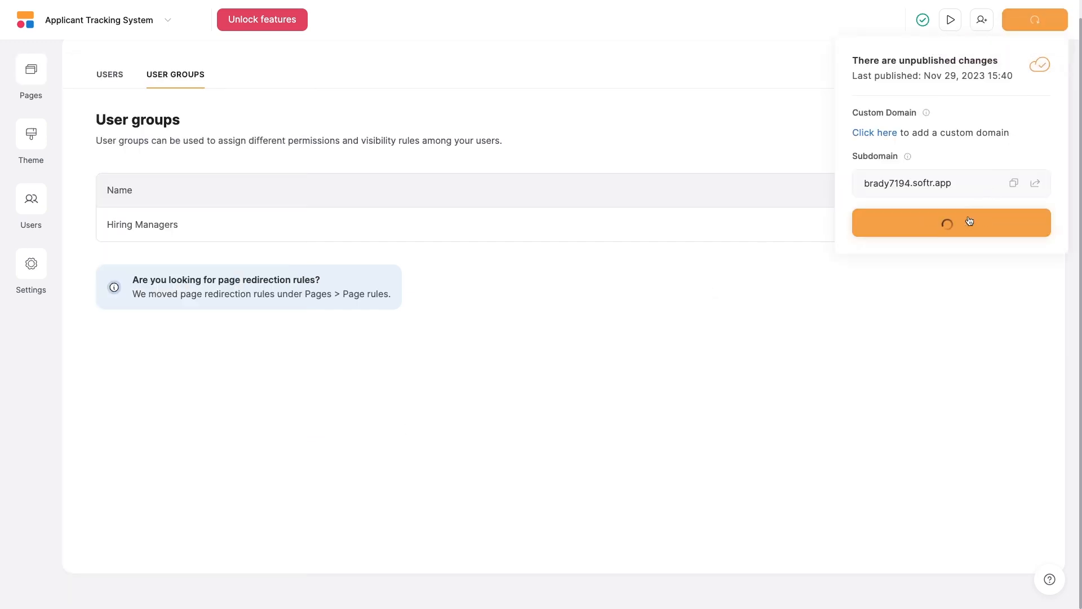
left_click(1035, 182)
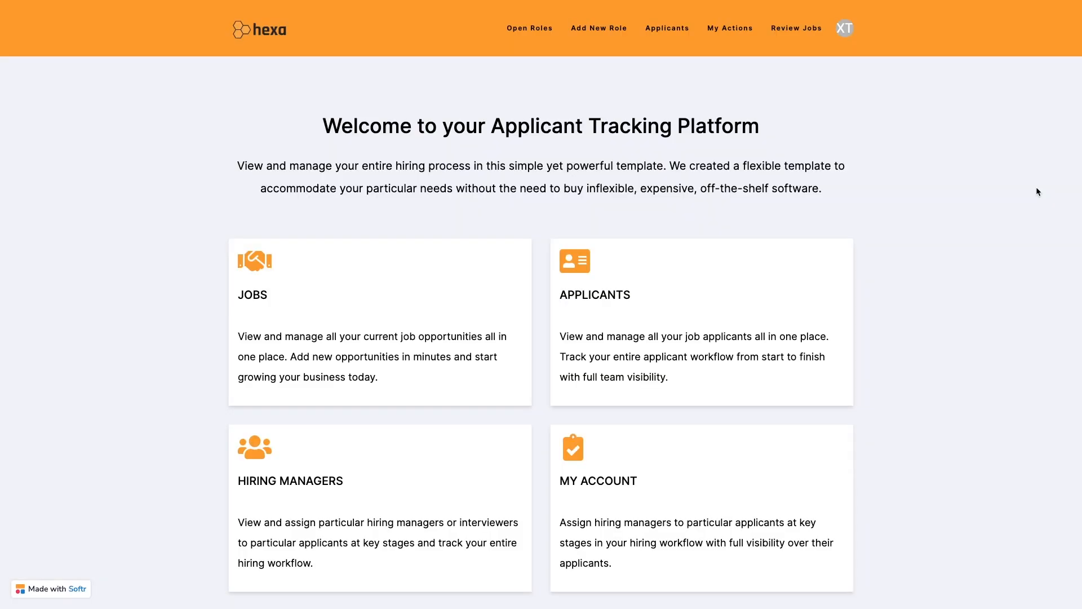
View the Approve New Jobs page on the live app as the current user.
left_click(797, 31)
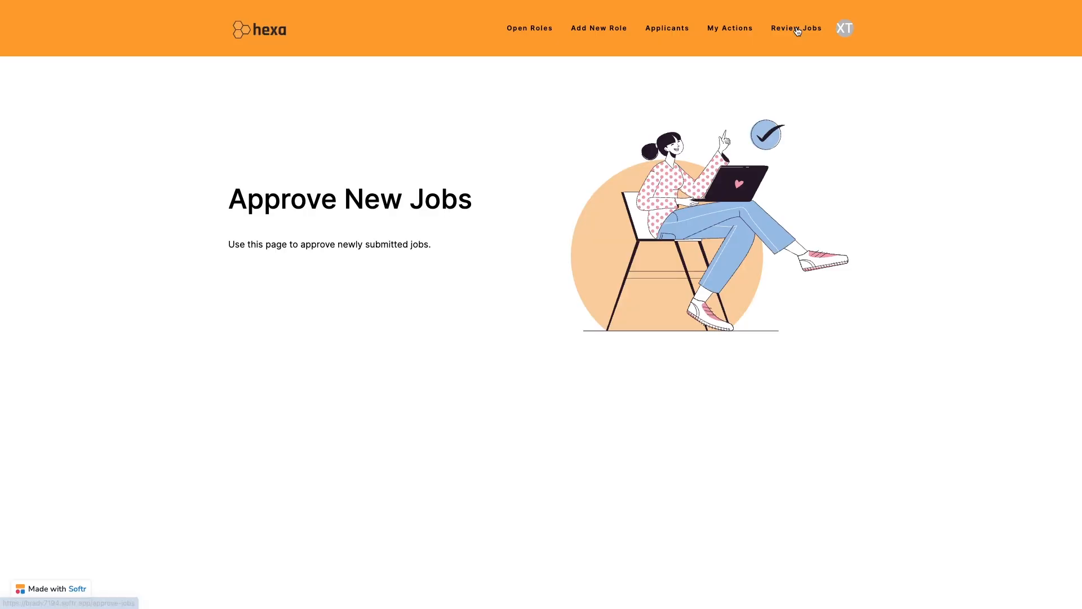
scroll(896, 224, "down", 10)
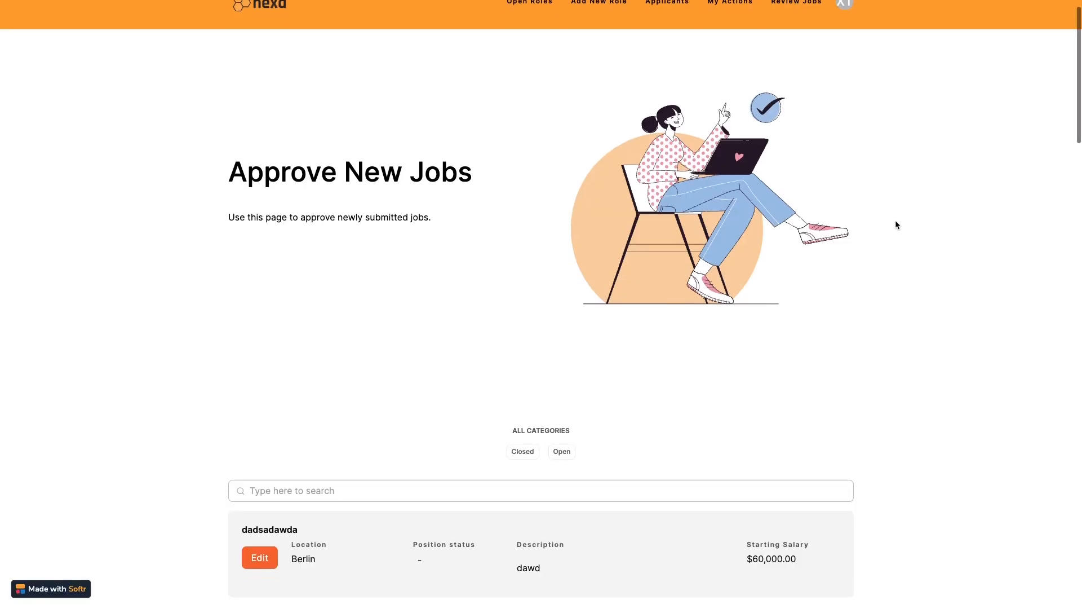
scroll(896, 224, "up", 10)
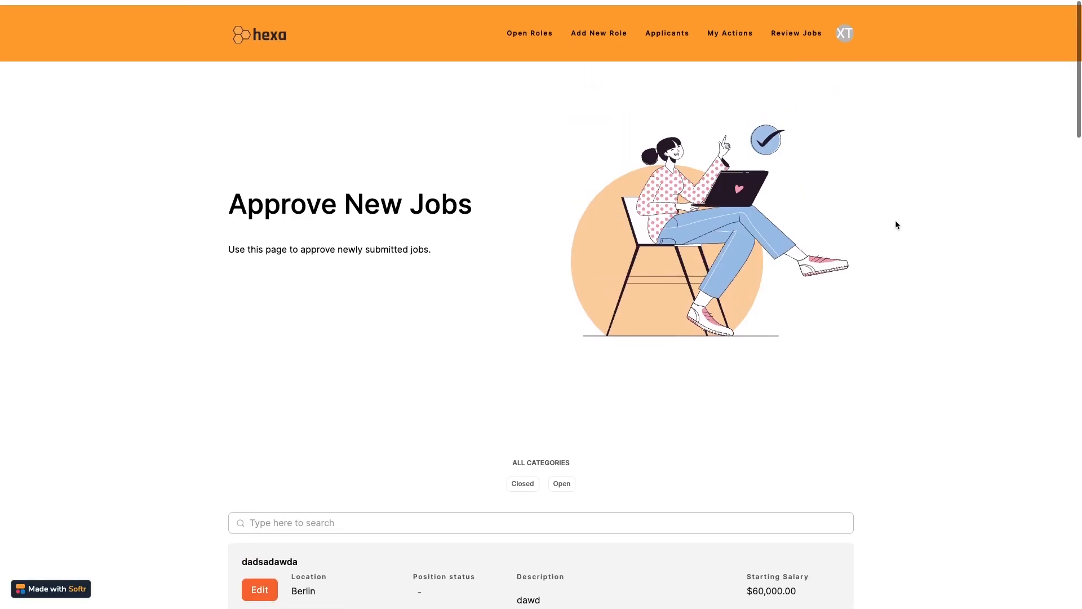
Sign out, sign in as the interviewer demo account, and try job review, which is denied.
left_click(844, 30)
left_click(792, 57)
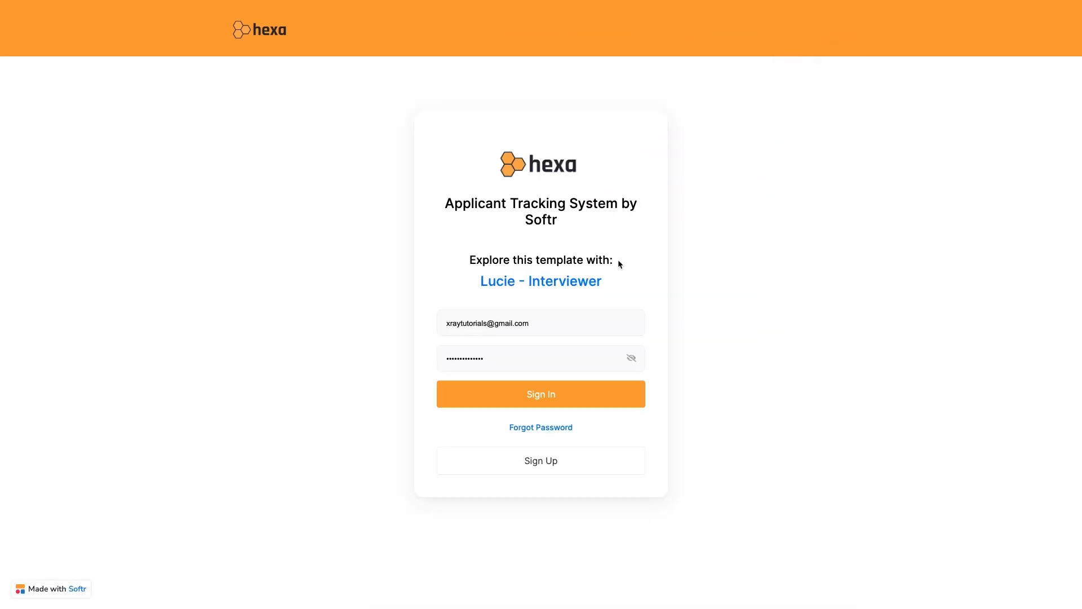
left_click(563, 281)
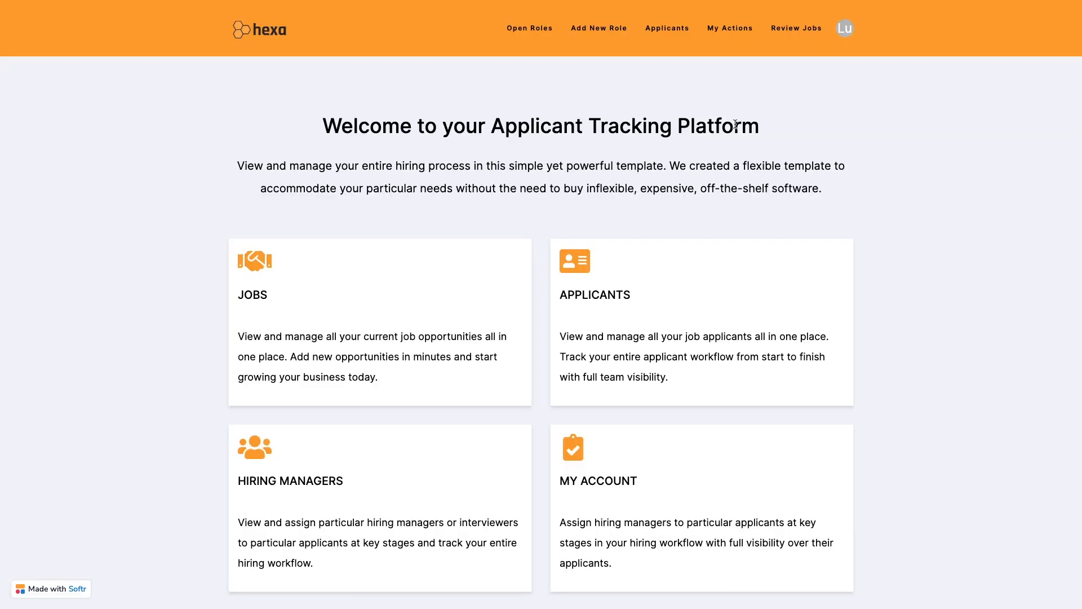
left_click(793, 28)
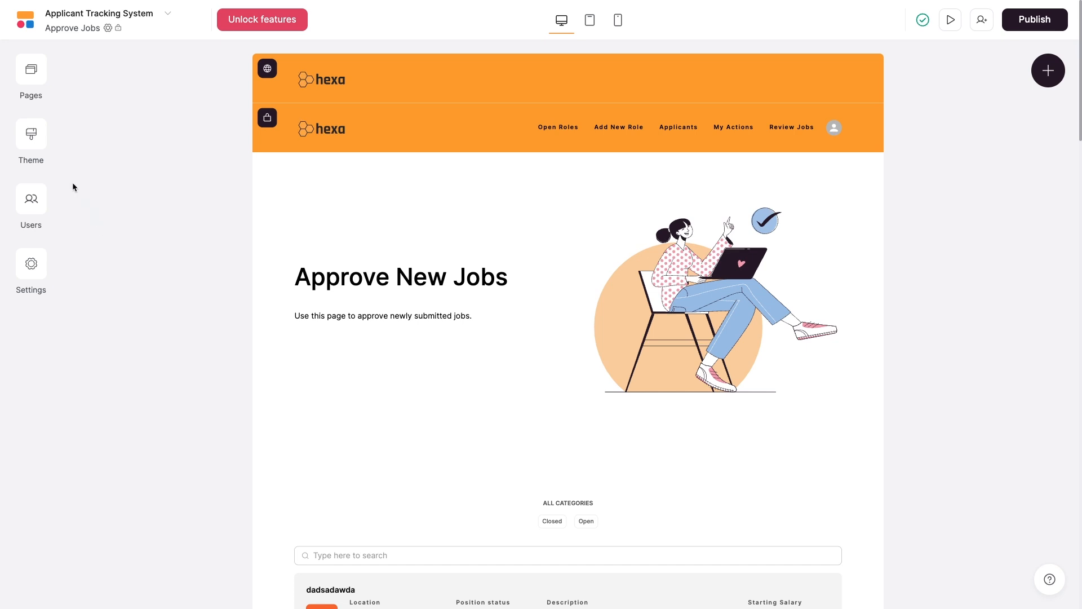
Browse the app's Theme options, then bring up the app-wide Settings categories.
left_click(31, 146)
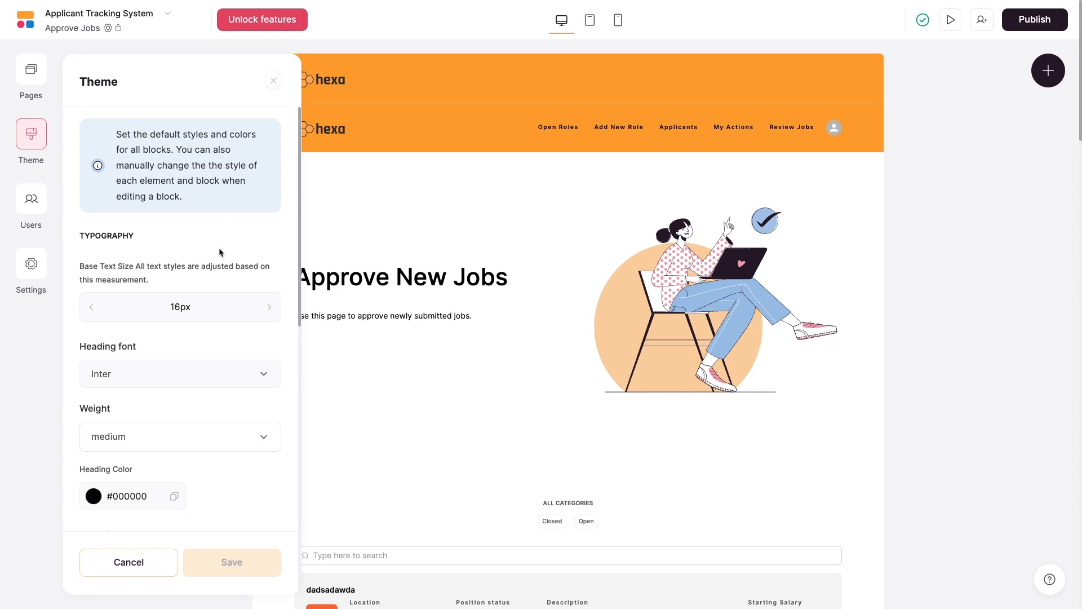
scroll(219, 248, "down", 3)
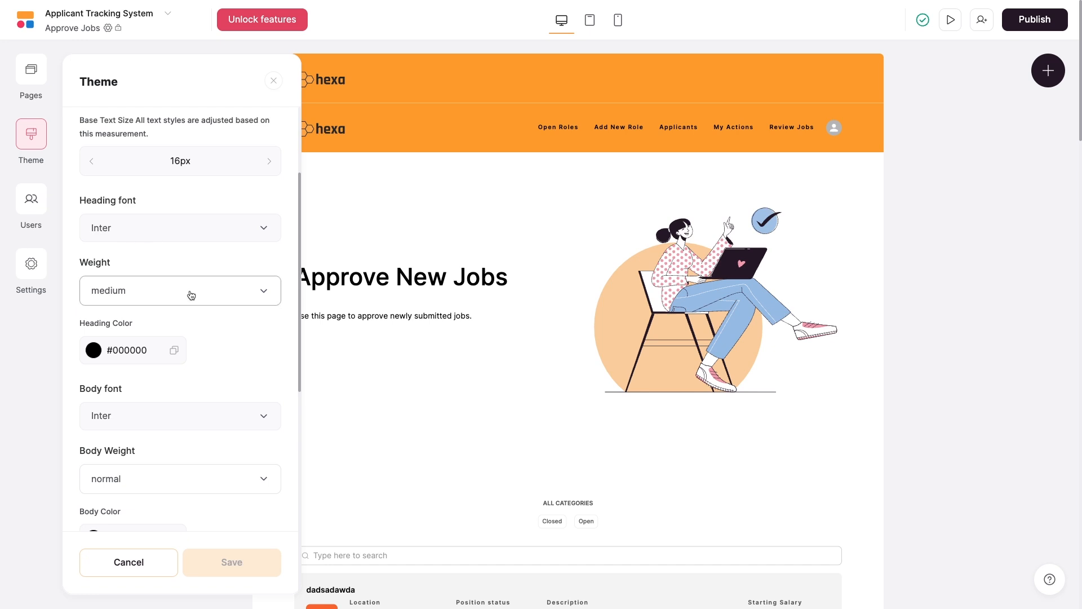
scroll(217, 368, "down", 2)
scroll(194, 396, "down", 6)
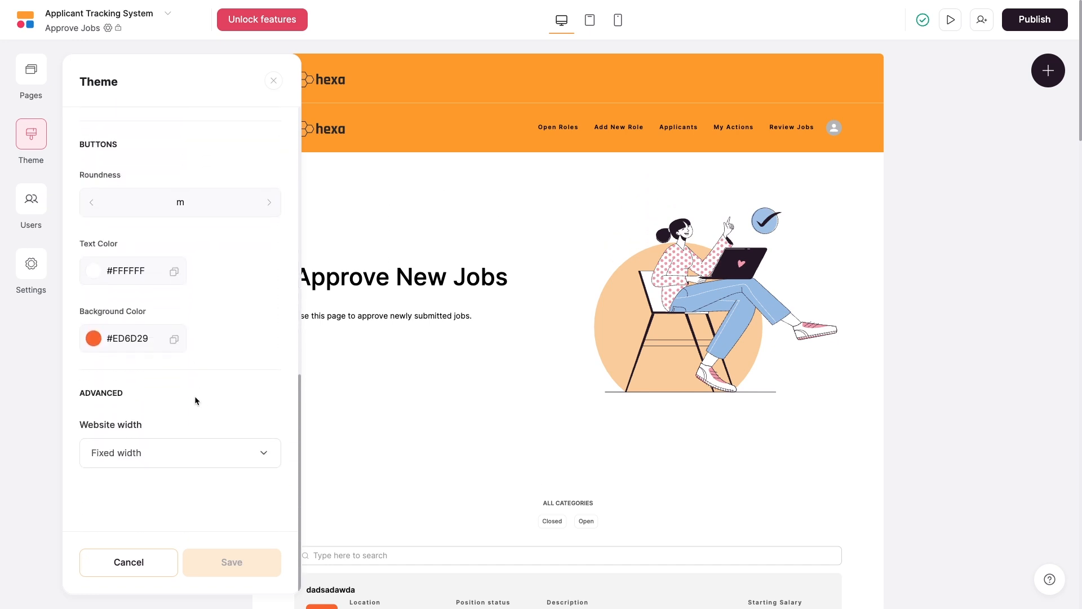
left_click(25, 272)
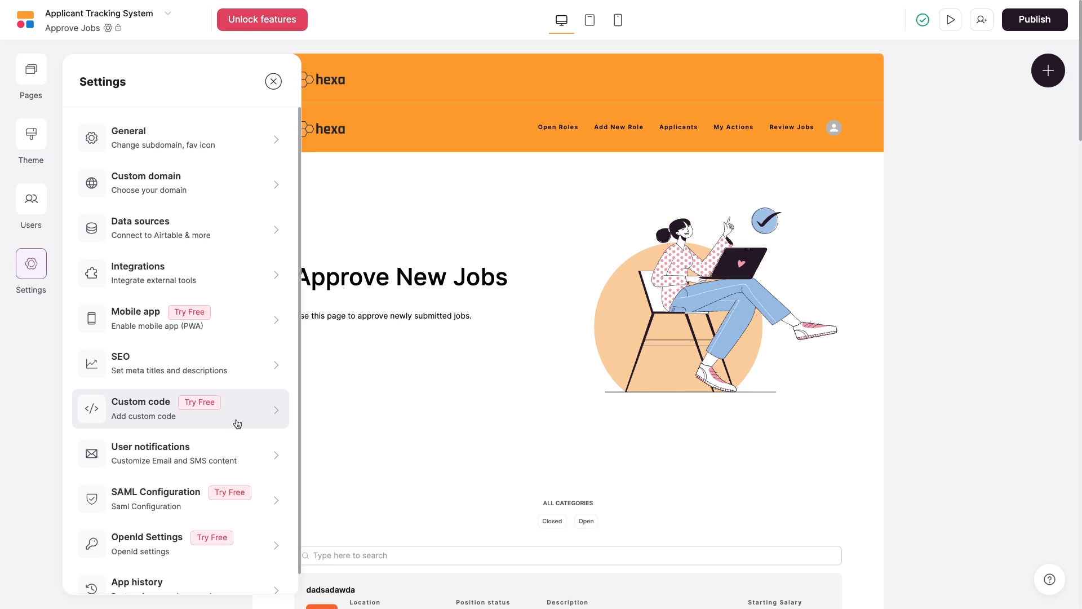
Open App History, select the 15:57 autosaved snapshot, and start adding a new named version.
scroll(238, 424, "down", 1)
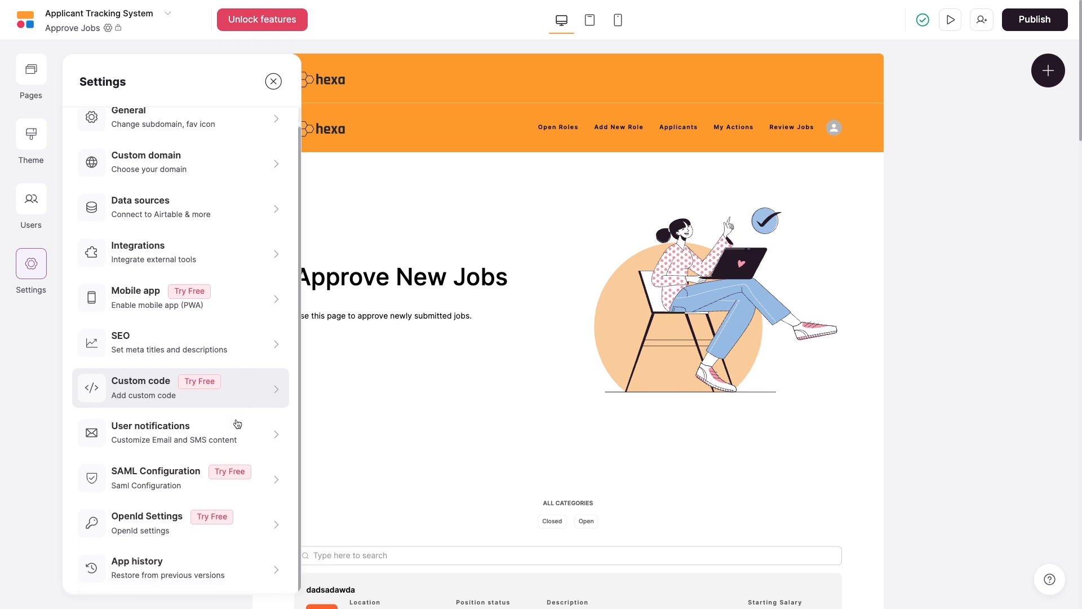
left_click(149, 565)
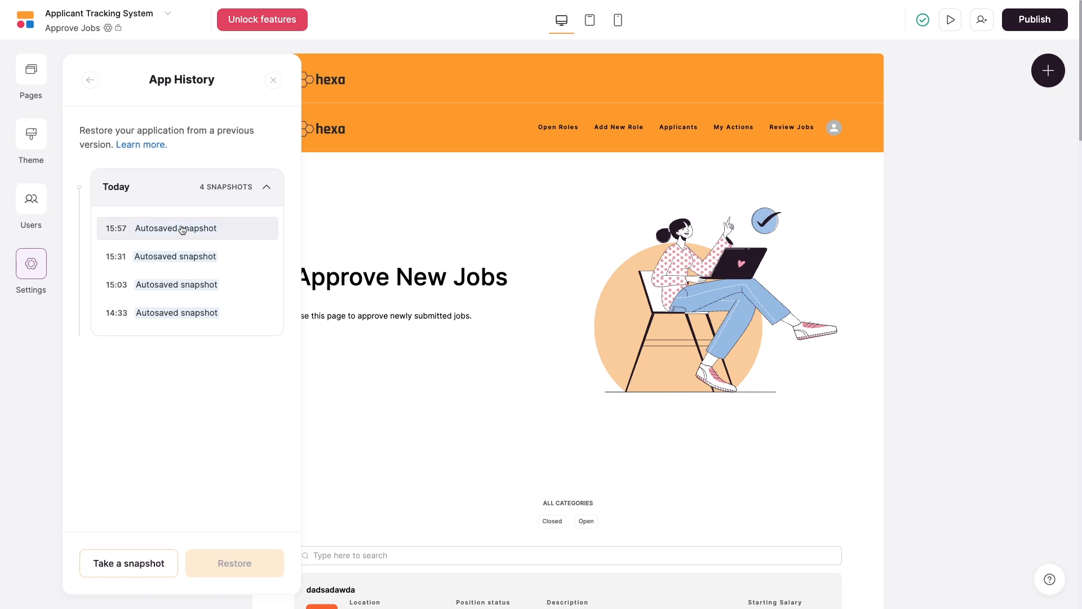
left_click(182, 230)
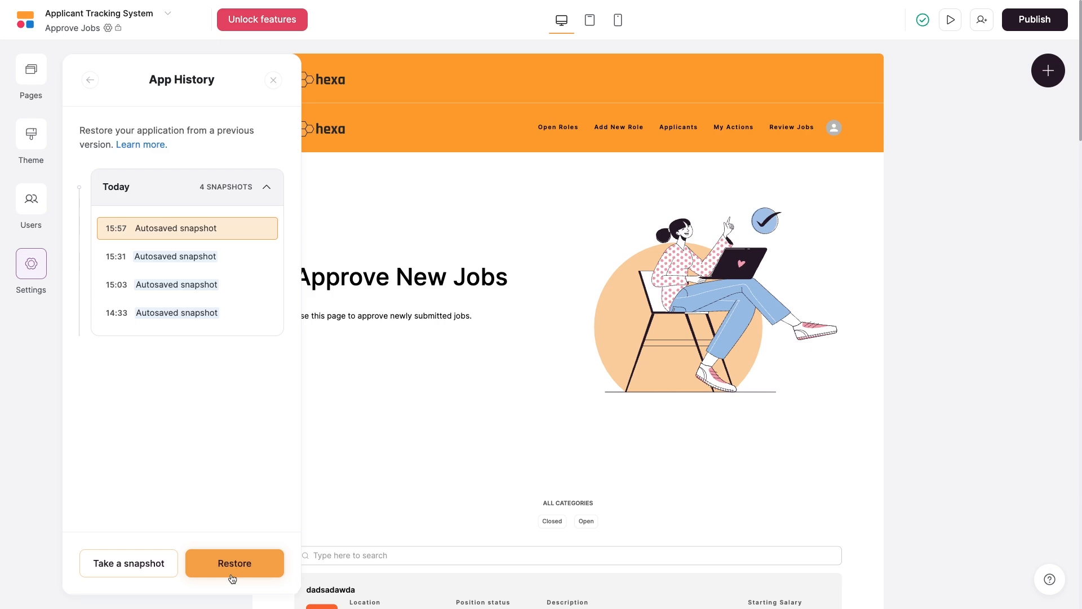
left_click(128, 572)
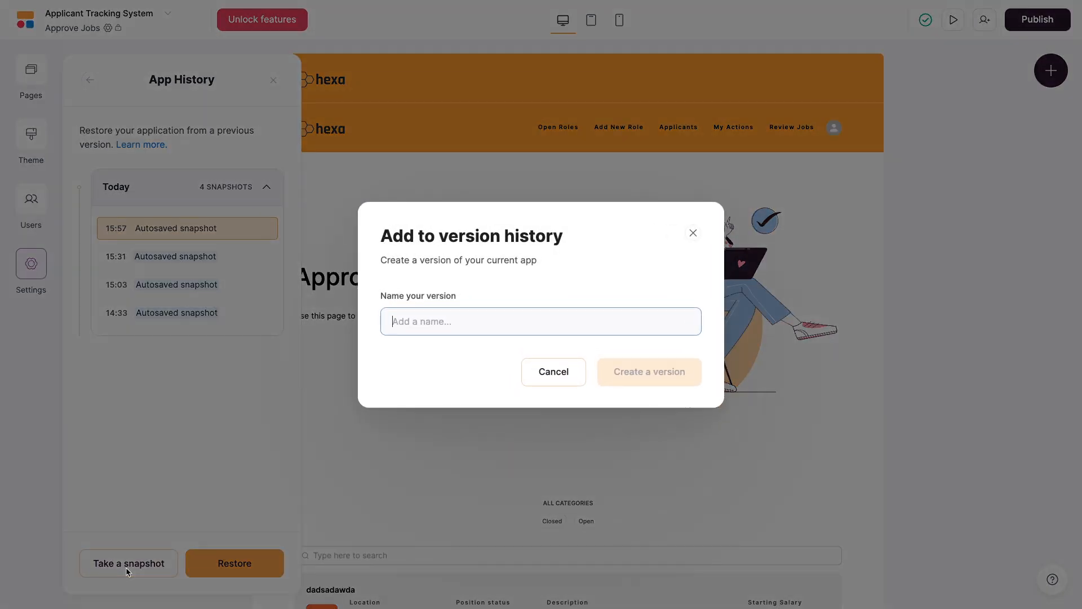
Dismiss the version dialog and toggle Softr pricing to Yearly and back to Monthly ($59, $167, $323).
left_click(694, 233)
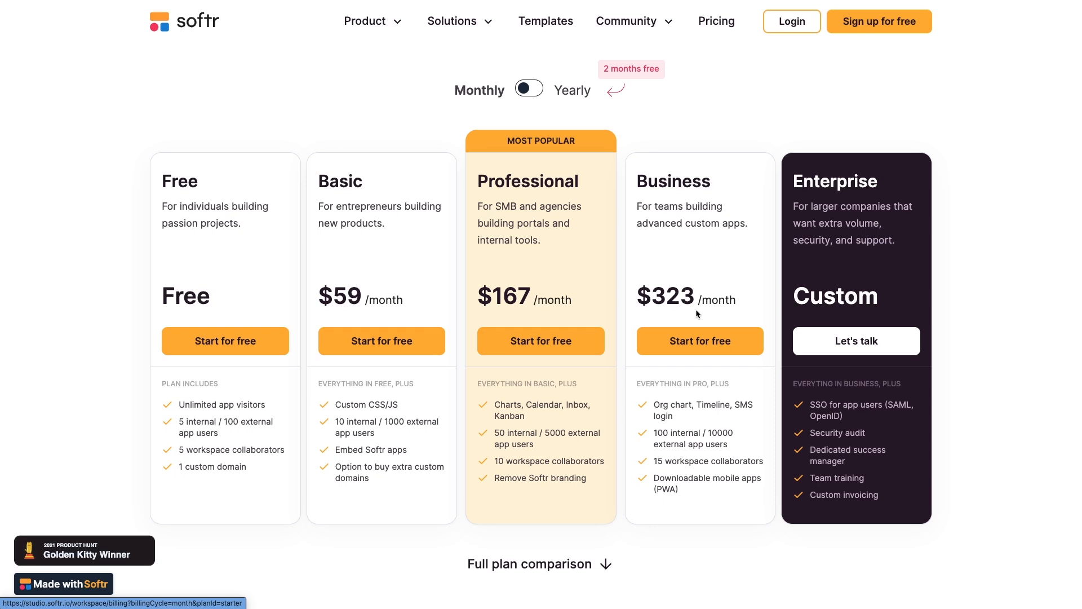
left_click(532, 92)
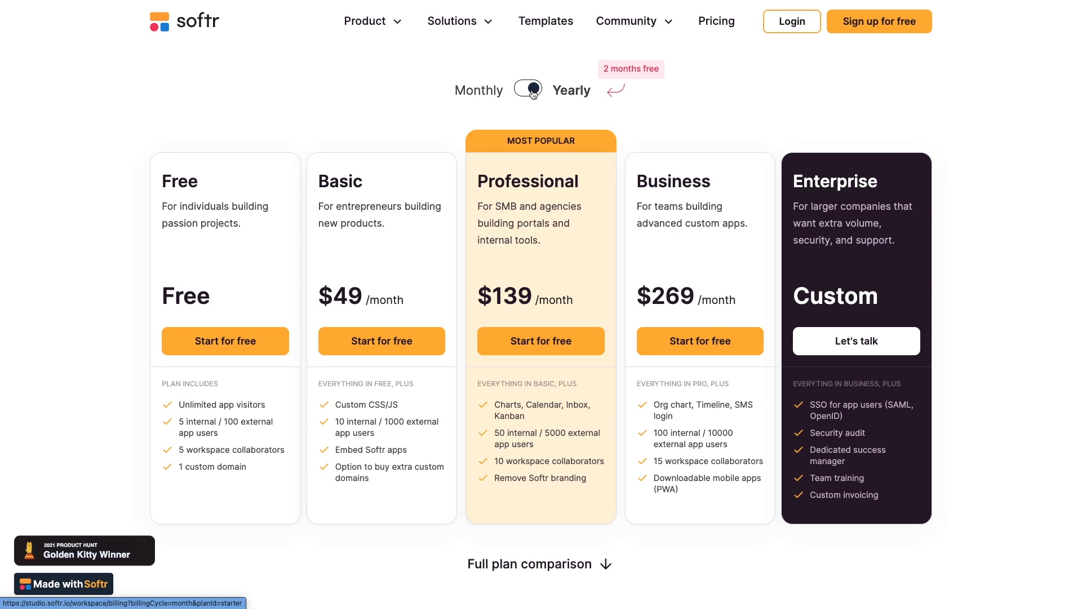
left_click(532, 91)
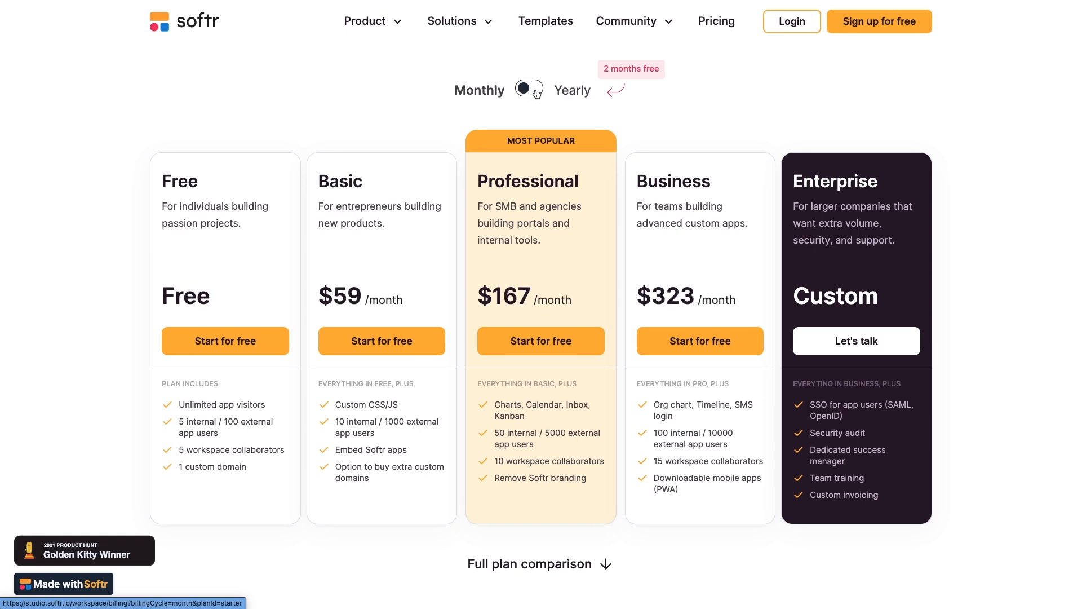